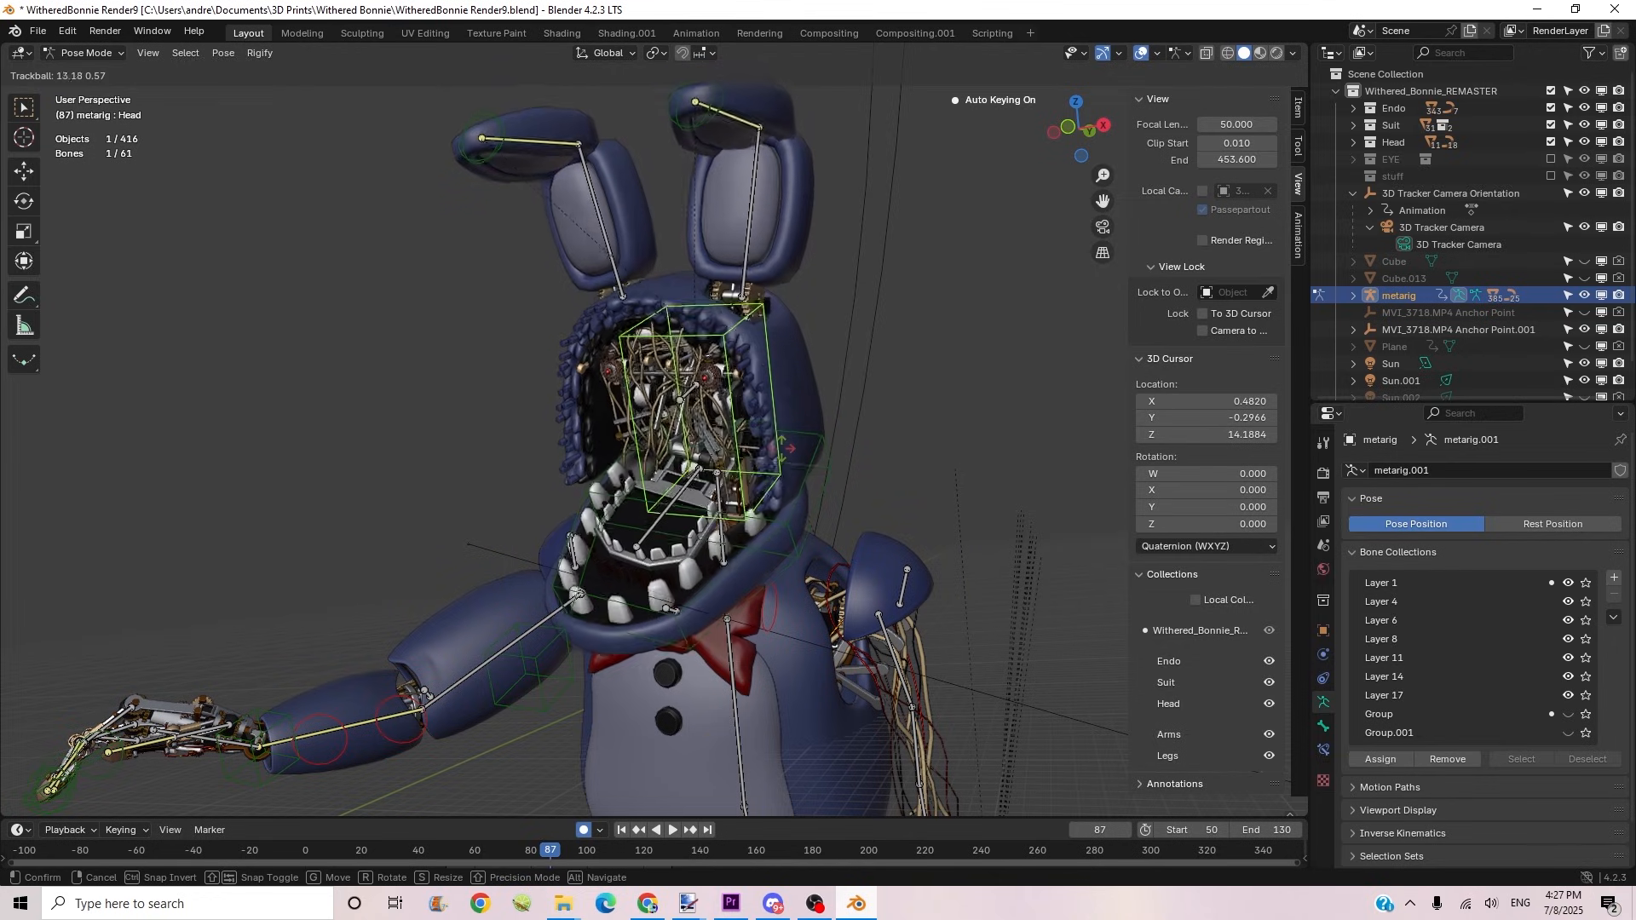
Step: Rotate the metarig's Head bone with the trackball to about 1.15° and 30.4°, and check the pose around frame 86
click(826, 427)
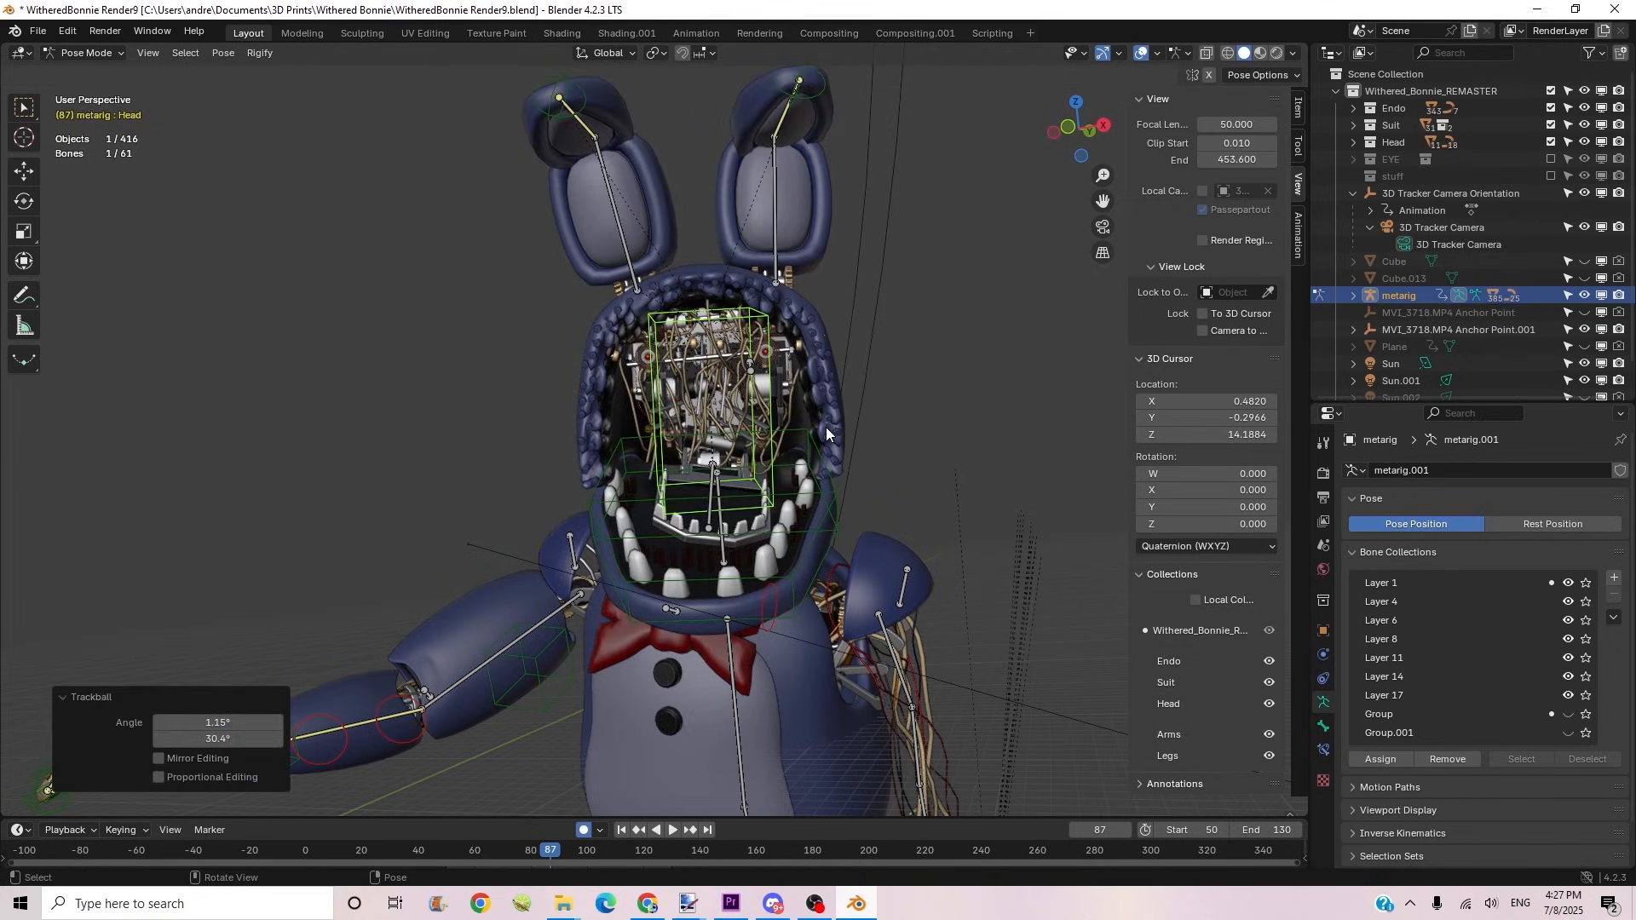
key(KP_0)
drag(486, 864, 511, 873)
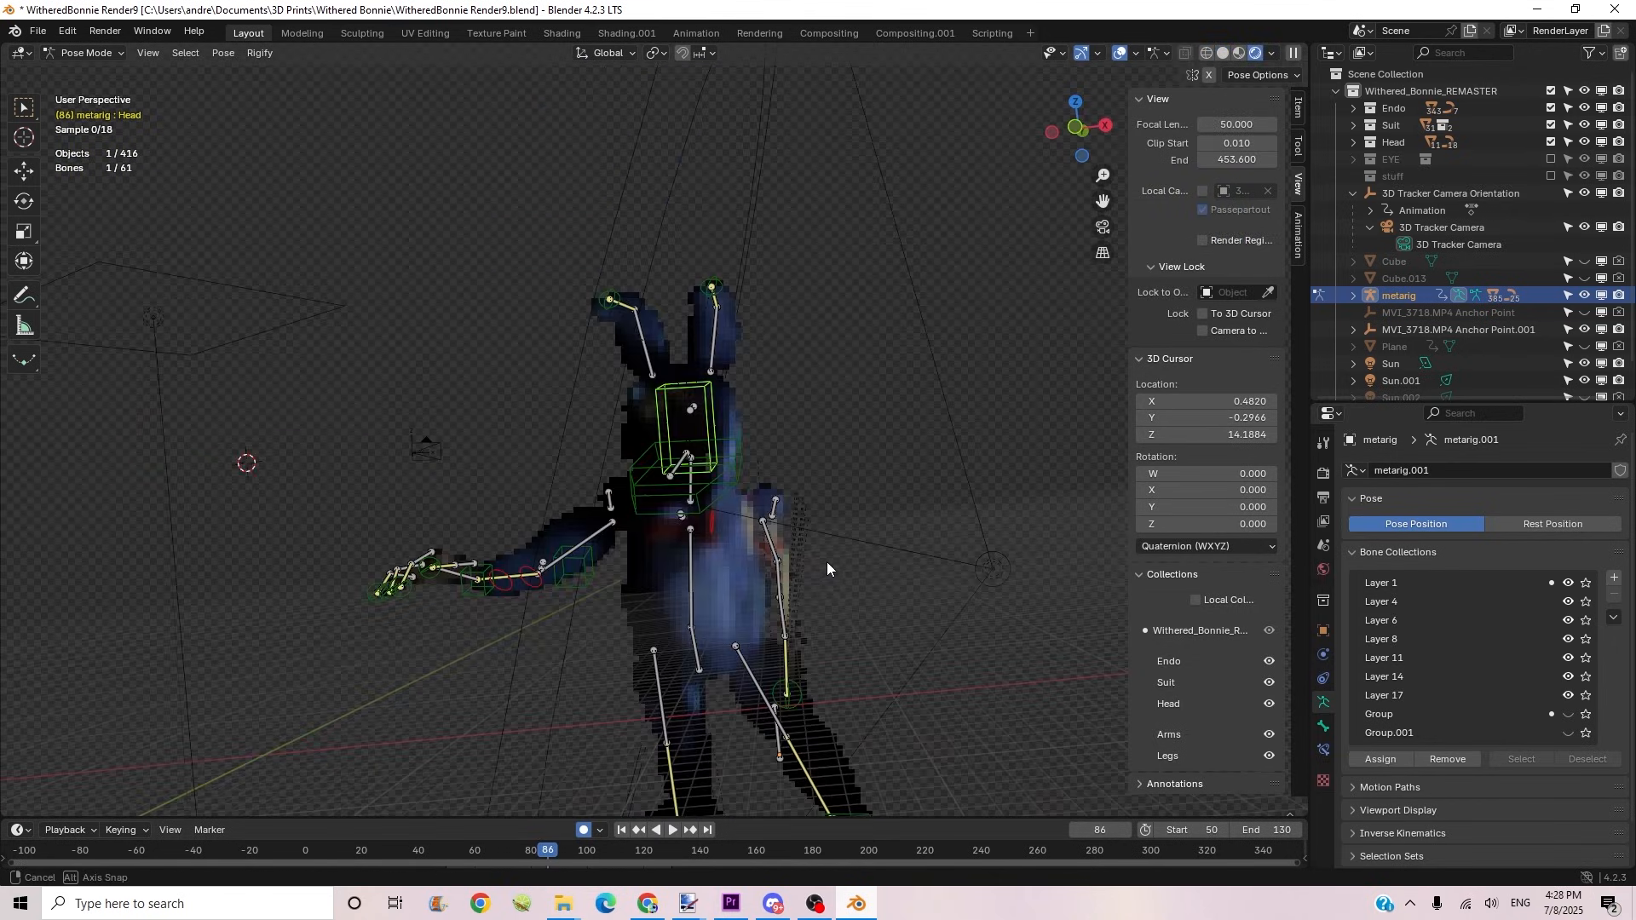
middle_drag(827, 560, 836, 562)
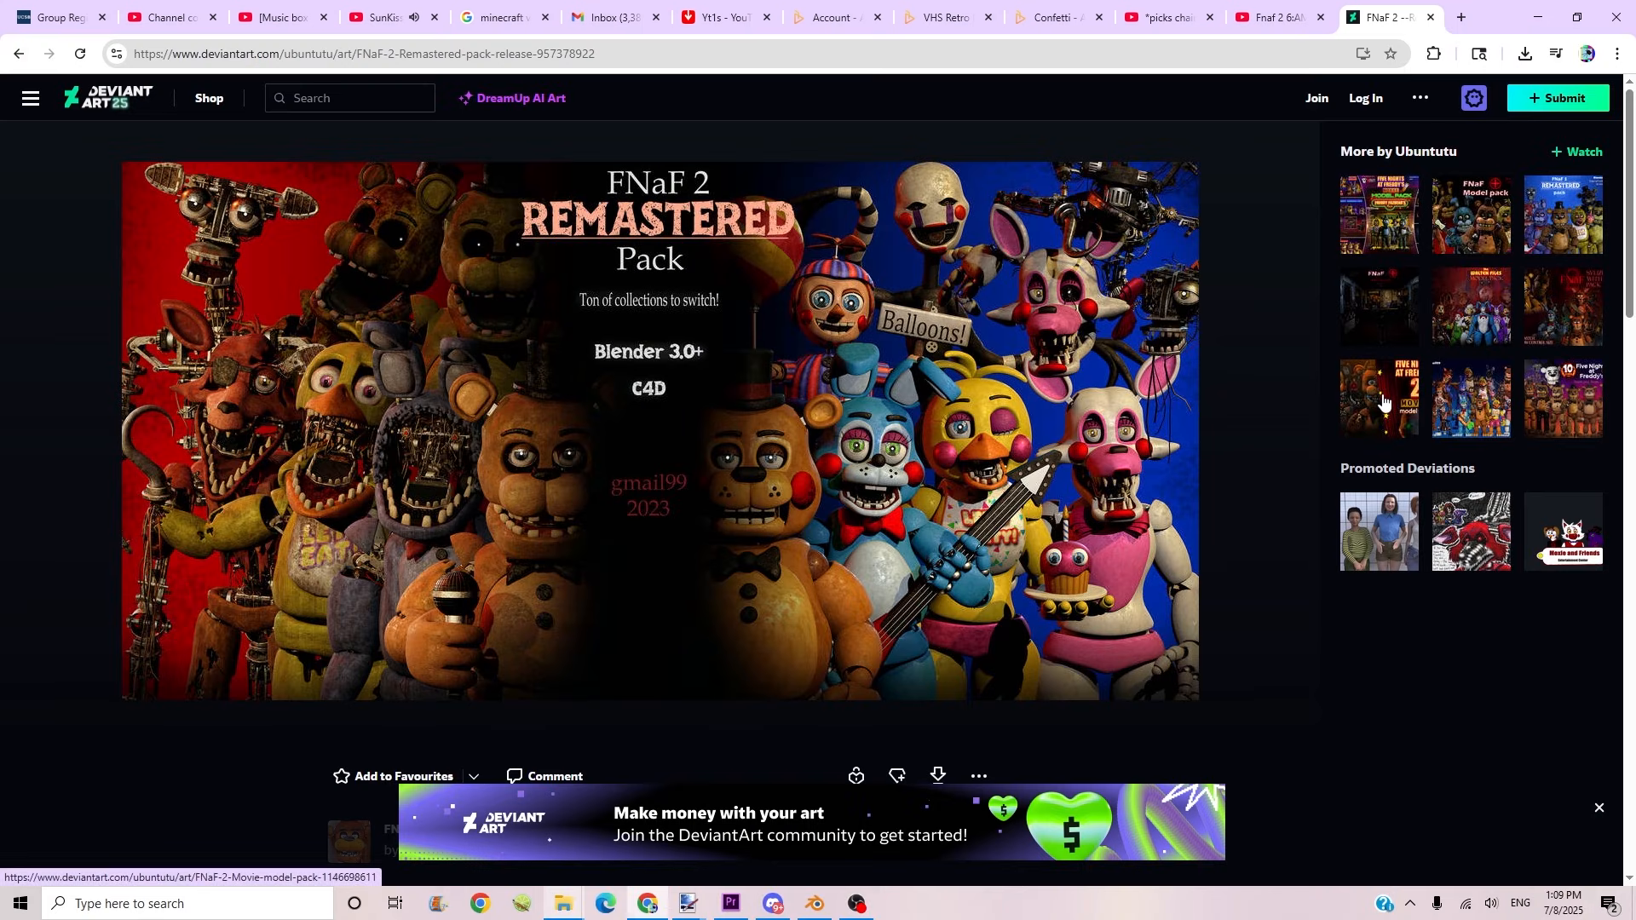
Step: Browse Ubuntutu's other FNaF model packs on DeviantArt, including the stylized Withereds pack
click(1551, 305)
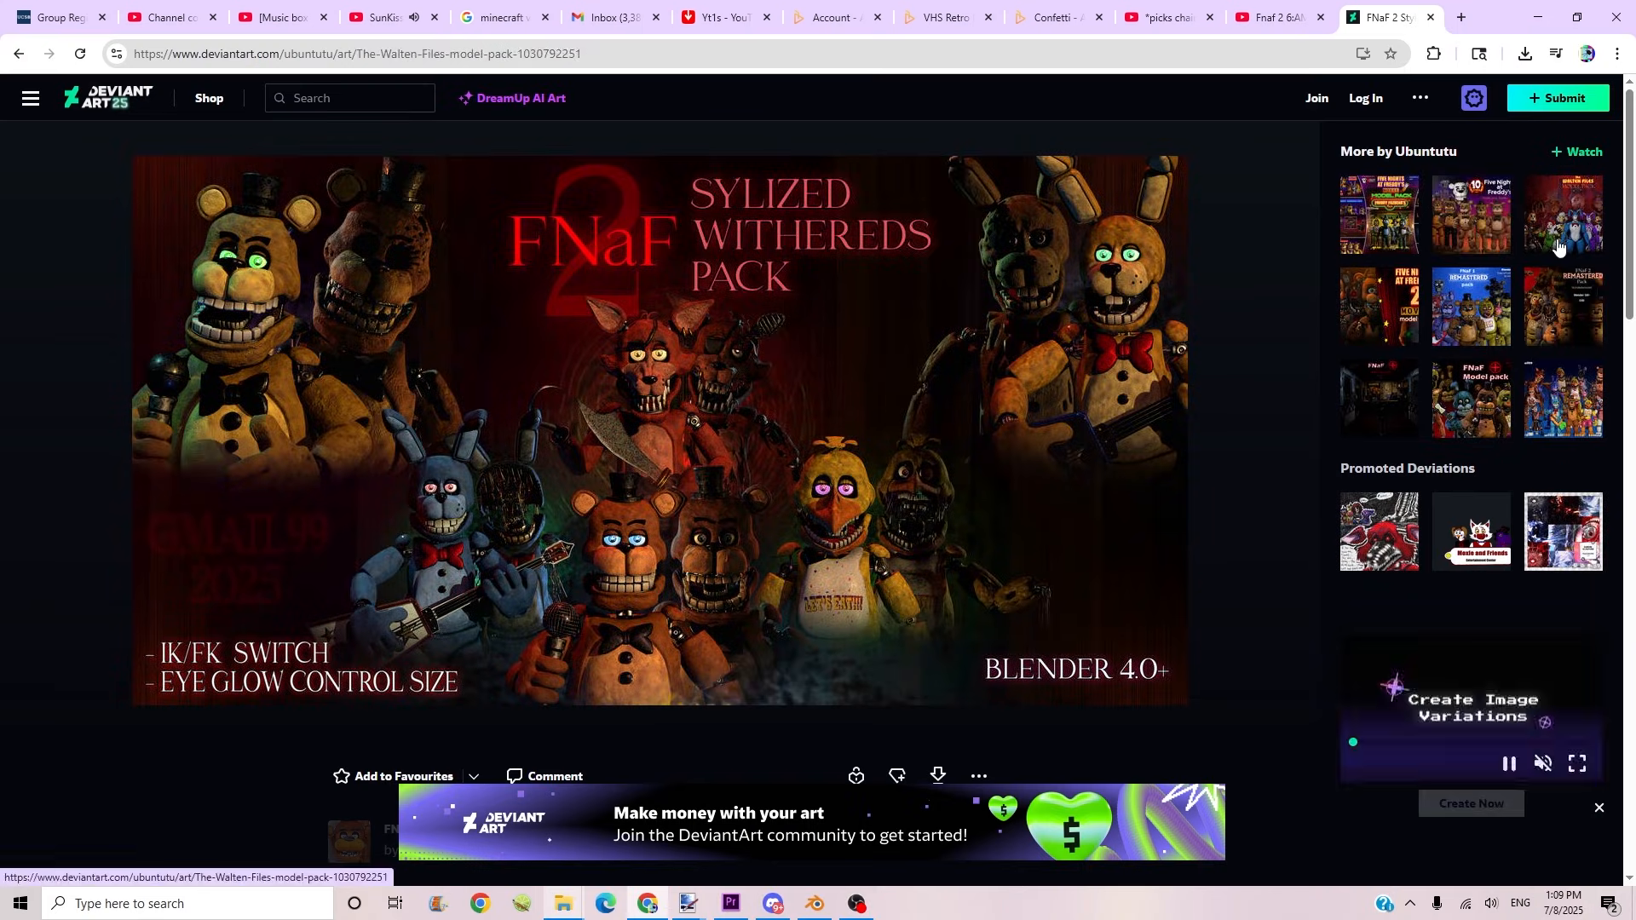
click(1539, 238)
click(1390, 281)
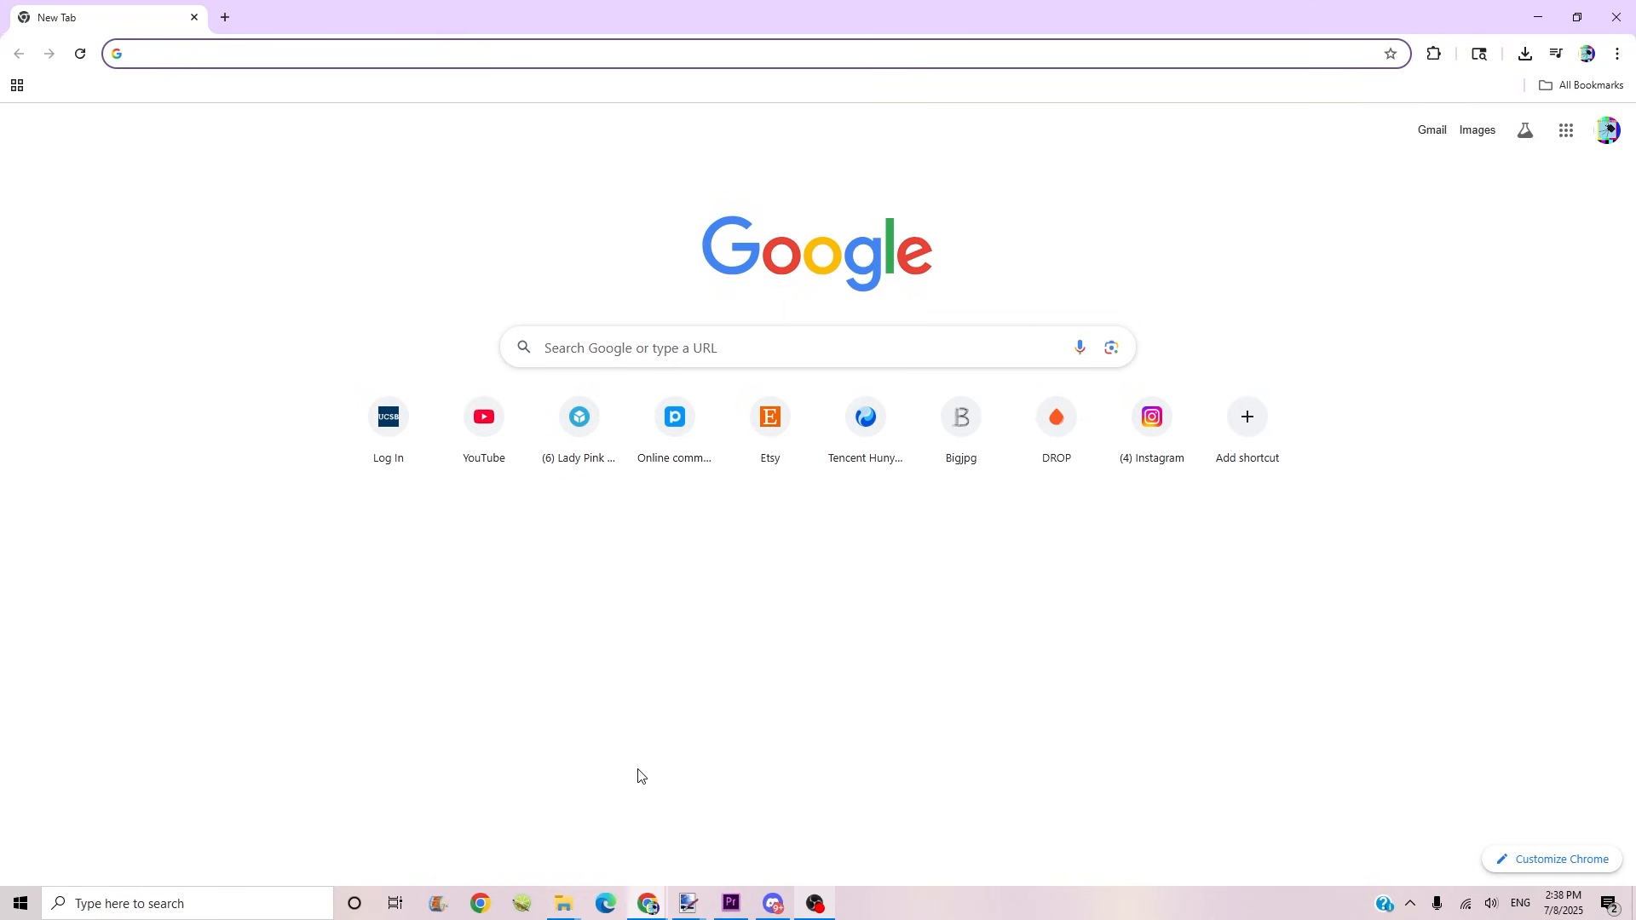
Step: Search the computer for the Blender 4.2 application
click(262, 914)
text(l)
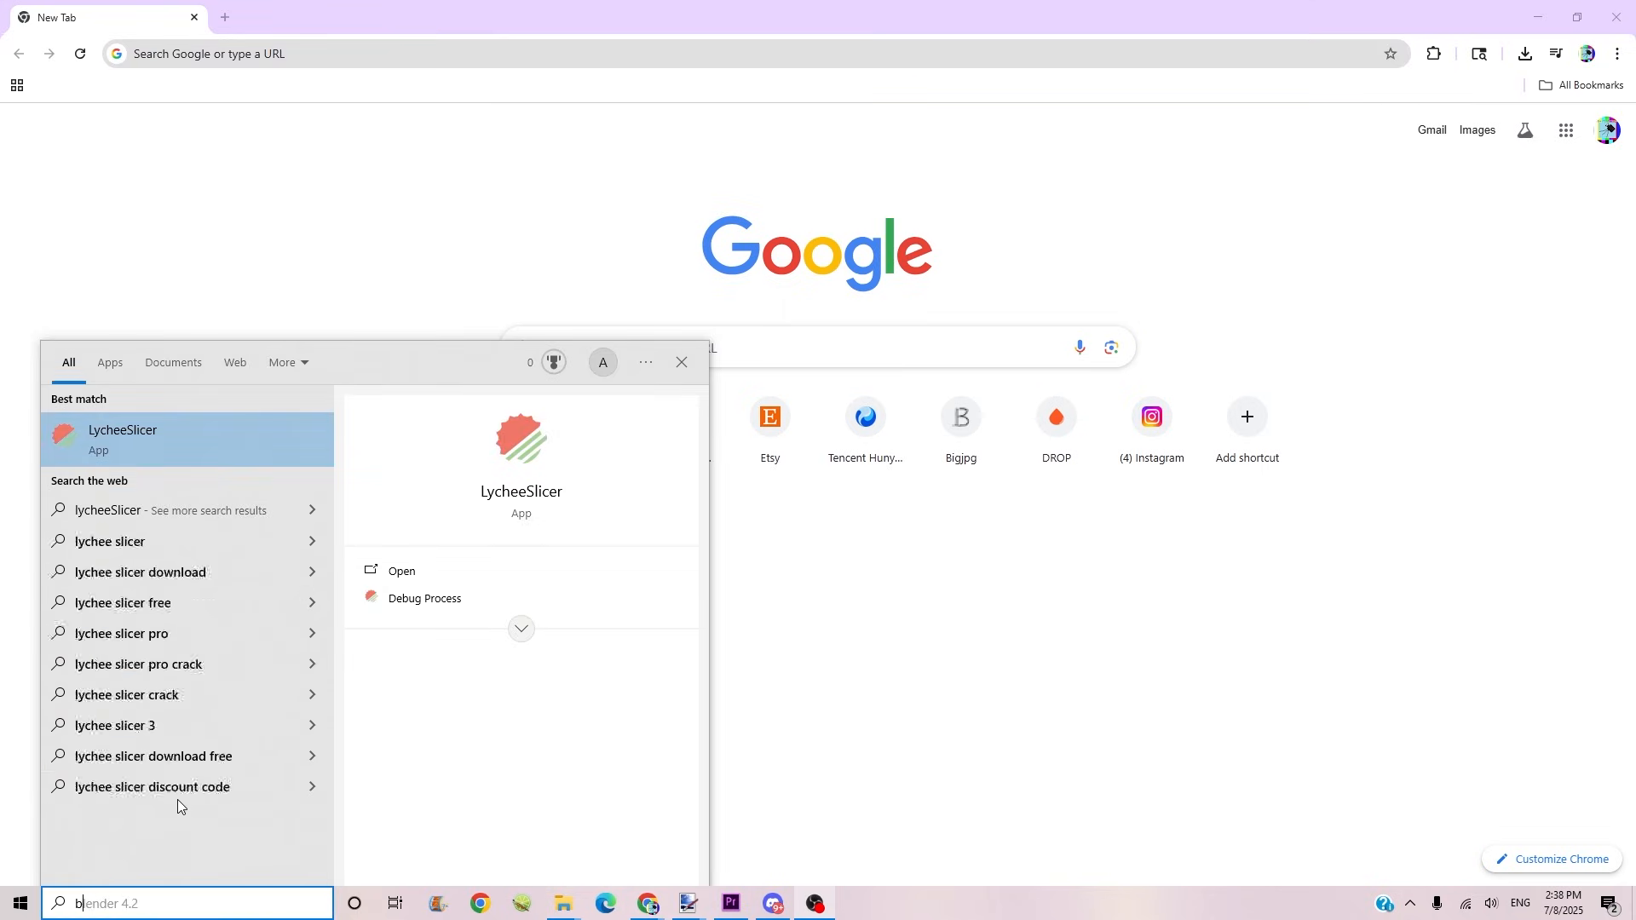
key(BackSpace)
text(bl)
click(105, 475)
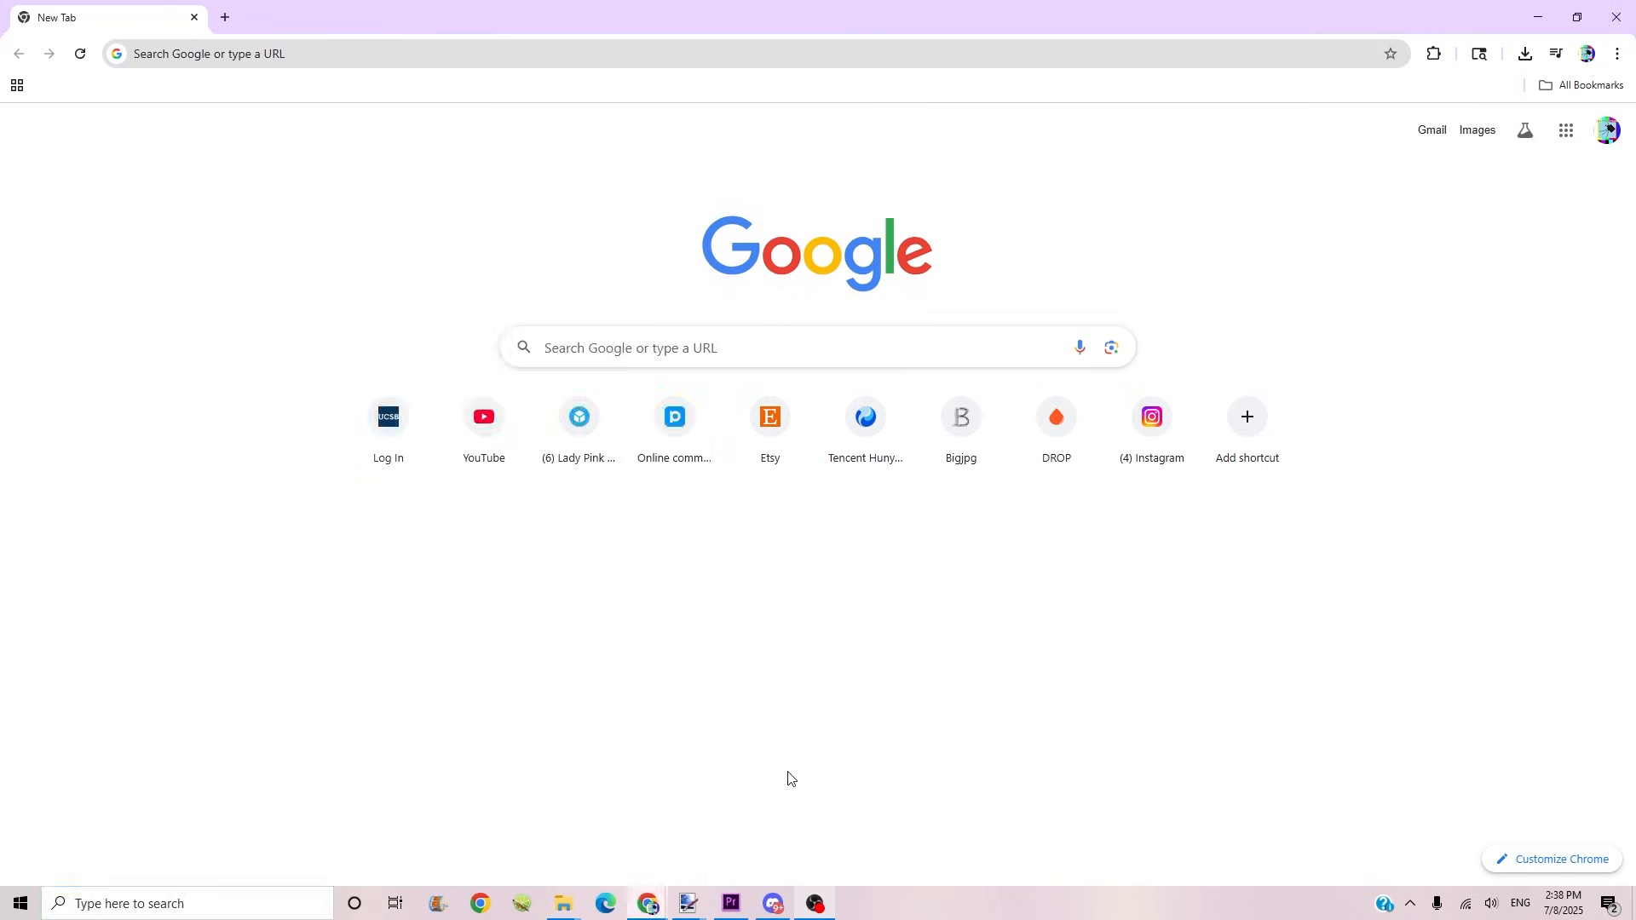
Step: View the hallway photo 3.jpg from the "Your mom" folder in File Explorer and close it again
click(561, 914)
click(380, 814)
click(556, 906)
click(478, 809)
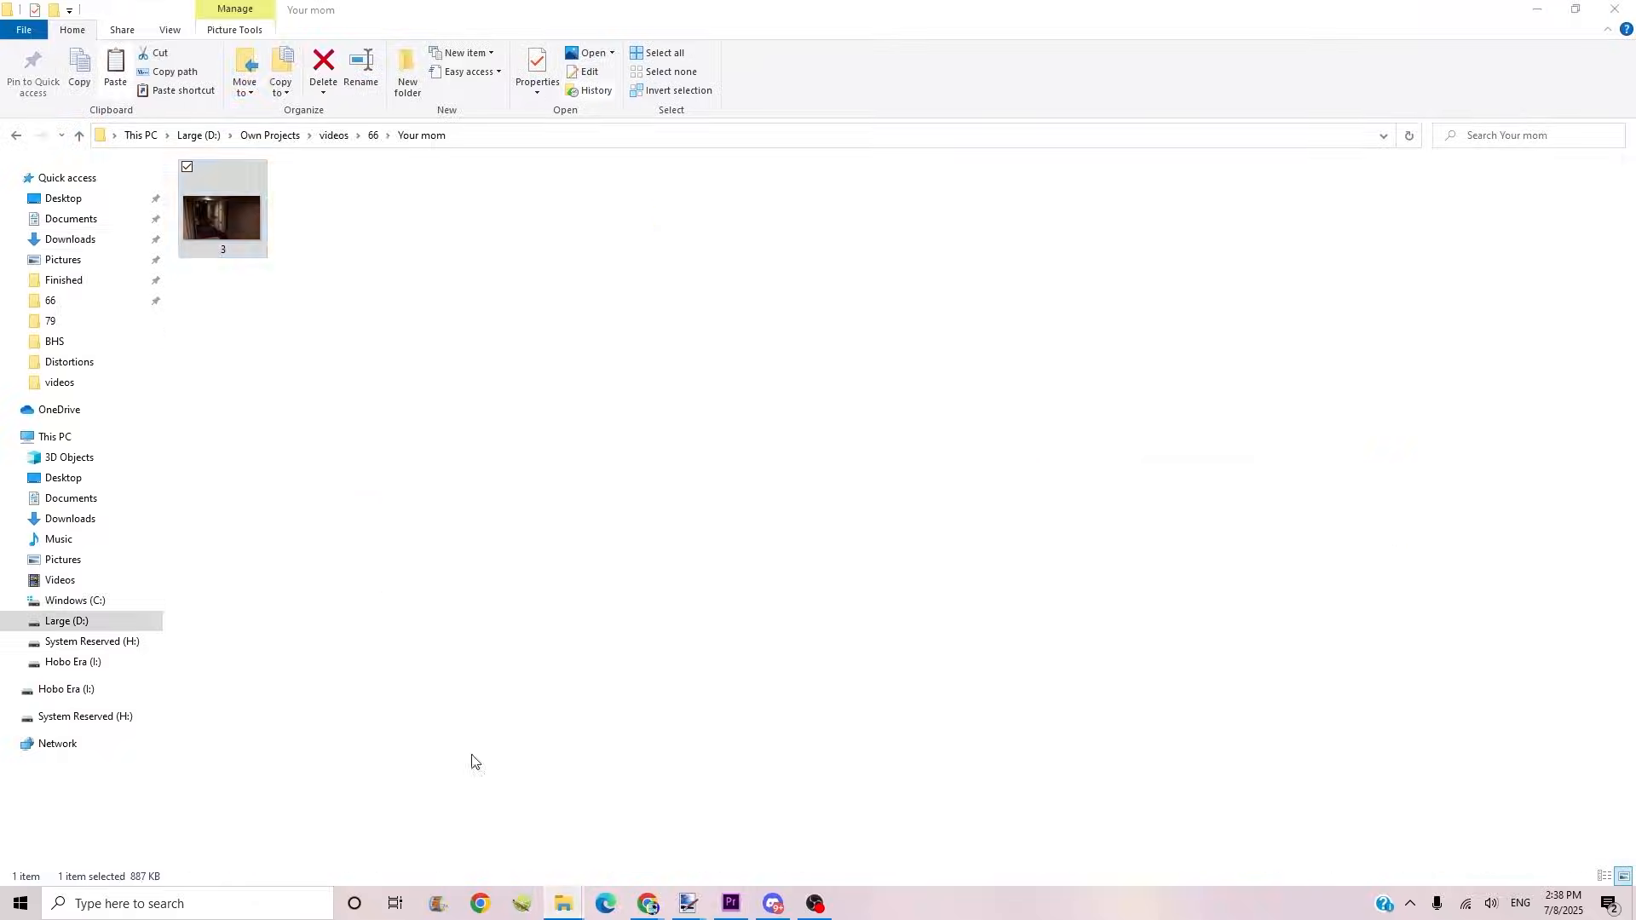
double_click(212, 223)
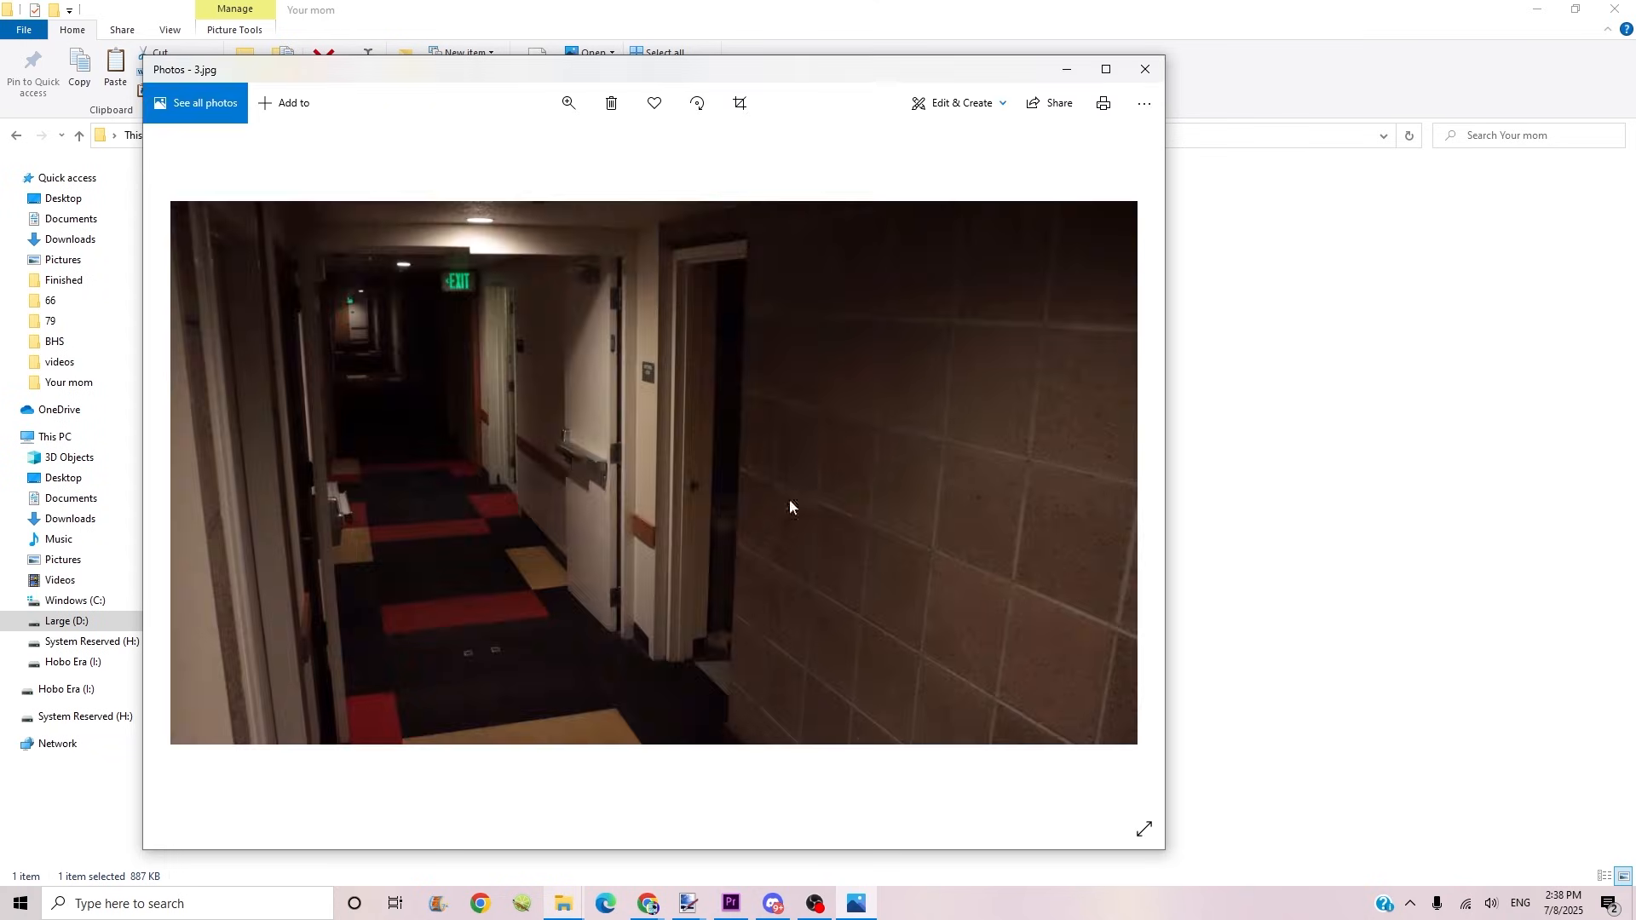
click(1144, 69)
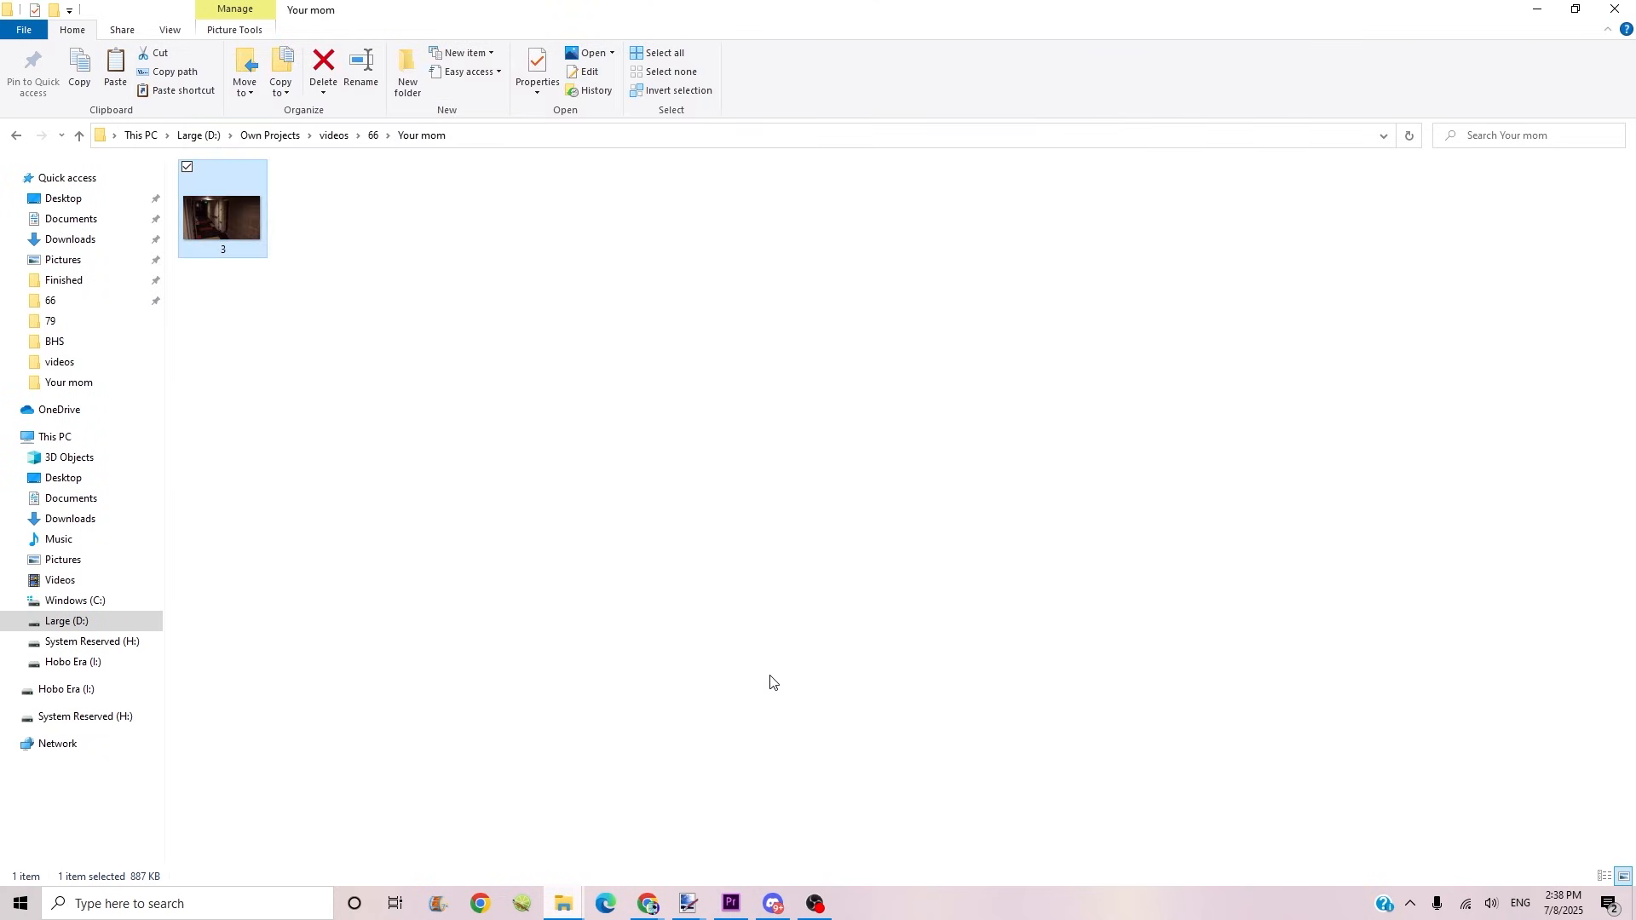
Step: Switch to Chrome, search Google for Ubuntutu's FNaF model pack, and open the FNaF MOVIE model pack page on DeviantArt
mouse_move(636, 915)
click(747, 842)
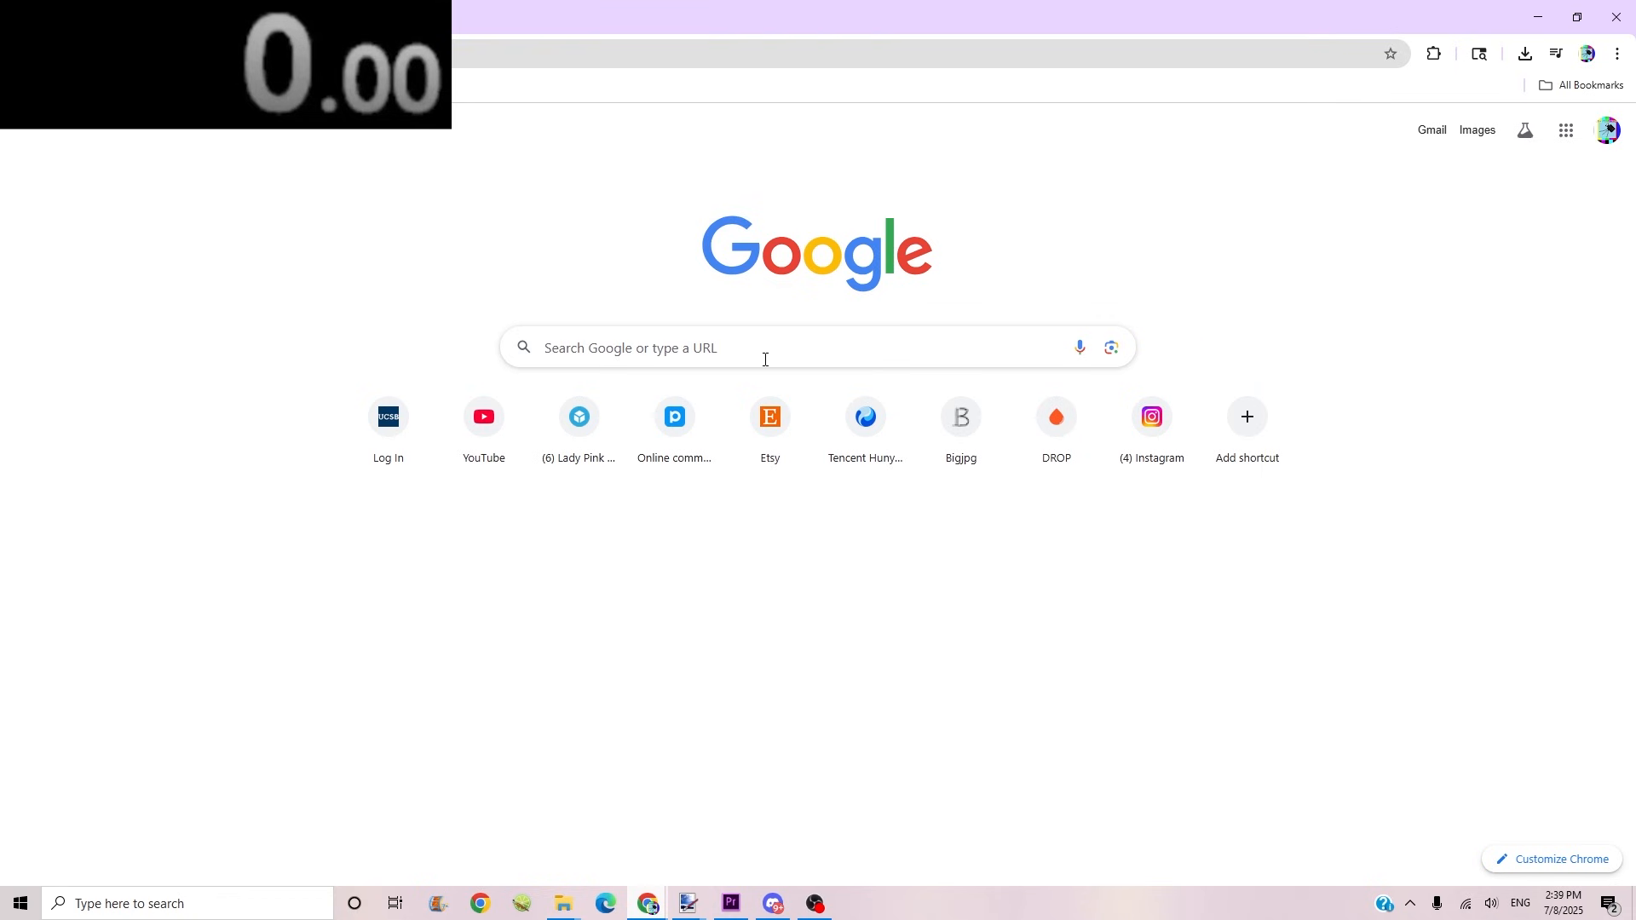
click(671, 347)
click(460, 288)
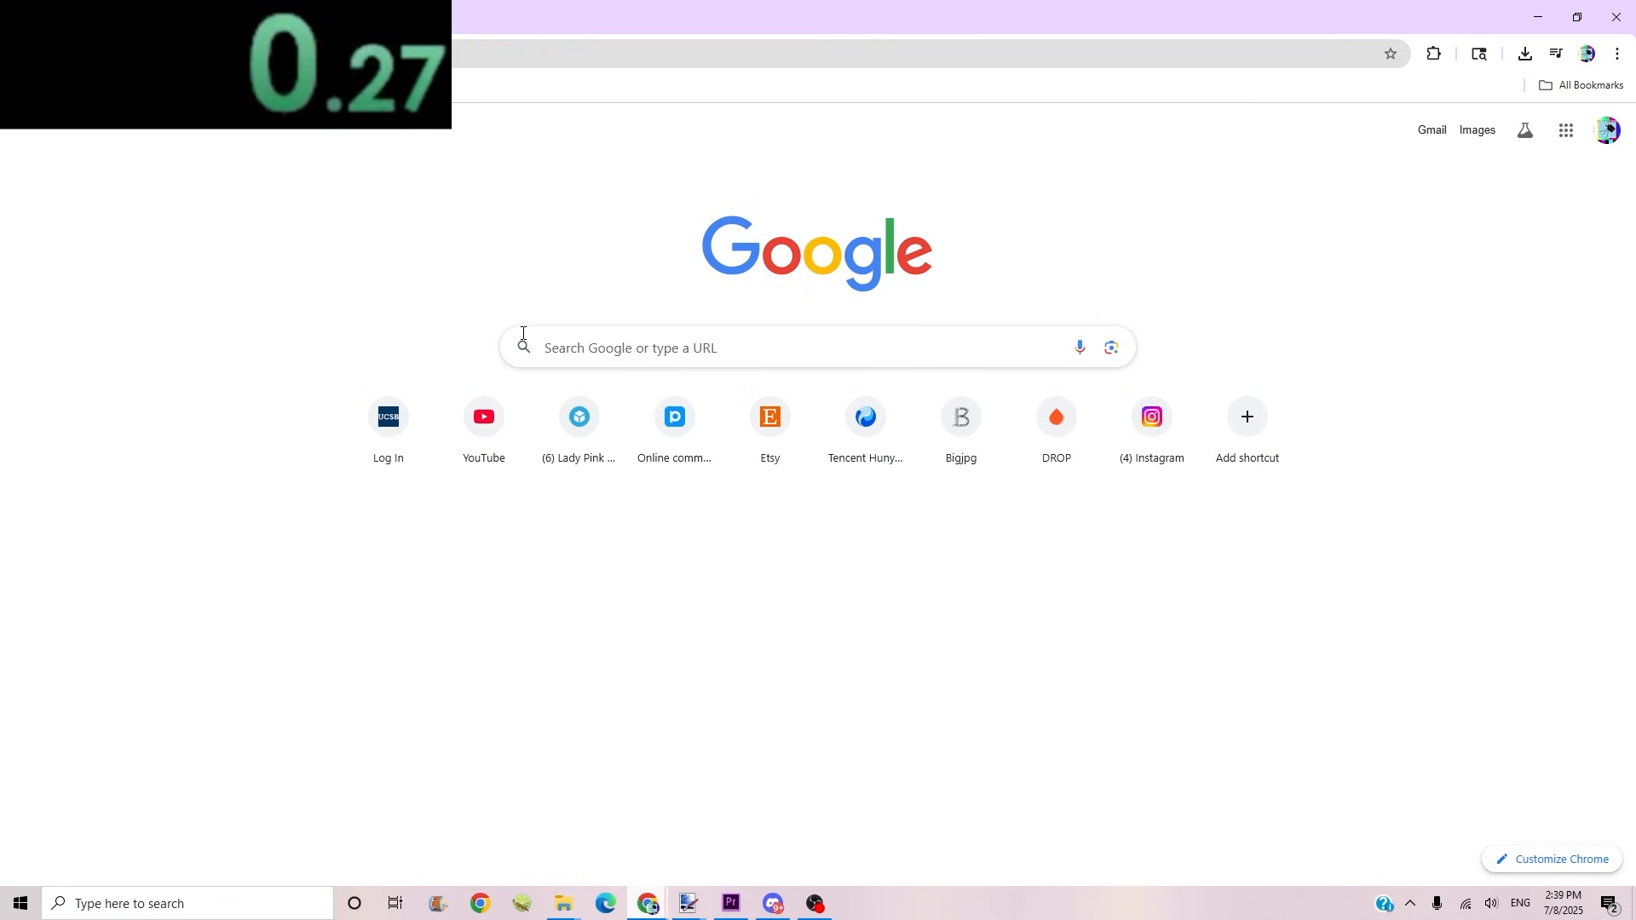
click(588, 353)
click(573, 388)
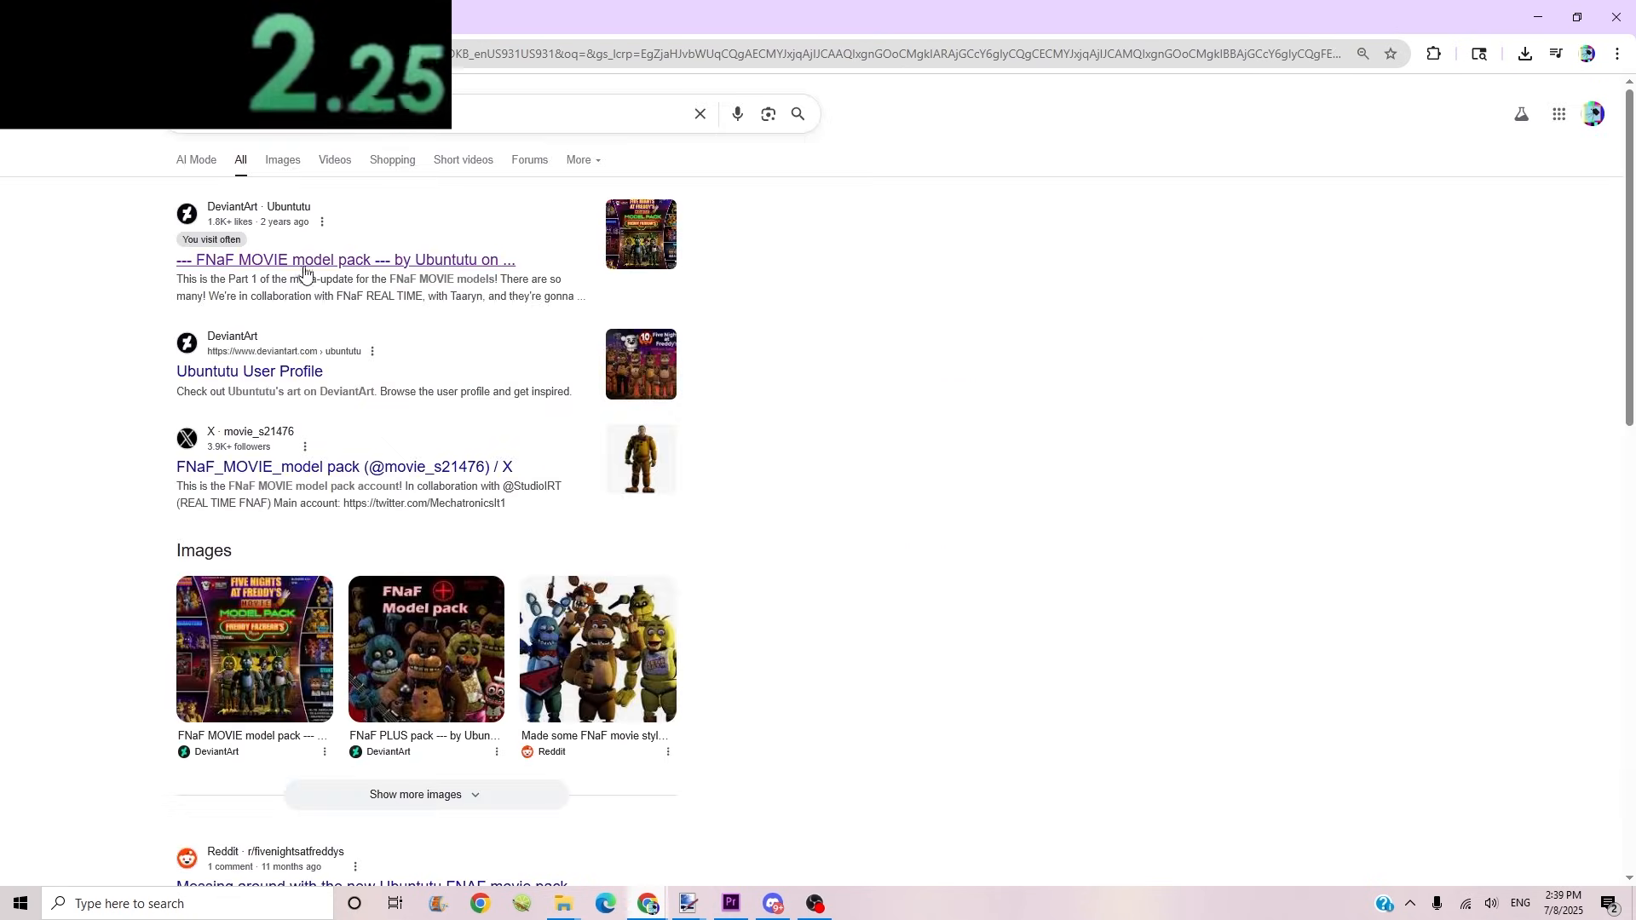
click(312, 268)
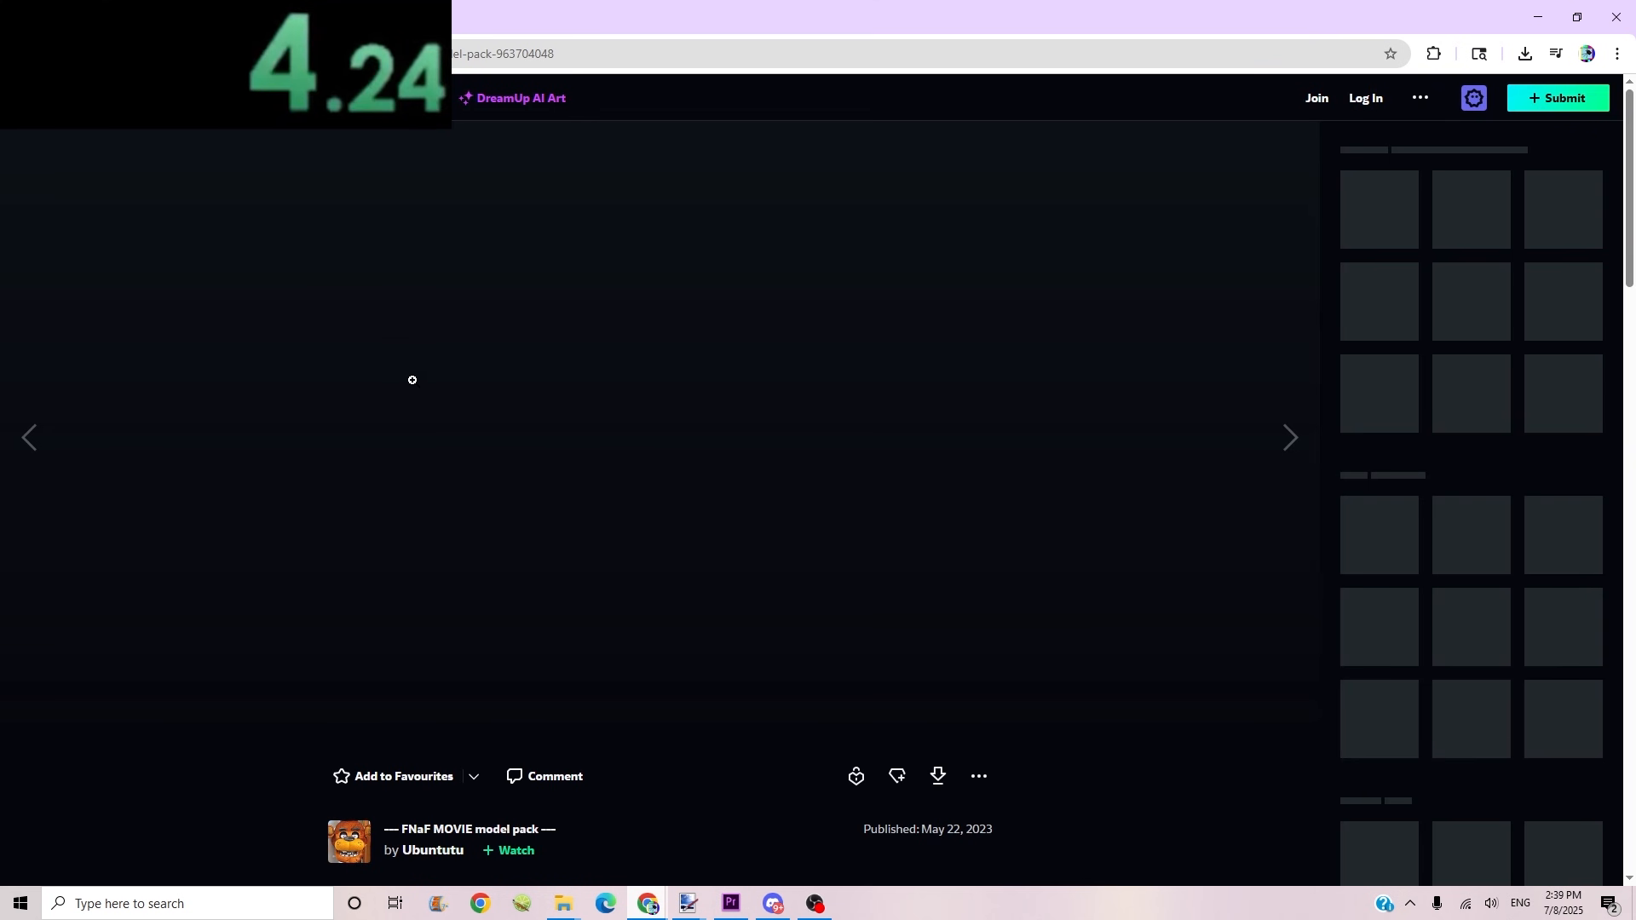
Step: Go to Ubuntutu's FNaF 2 Remastered pack and follow its Blender 3.0+ link to the Google Drive folder
scroll(523, 567, down, 3)
scroll(960, 561, up, 3)
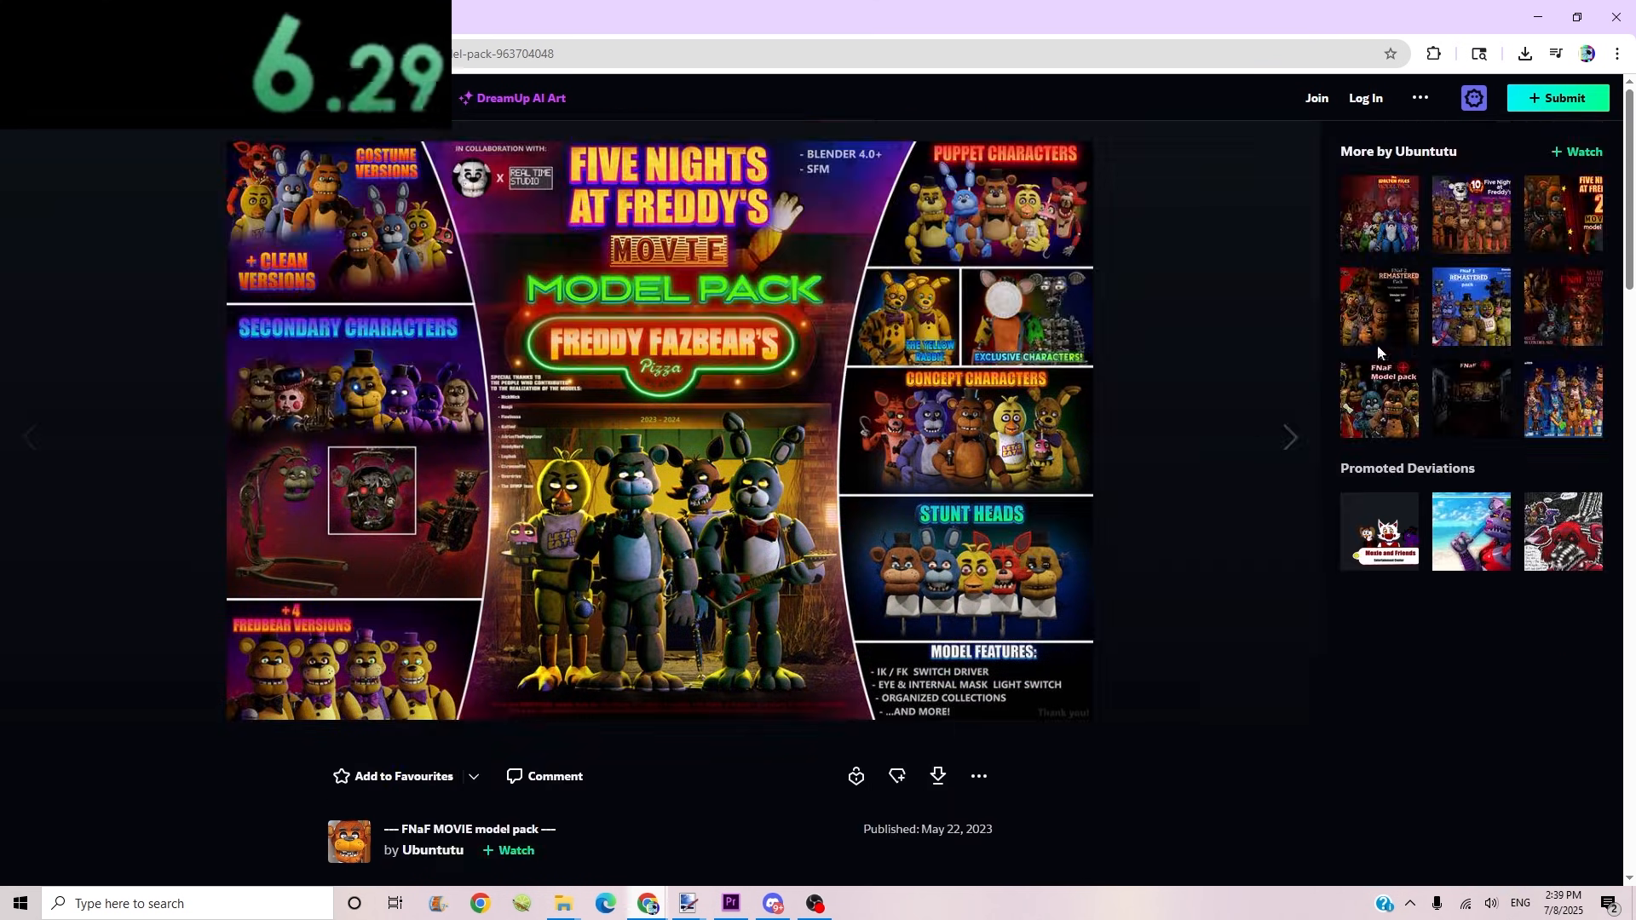
click(1374, 320)
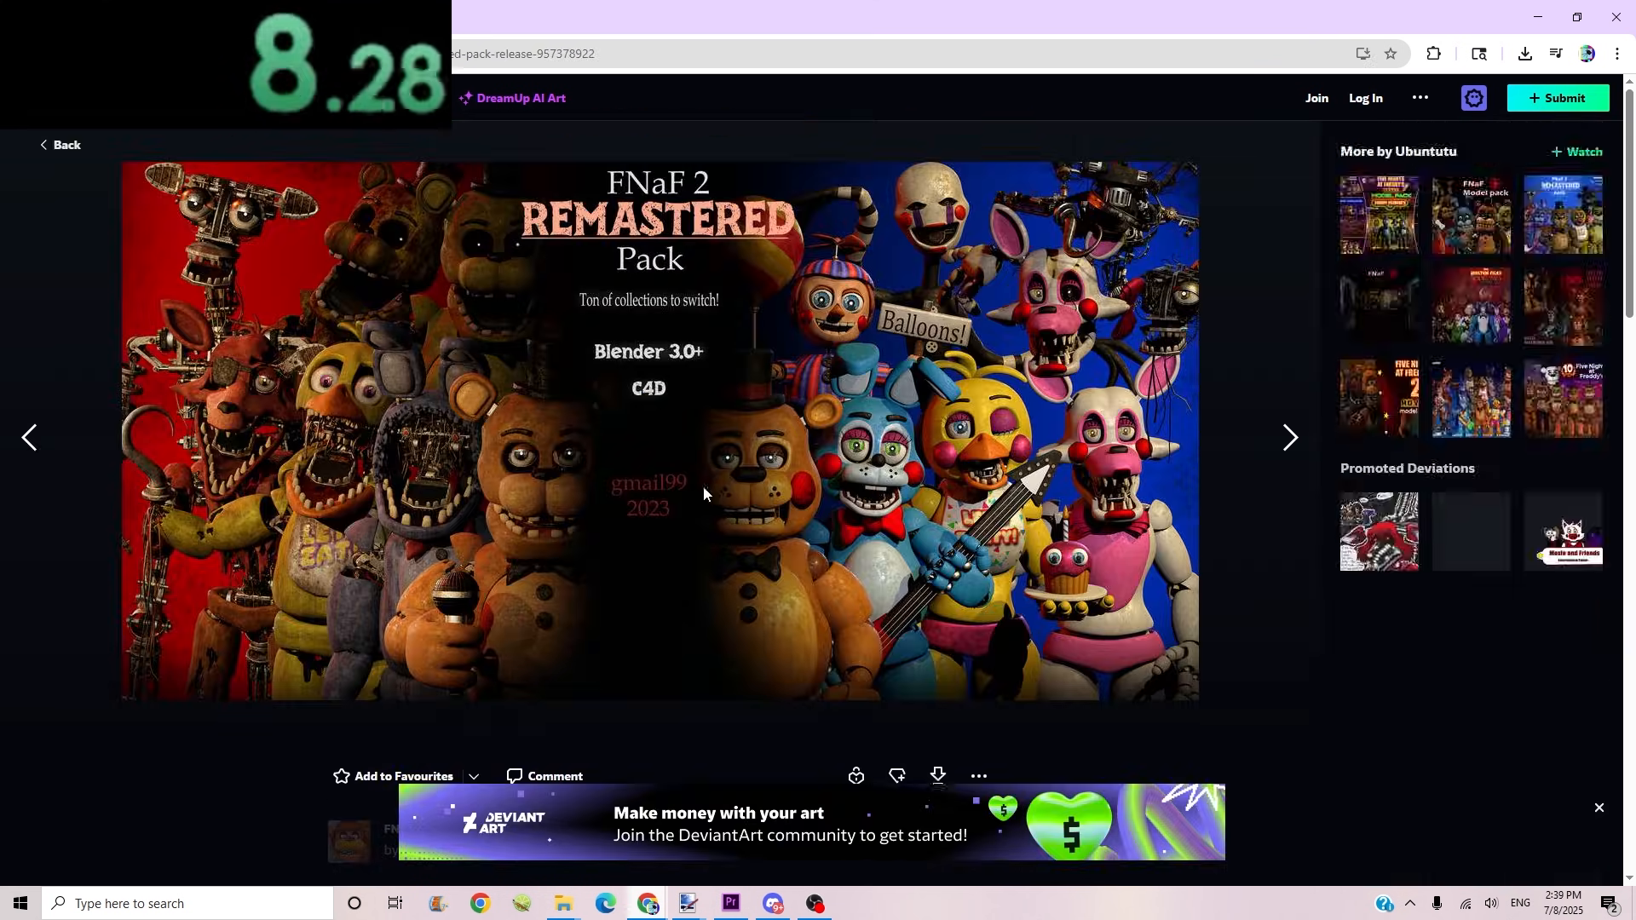
scroll(597, 528, down, 15)
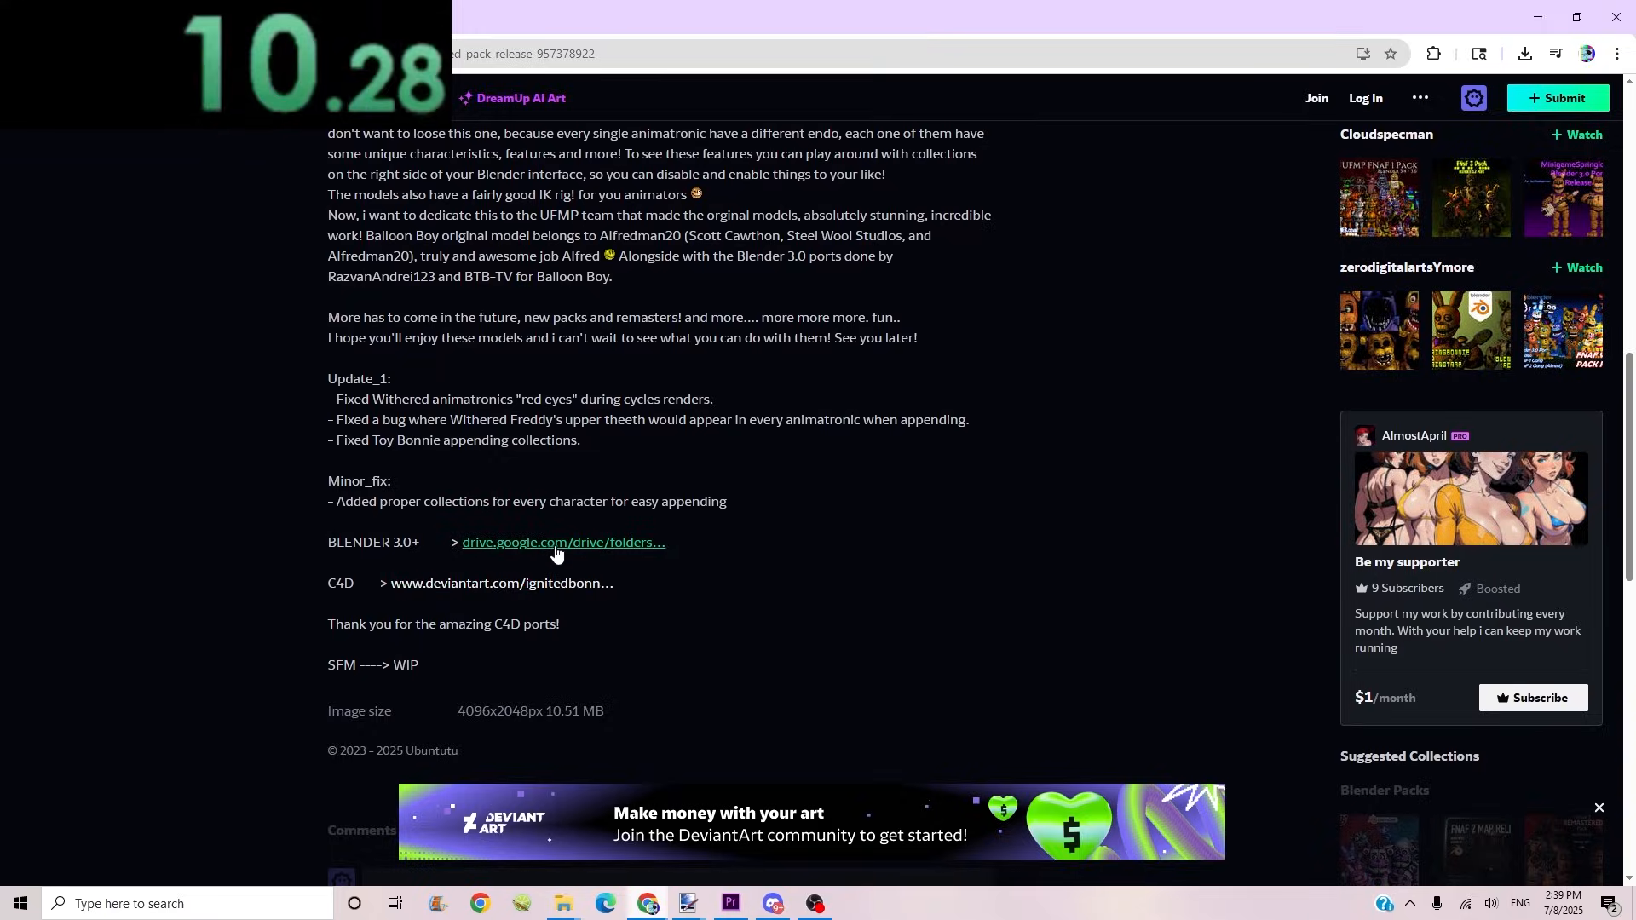
click(558, 545)
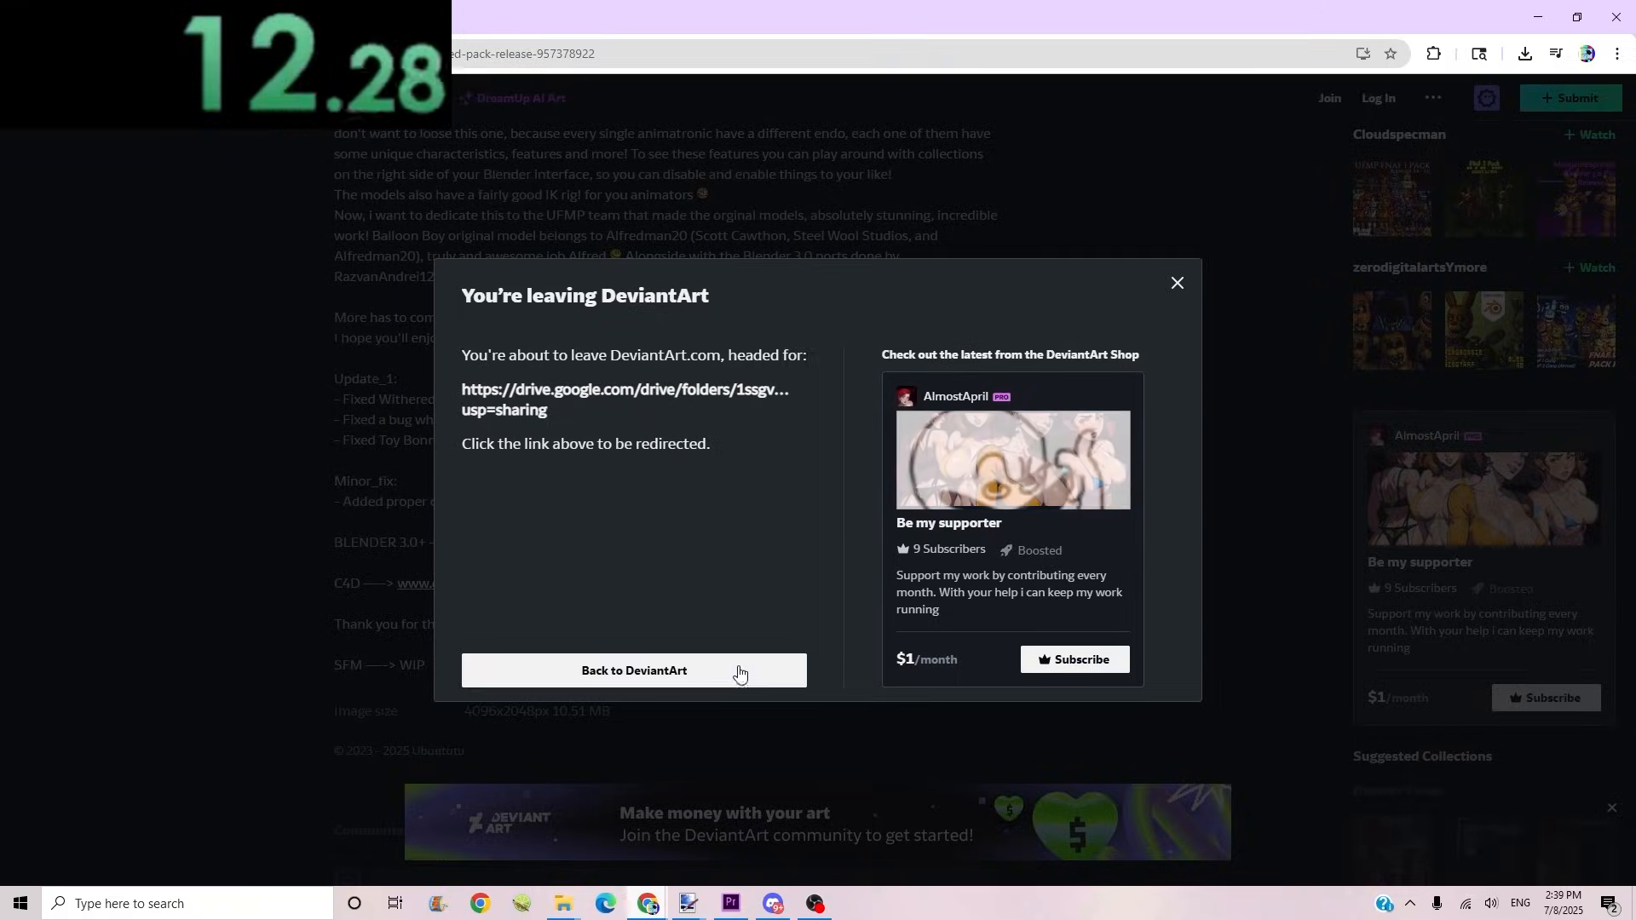
click(645, 397)
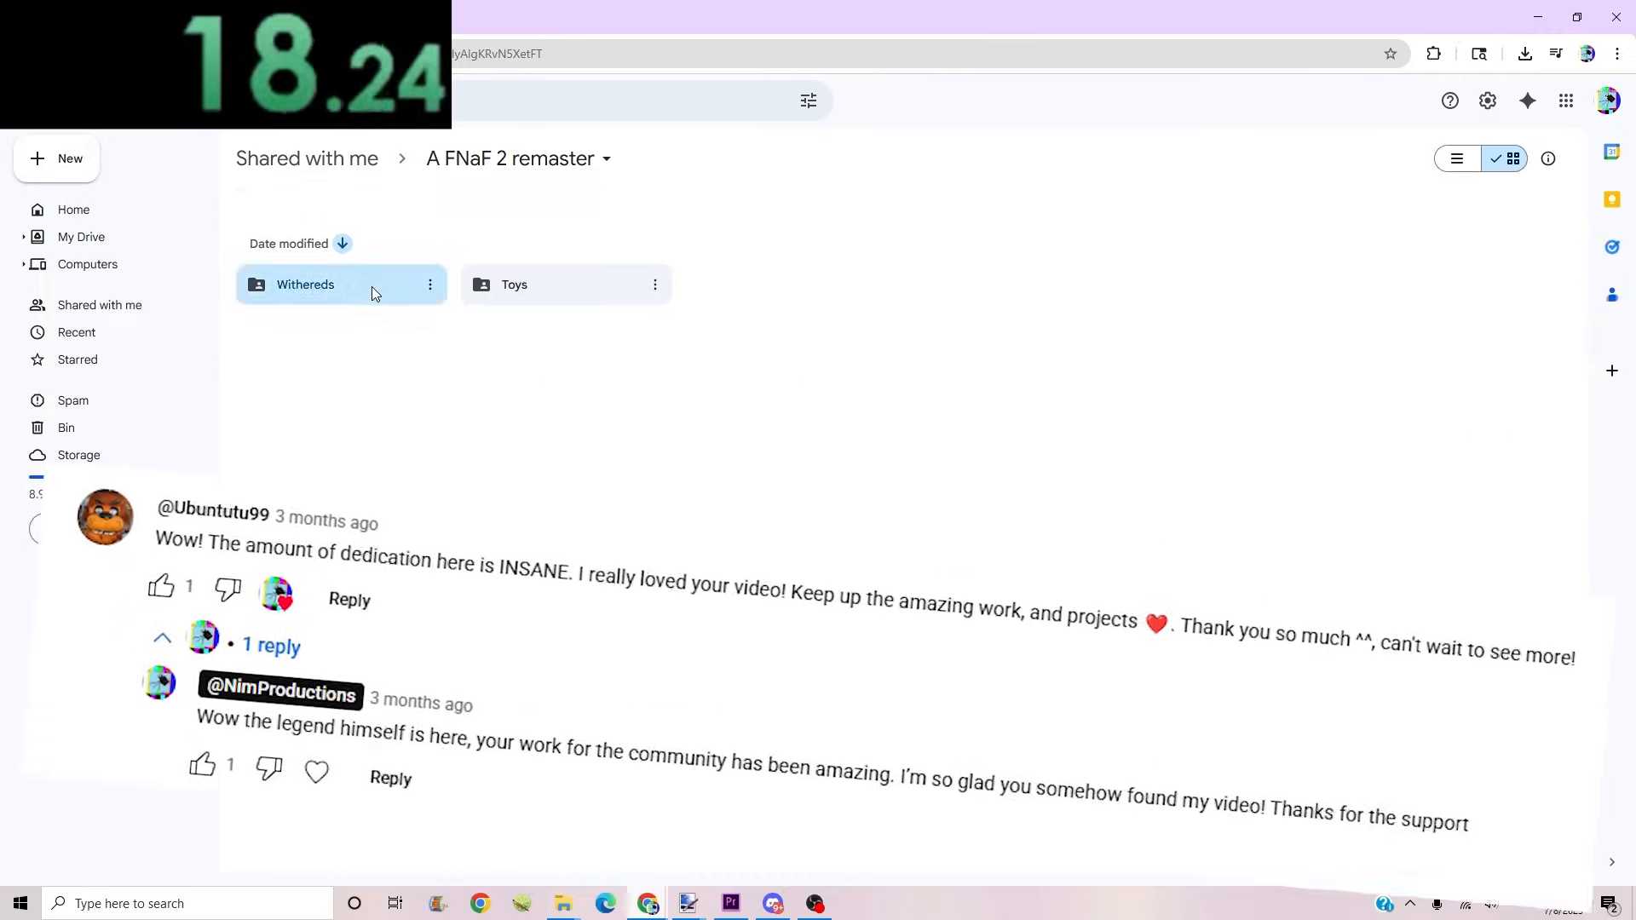
Step: Download WitheredBonnie_REMASTER.blend from the Withered_Bonnie folder inside Withereds and open the downloaded file in Blender
double_click(372, 287)
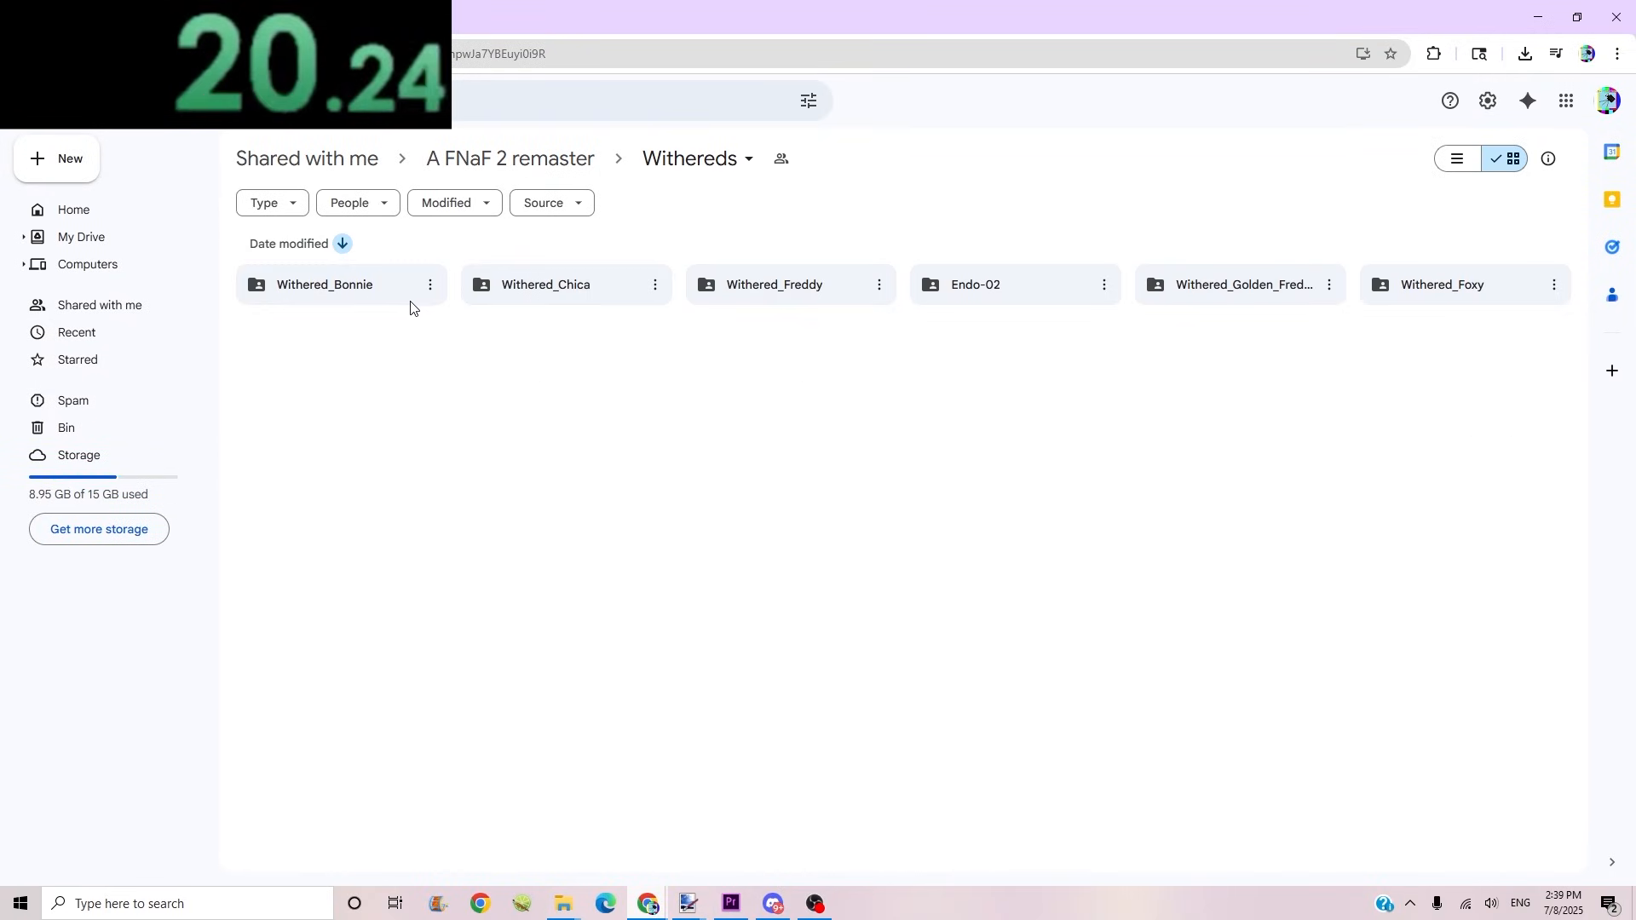
double_click(393, 287)
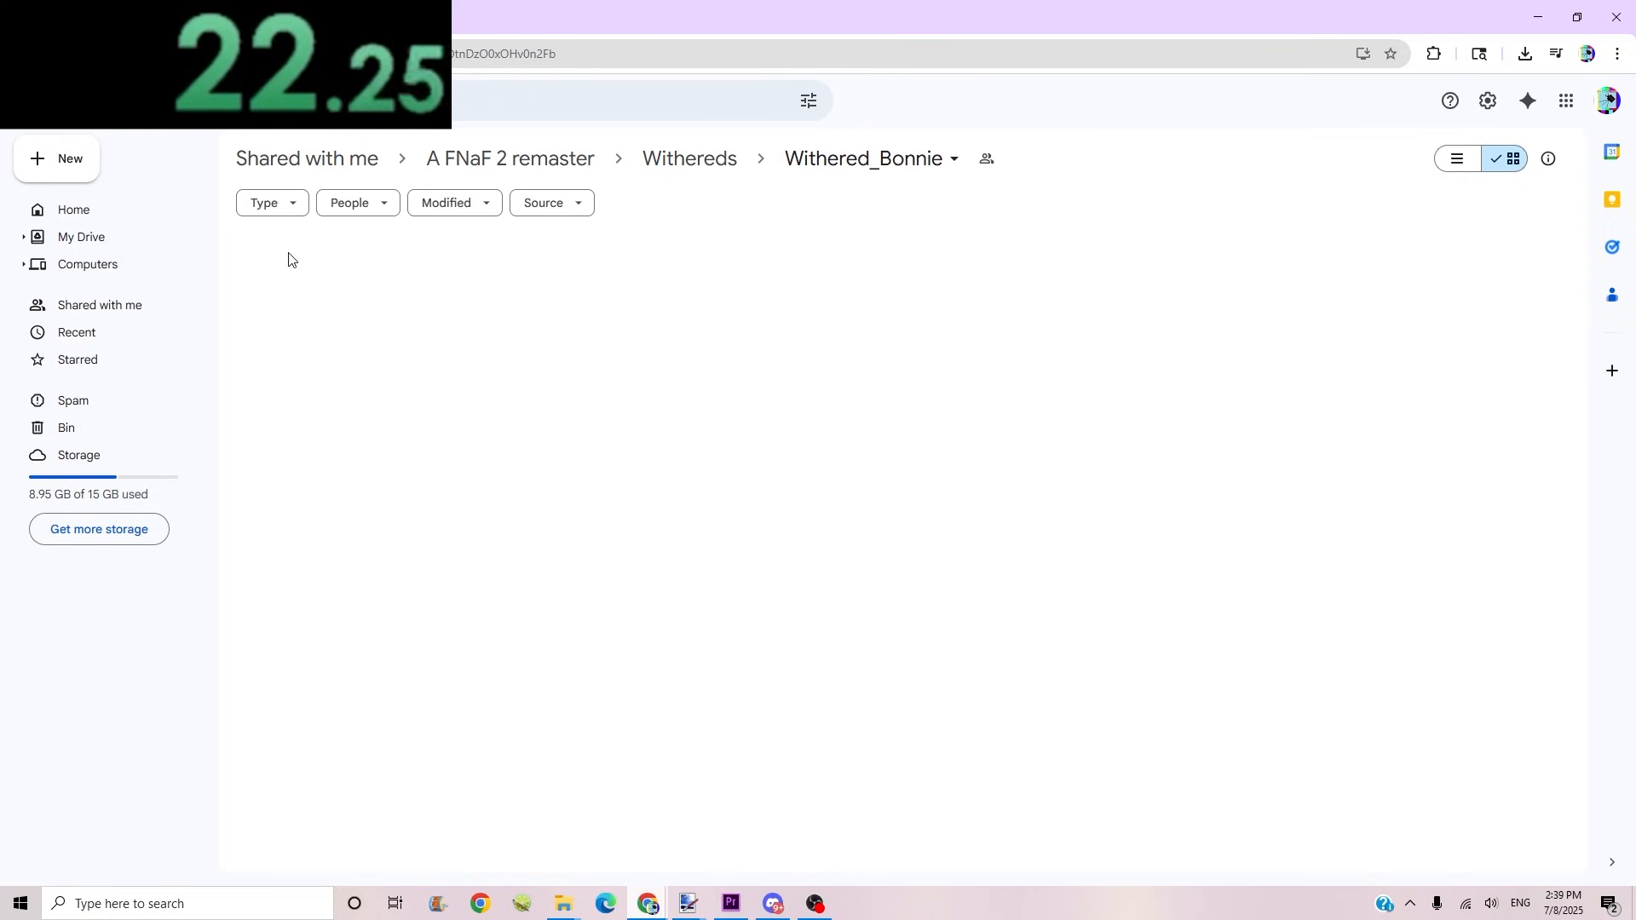
click(429, 286)
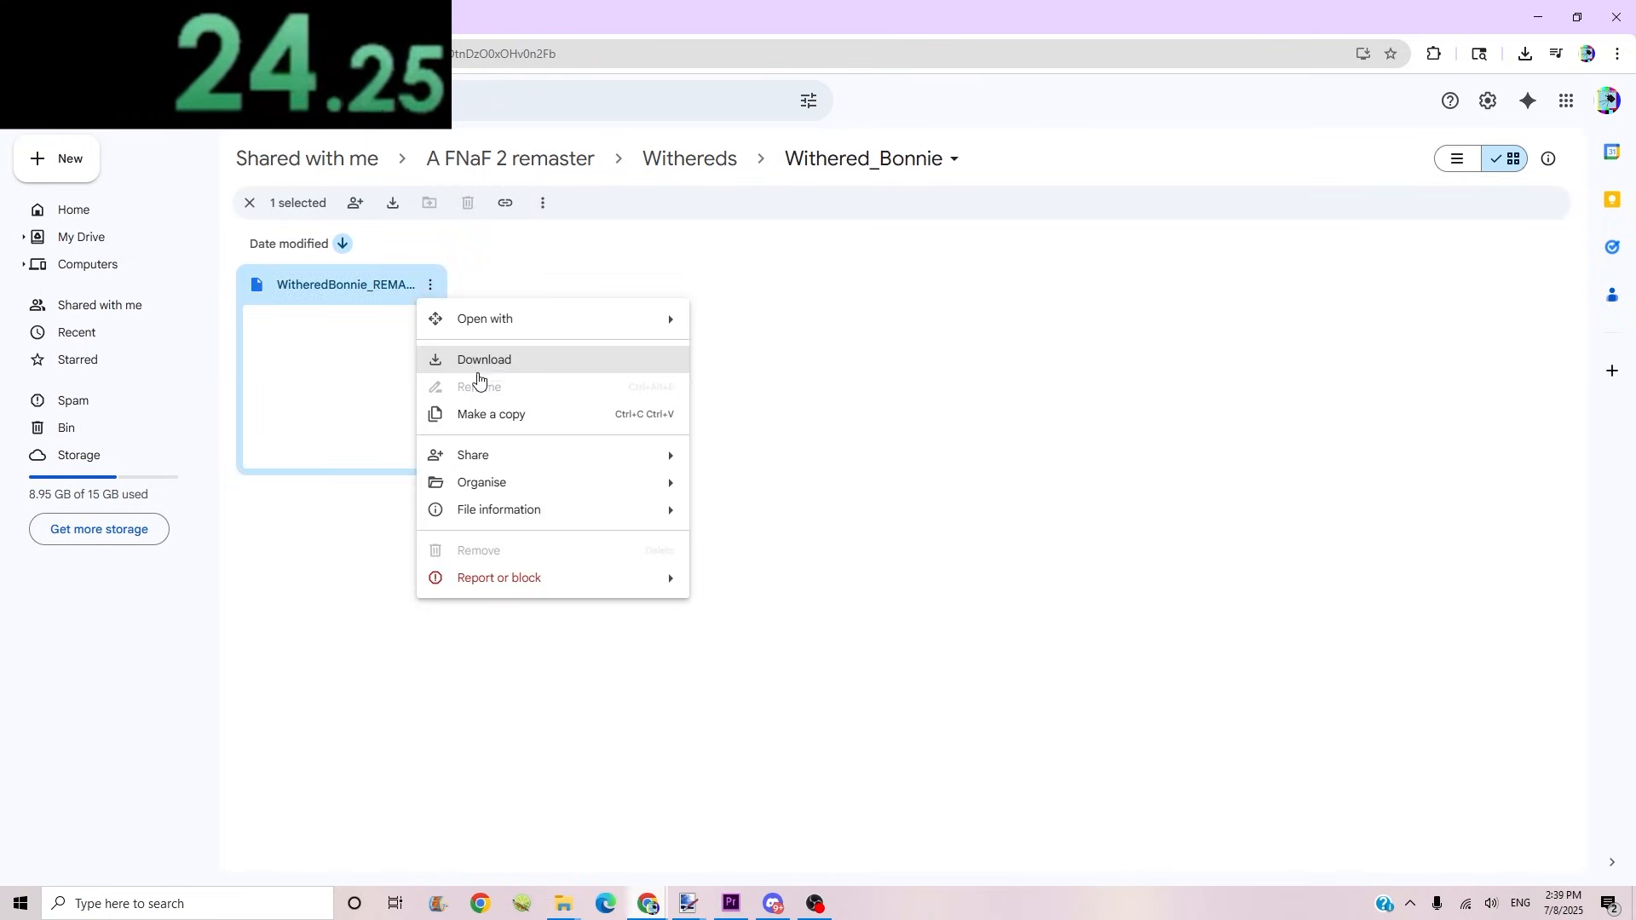
click(478, 361)
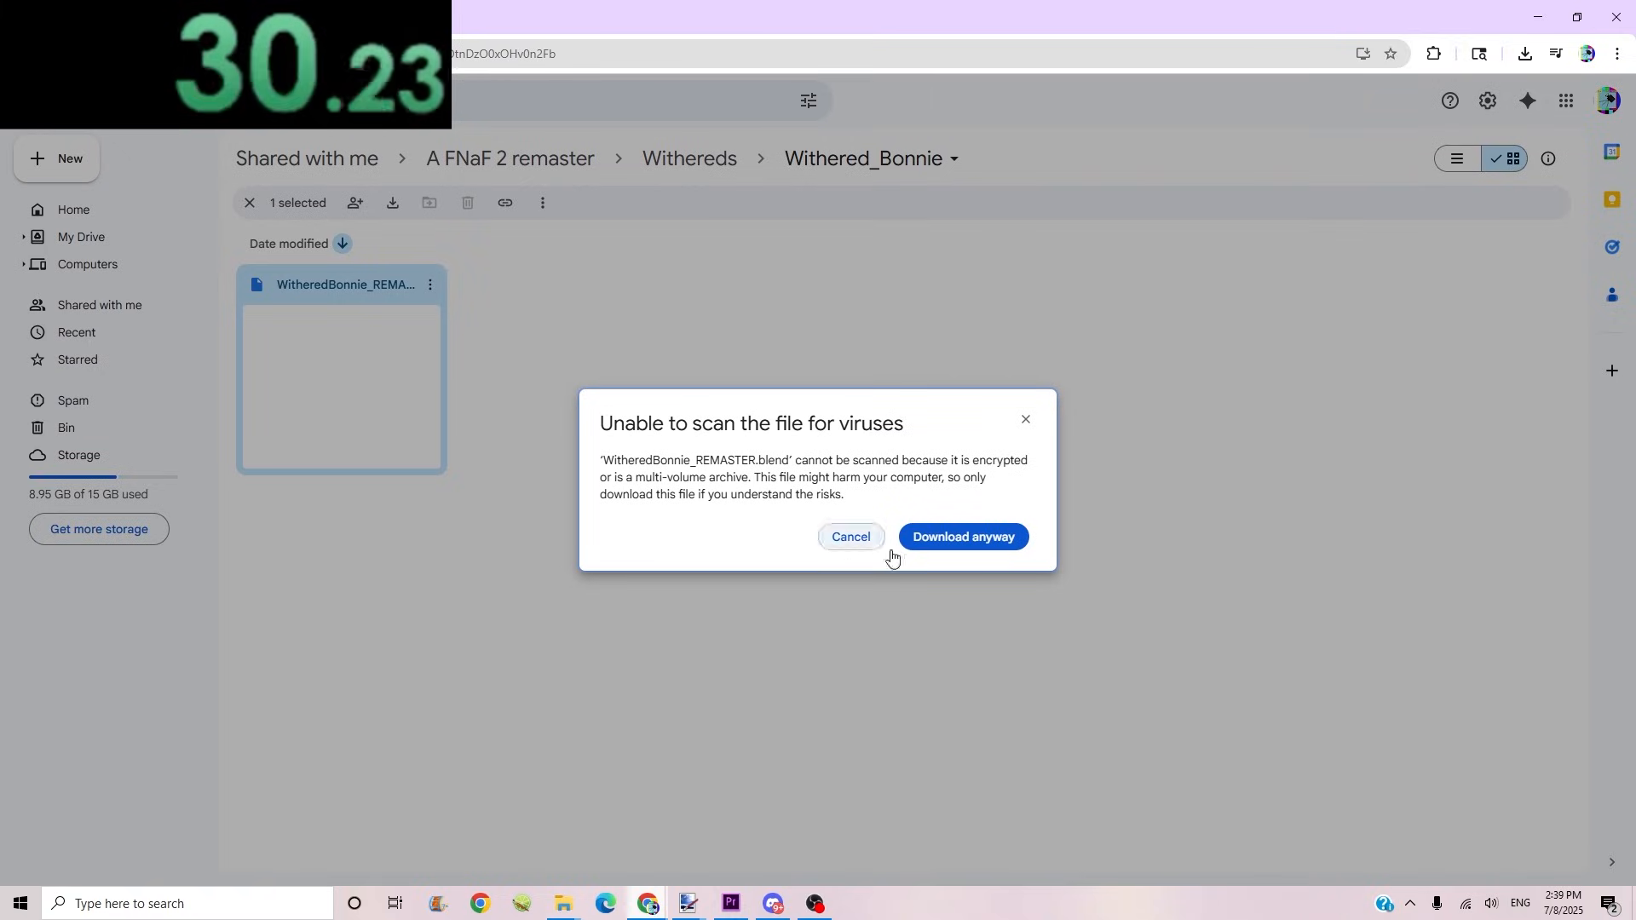
click(985, 554)
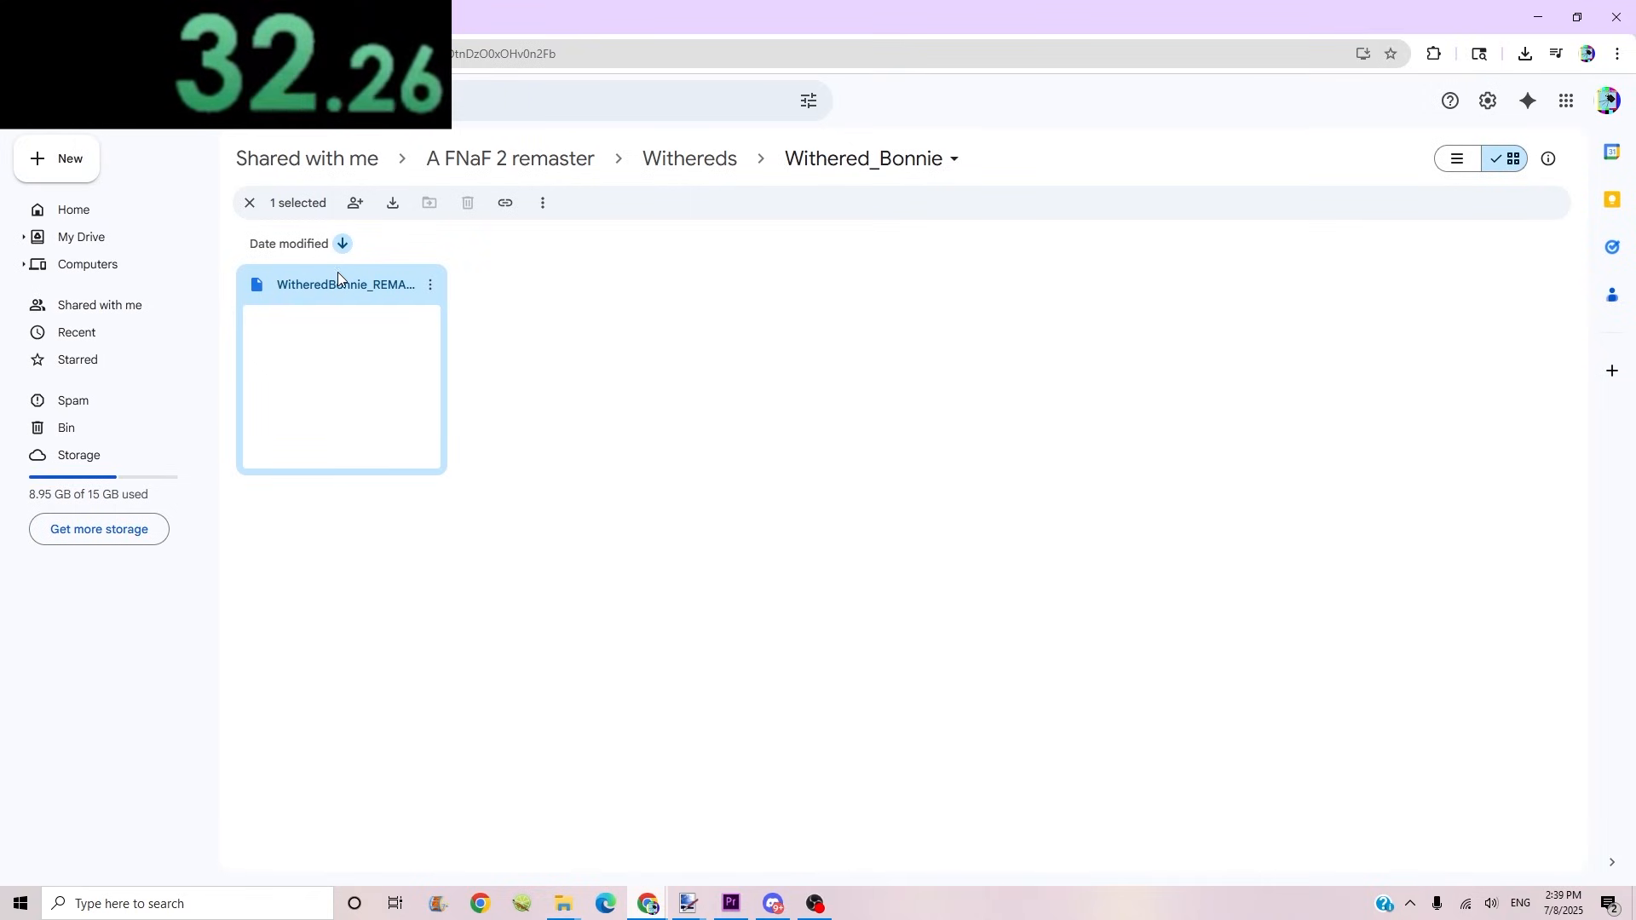
click(1527, 55)
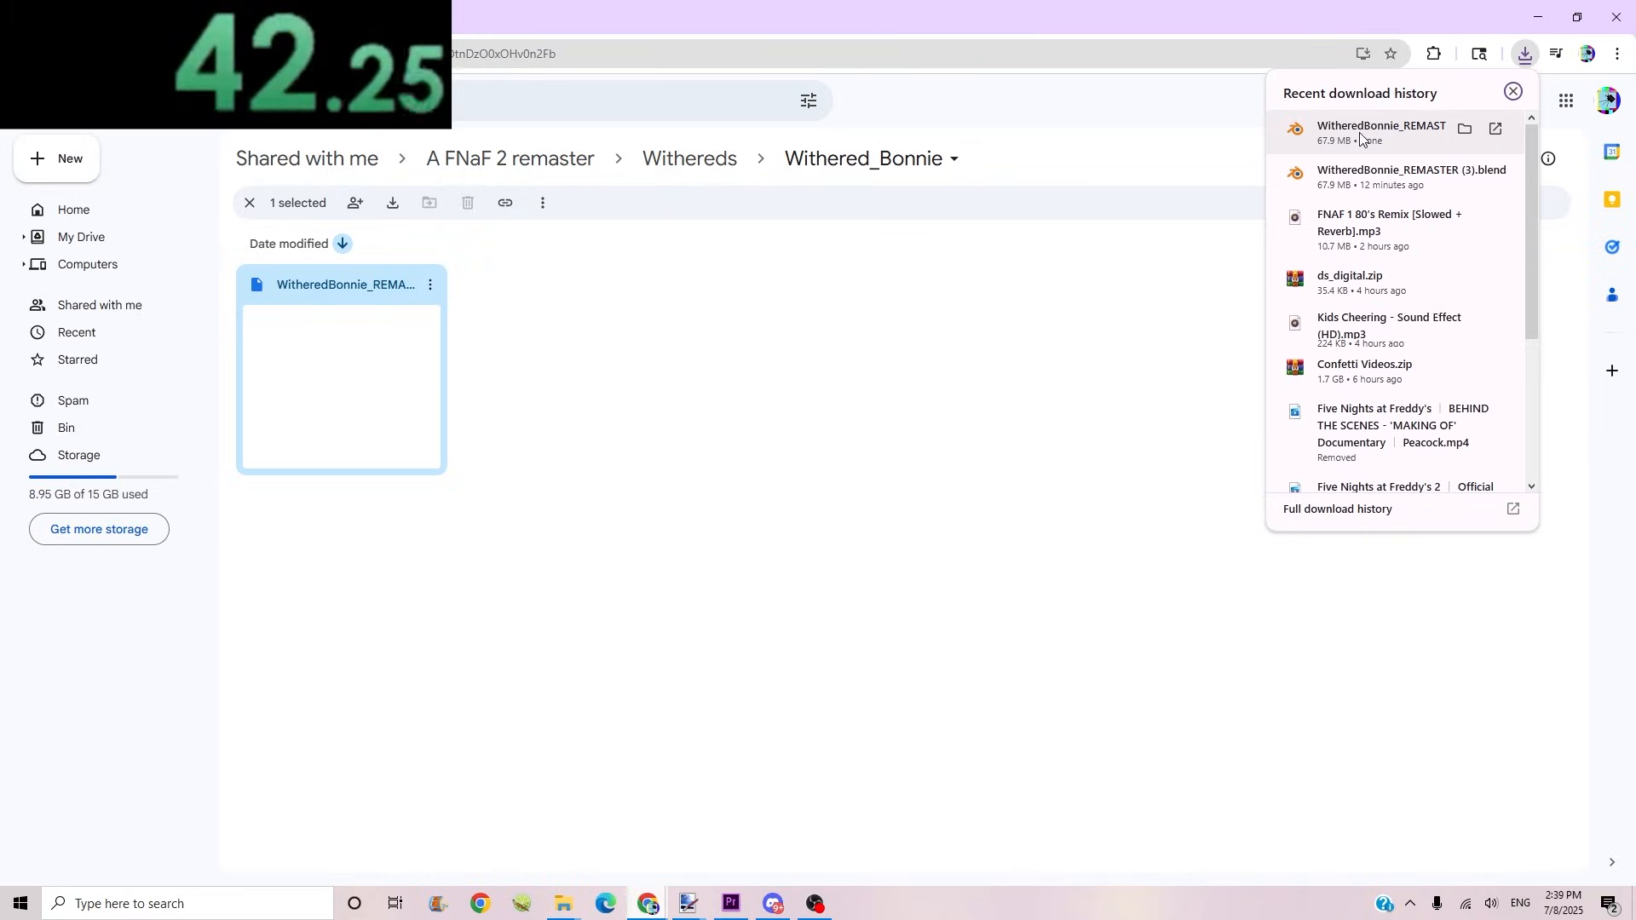
click(1381, 128)
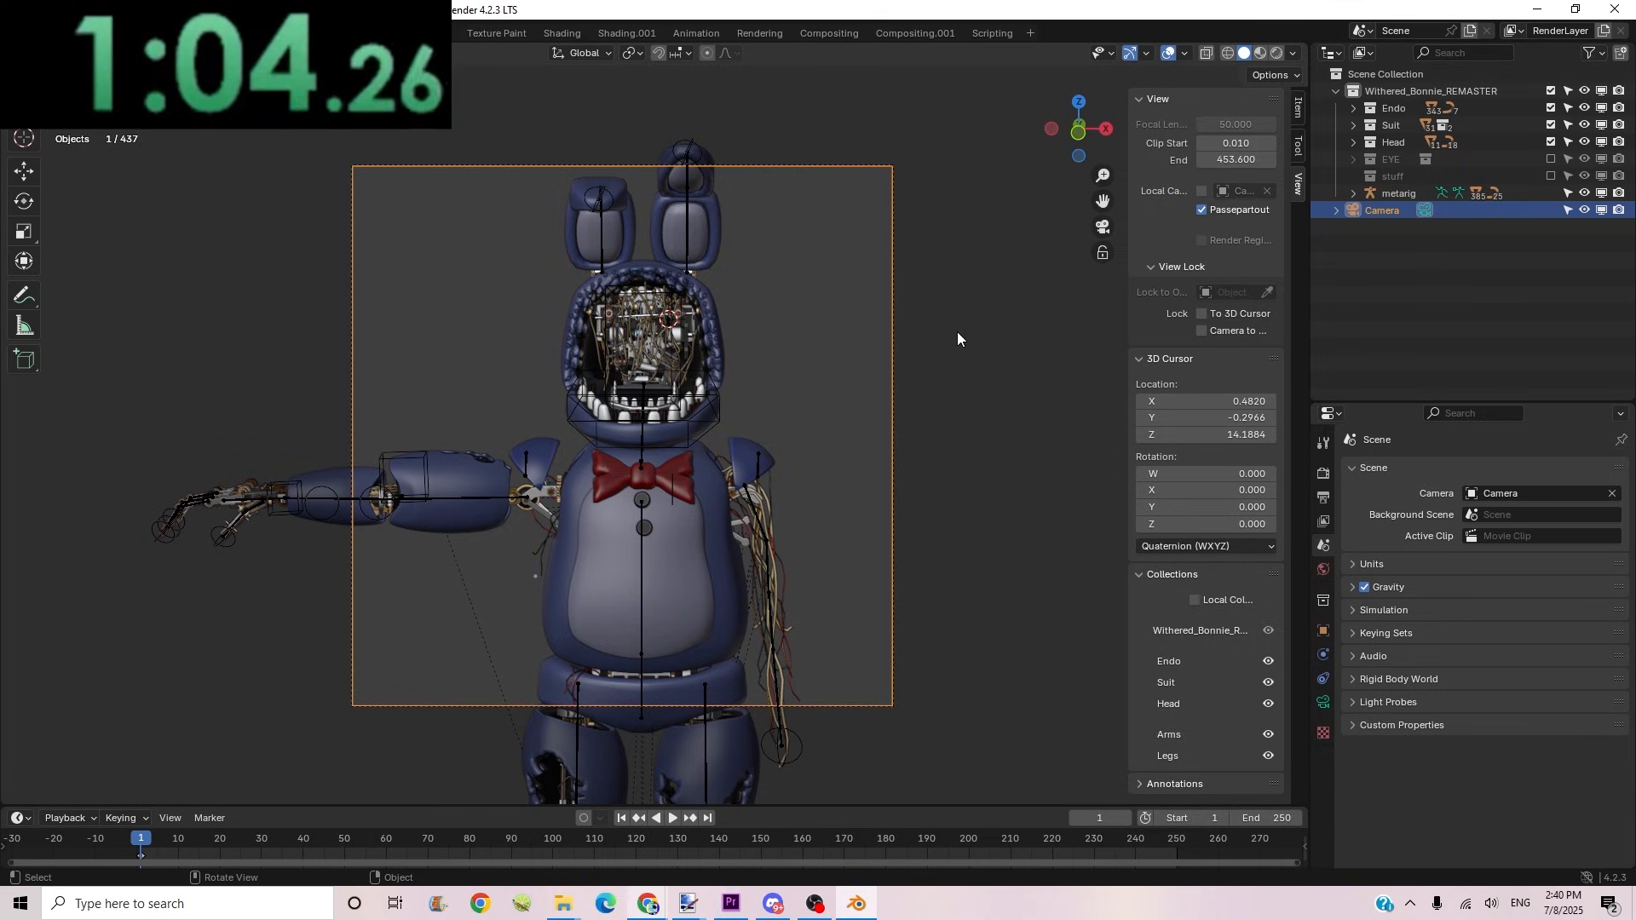
Step: Add 3.jpg from the 66\Your mom folder as a background image of the scene's Camera
click(1366, 242)
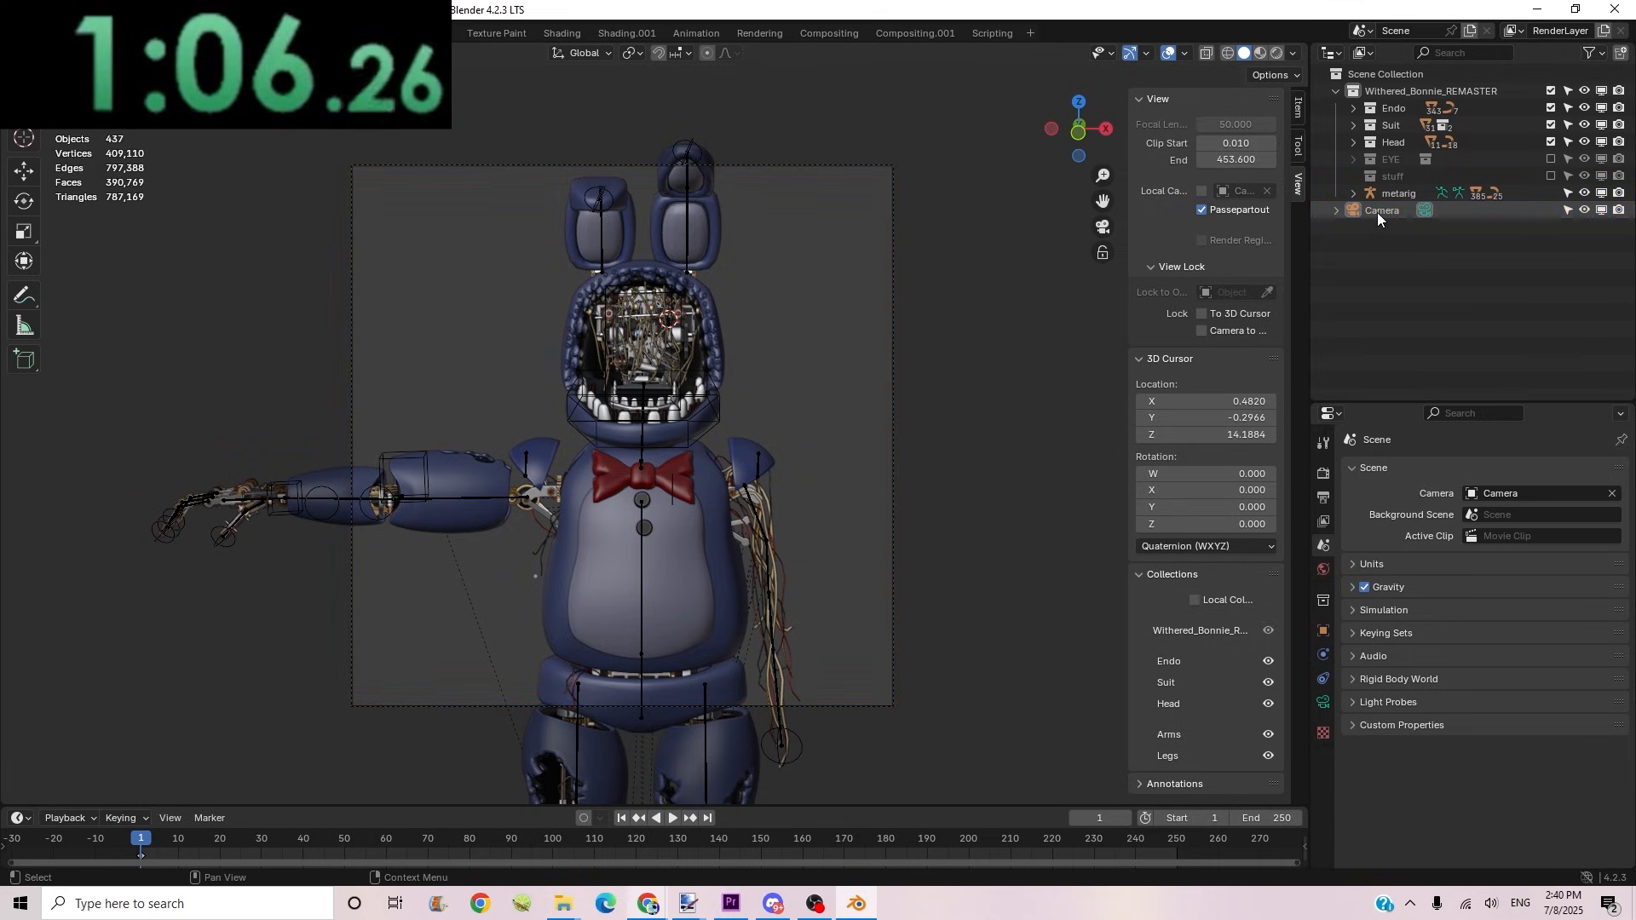
click(1377, 213)
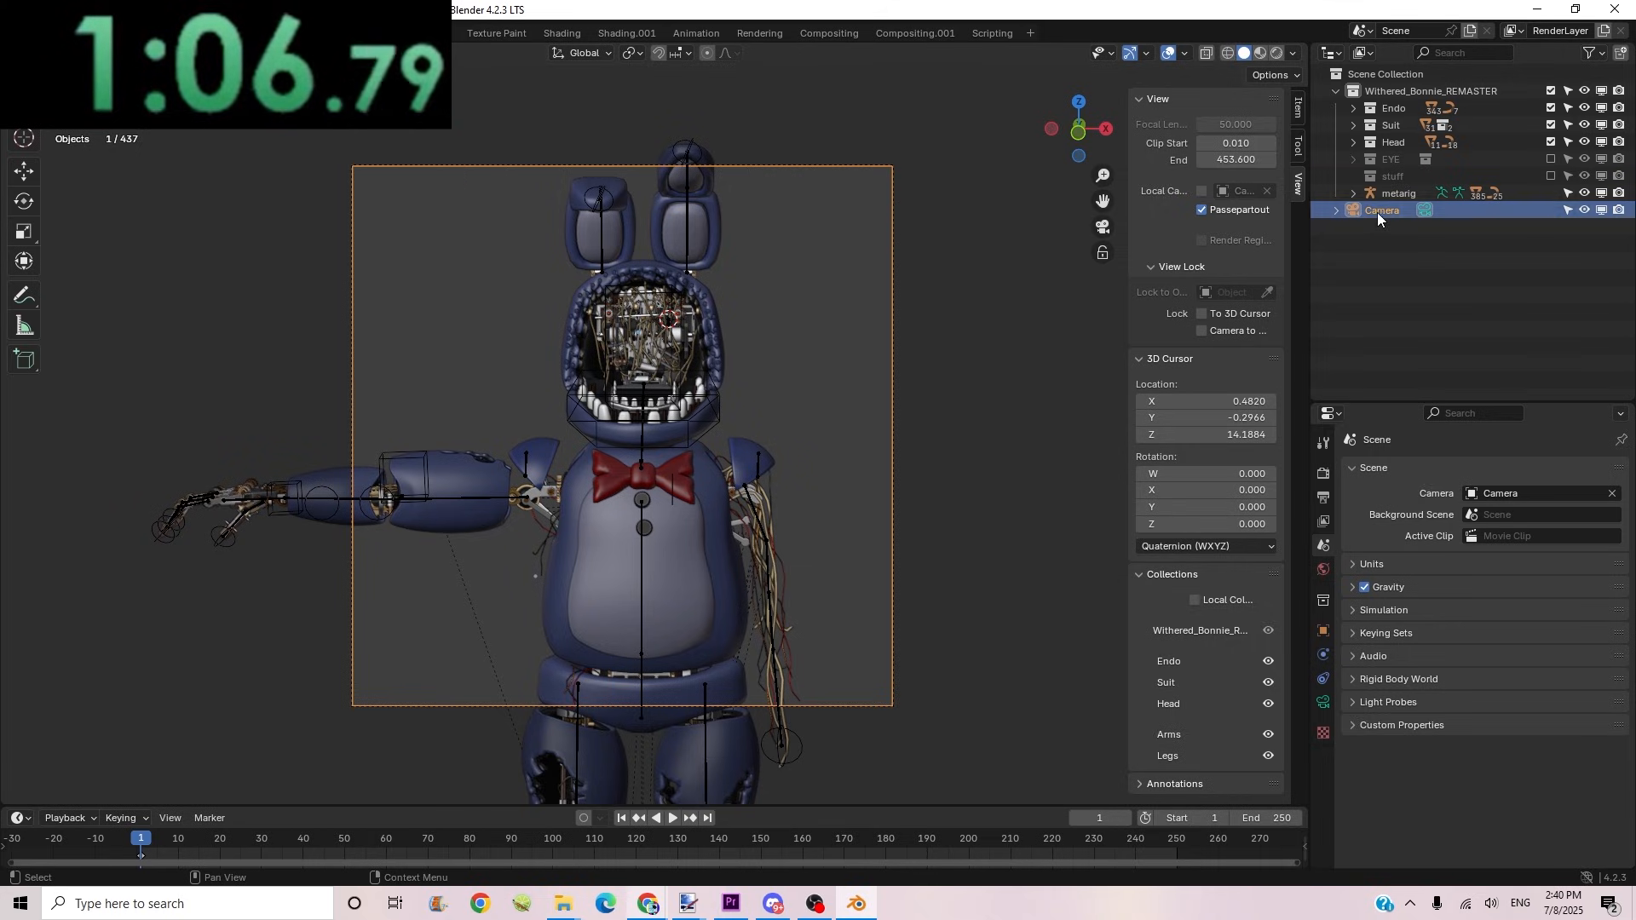
click(1322, 704)
click(1448, 781)
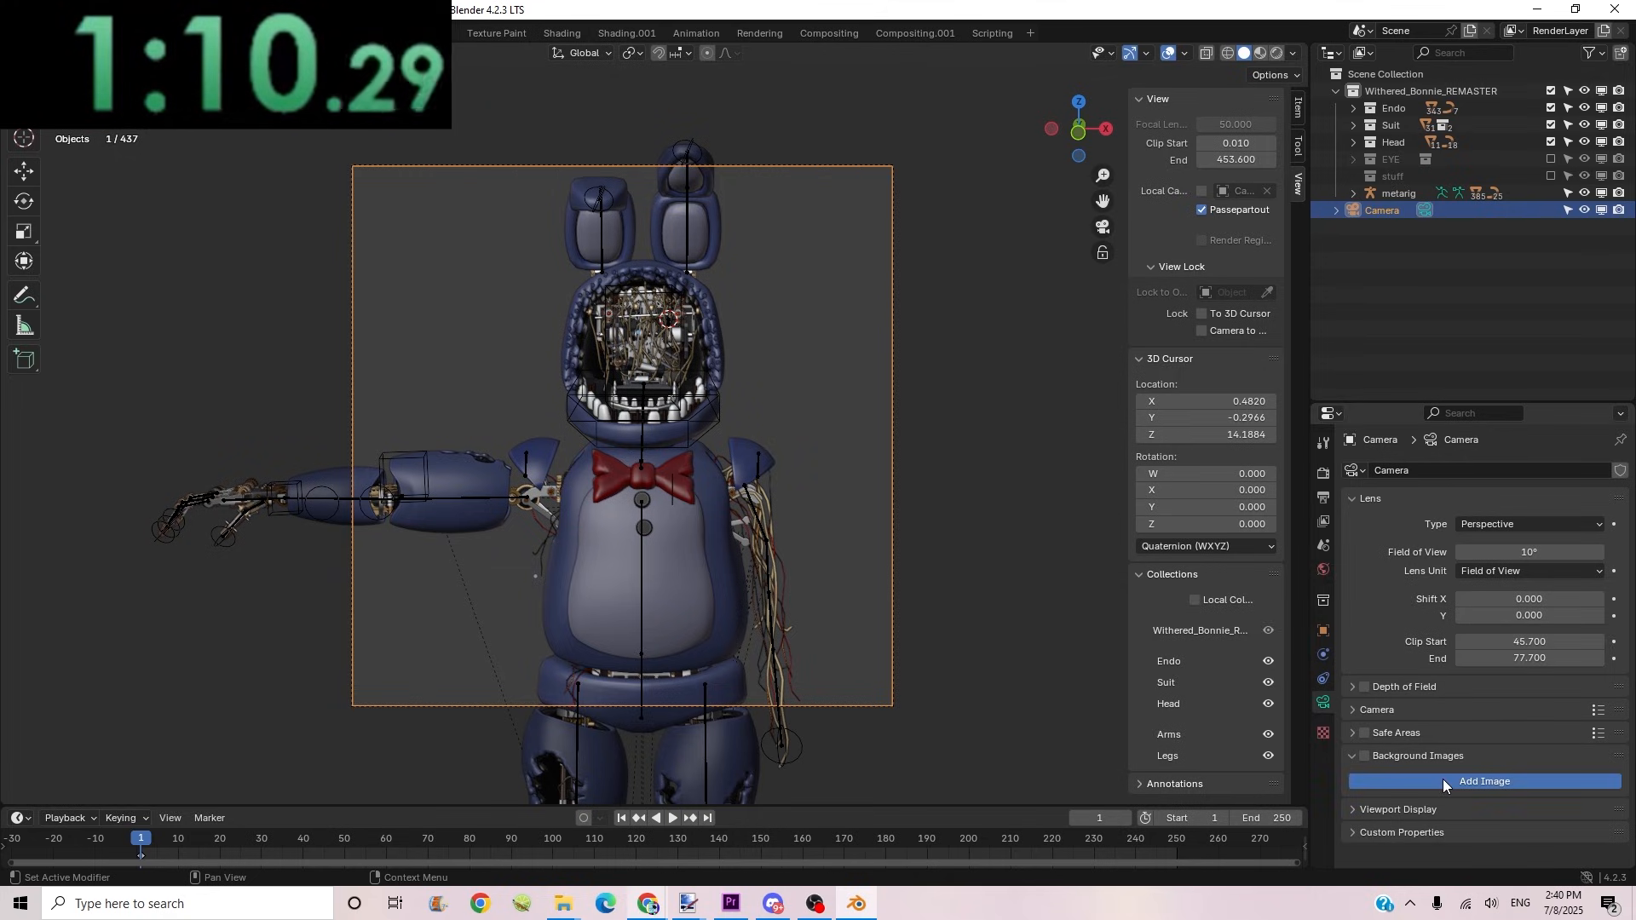
scroll(1449, 767, down, 2)
click(1457, 802)
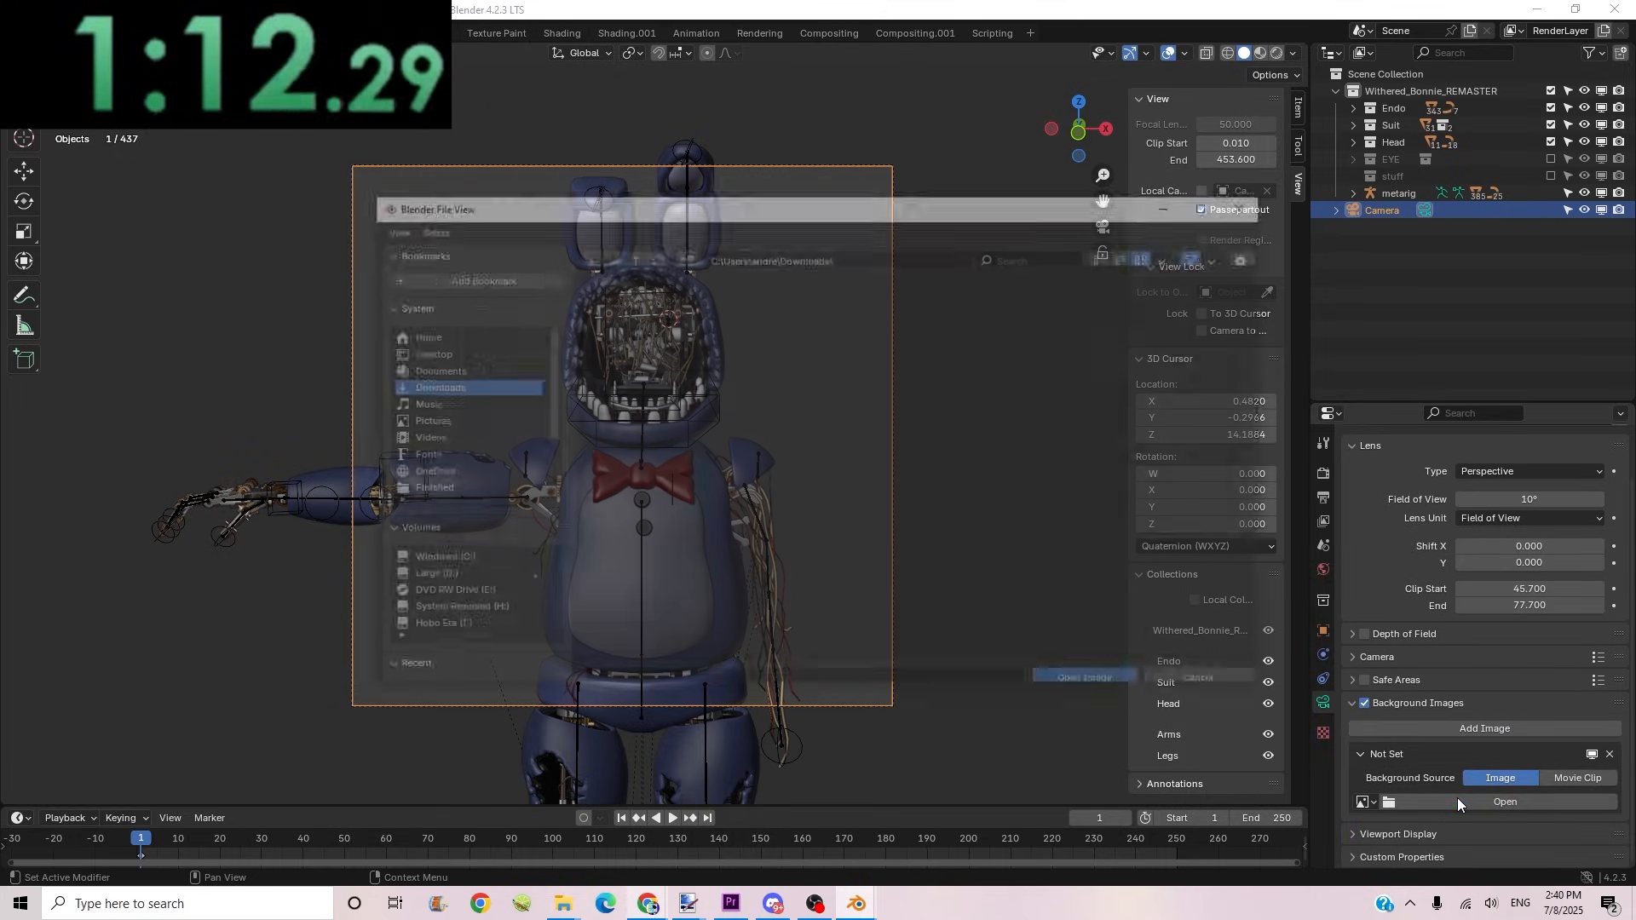
click(414, 447)
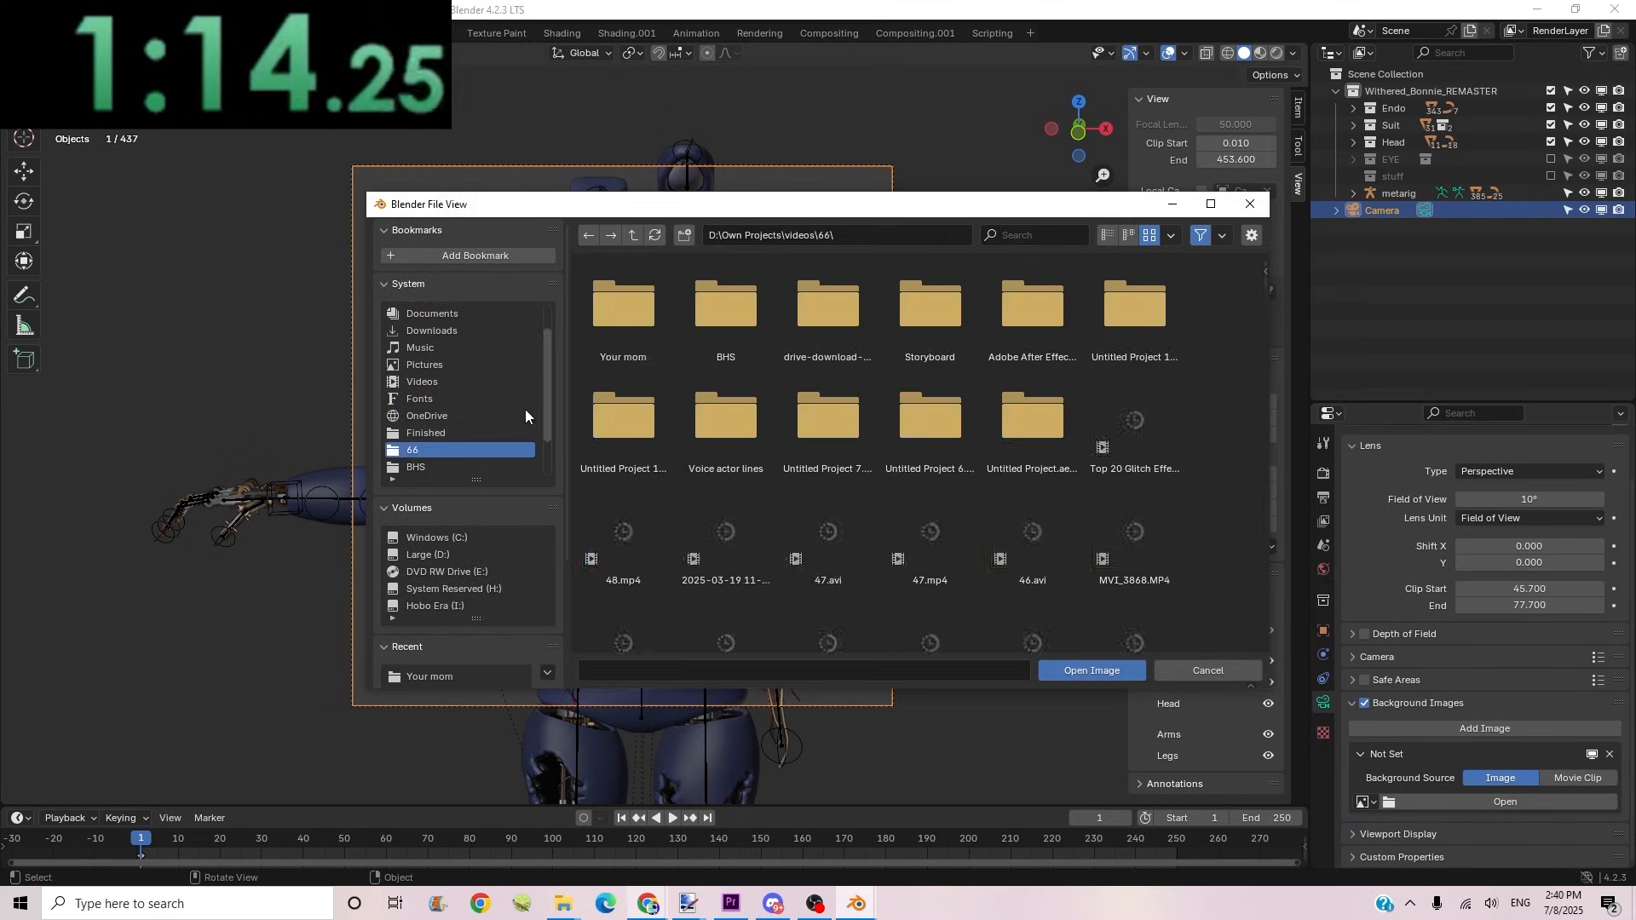
double_click(631, 298)
double_click(631, 308)
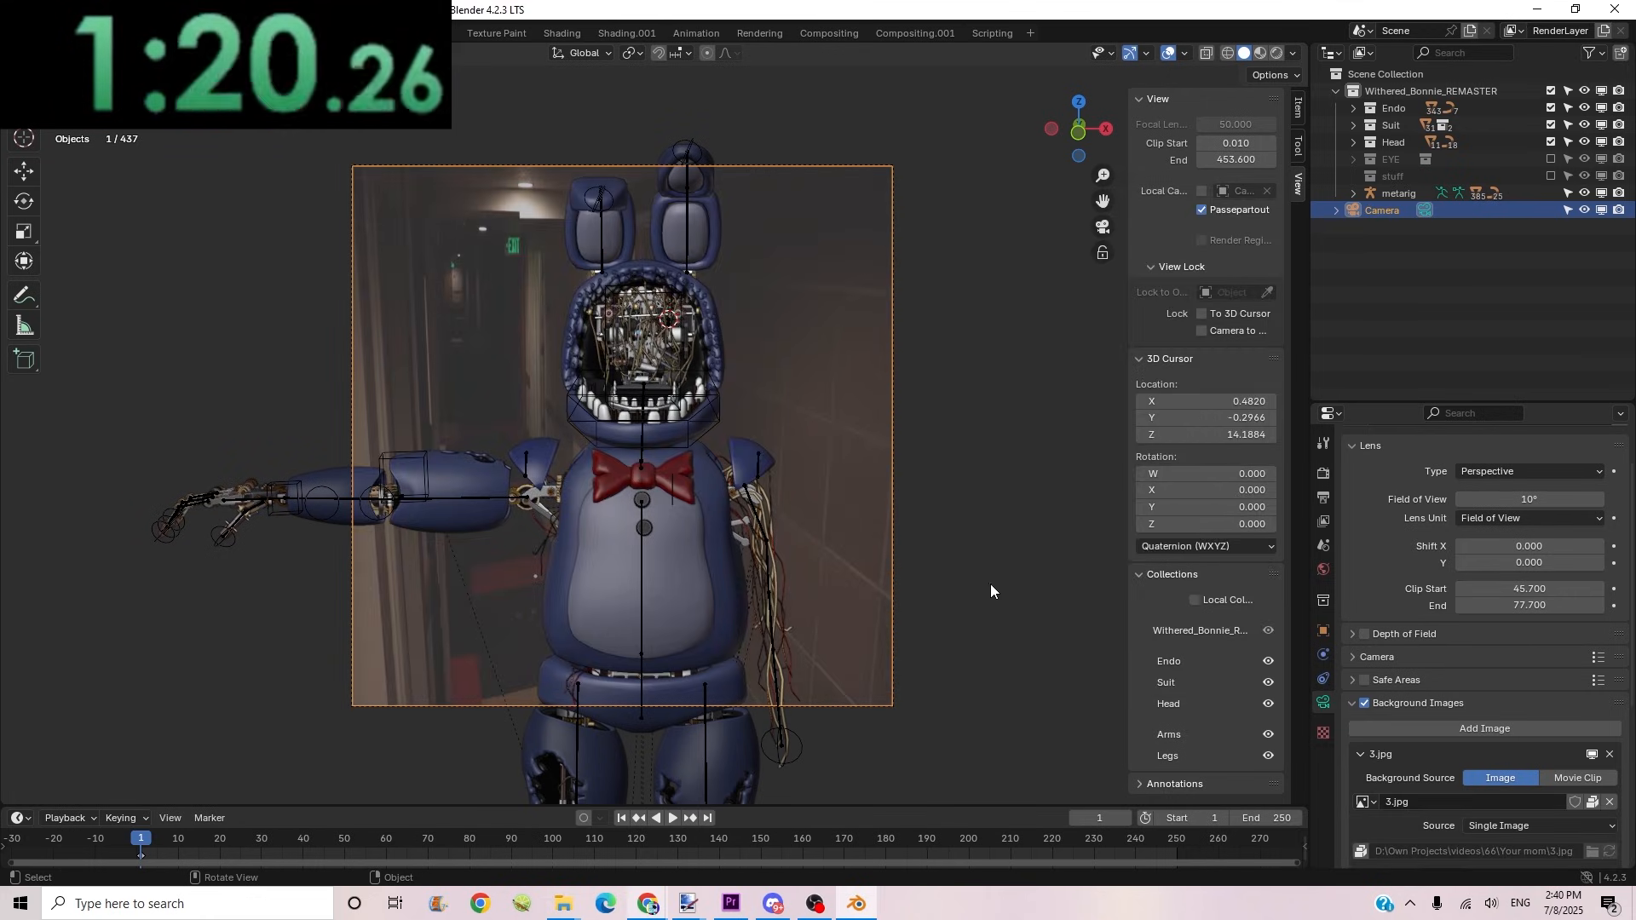
Step: Set the render output's horizontal resolution to 1920 px
click(1326, 501)
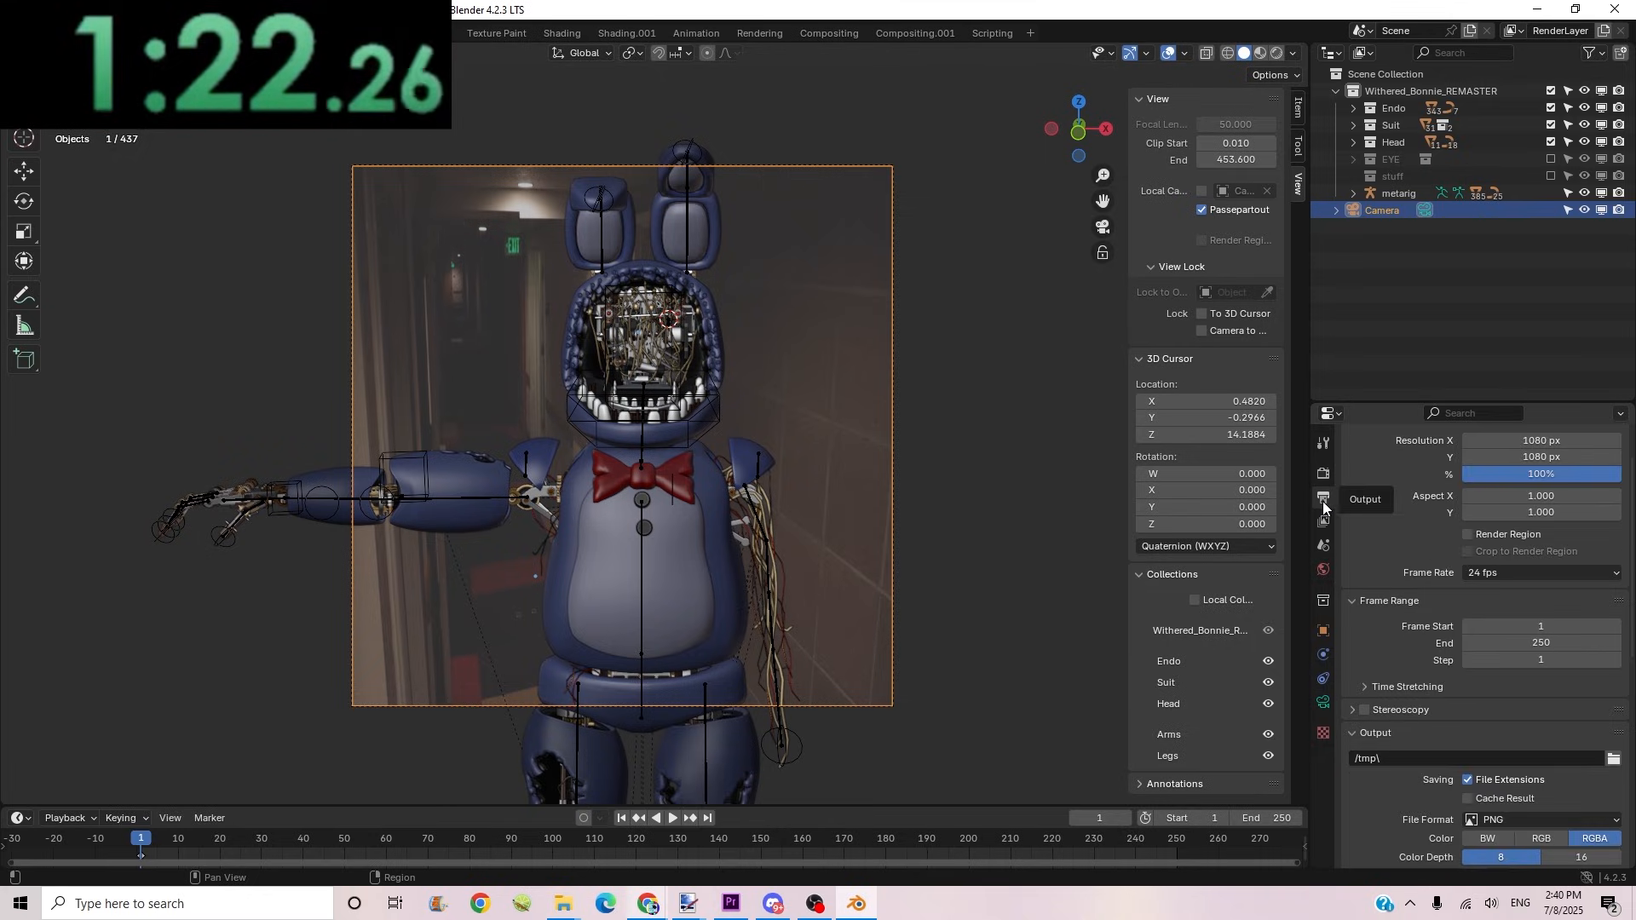
scroll(1380, 524, up, 2)
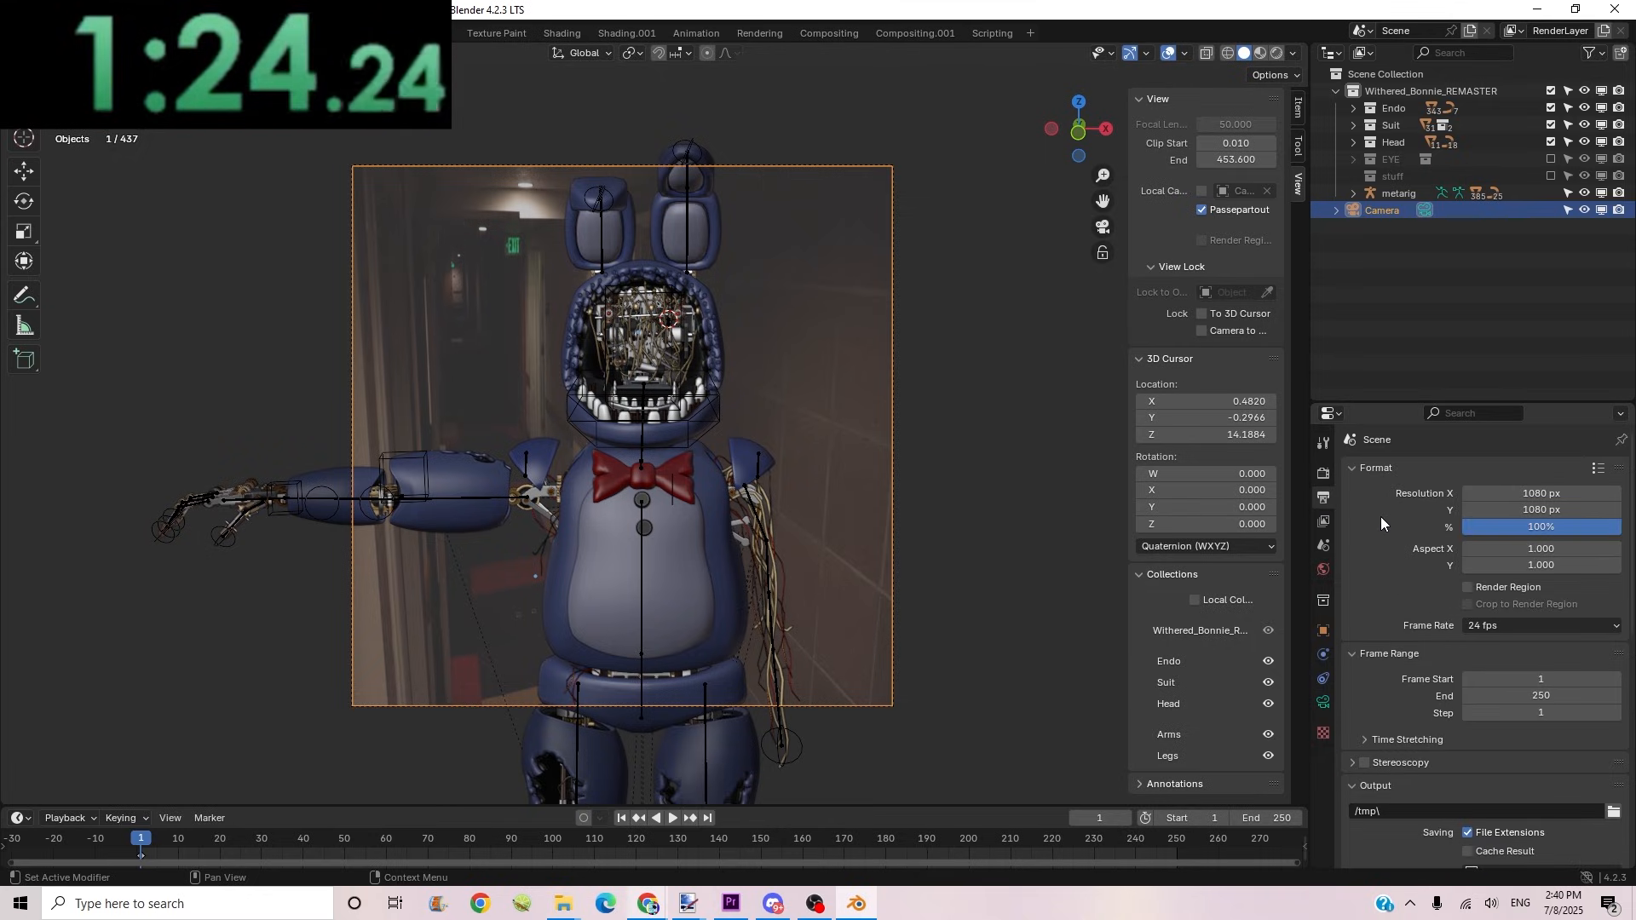
click(1536, 498)
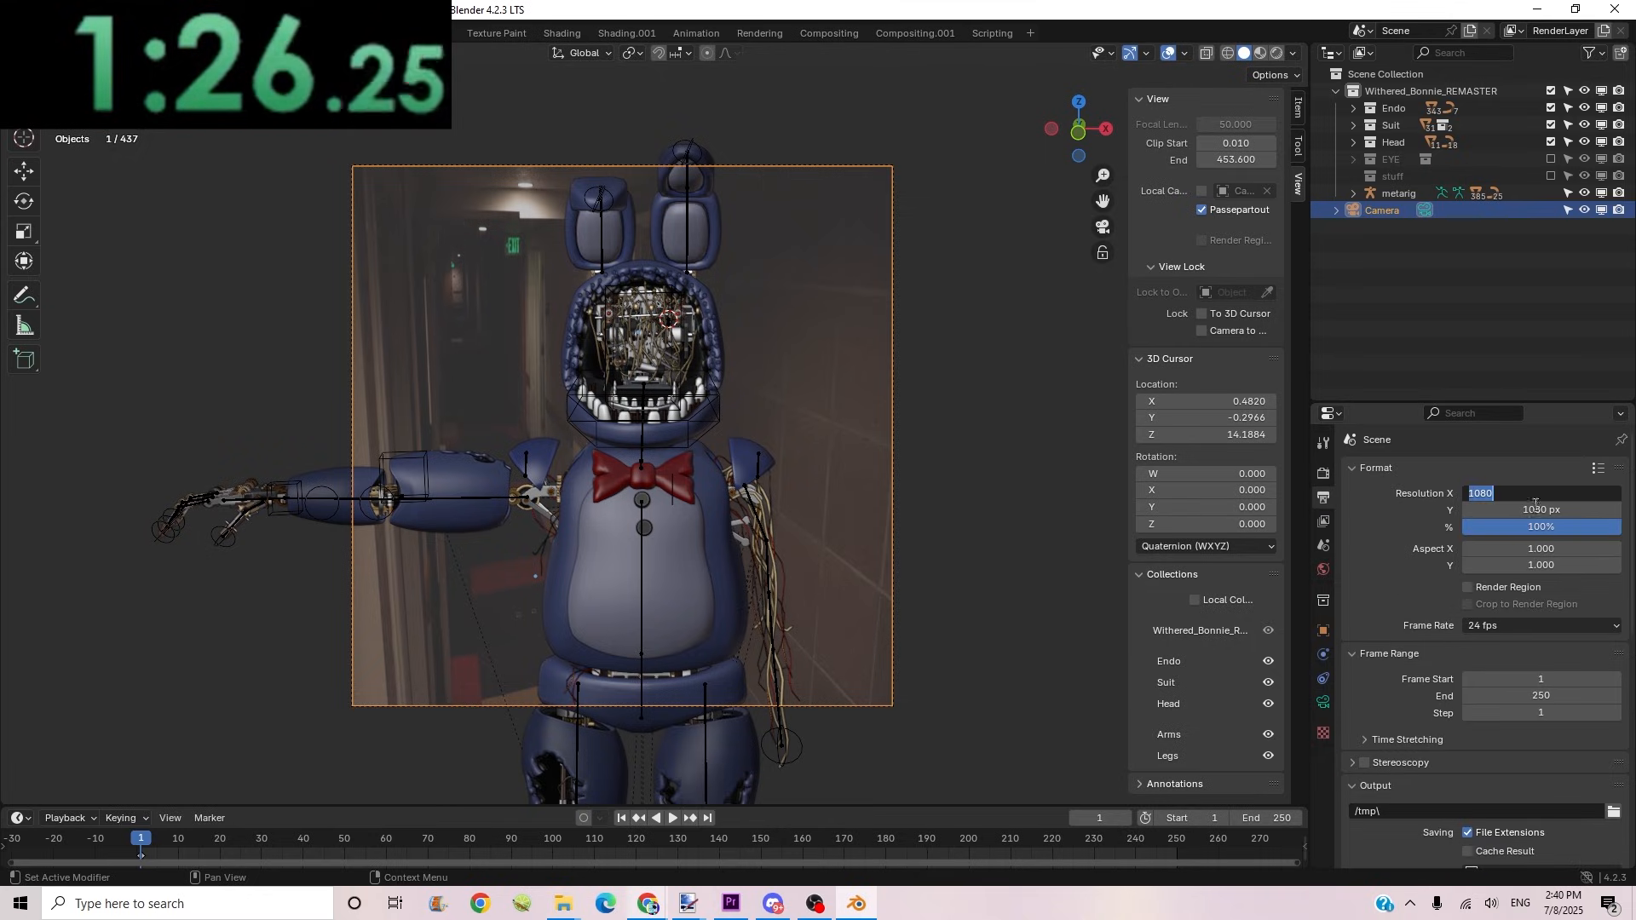
text(1)
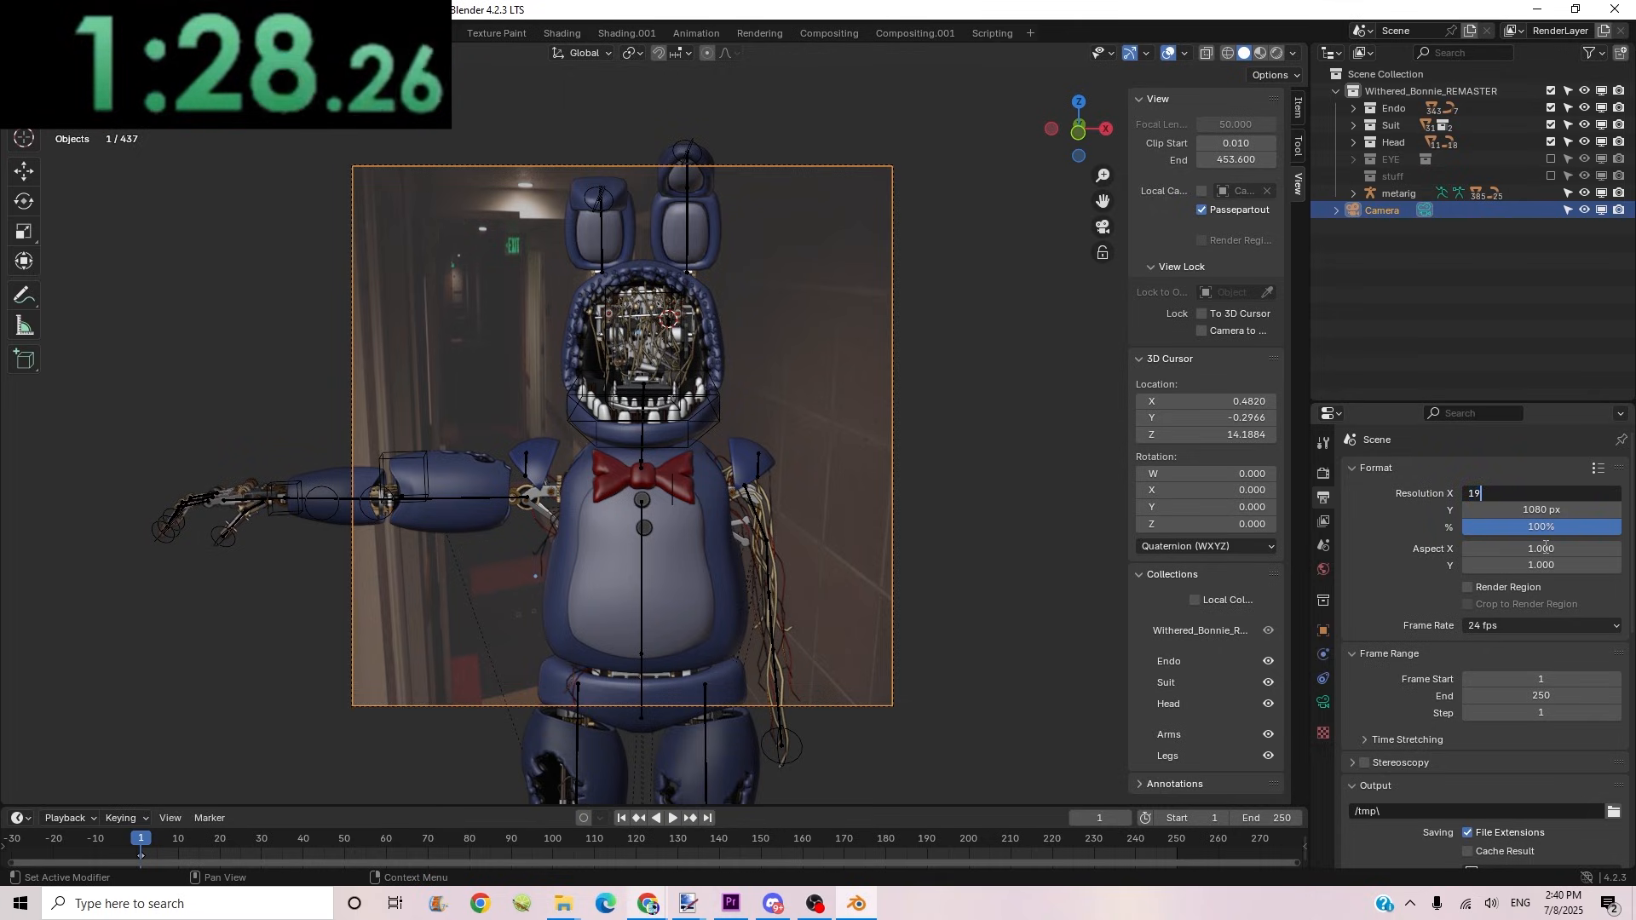
text(920)
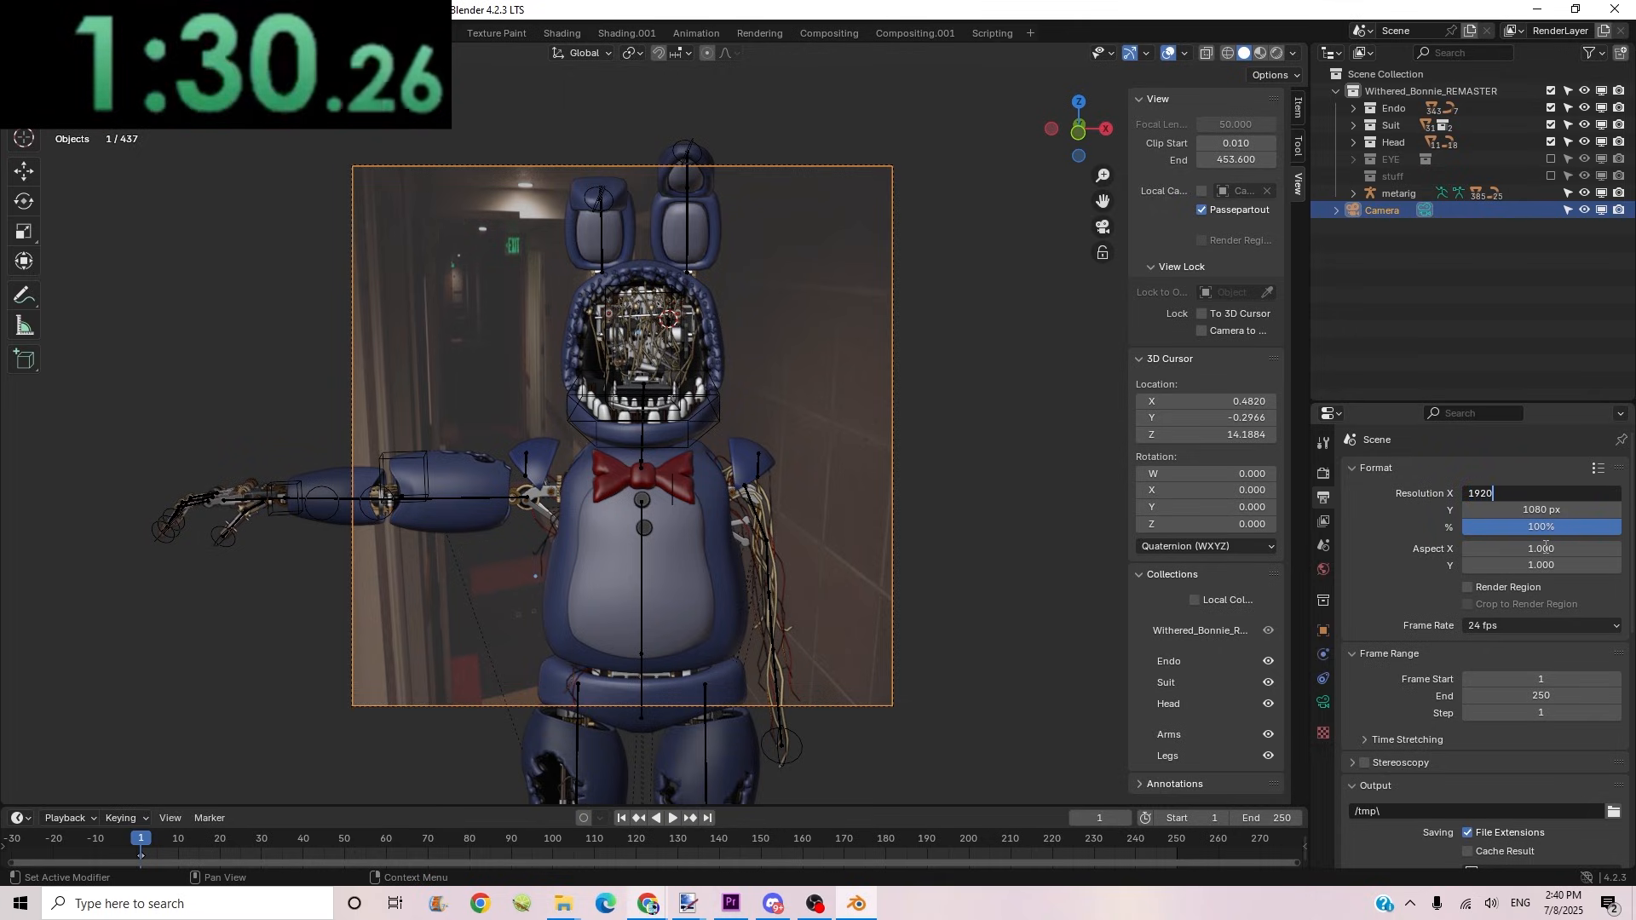
key(Return)
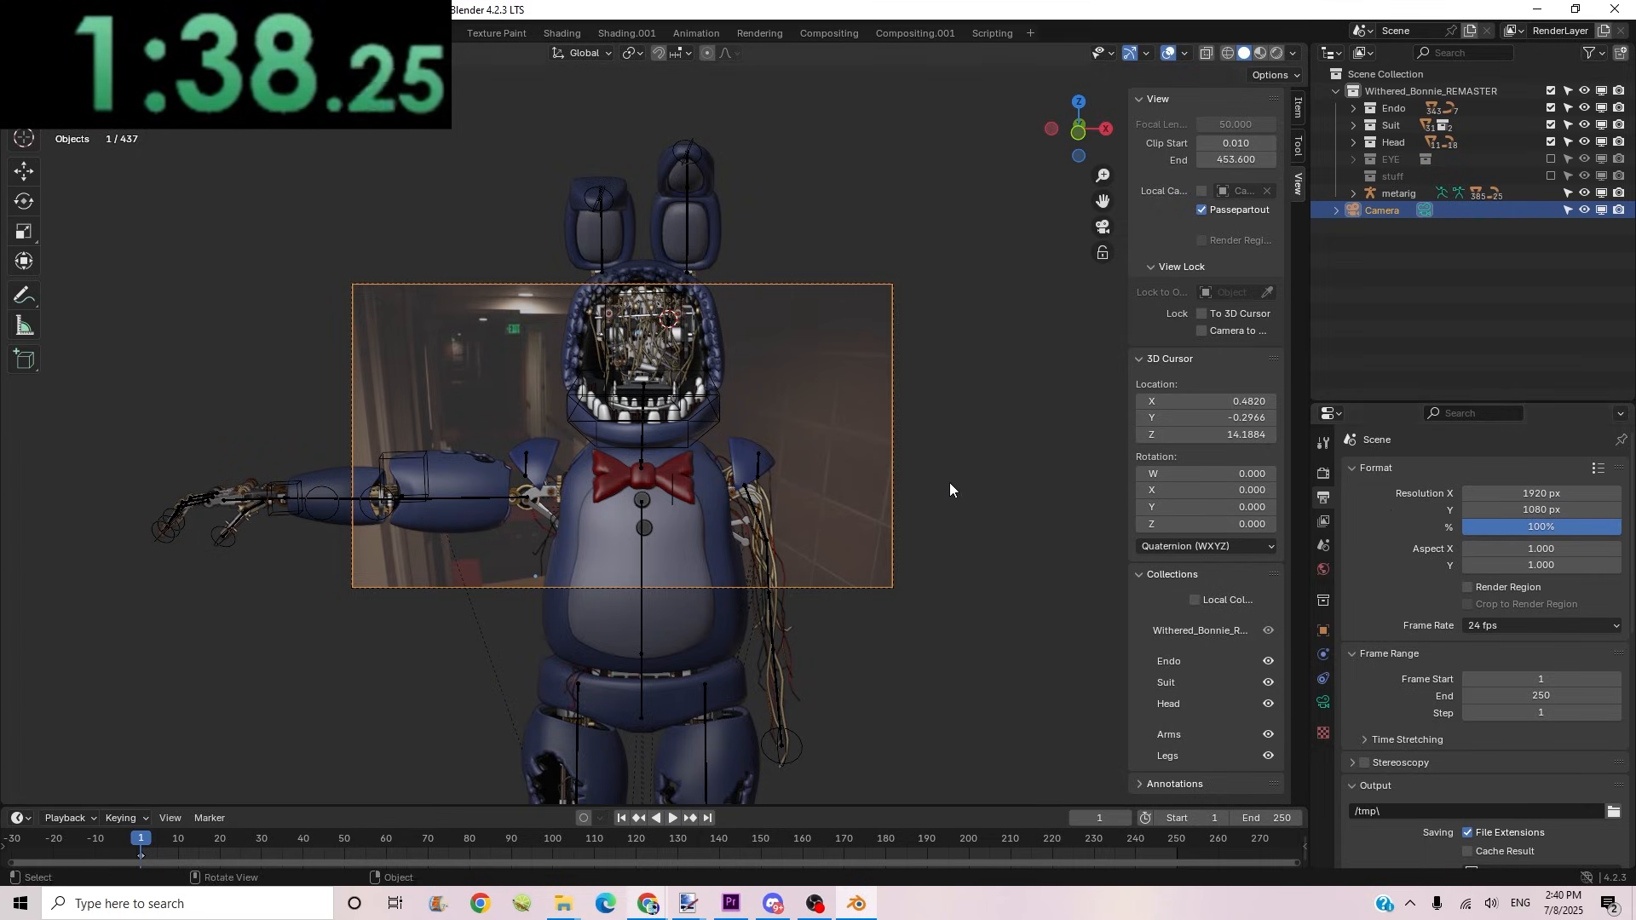
Step: Lock the camera to the view and reposition it to show Withered Bonnie's upper body at a slight angle
click(1201, 331)
middle_drag(914, 415, 723, 427)
scroll(699, 394, down, 5)
scroll(733, 412, up, 4)
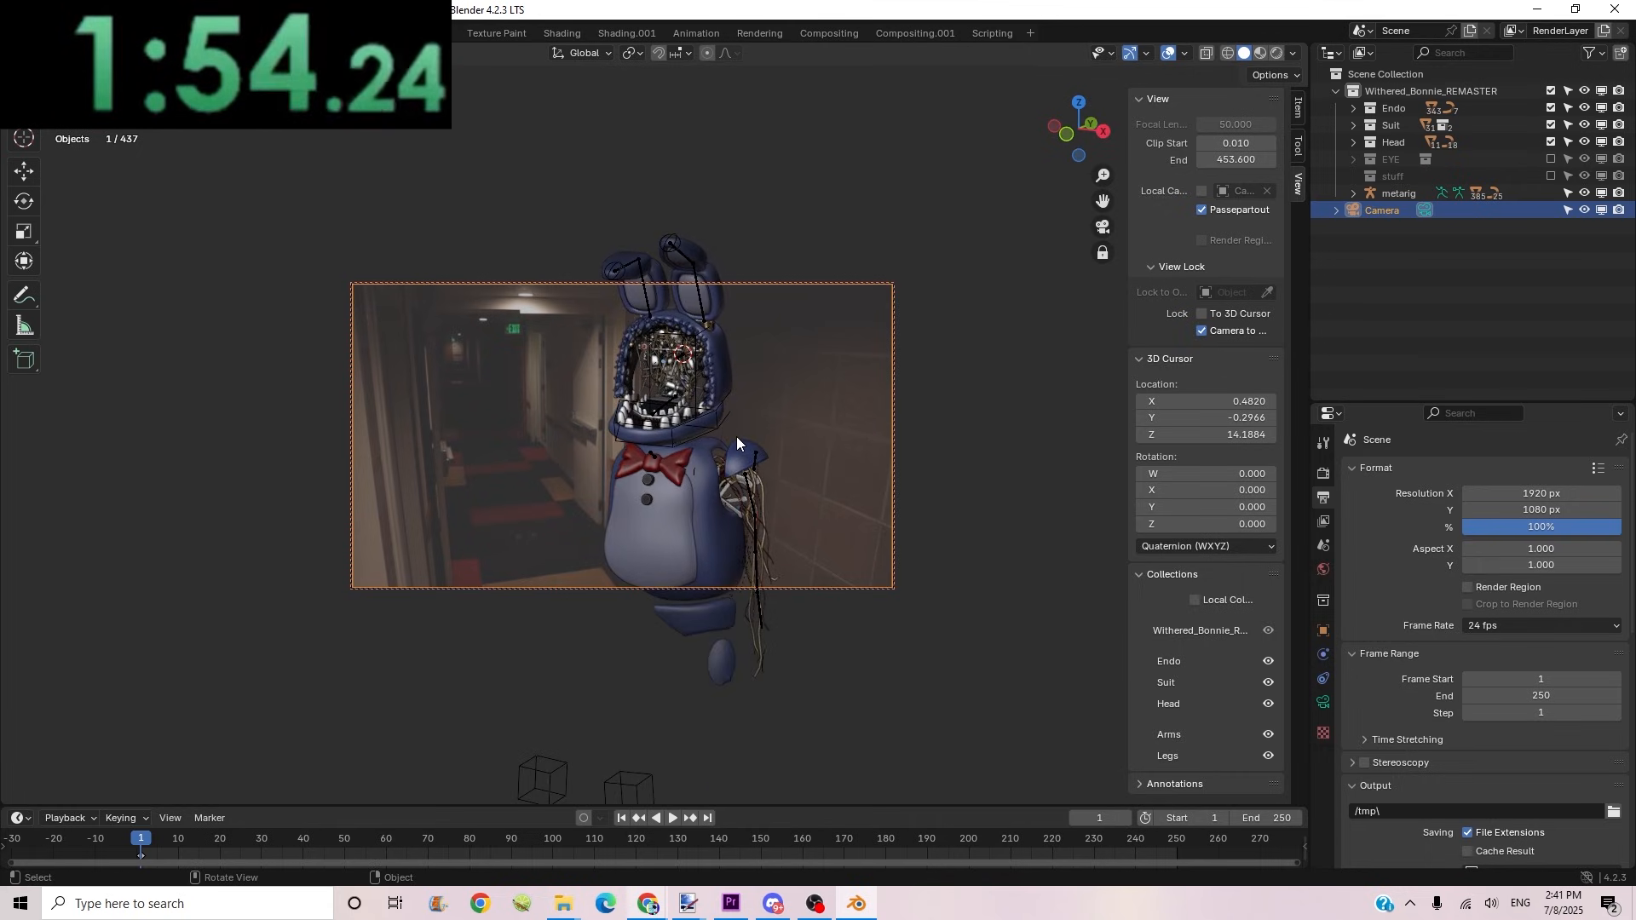
scroll(746, 463, down, 3)
scroll(747, 464, up, 4)
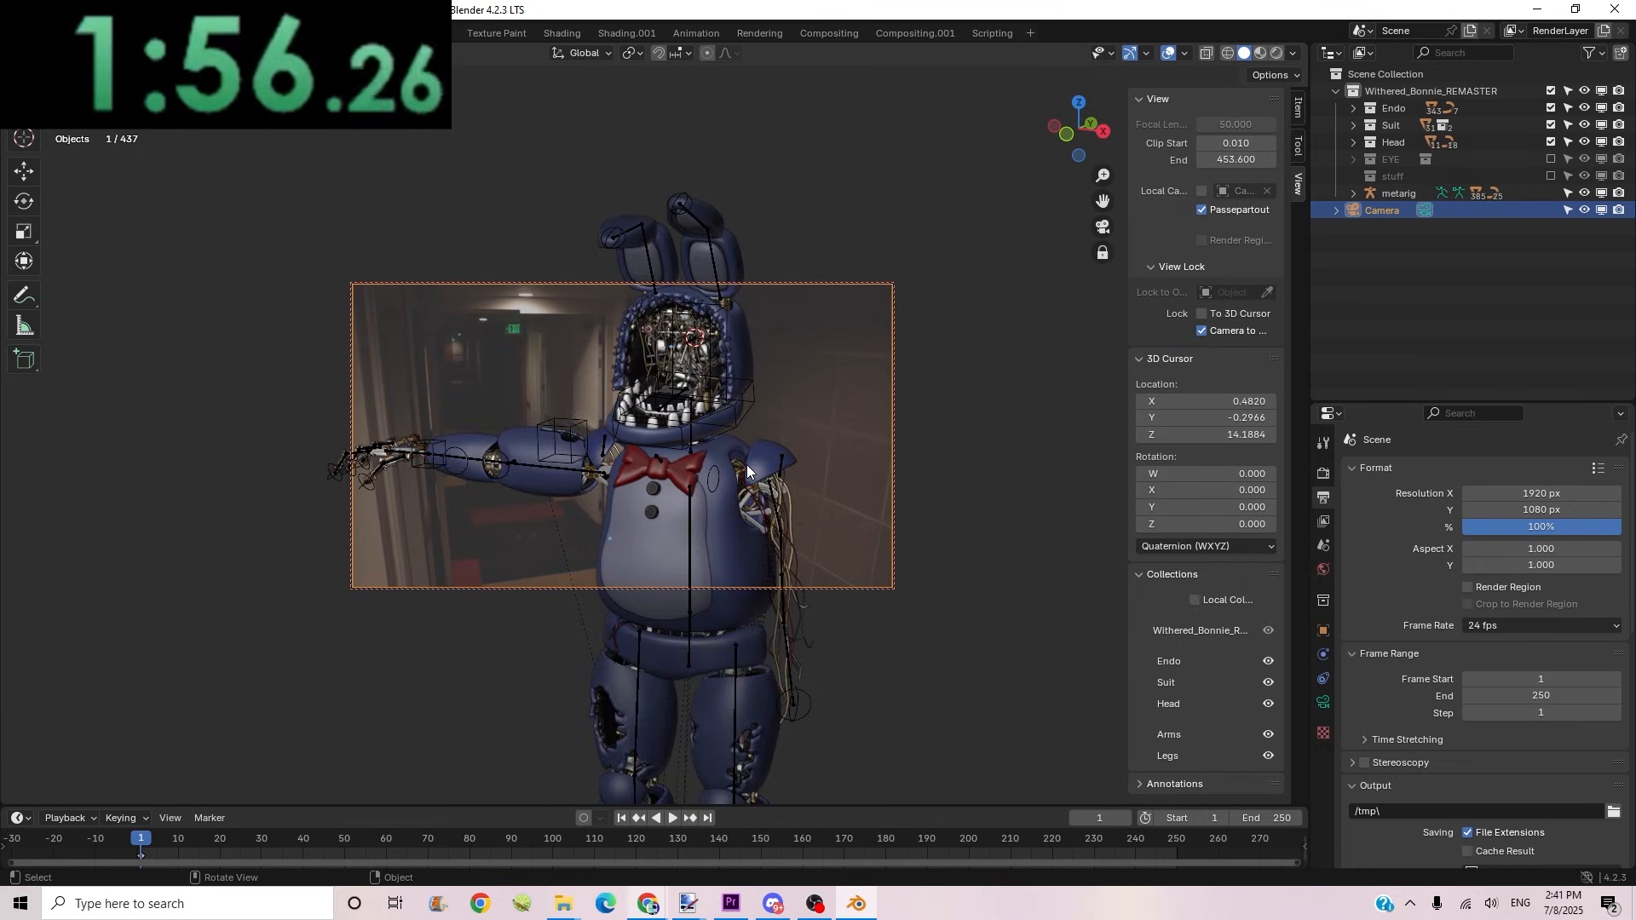
scroll(747, 462, down, 3)
scroll(747, 464, up, 3)
Step: Set the camera's Clip Start to 0.001 and Clip End to about 495.3
click(1324, 703)
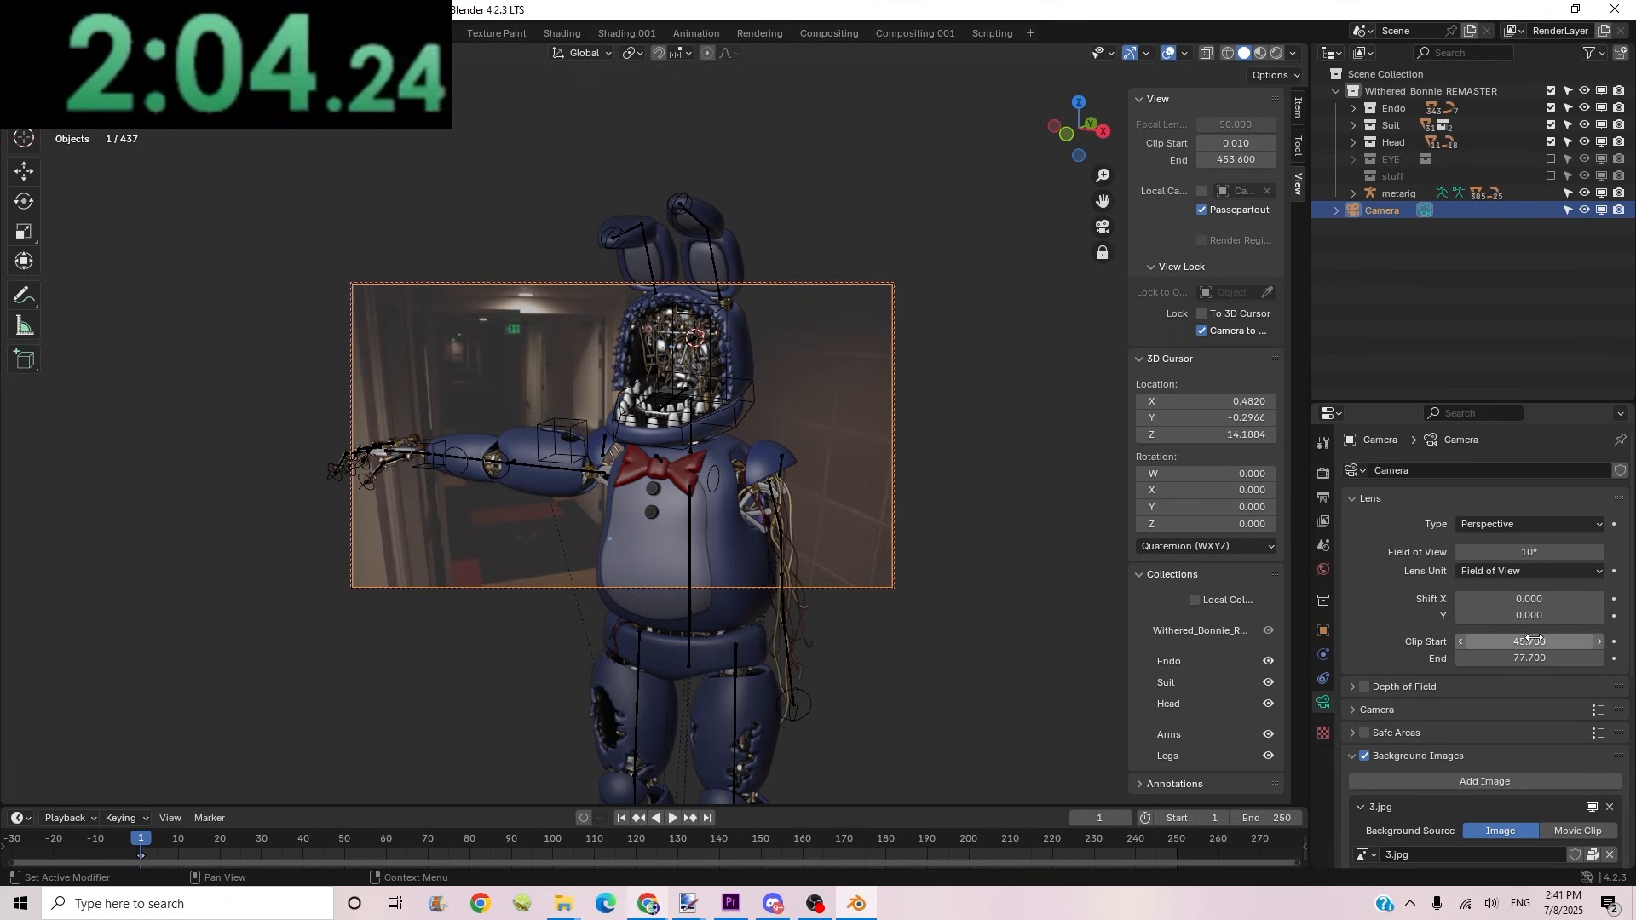
drag(1534, 642, 1539, 639)
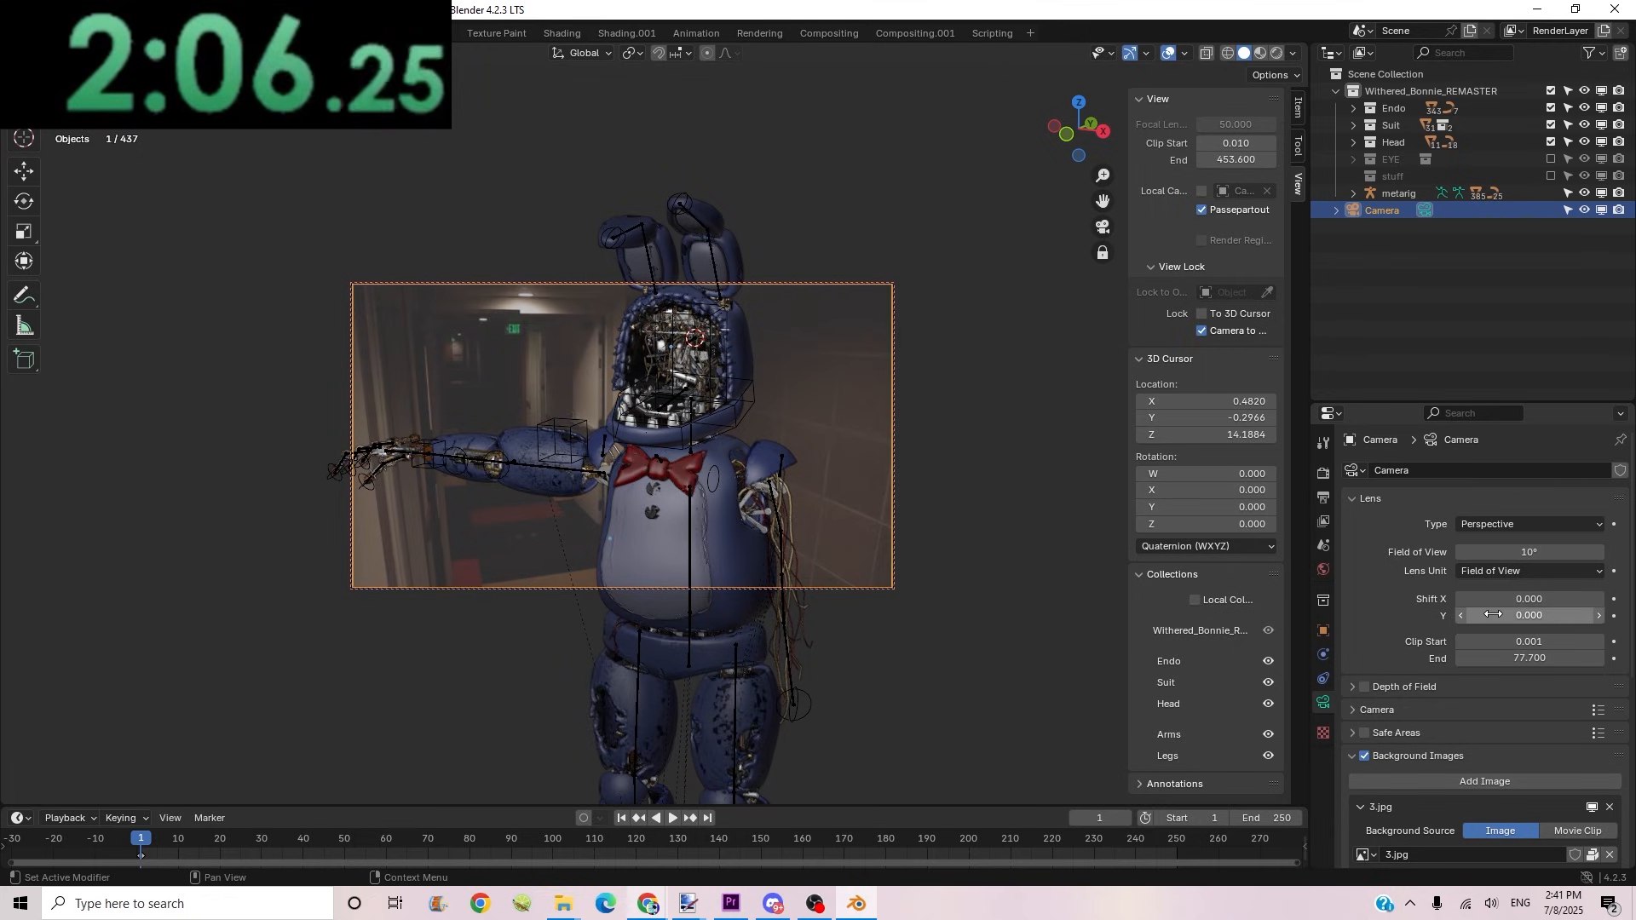
scroll(754, 451, up, 6)
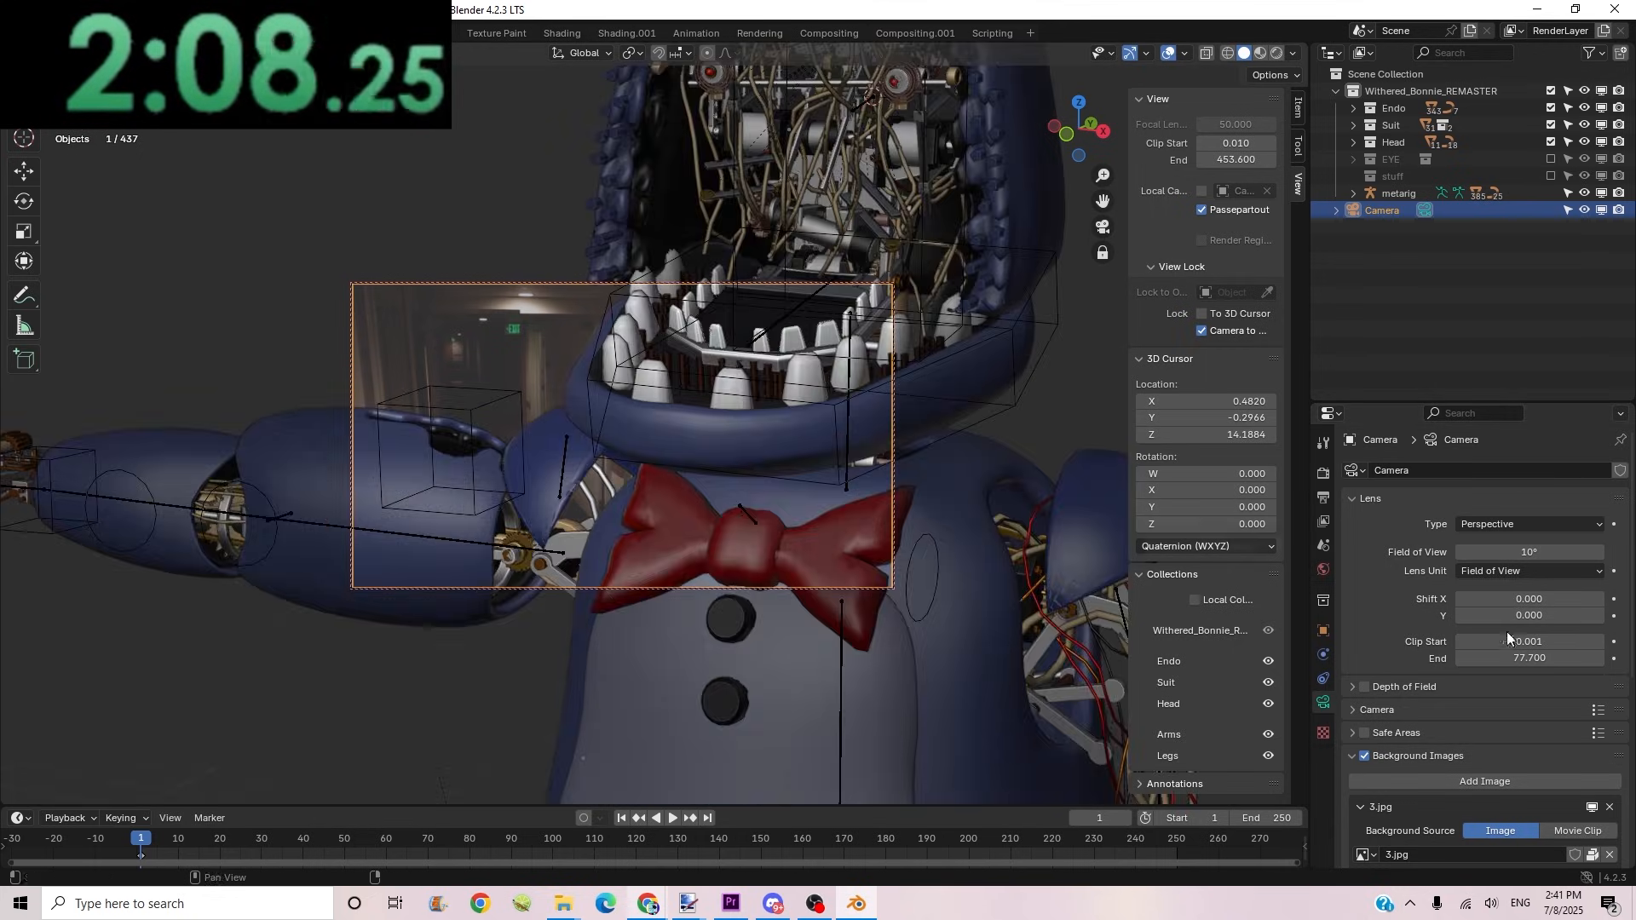
scroll(946, 534, down, 6)
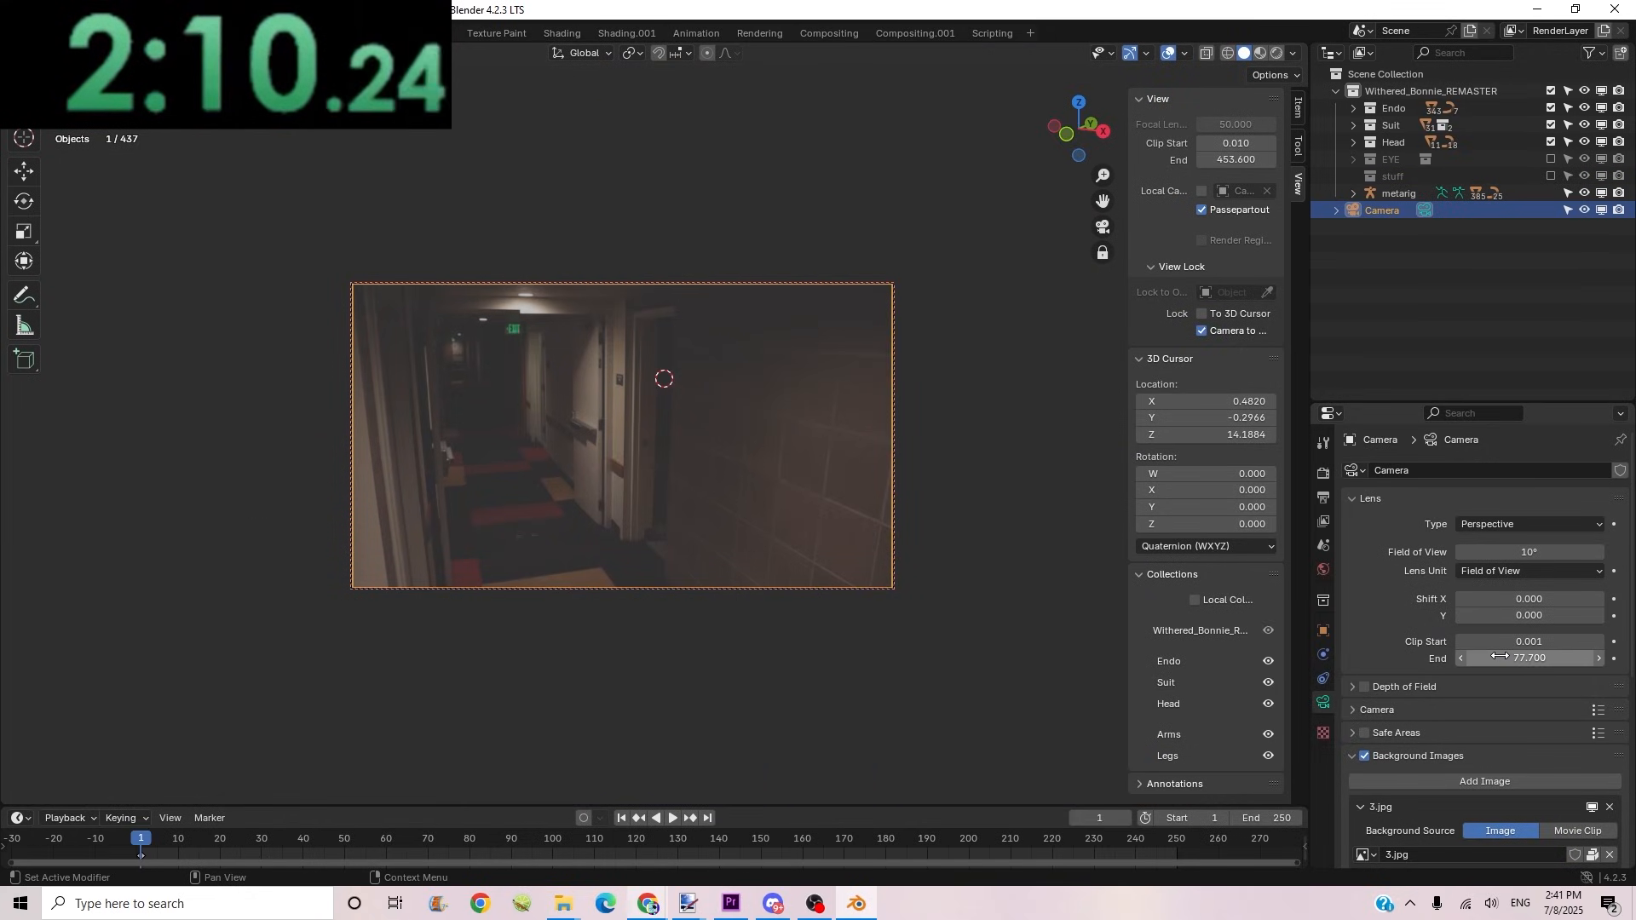
drag(1530, 658, 1623, 658)
scroll(679, 461, down, 5)
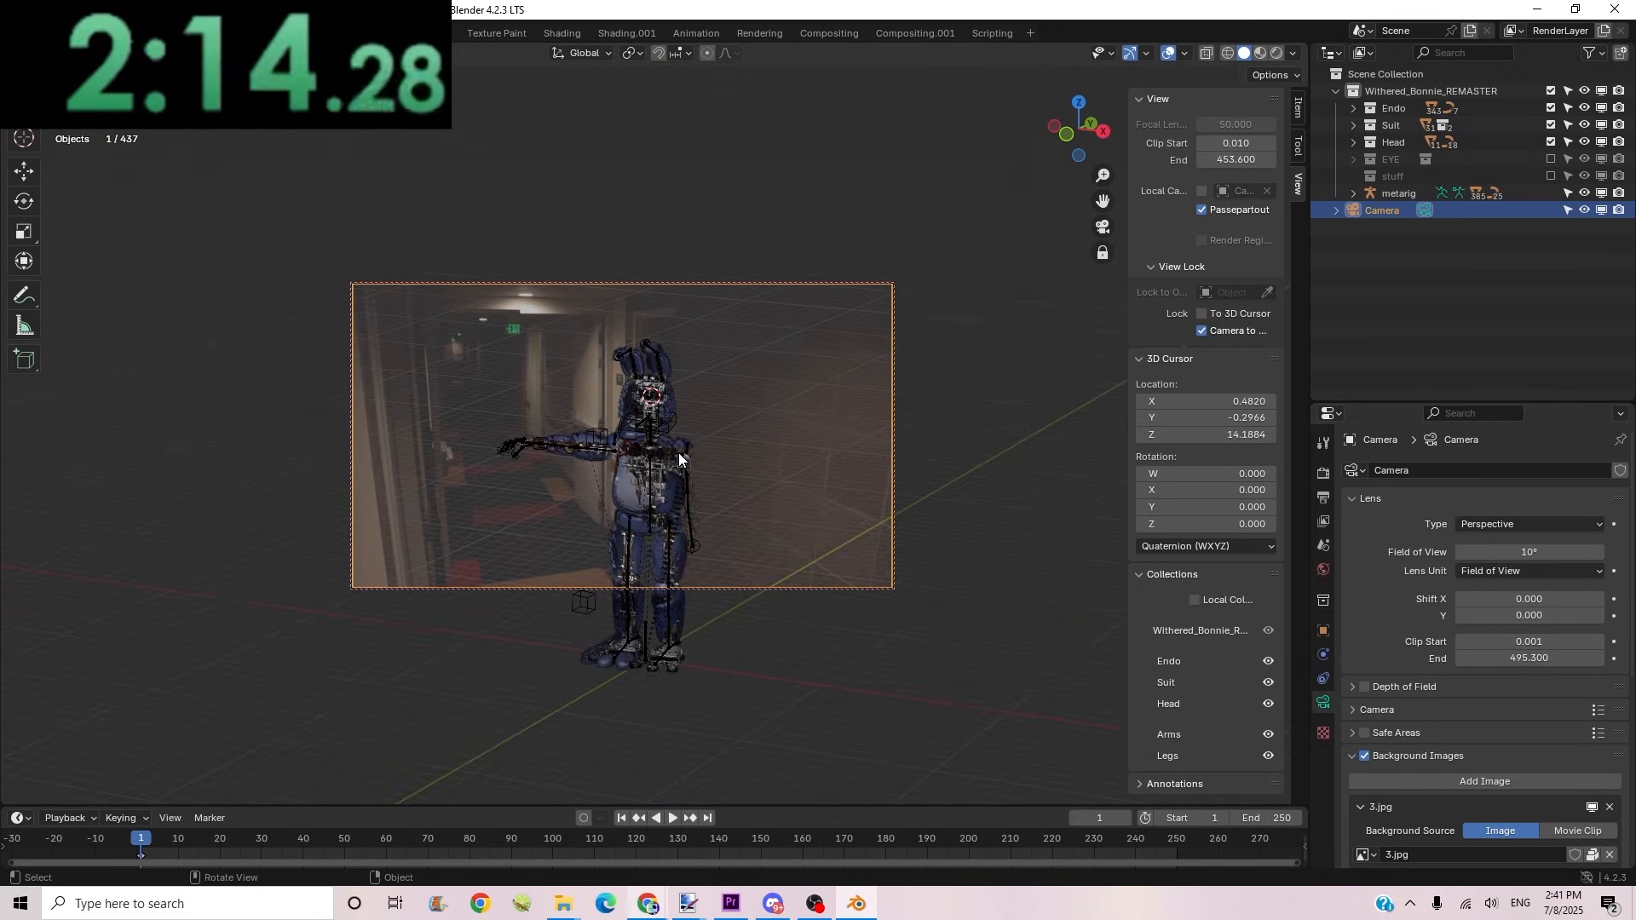
Step: Reposition the locked camera so Bonnie's full body fits inside the frame, standing beside the hallway door
scroll(679, 461, up, 6)
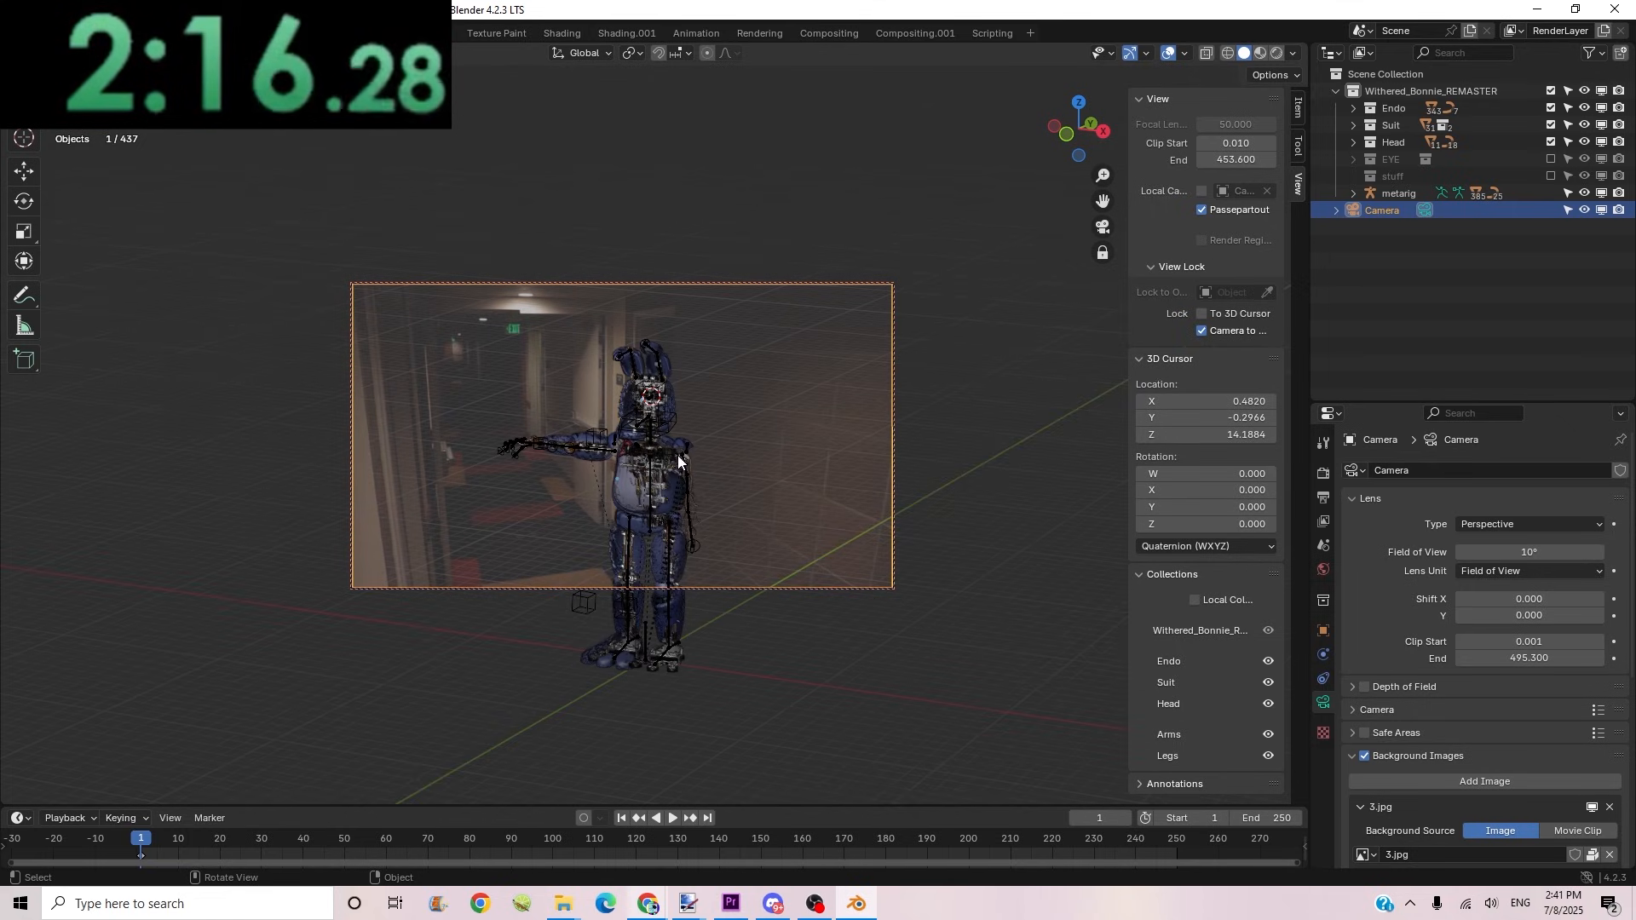
middle_drag(763, 511, 720, 497)
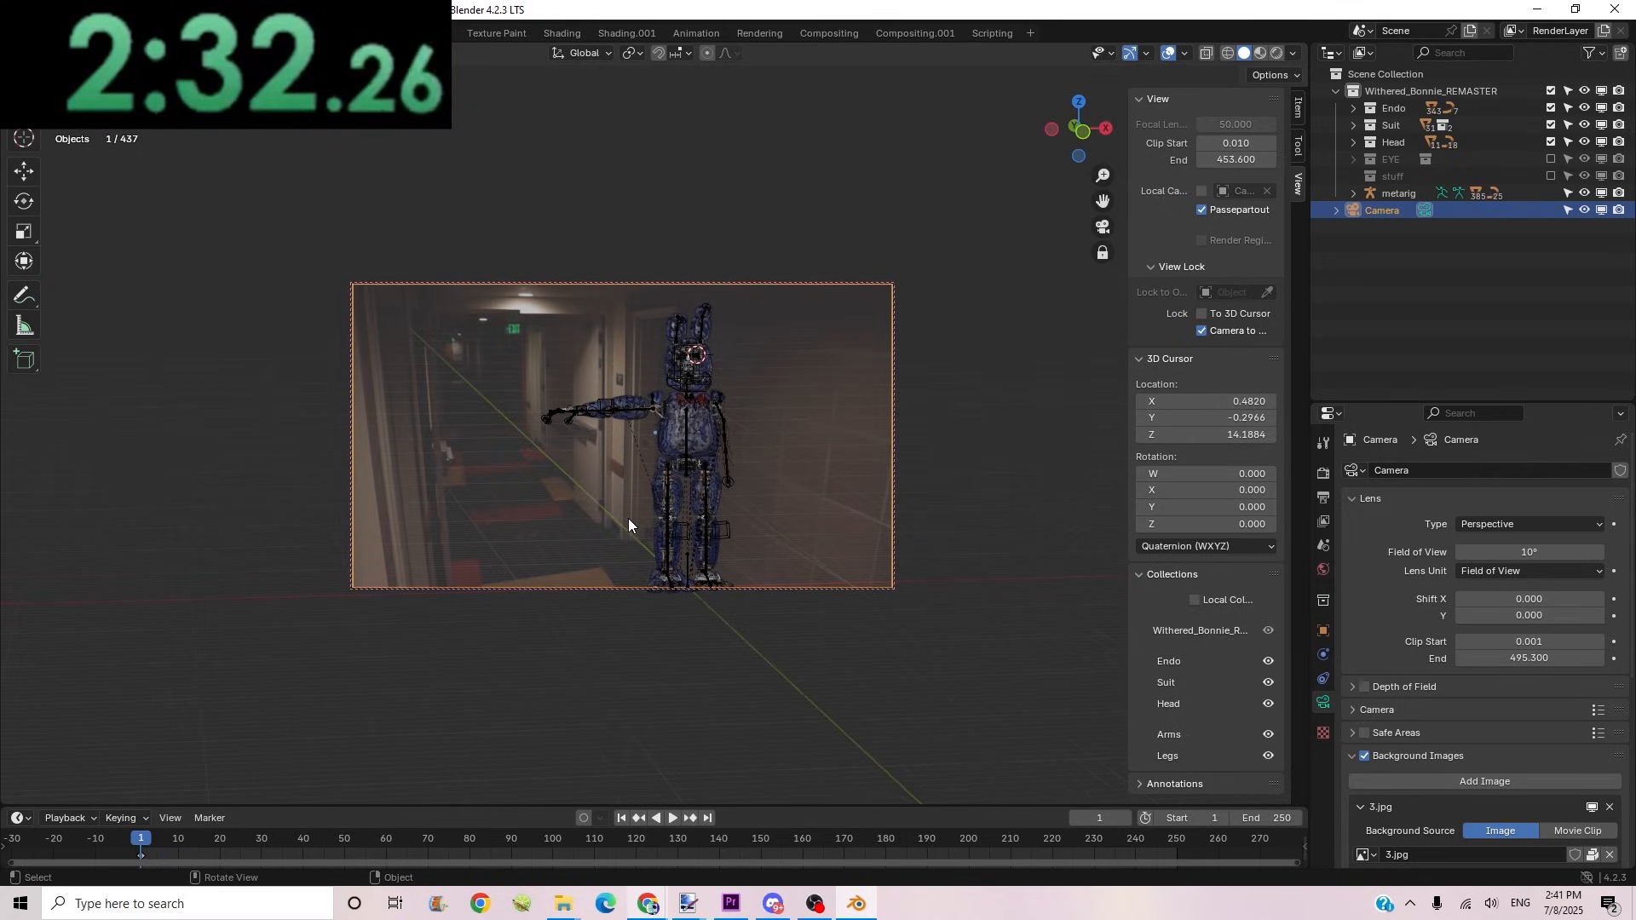
middle_drag(627, 518, 622, 510)
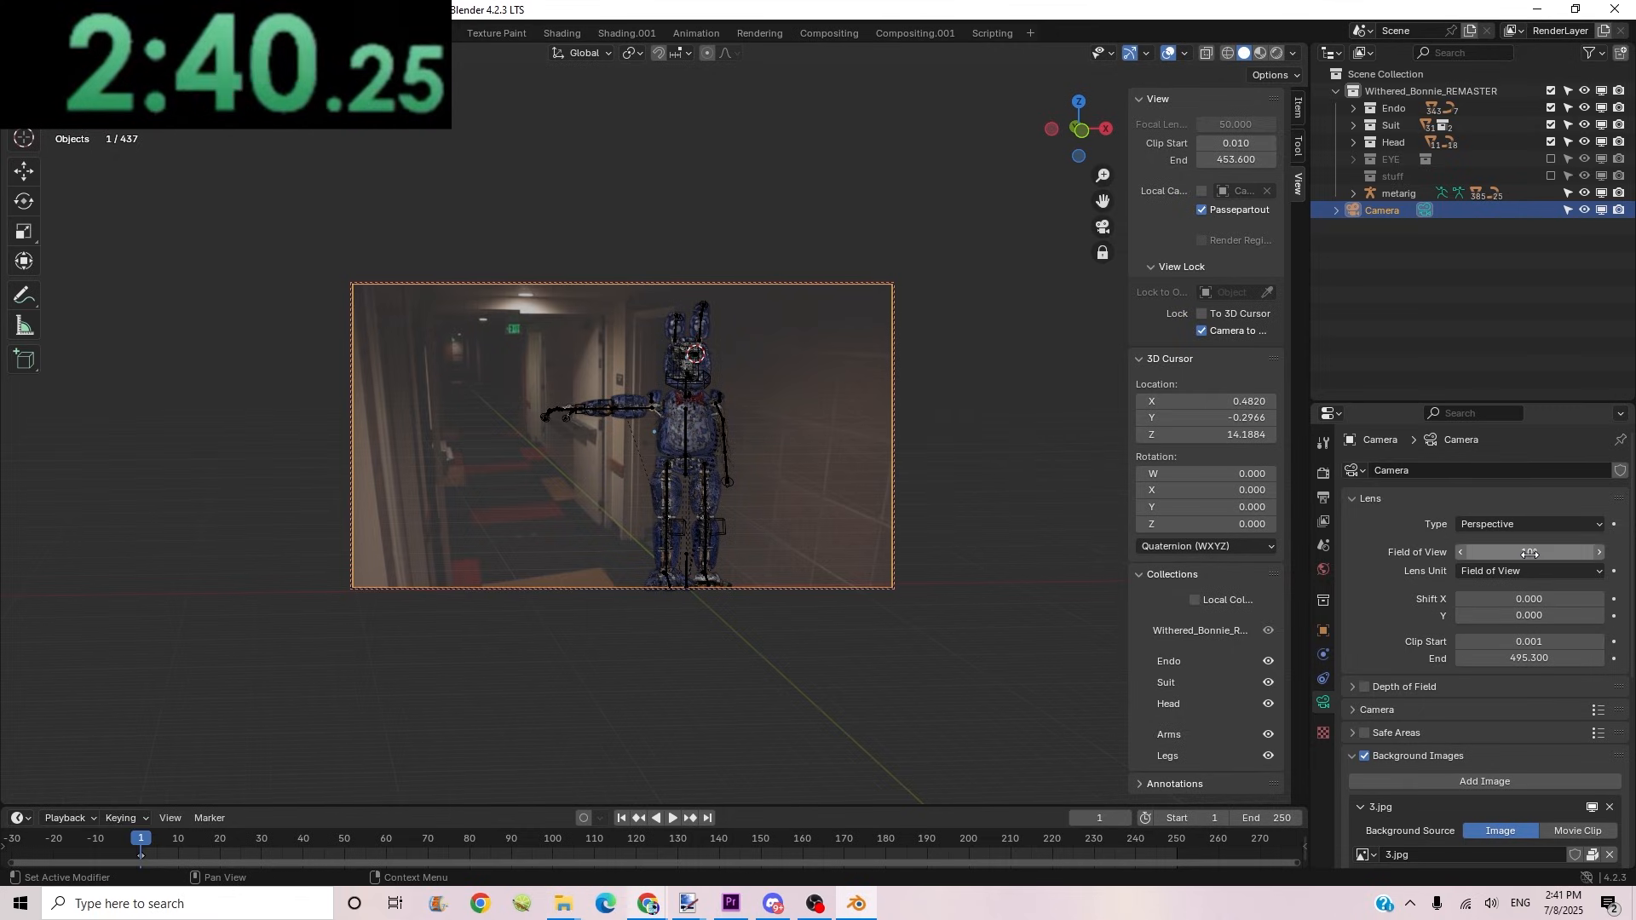
Step: Set the camera's field of view to 45° and move it closer so the whole of Bonnie fills the frame's height
drag(1501, 543, 1526, 543)
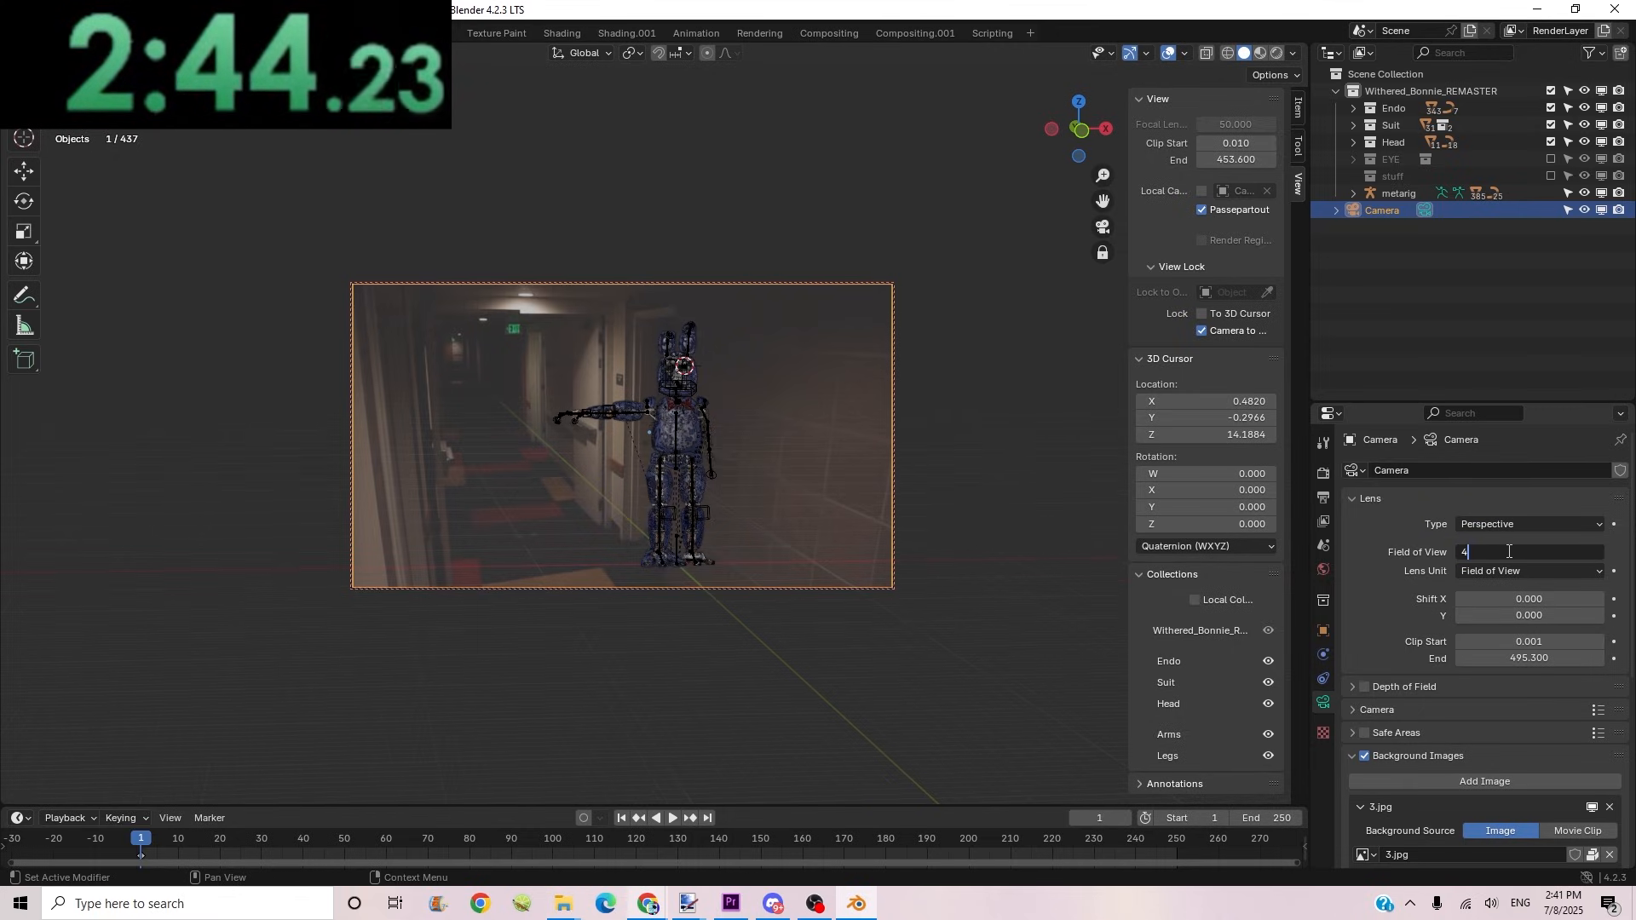
key(Return)
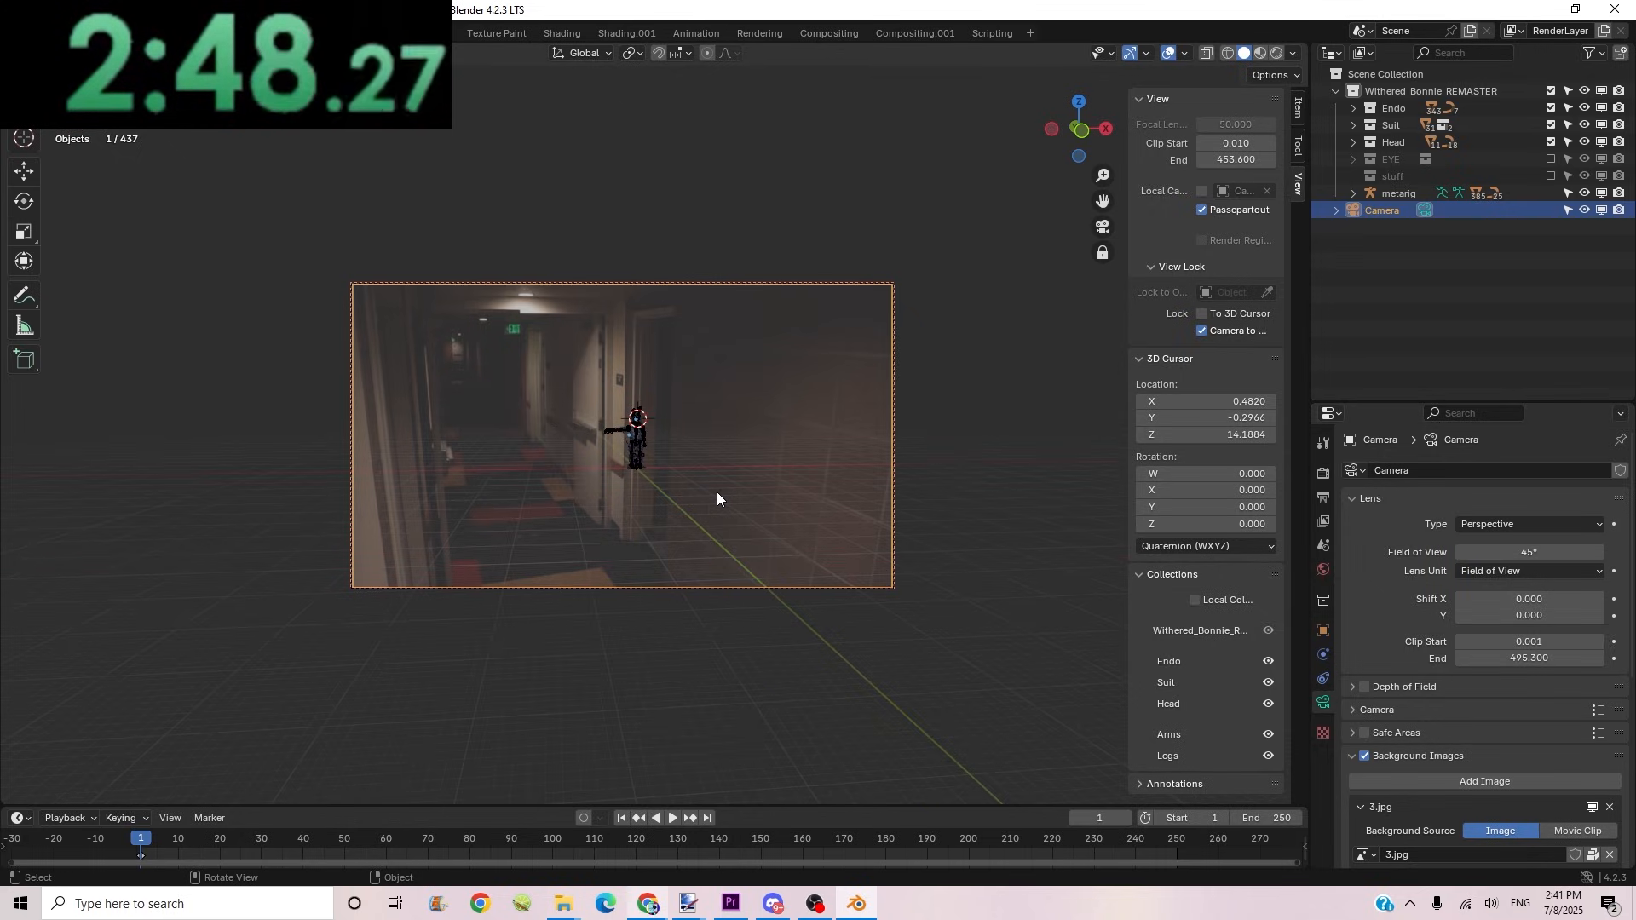
scroll(717, 492, up, 8)
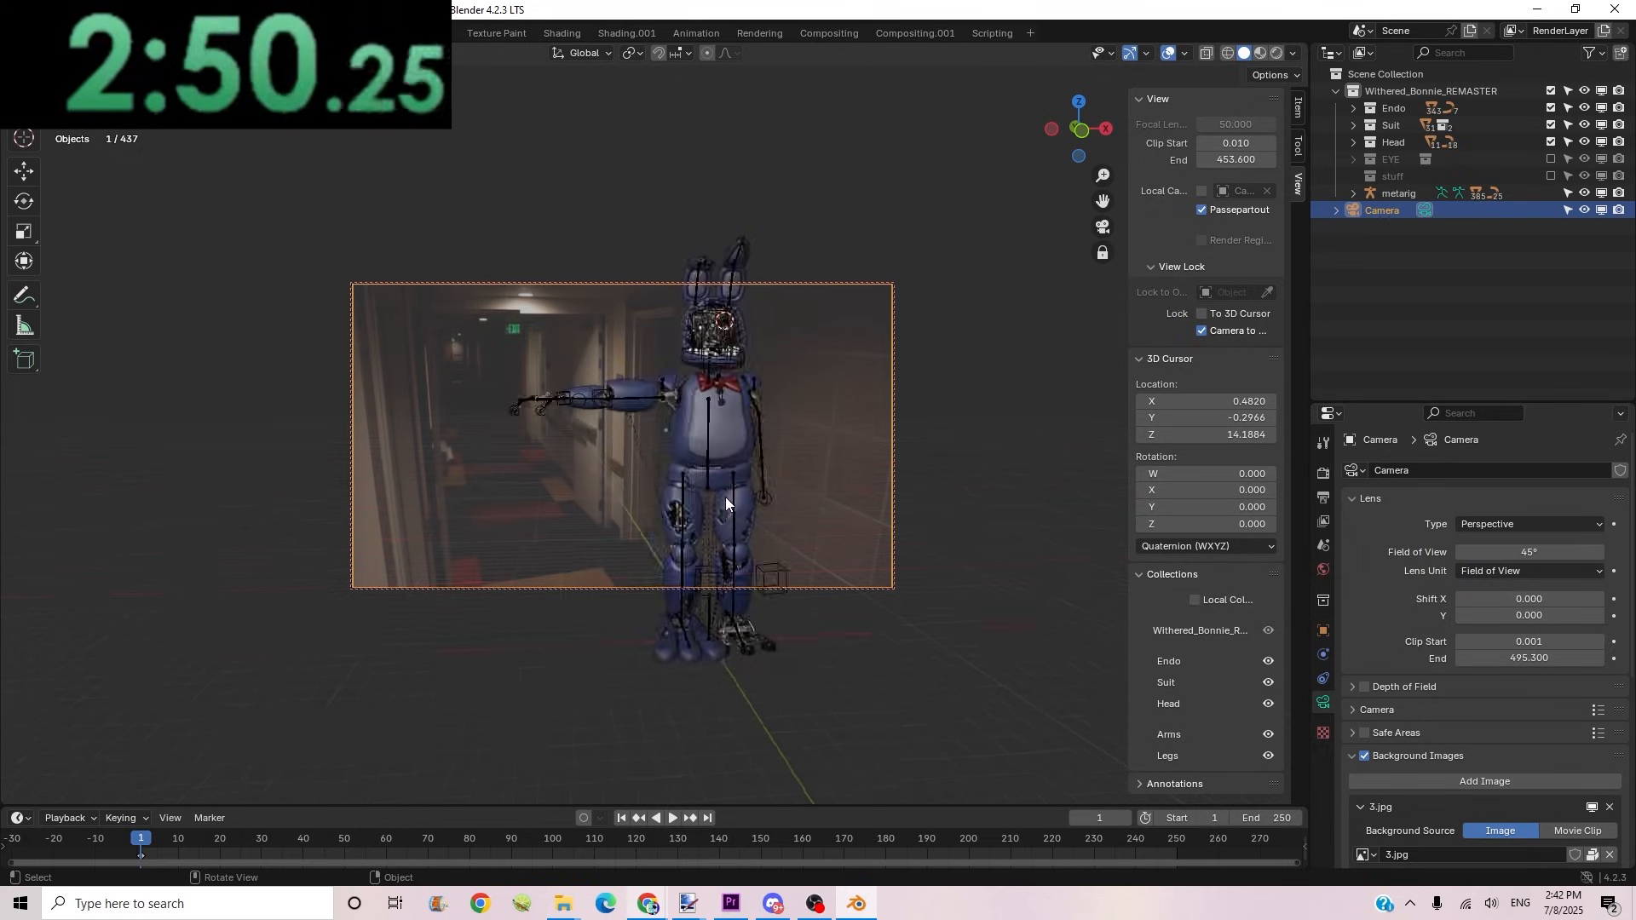
middle_drag(726, 504, 682, 500)
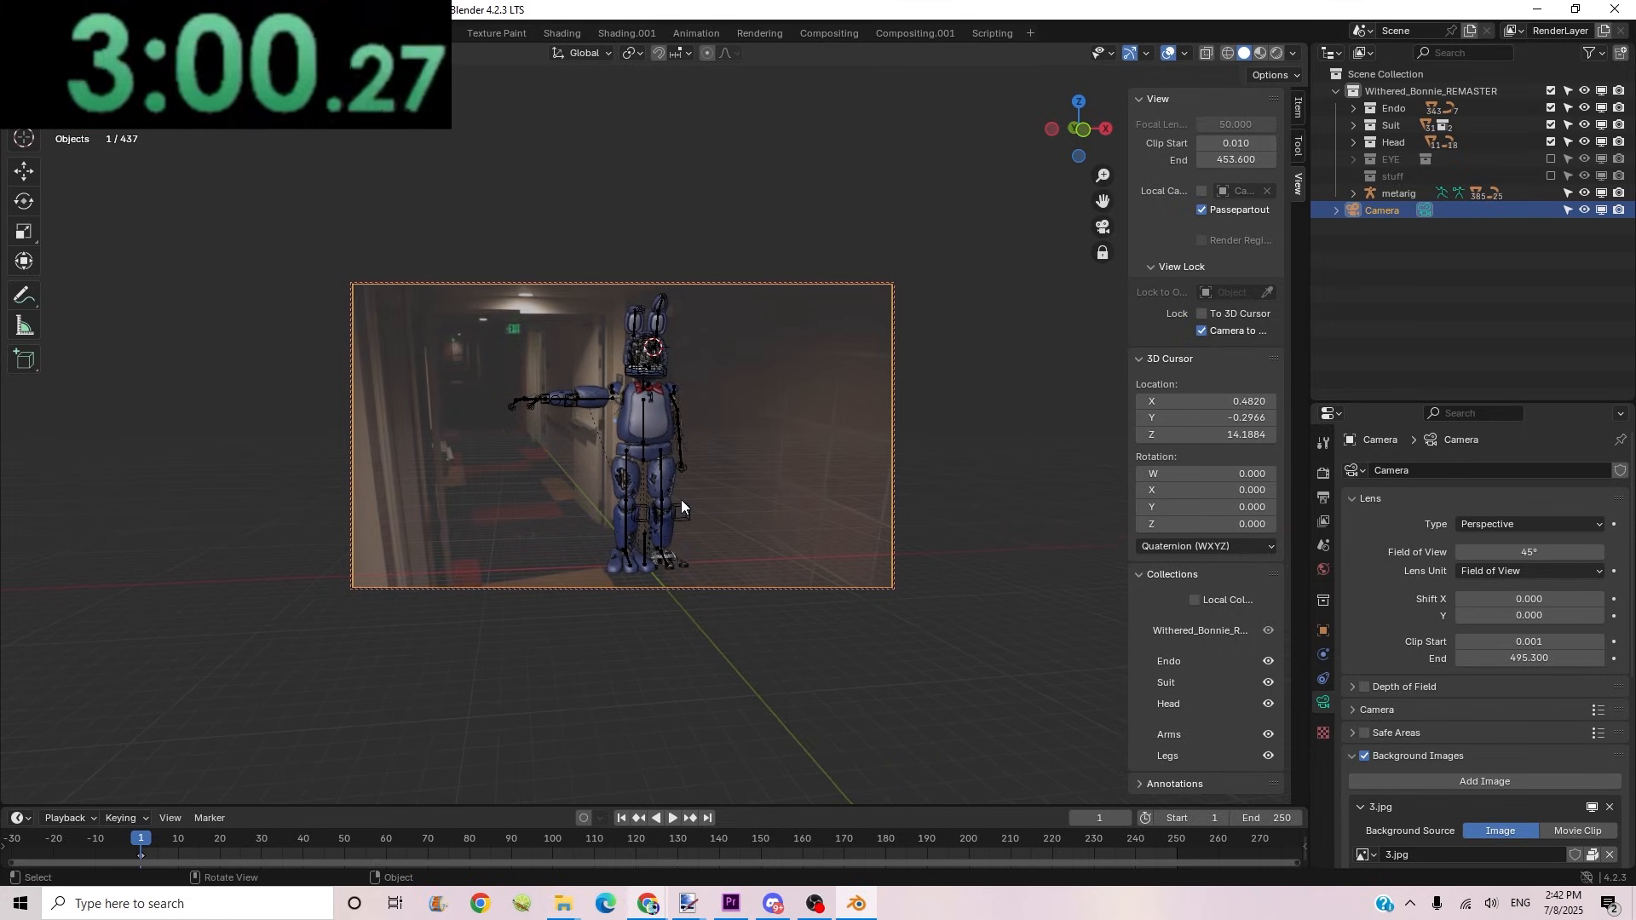
Step: Add a mesh plane, scale it up and move it beneath Bonnie's feet as a floor
click(665, 555)
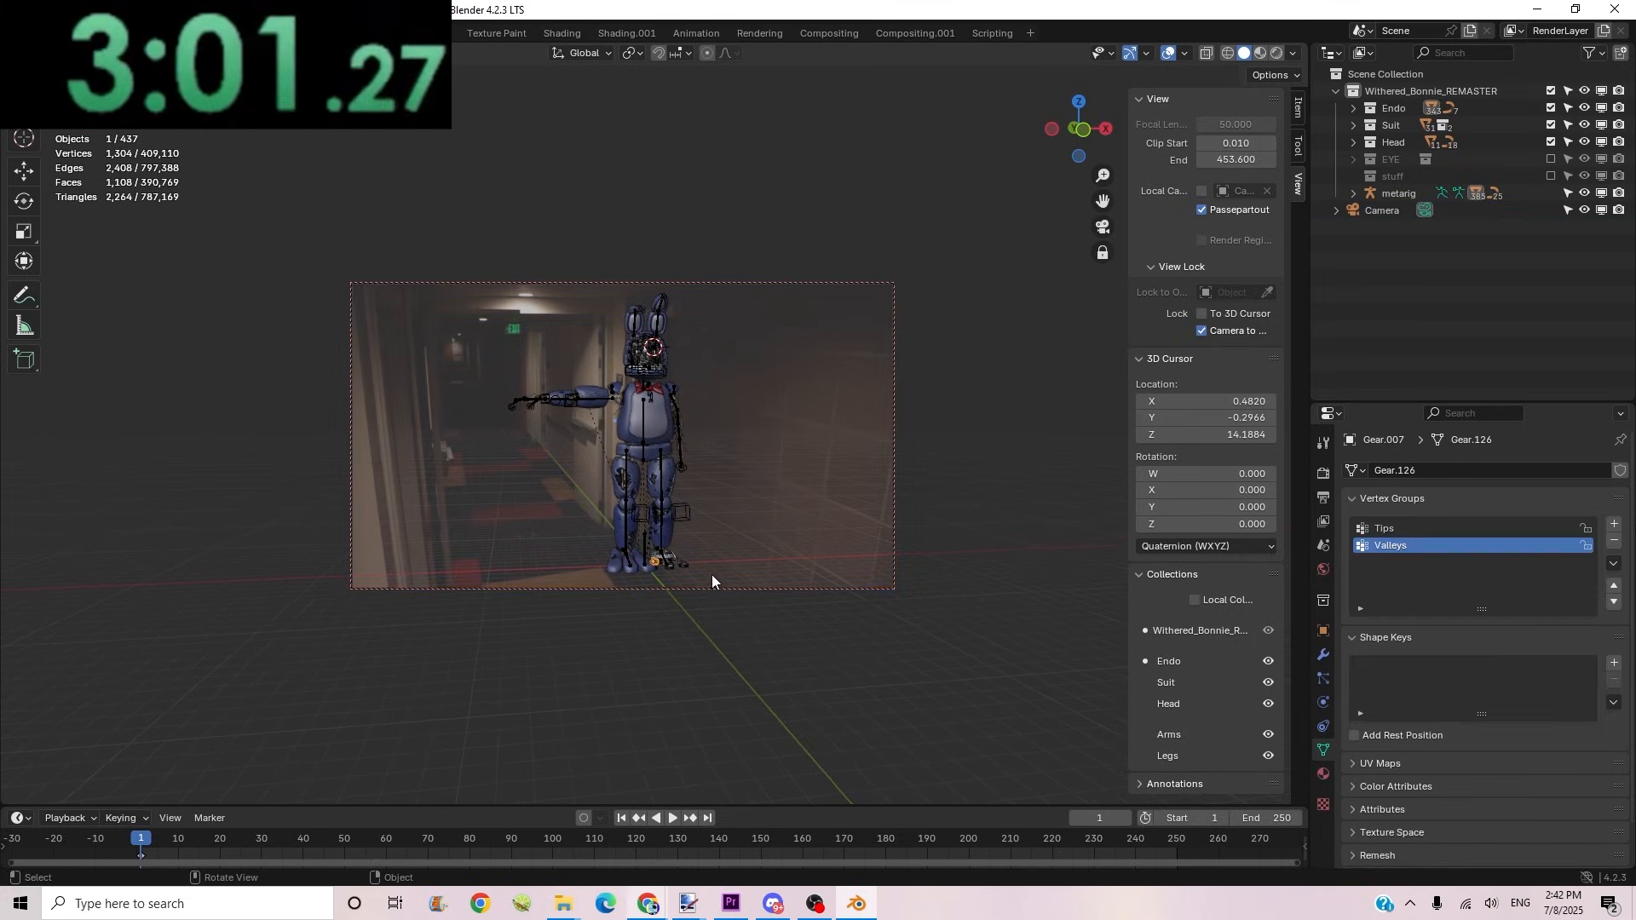
click(667, 529)
click(666, 675)
key(shift+a)
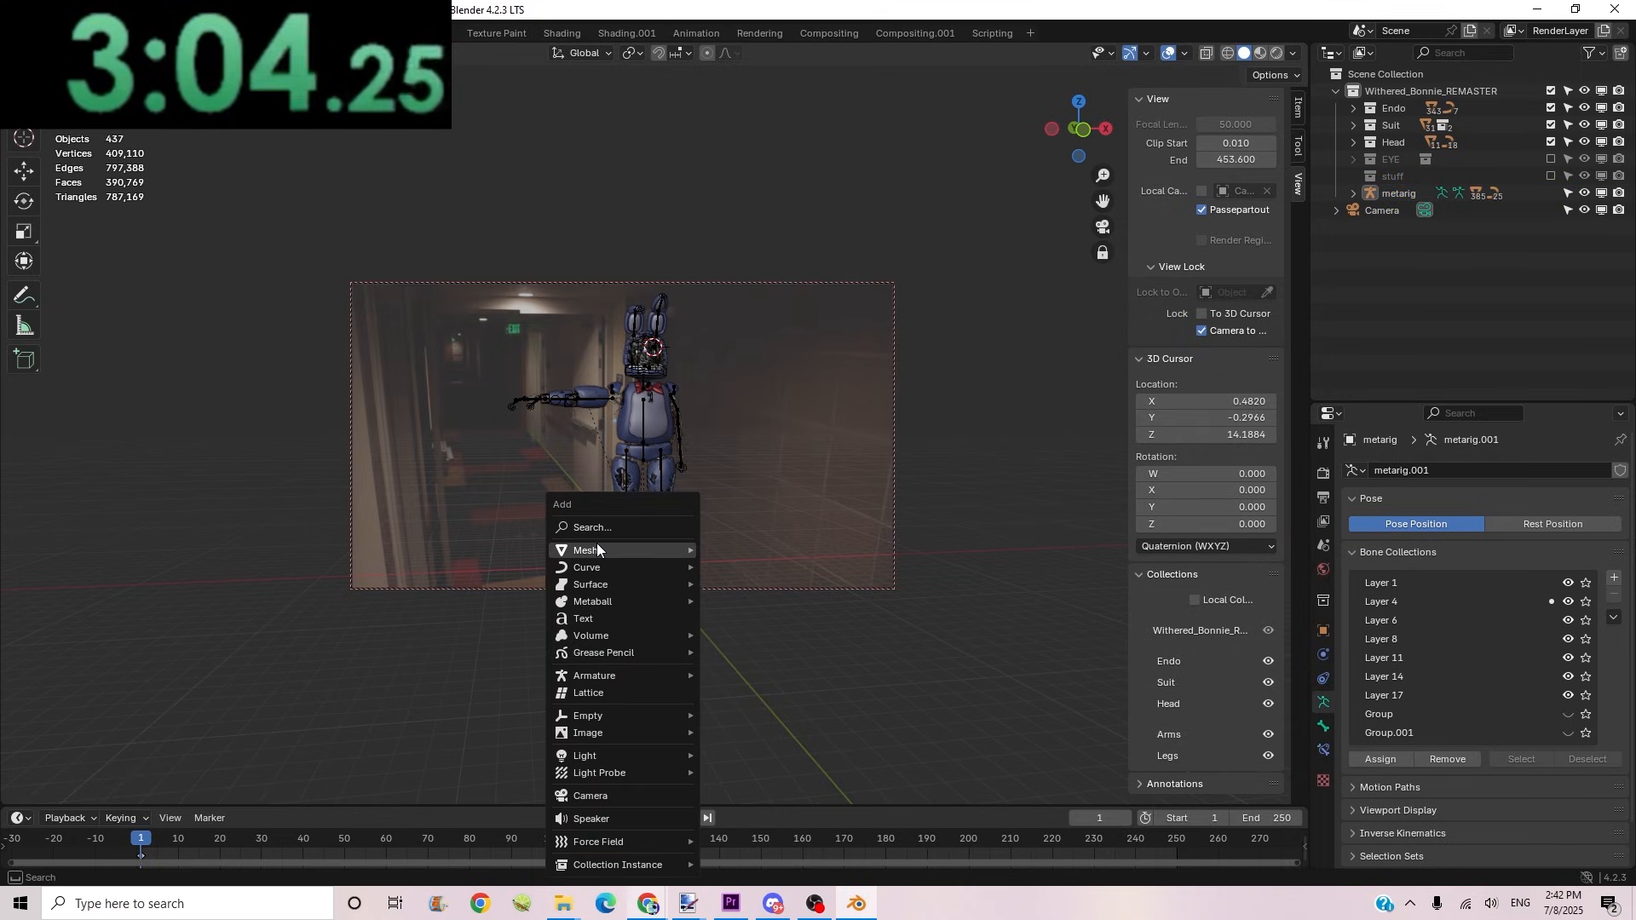
mouse_move(598, 550)
click(753, 547)
key(s)
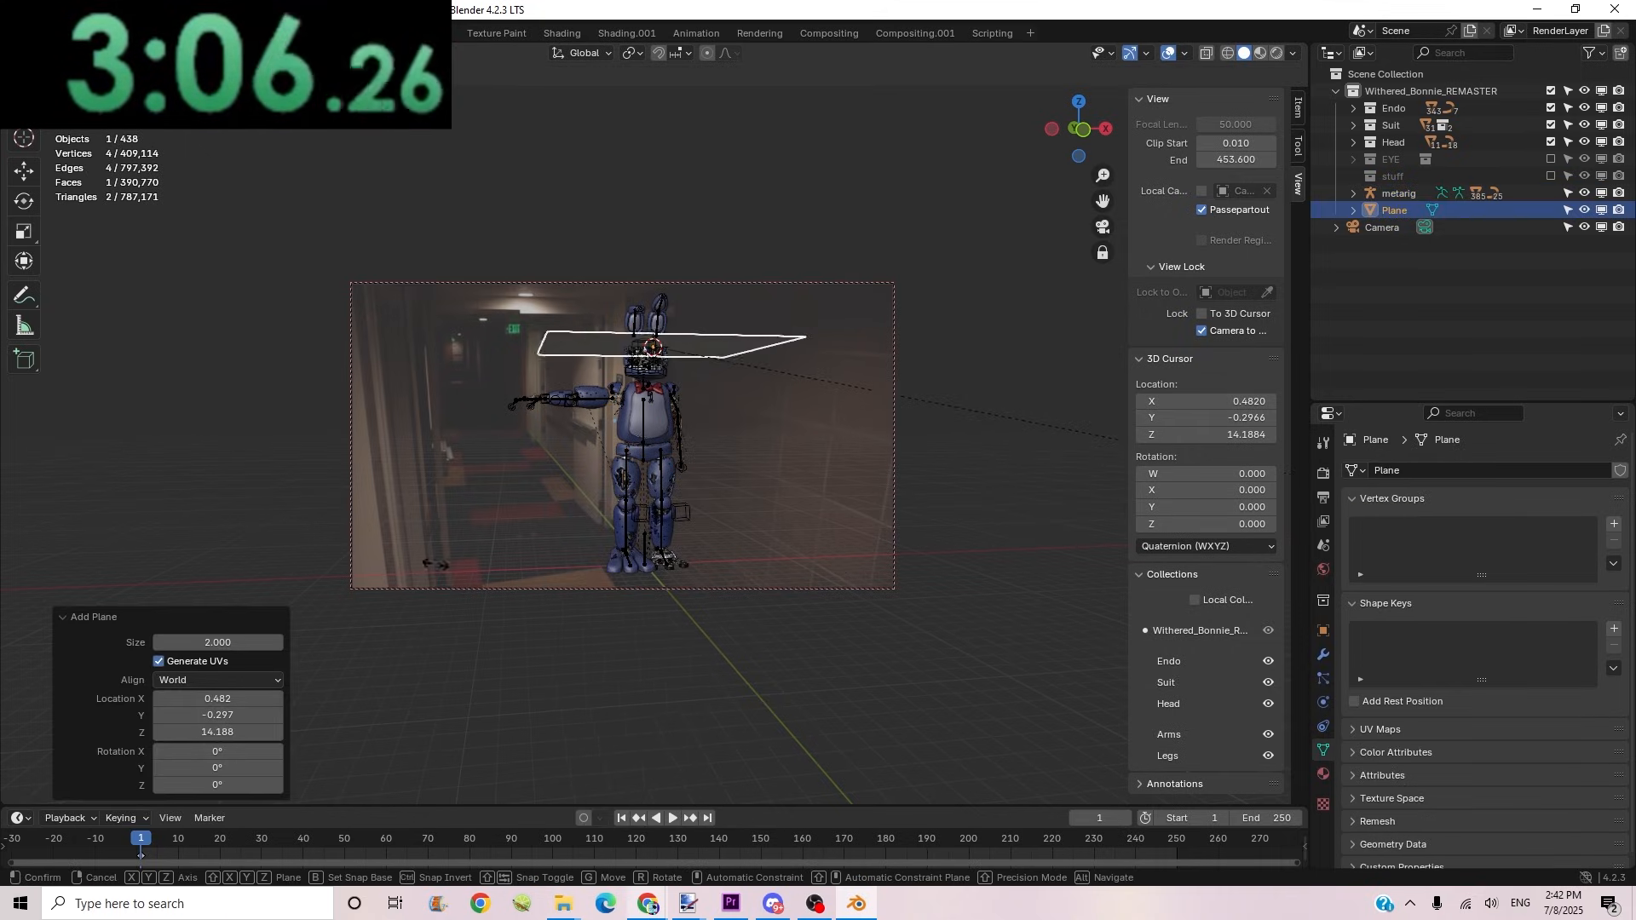
click(498, 552)
key(g)
click(481, 782)
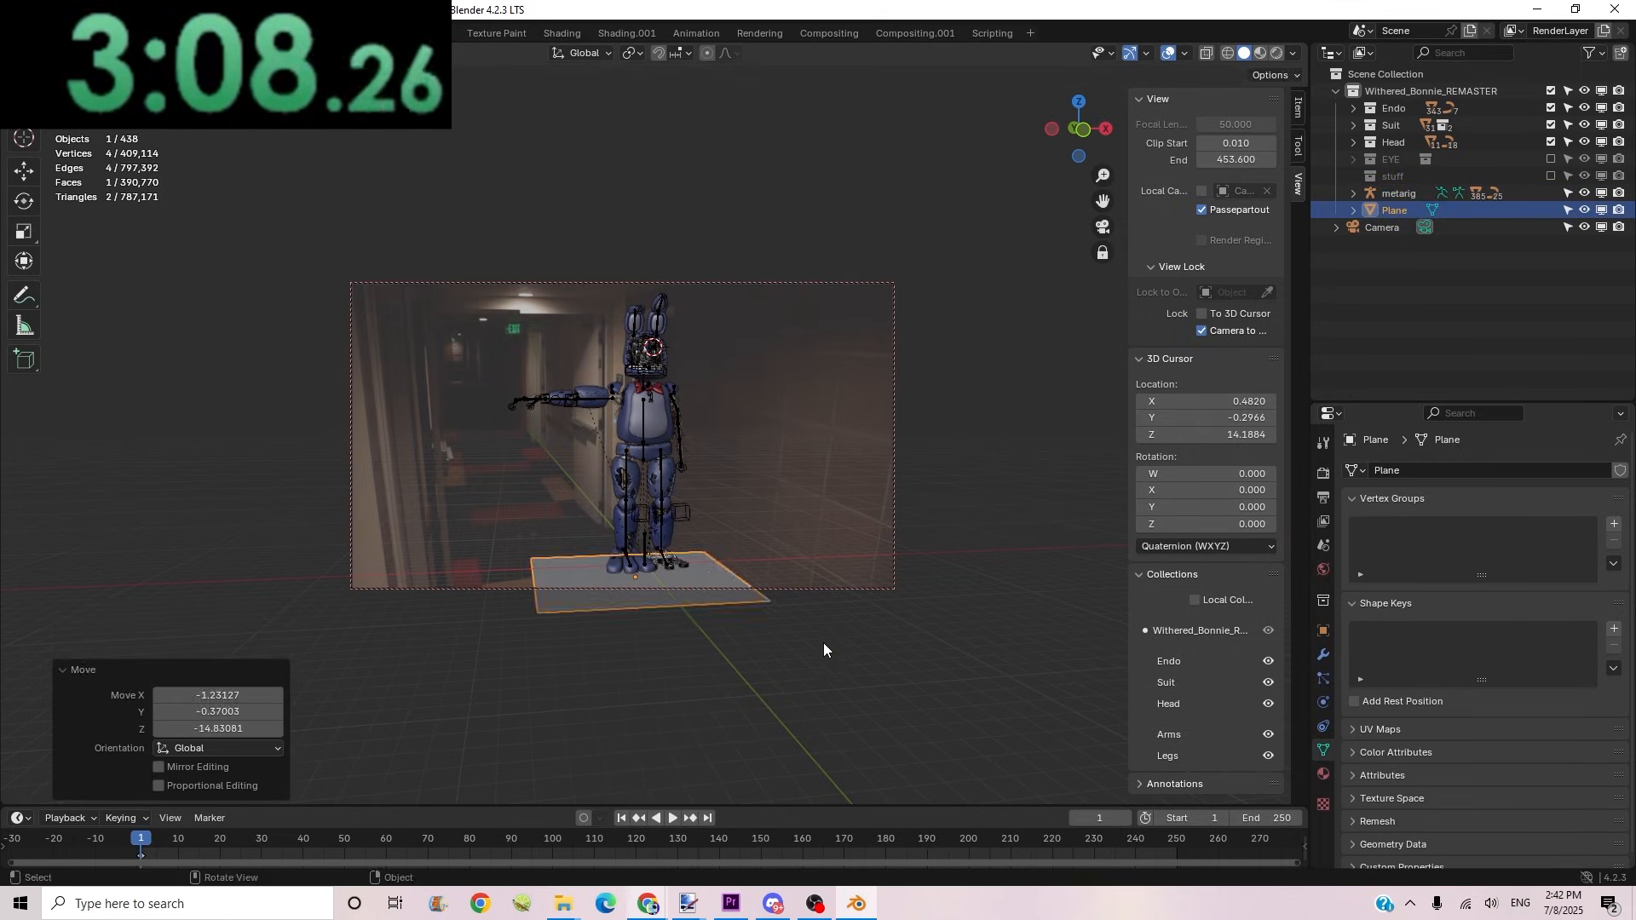
Step: Duplicate the floor plane, stand the copy upright beside Bonnie and rotate it 32.6° about Z as a wall
key(shift+d)
text(z)
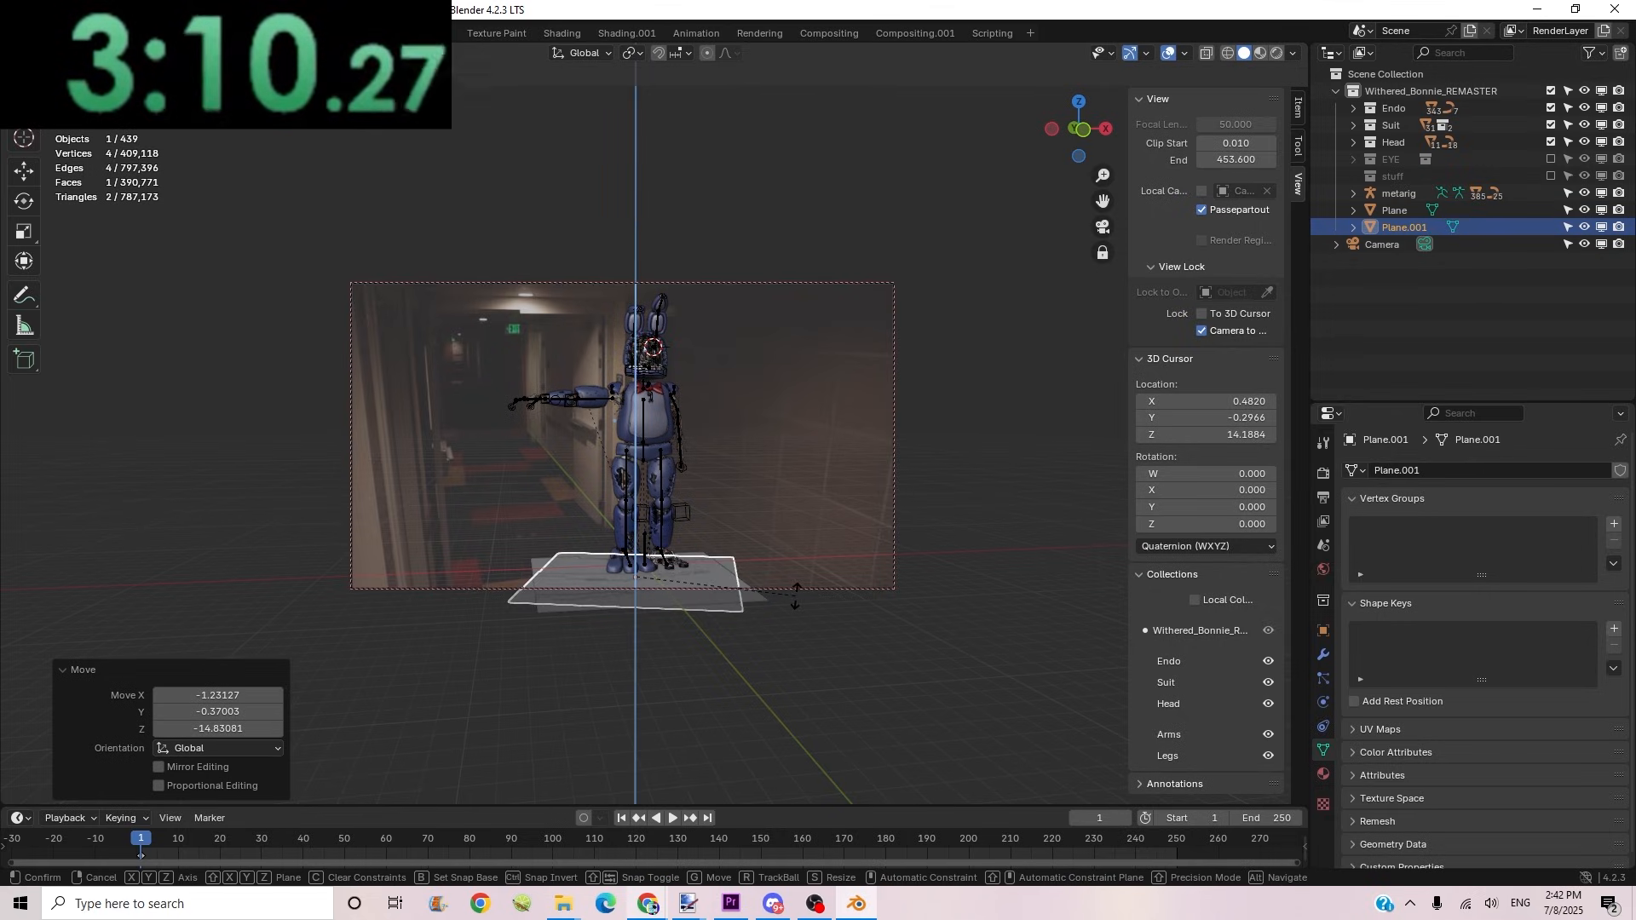
text(0x)
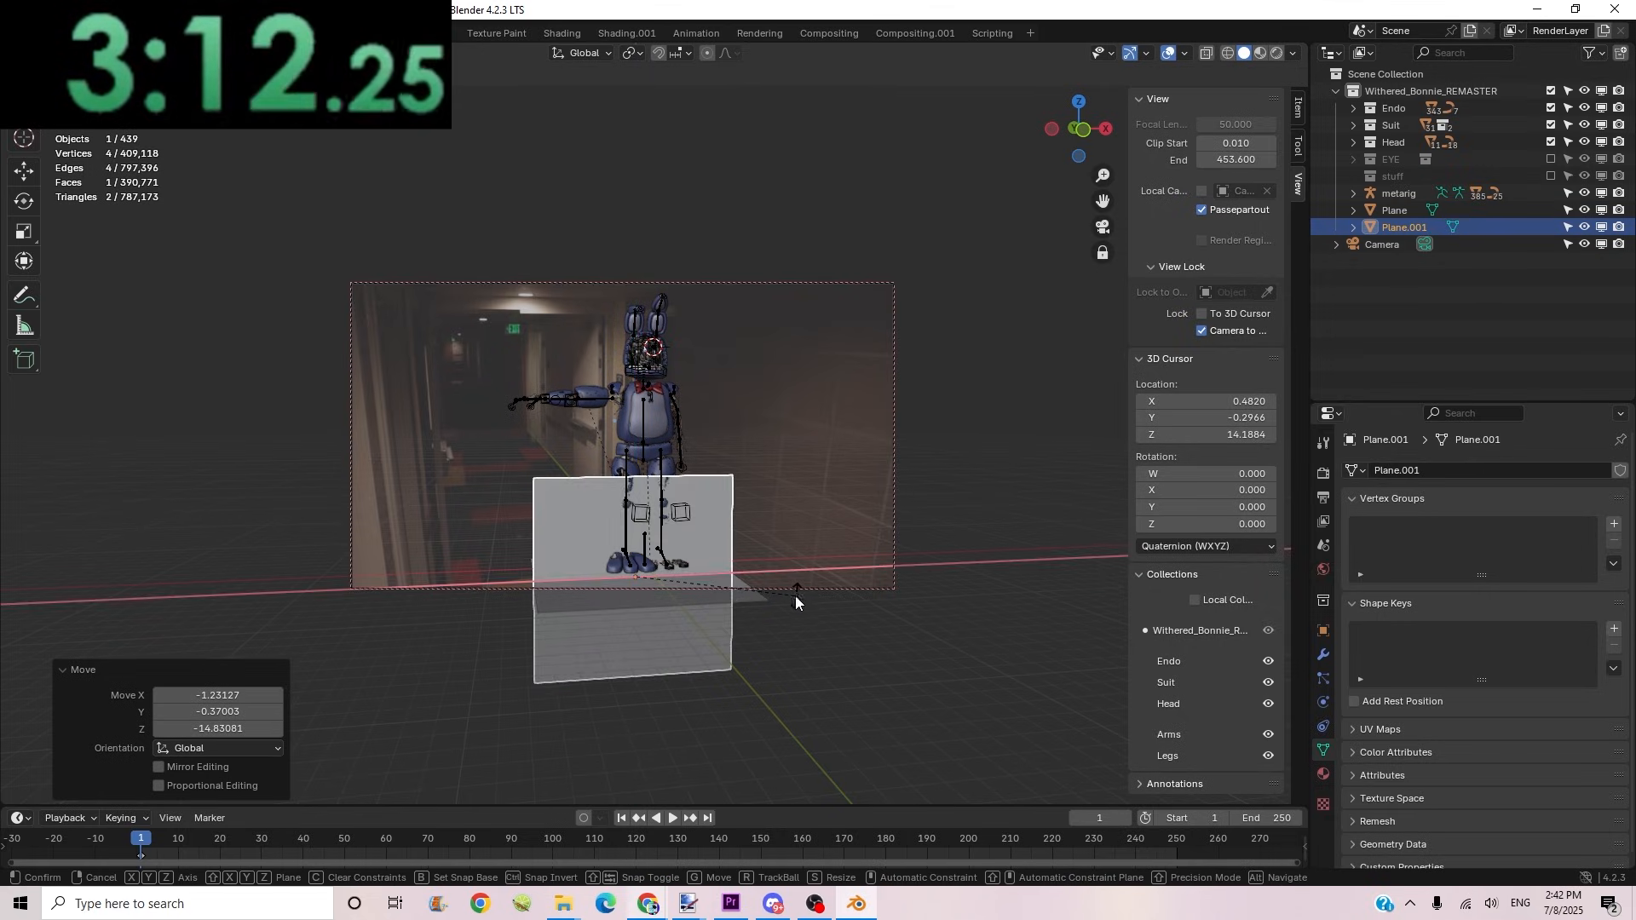
text(z)
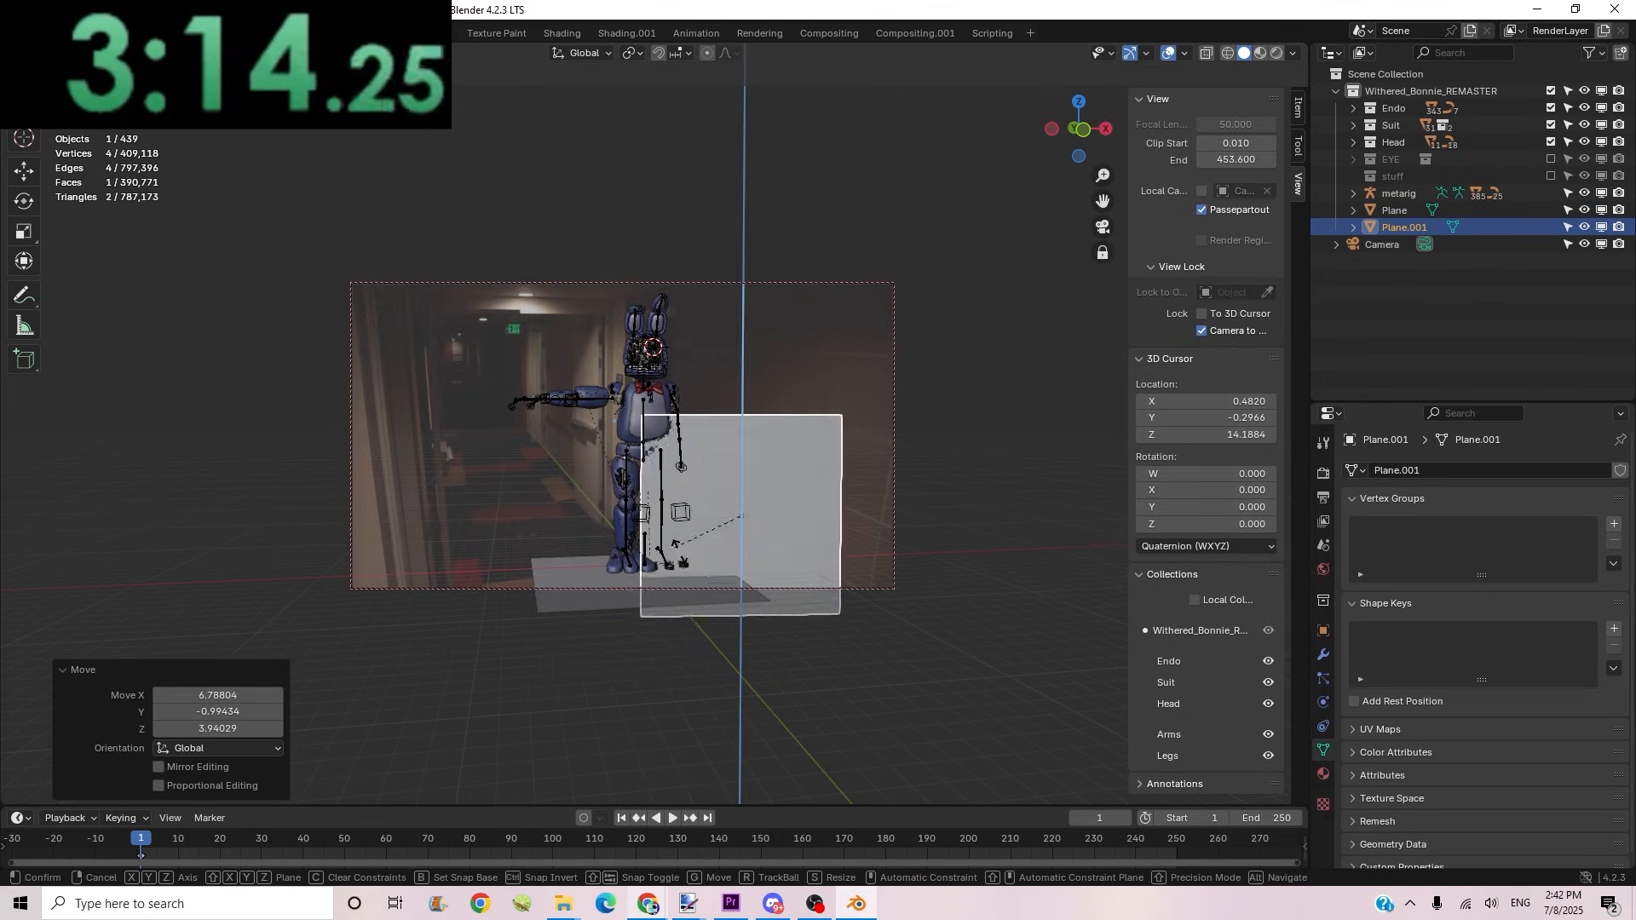
click(738, 566)
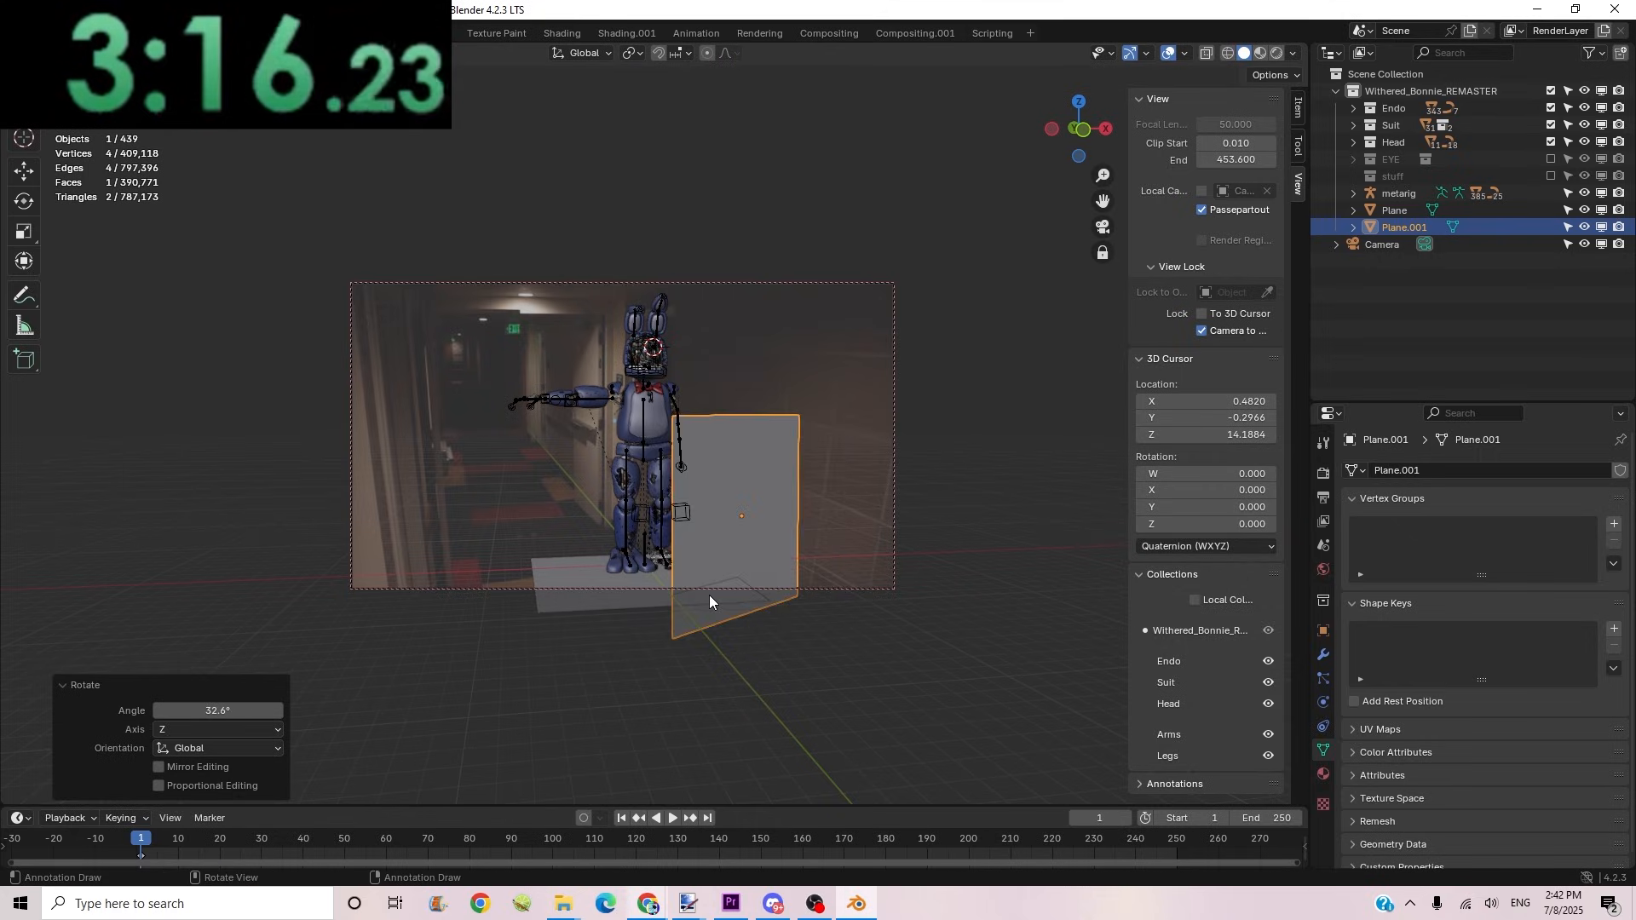
Step: Delete the upright wall plane and the floor plane
key(Delete)
click(724, 574)
key(Delete)
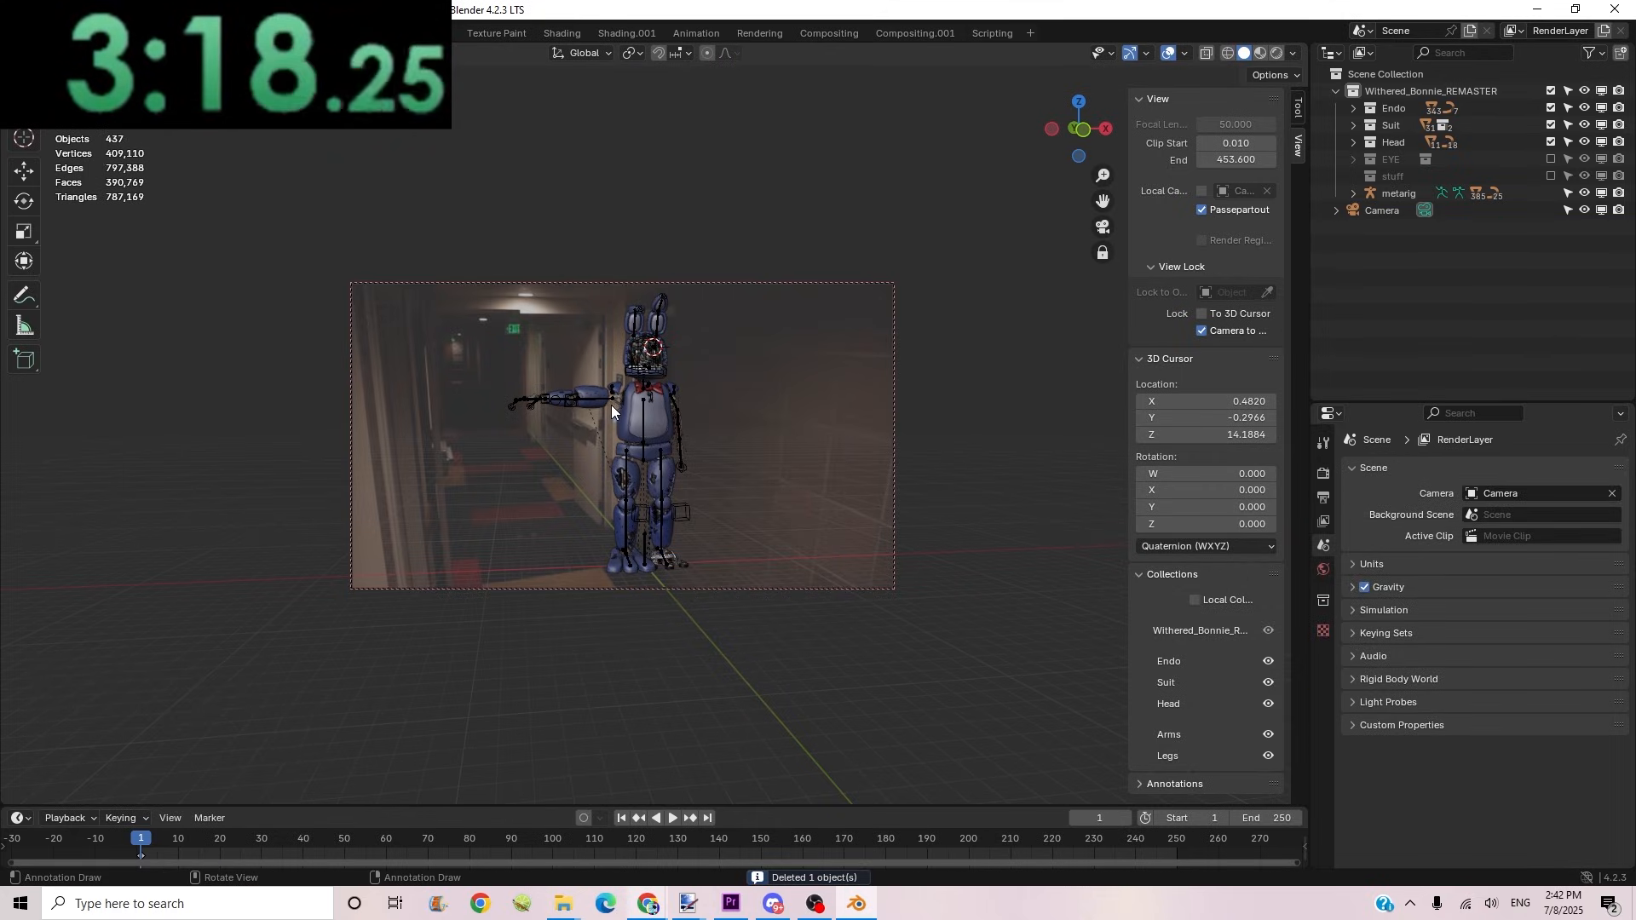
Step: Unlock the camera from the view and check the scene from outside before returning to the camera view
click(1202, 332)
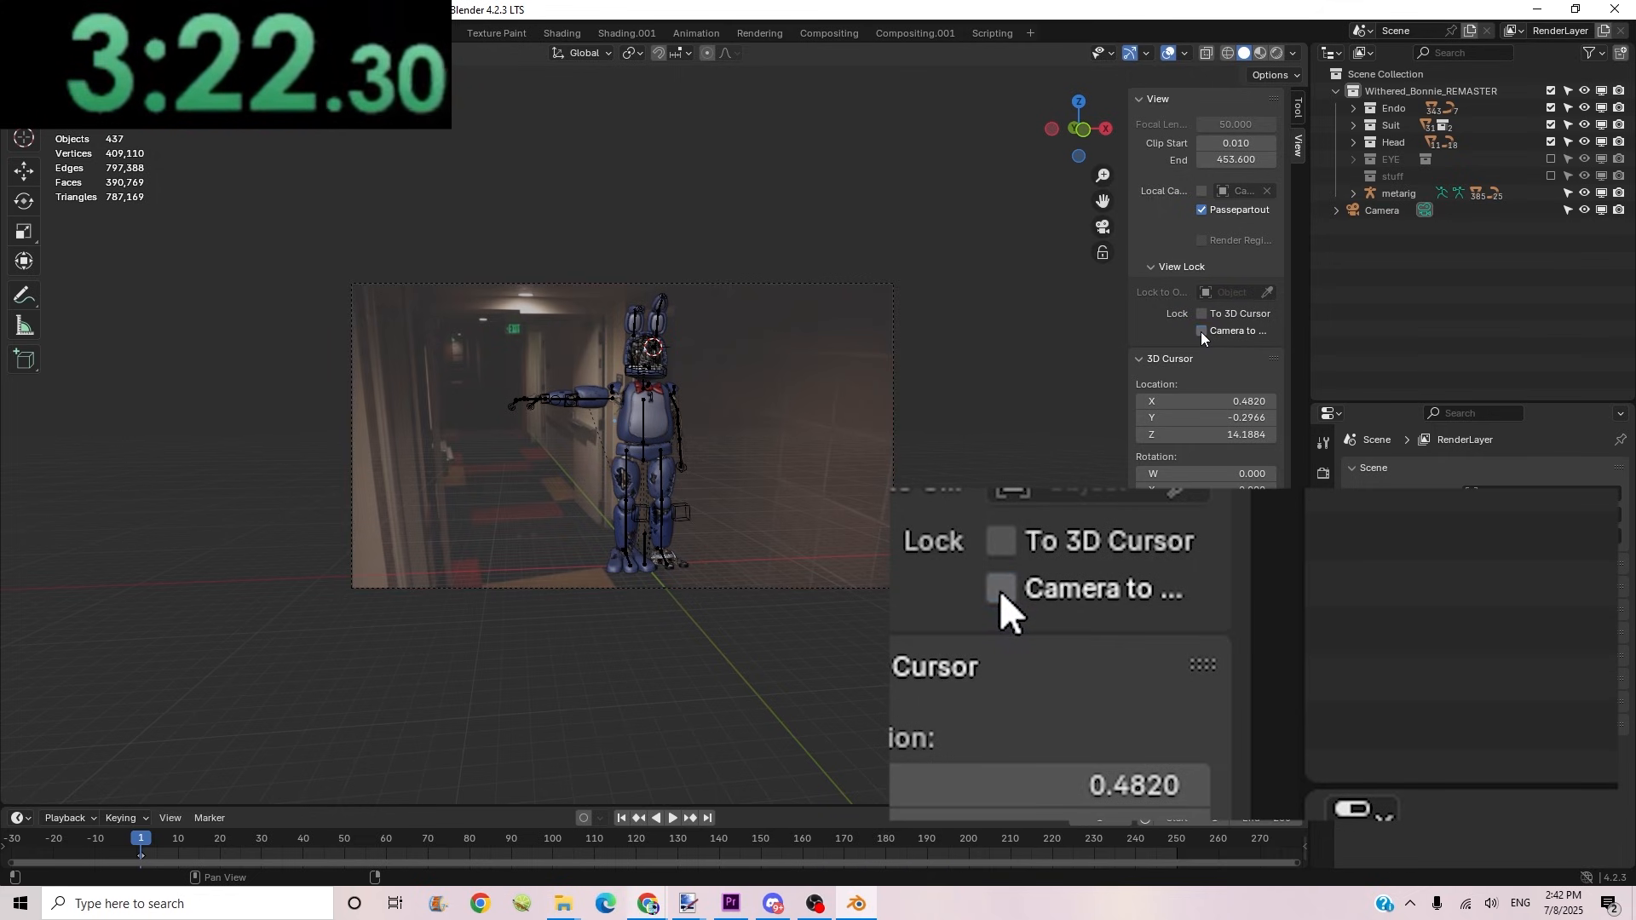
scroll(728, 411, up, 5)
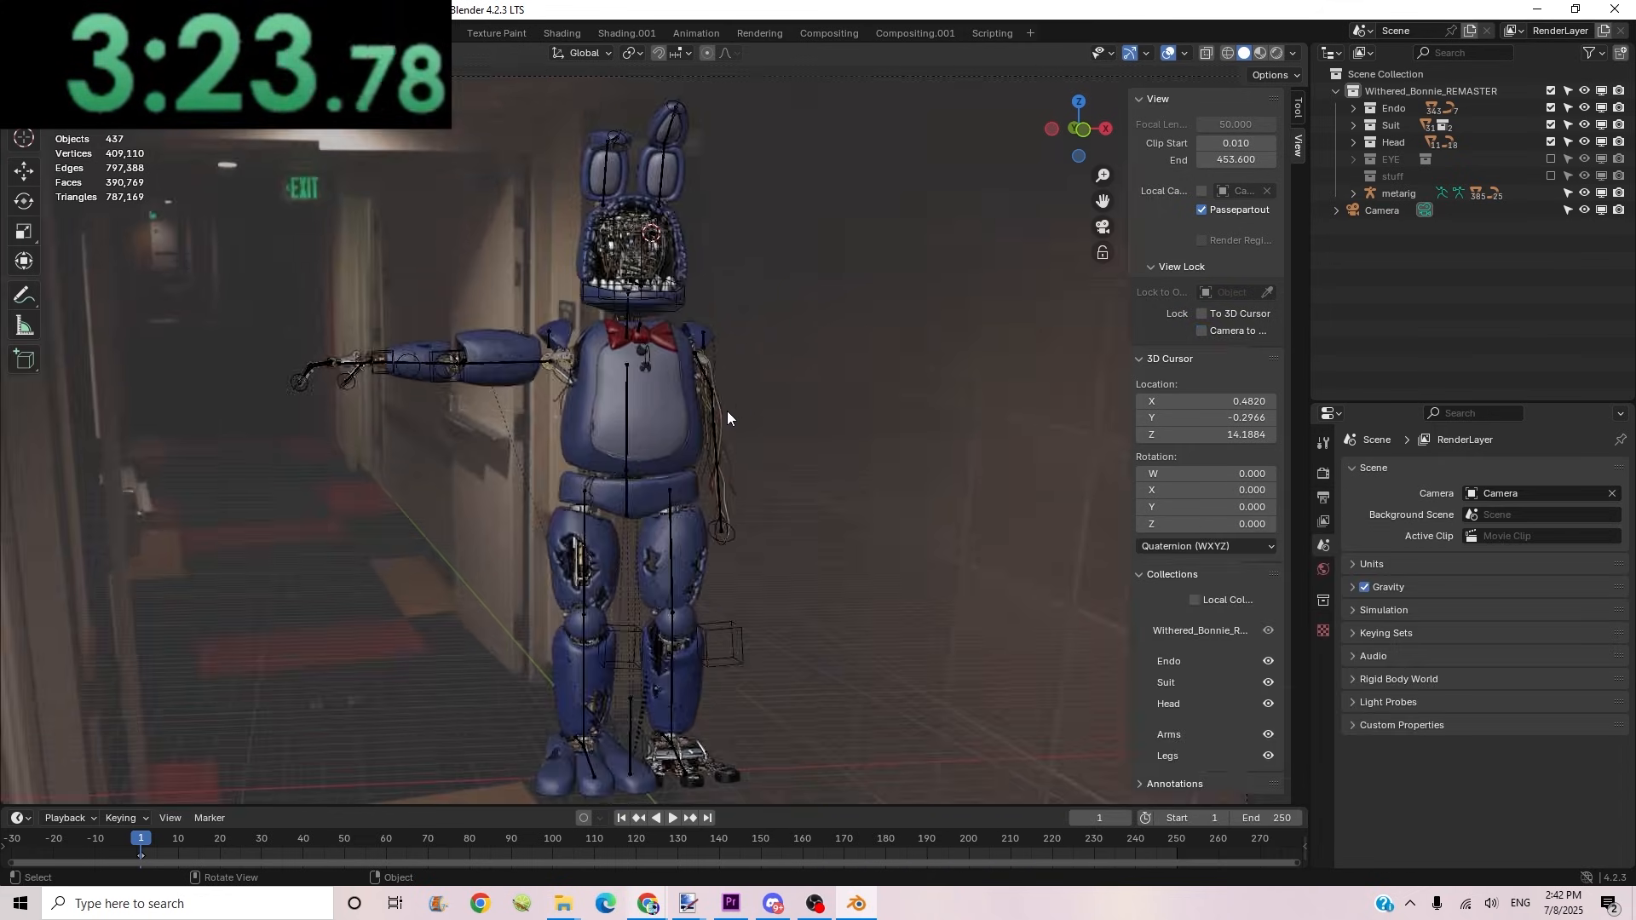
scroll(728, 411, down, 5)
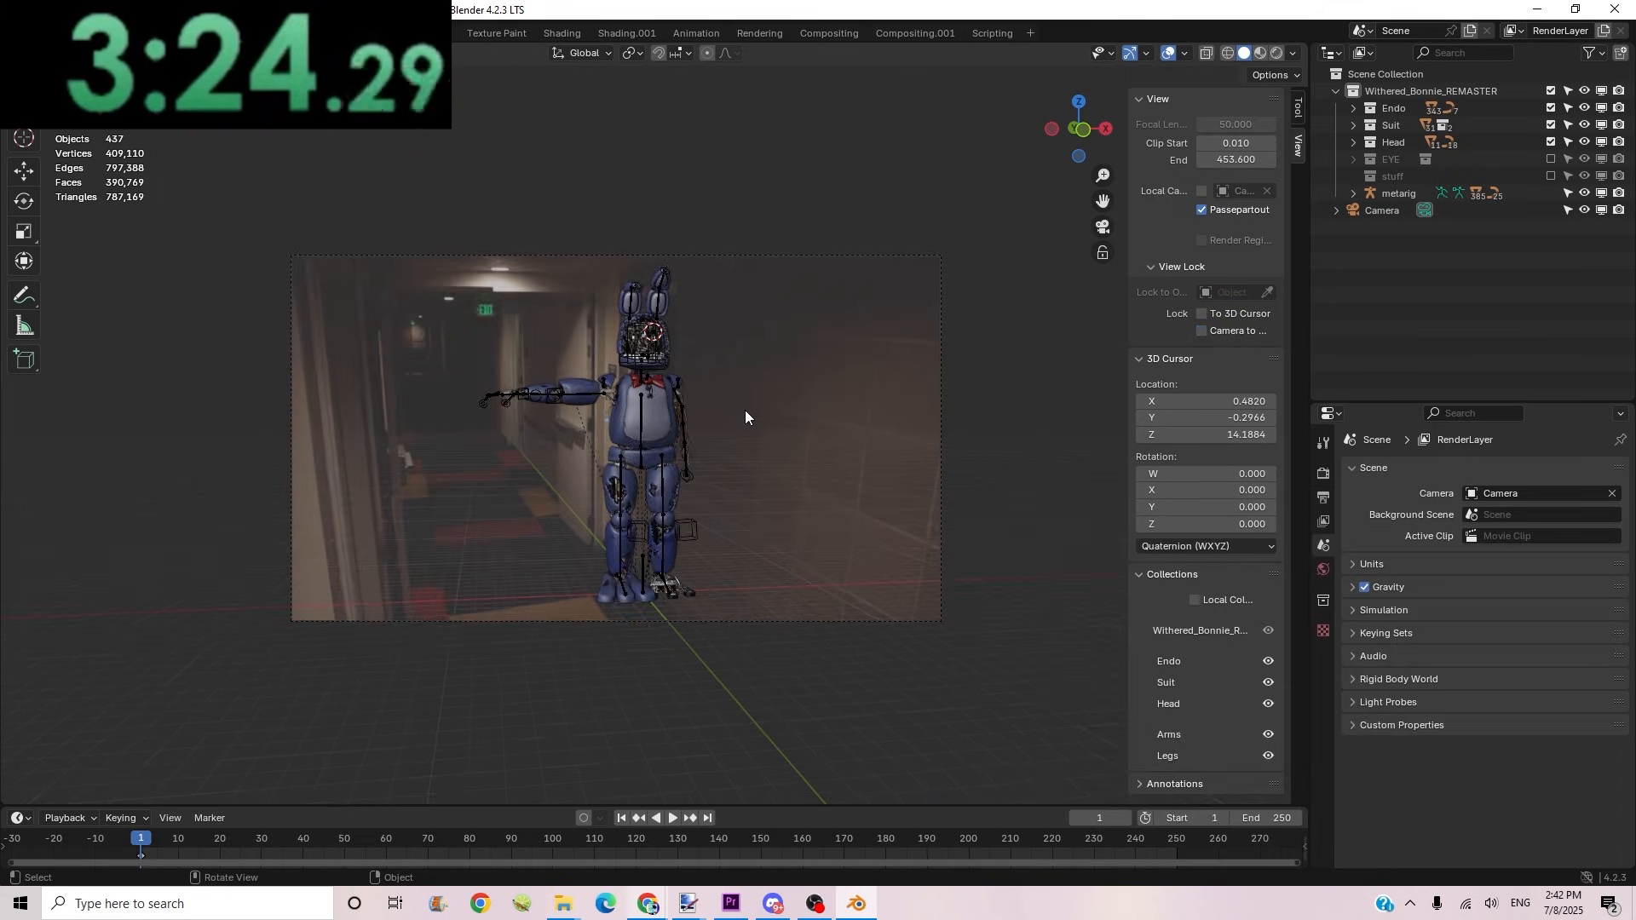
middle_drag(745, 410, 678, 462)
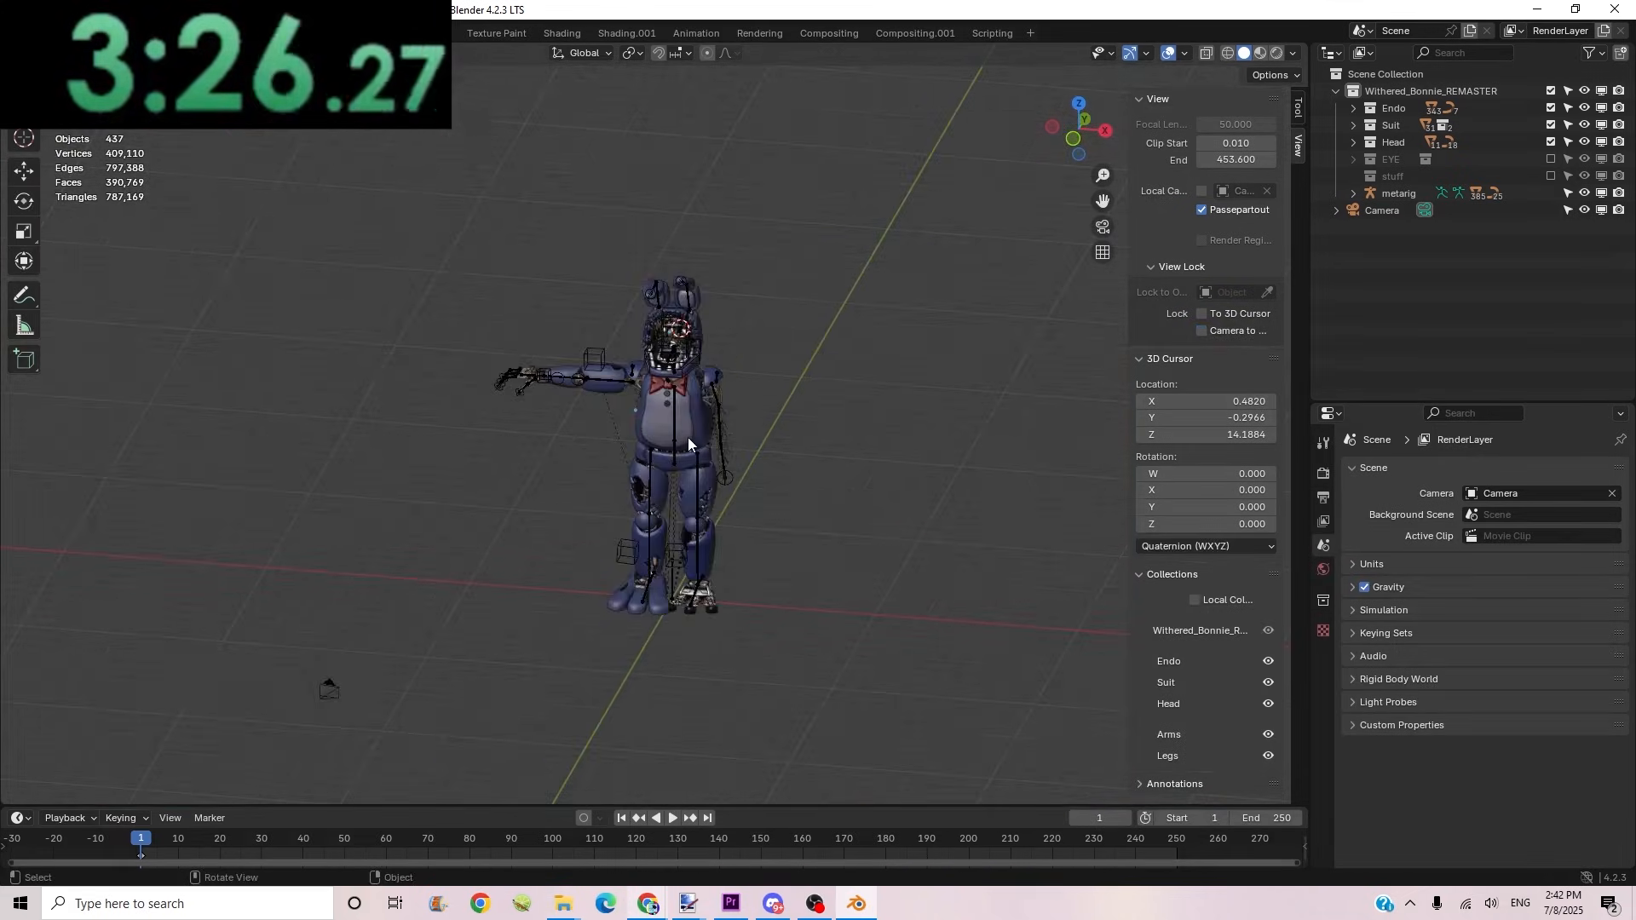
key(KP_0)
Step: Select Bonnie's metarig armature and switch it to Pose Mode
scroll(687, 437, up, 3)
click(632, 478)
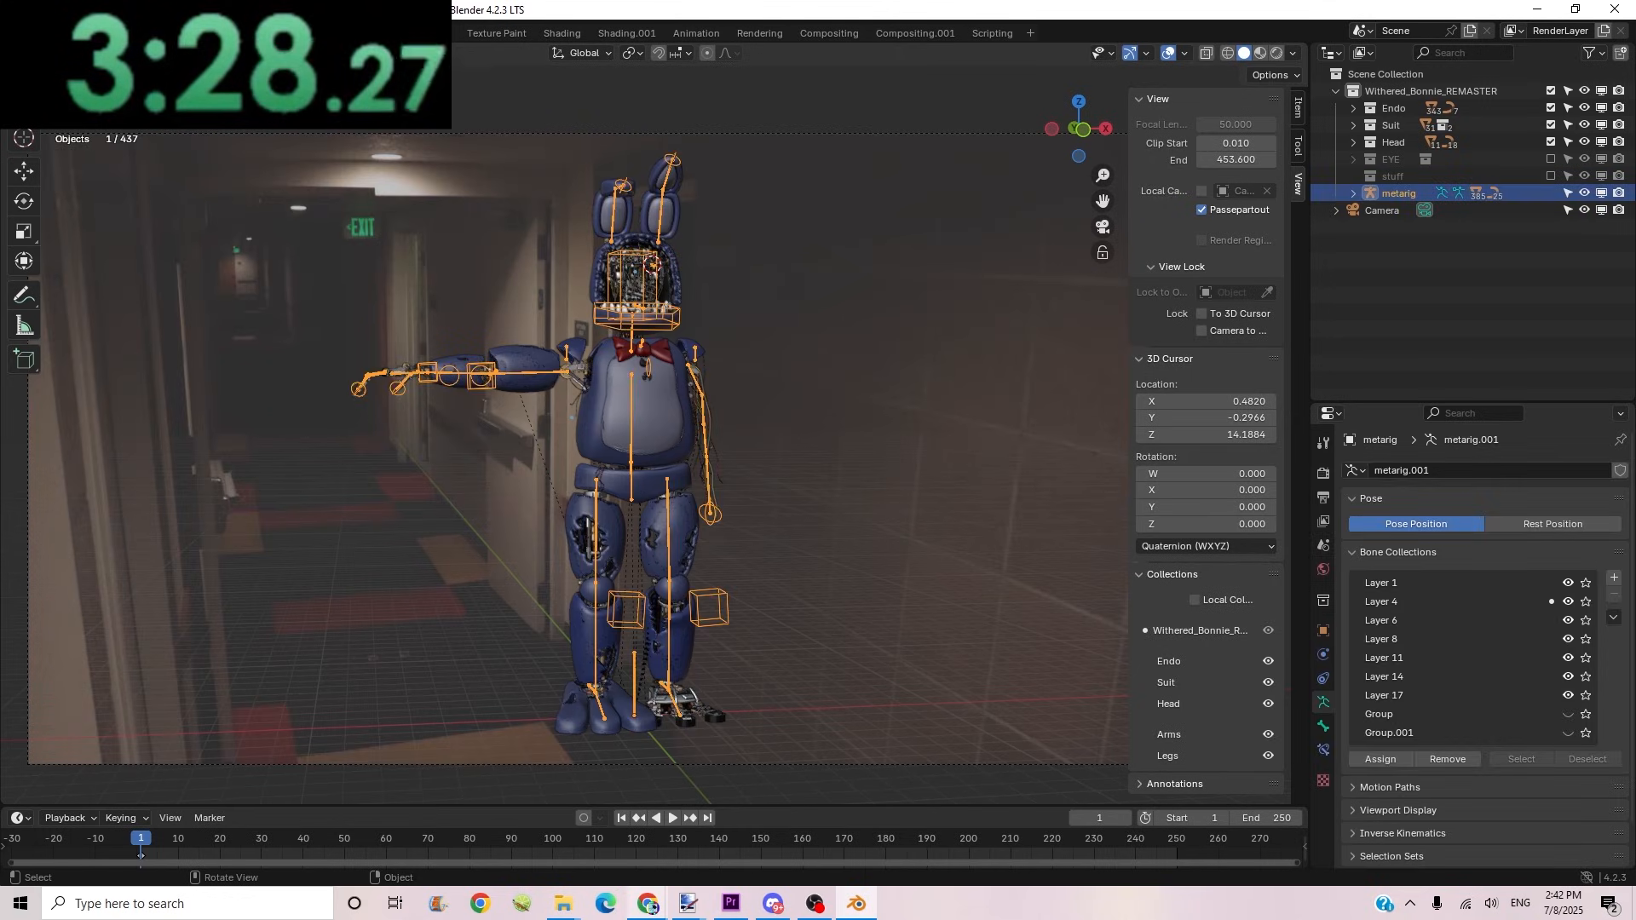
key(ctrl+Tab)
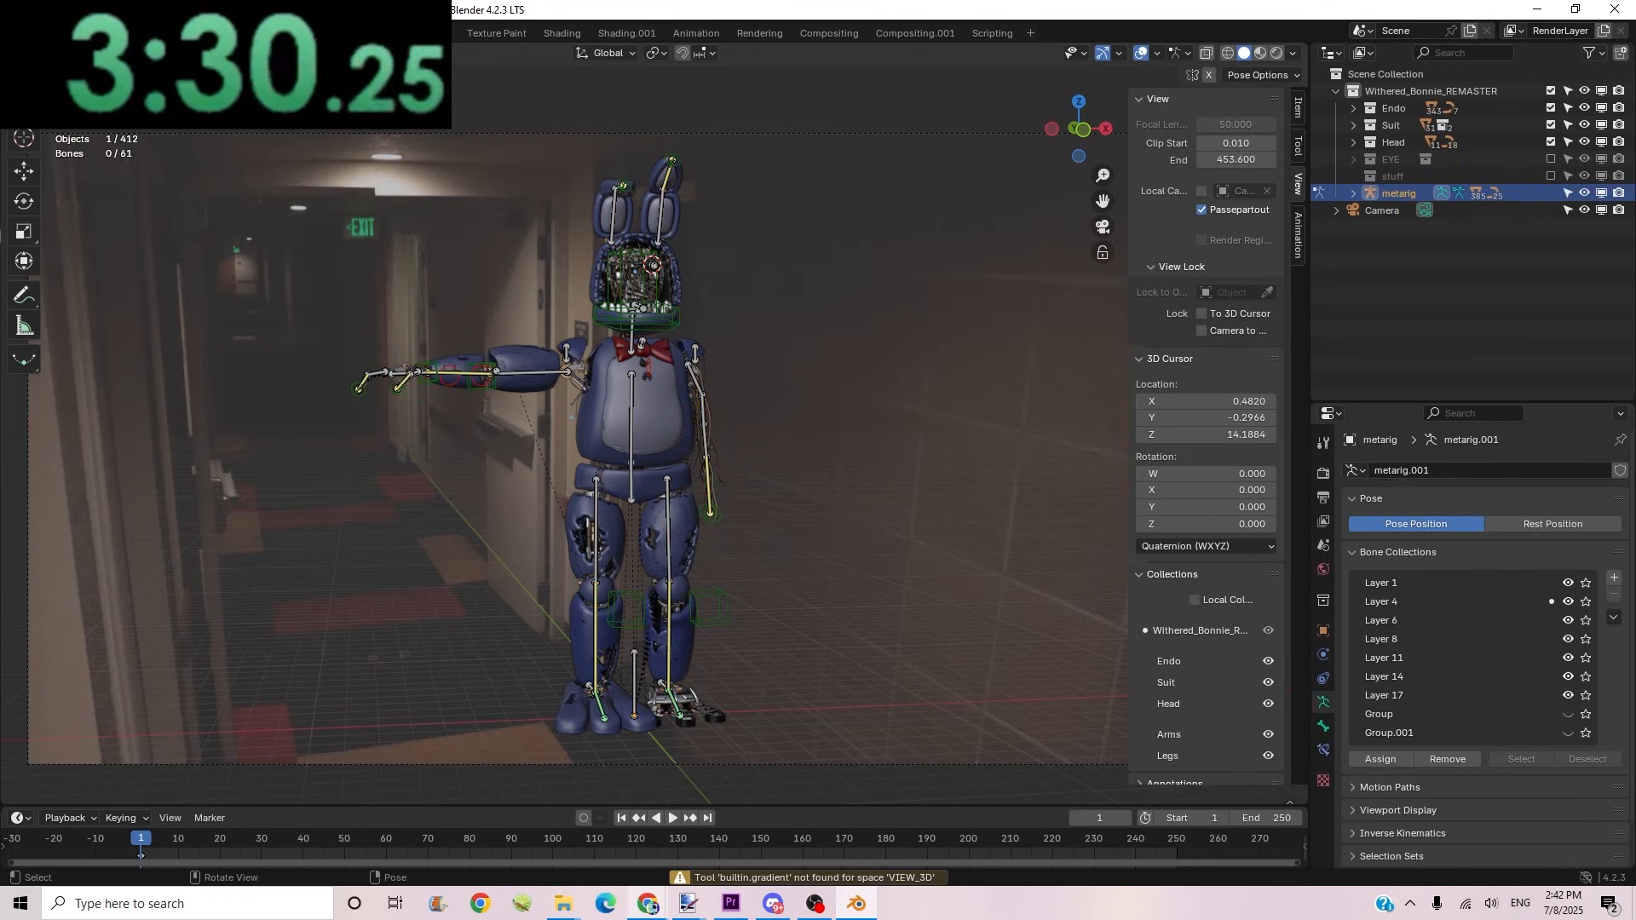
Step: Switch the metarig to Object Mode and back to Pose Mode
key(ctrl+Tab)
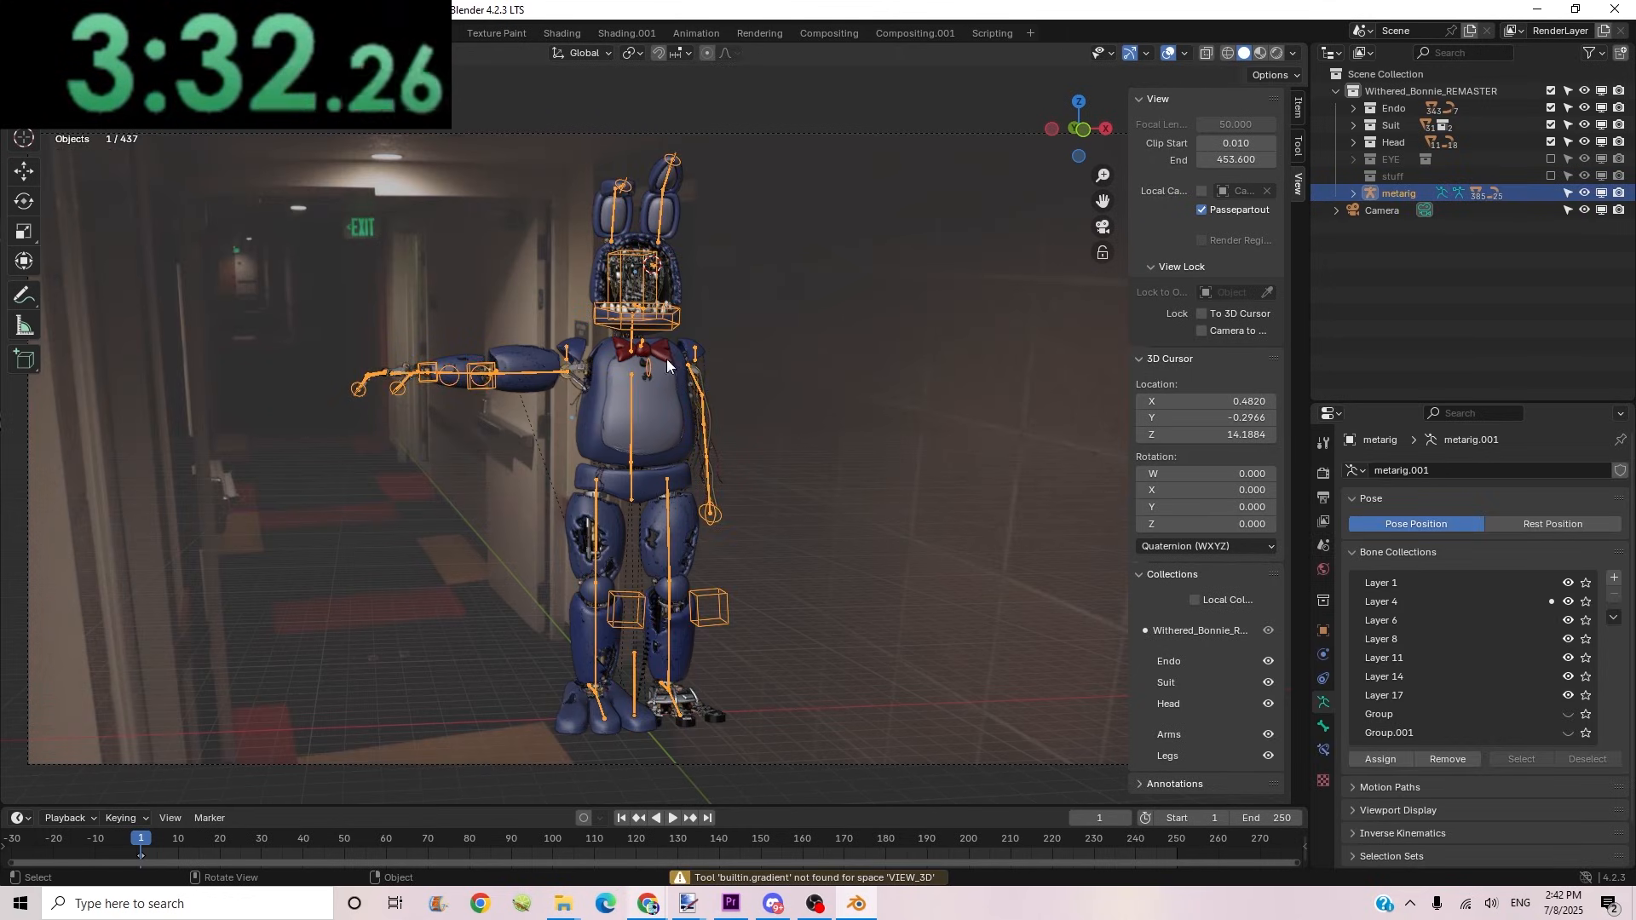
click(87, 53)
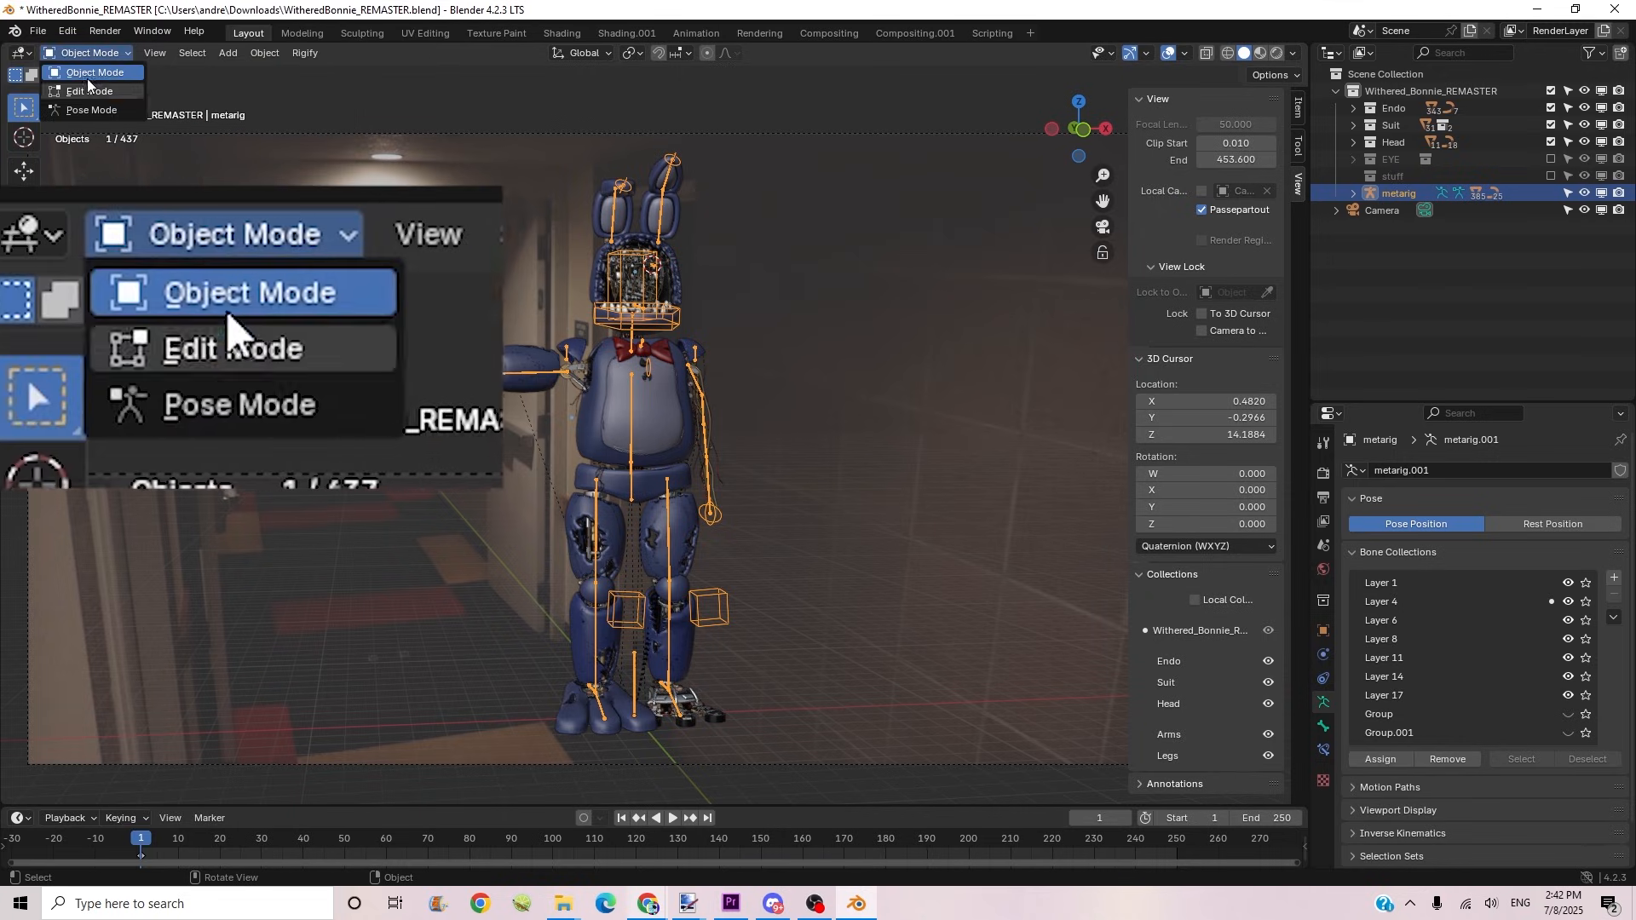
click(87, 110)
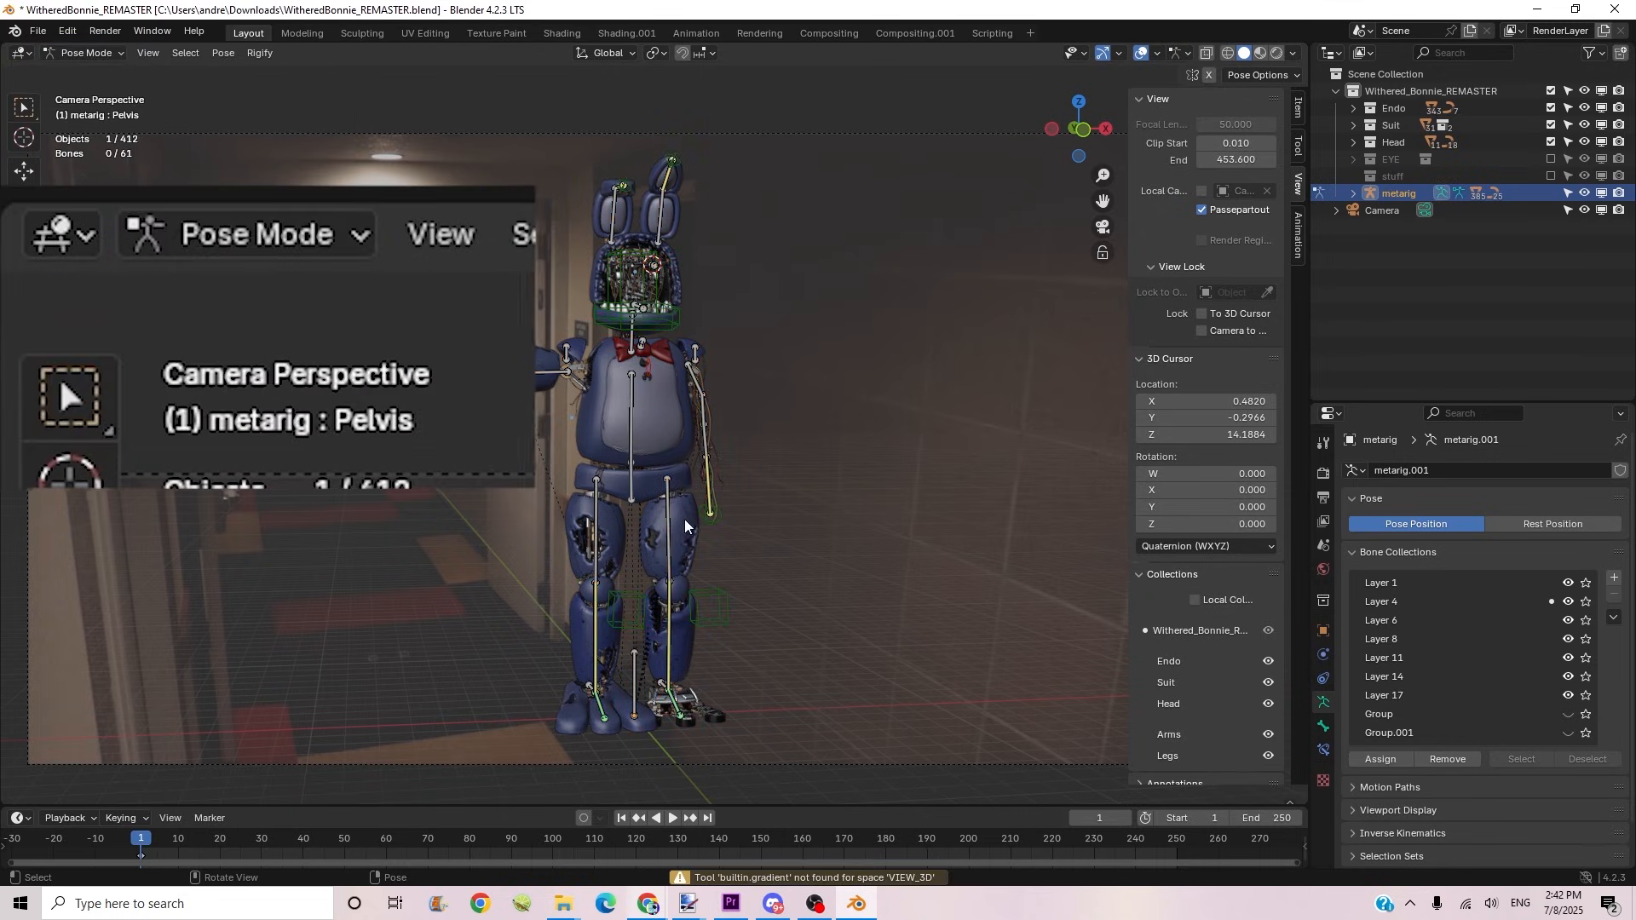
Step: Move the rig's root bone about 4.94 along Y to push Bonnie farther back in the hallway
click(634, 686)
key(g)
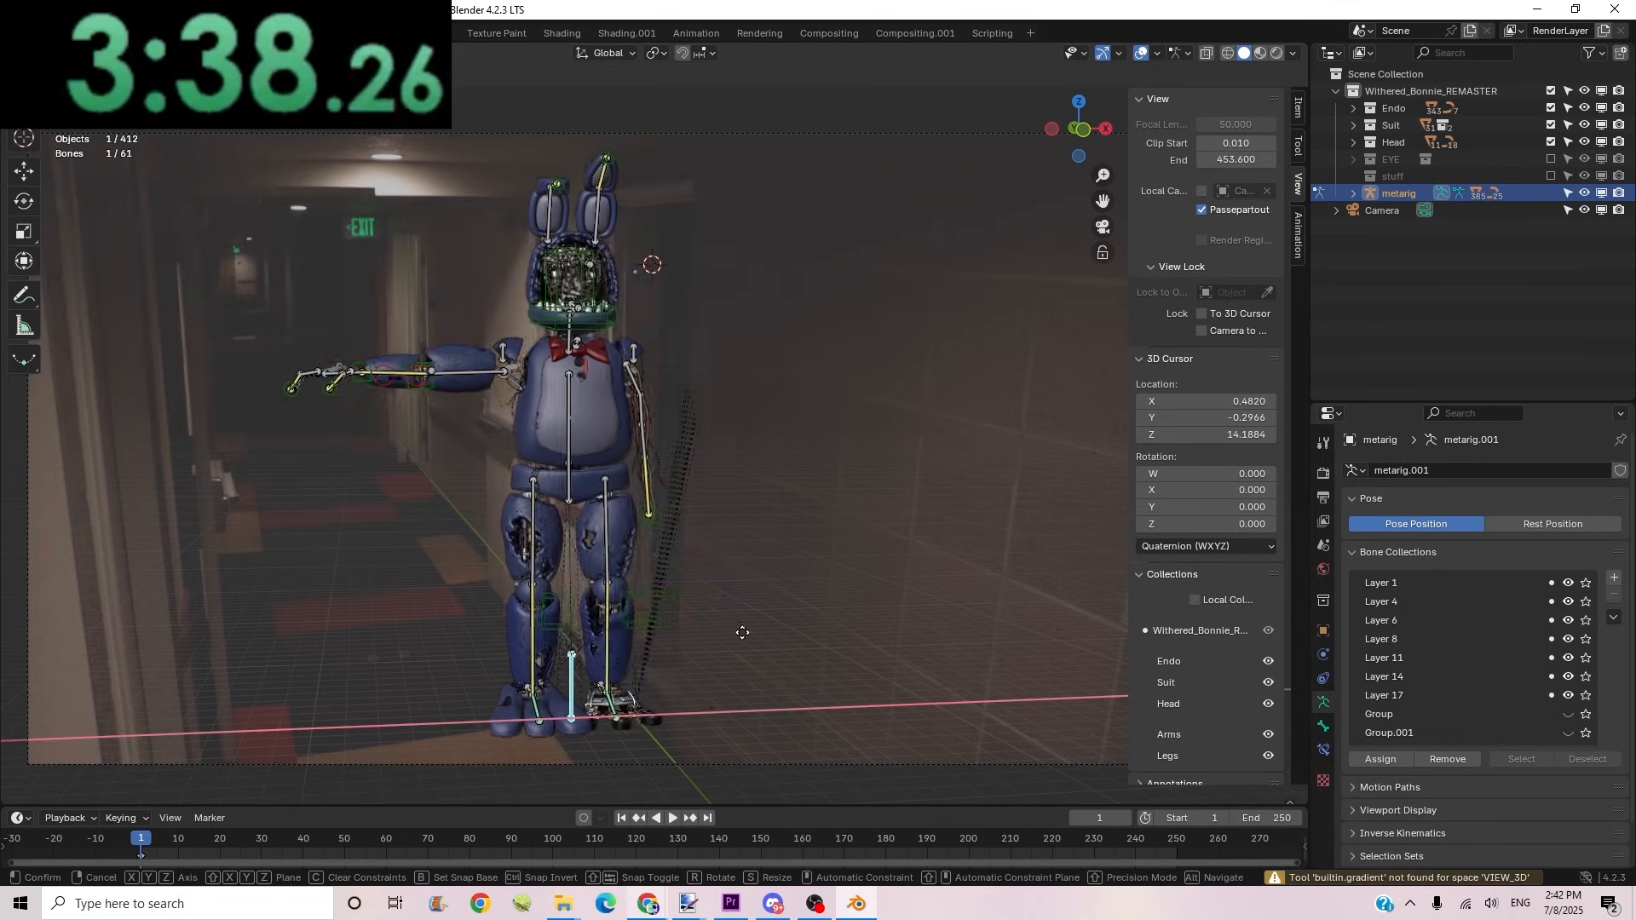
key(y)
click(775, 643)
Step: Rotate the root bone about Z so Bonnie faces the hallway doors, and shift it by about 1.87 in X, -0.33 in Y and -0.30 in Z
key(r)
key(z)
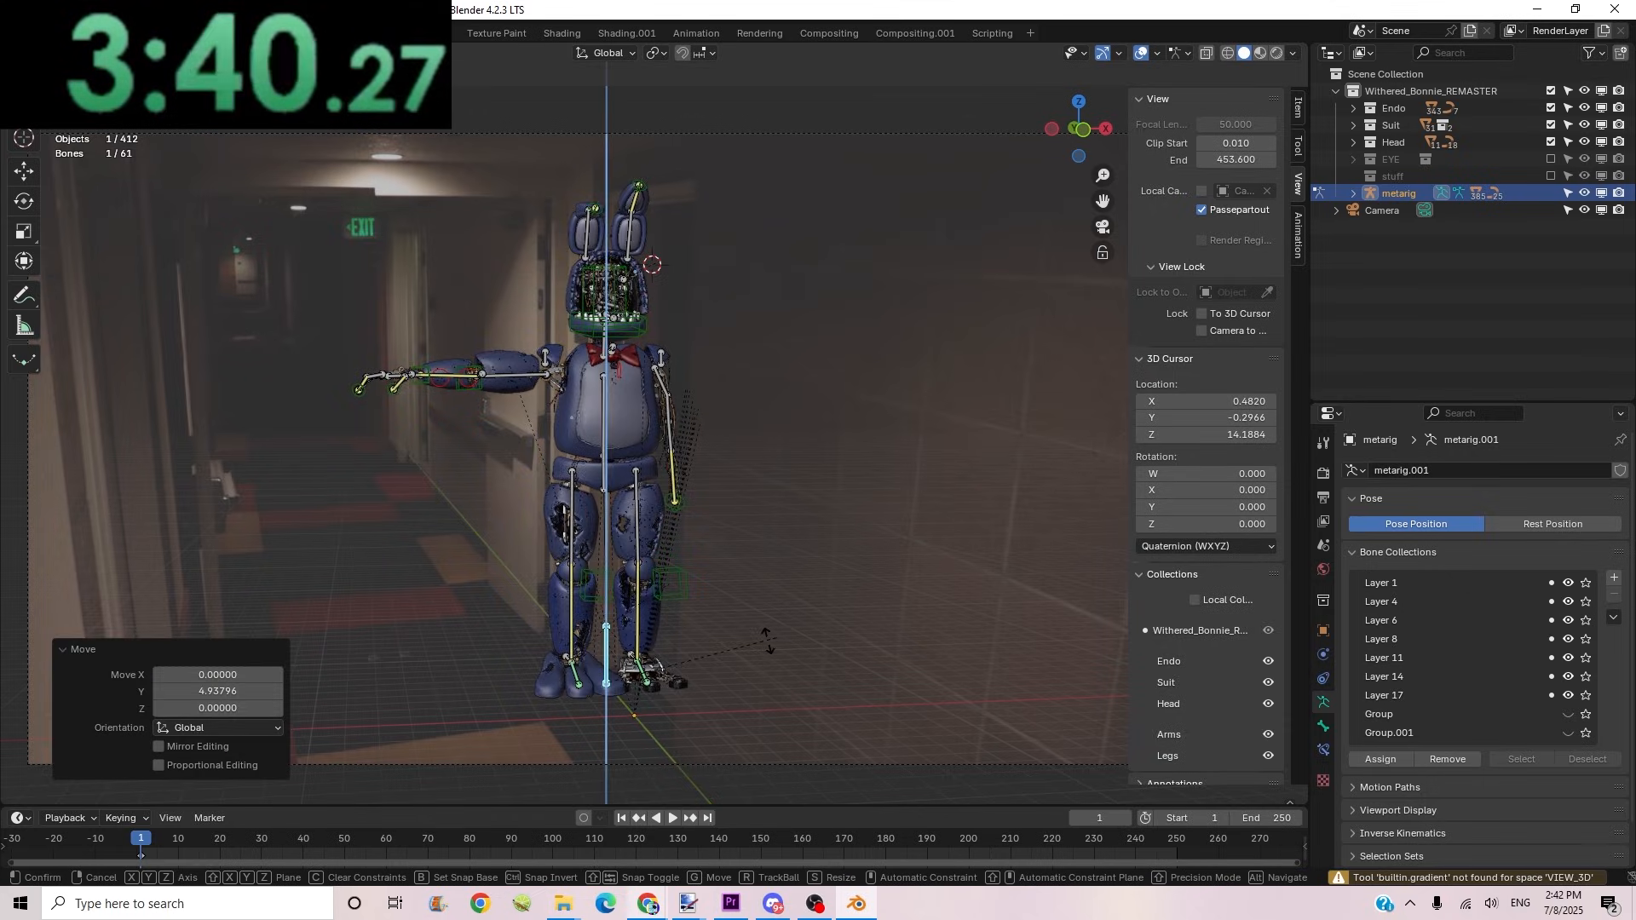
click(649, 747)
key(g)
click(665, 677)
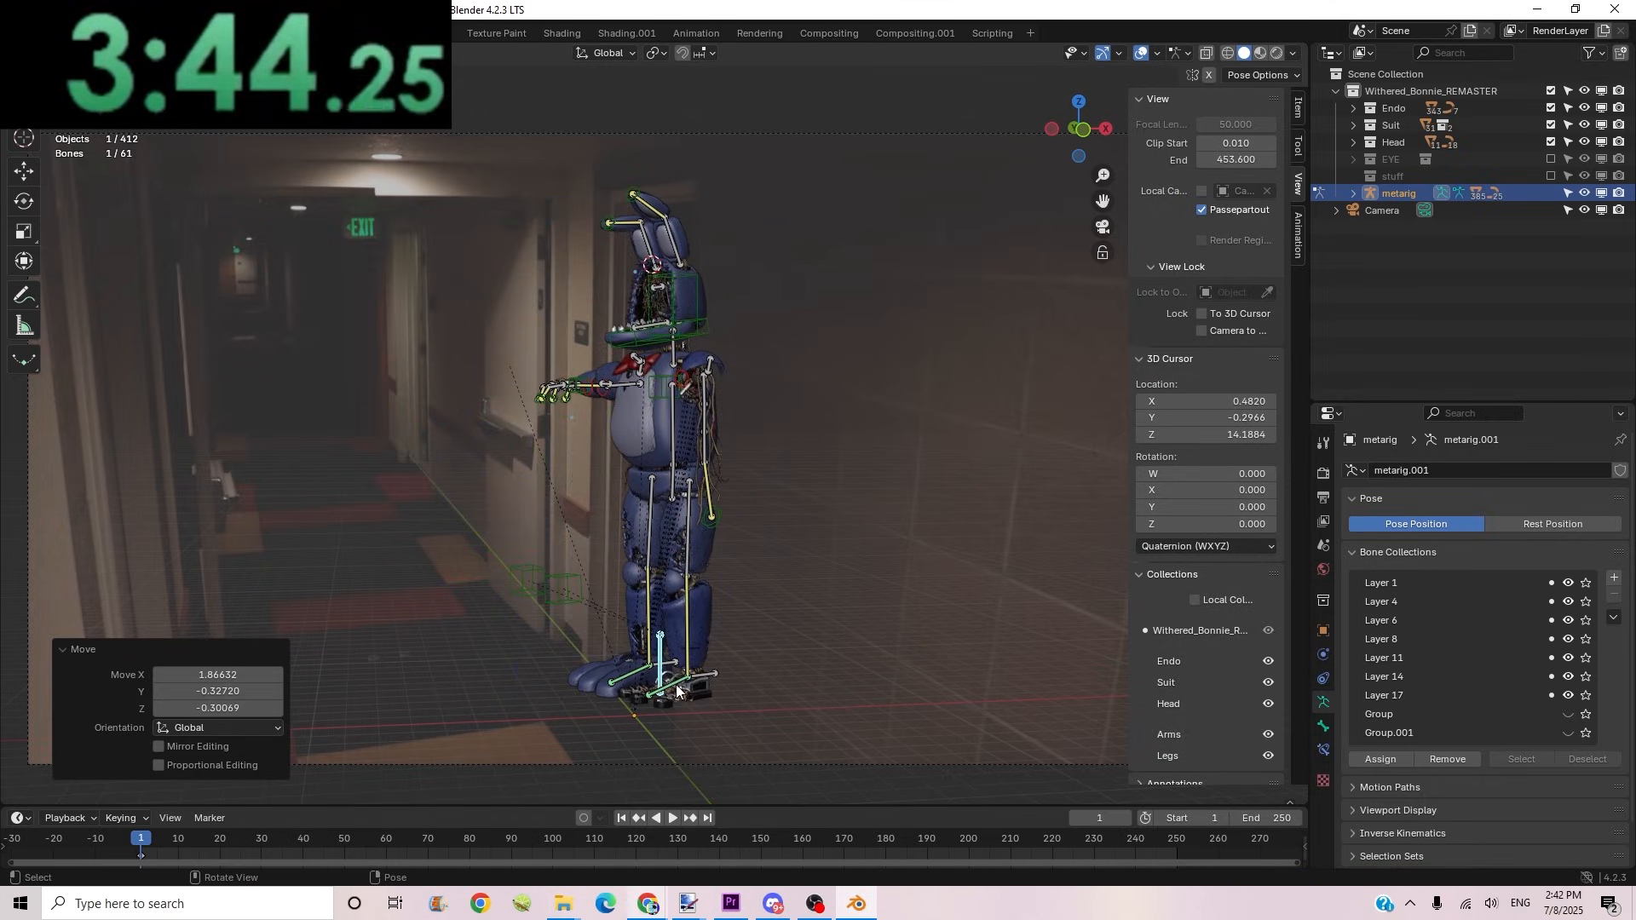
Step: Spread the feet into a walking stance, moving the endoskeleton foot back about 1.52 in X and the suited foot forward
click(705, 676)
key(g)
click(748, 663)
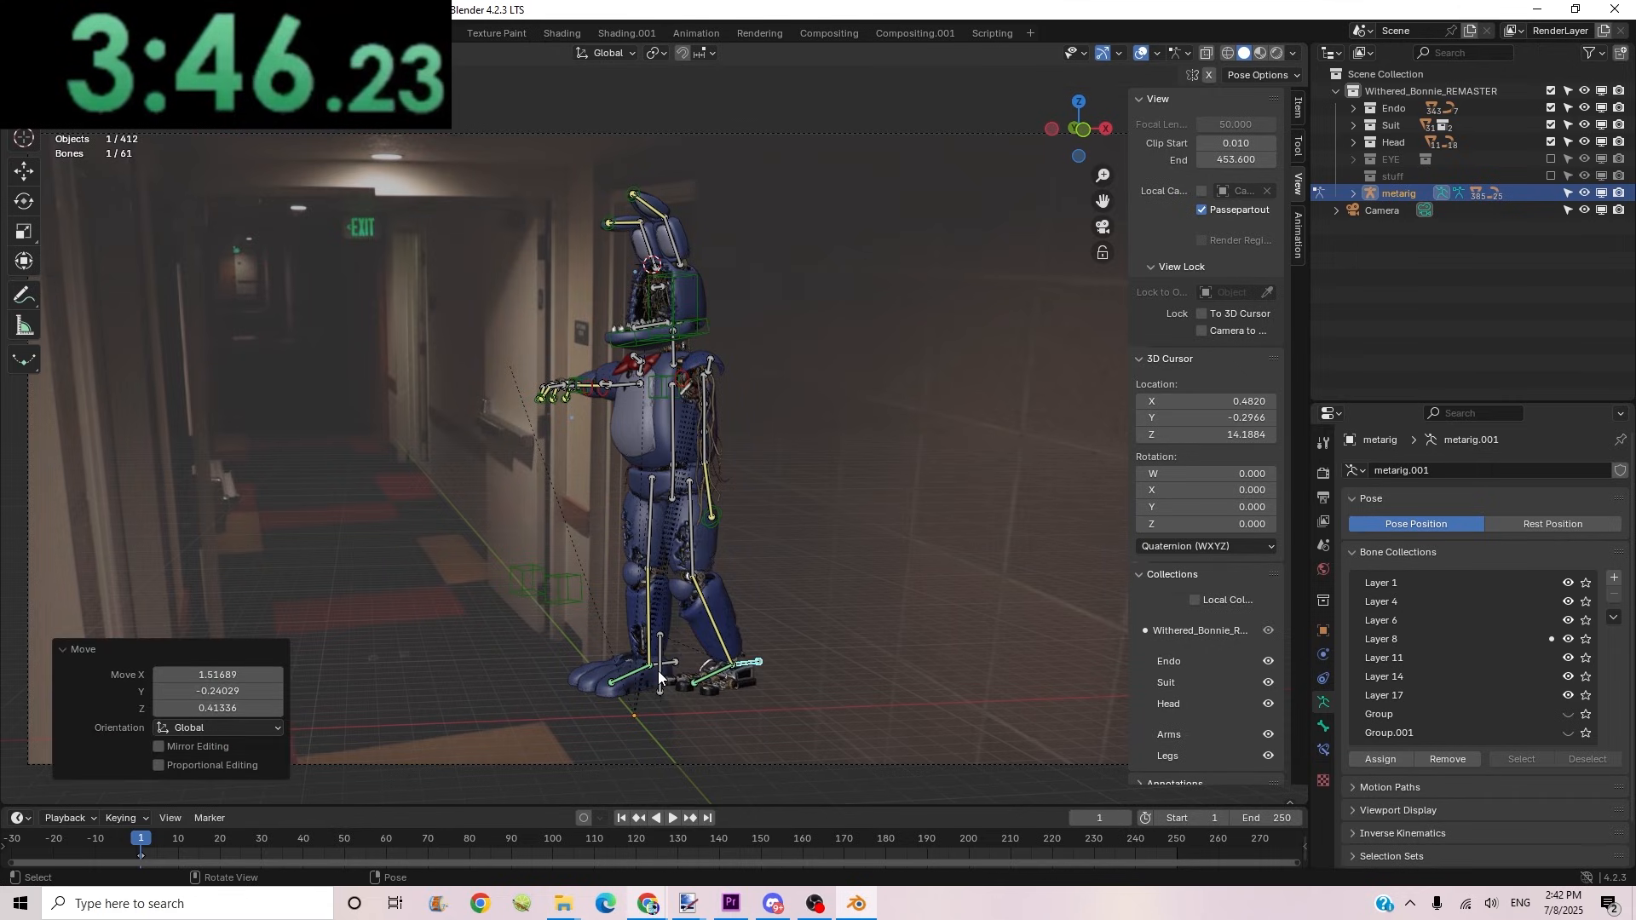
click(665, 665)
key(g)
click(645, 668)
Step: Lower the pelvis bone and move it slightly forward so the knees bend, and nudge the back foot about 0.09 along X and Z
click(672, 484)
key(g)
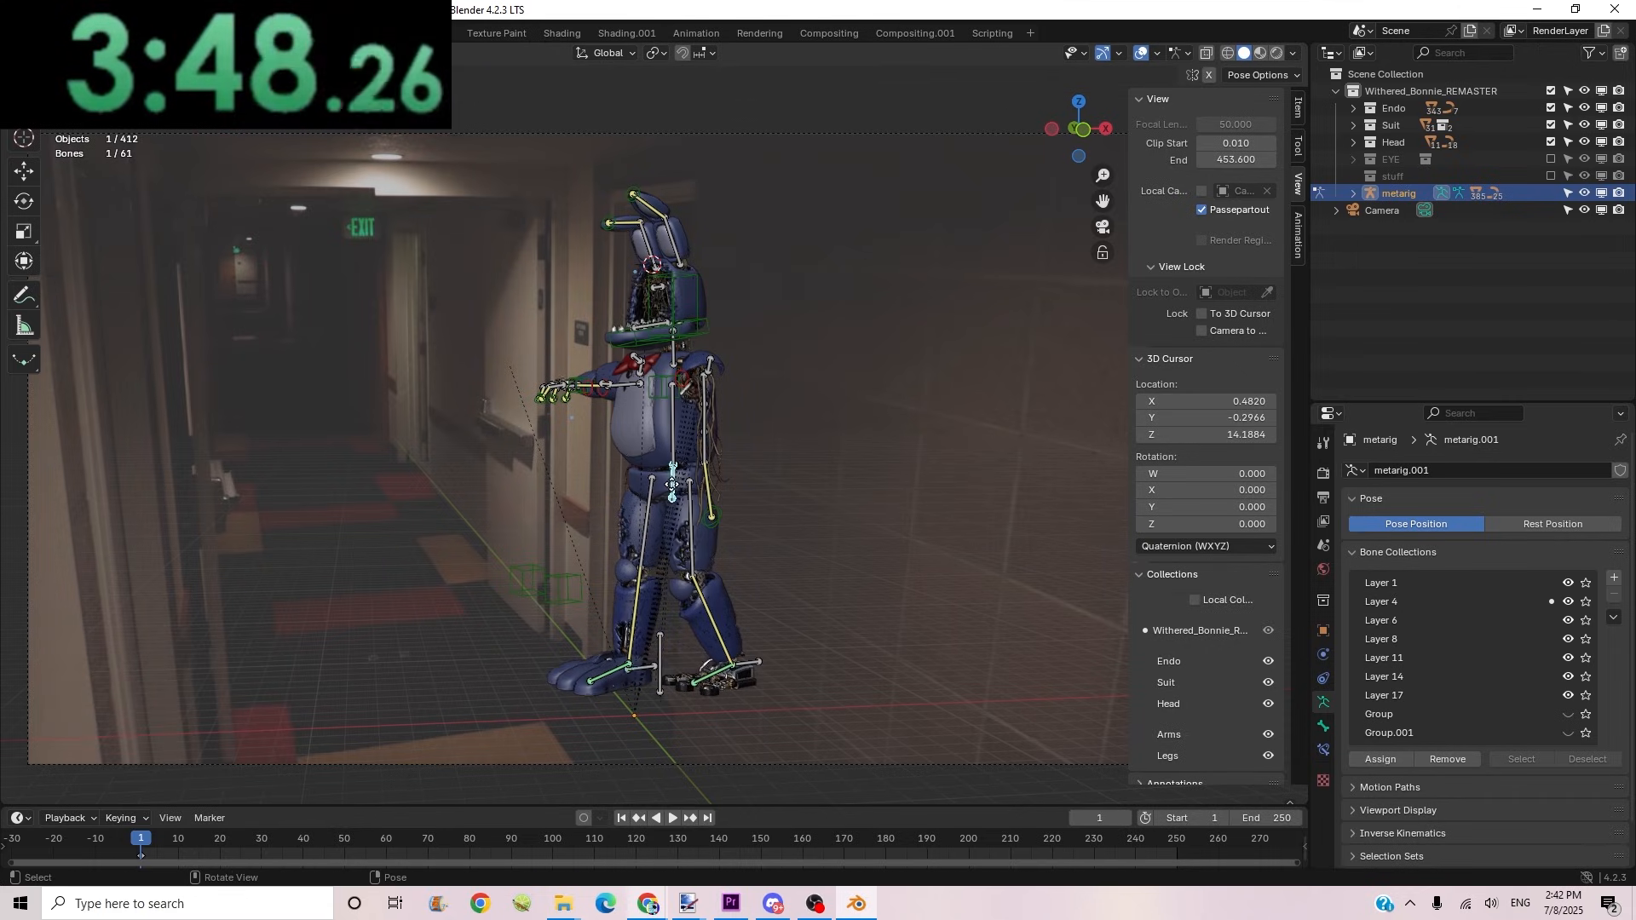
click(664, 488)
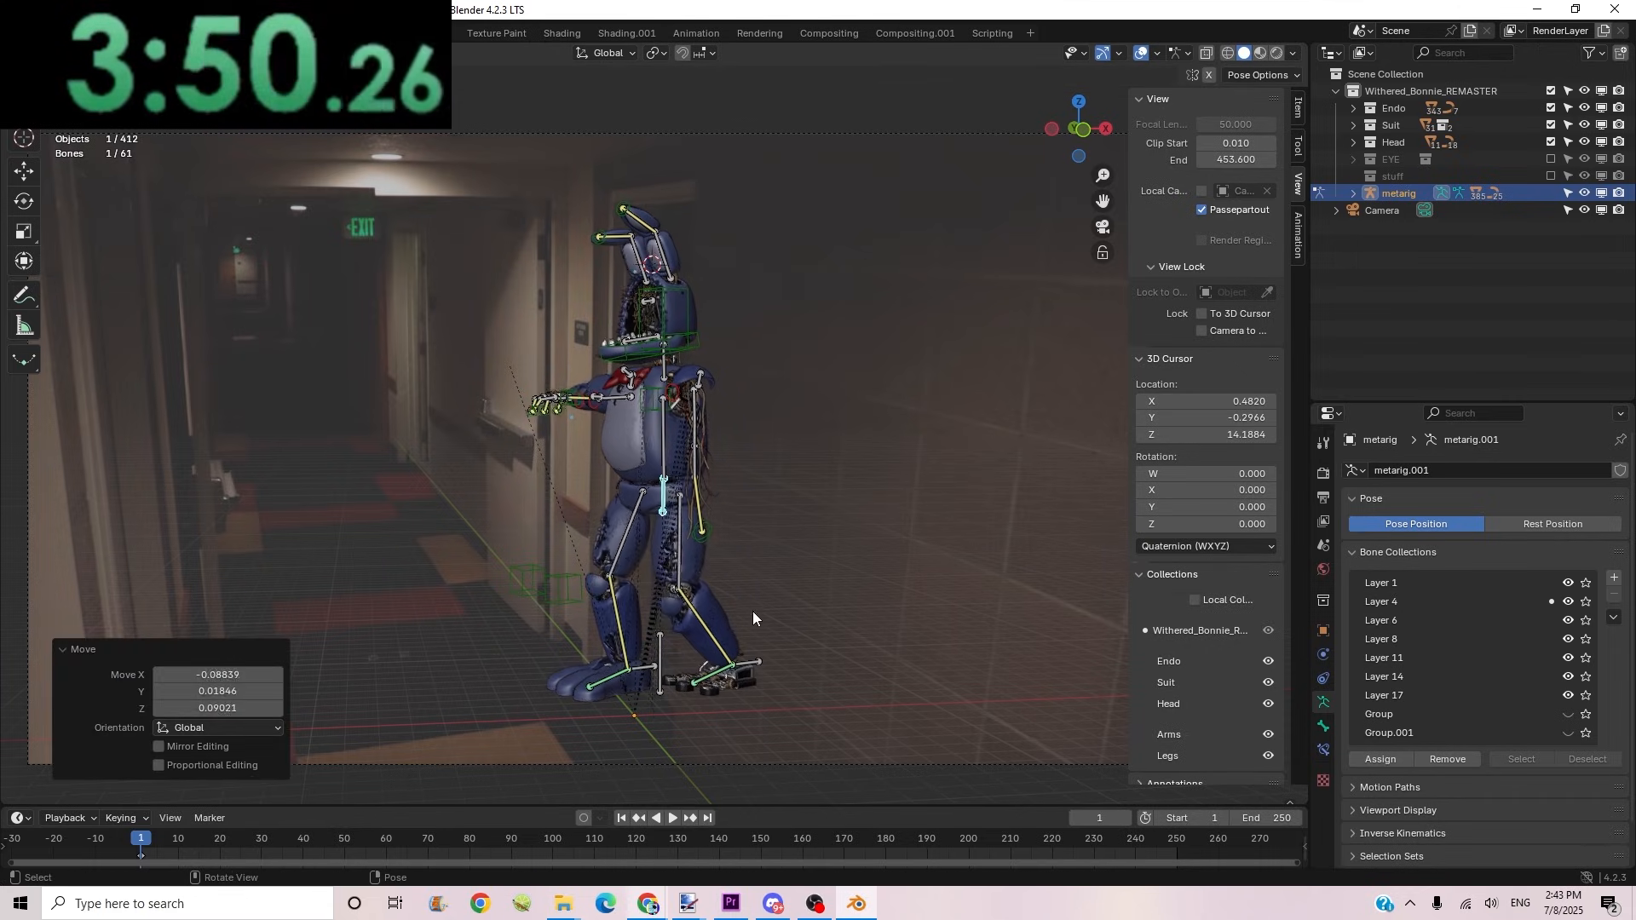
click(759, 661)
key(g)
click(767, 664)
Step: Lower Bonnie's outstretched arm with its hand control bone so the hand sits in front of the belly
click(583, 406)
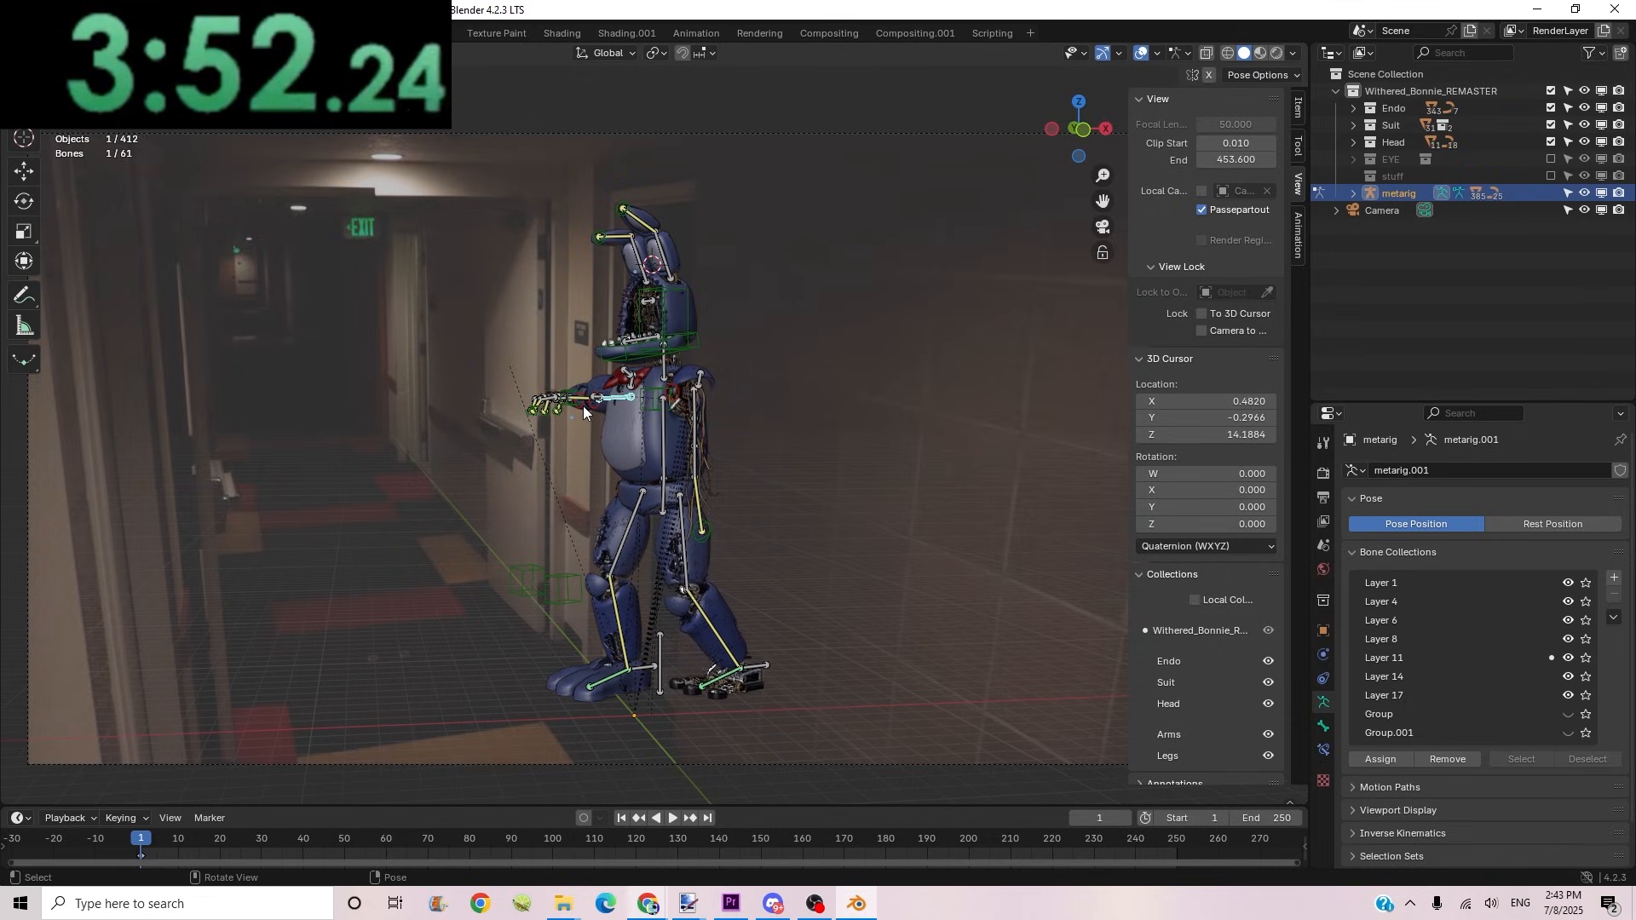
key(g)
click(569, 409)
click(563, 402)
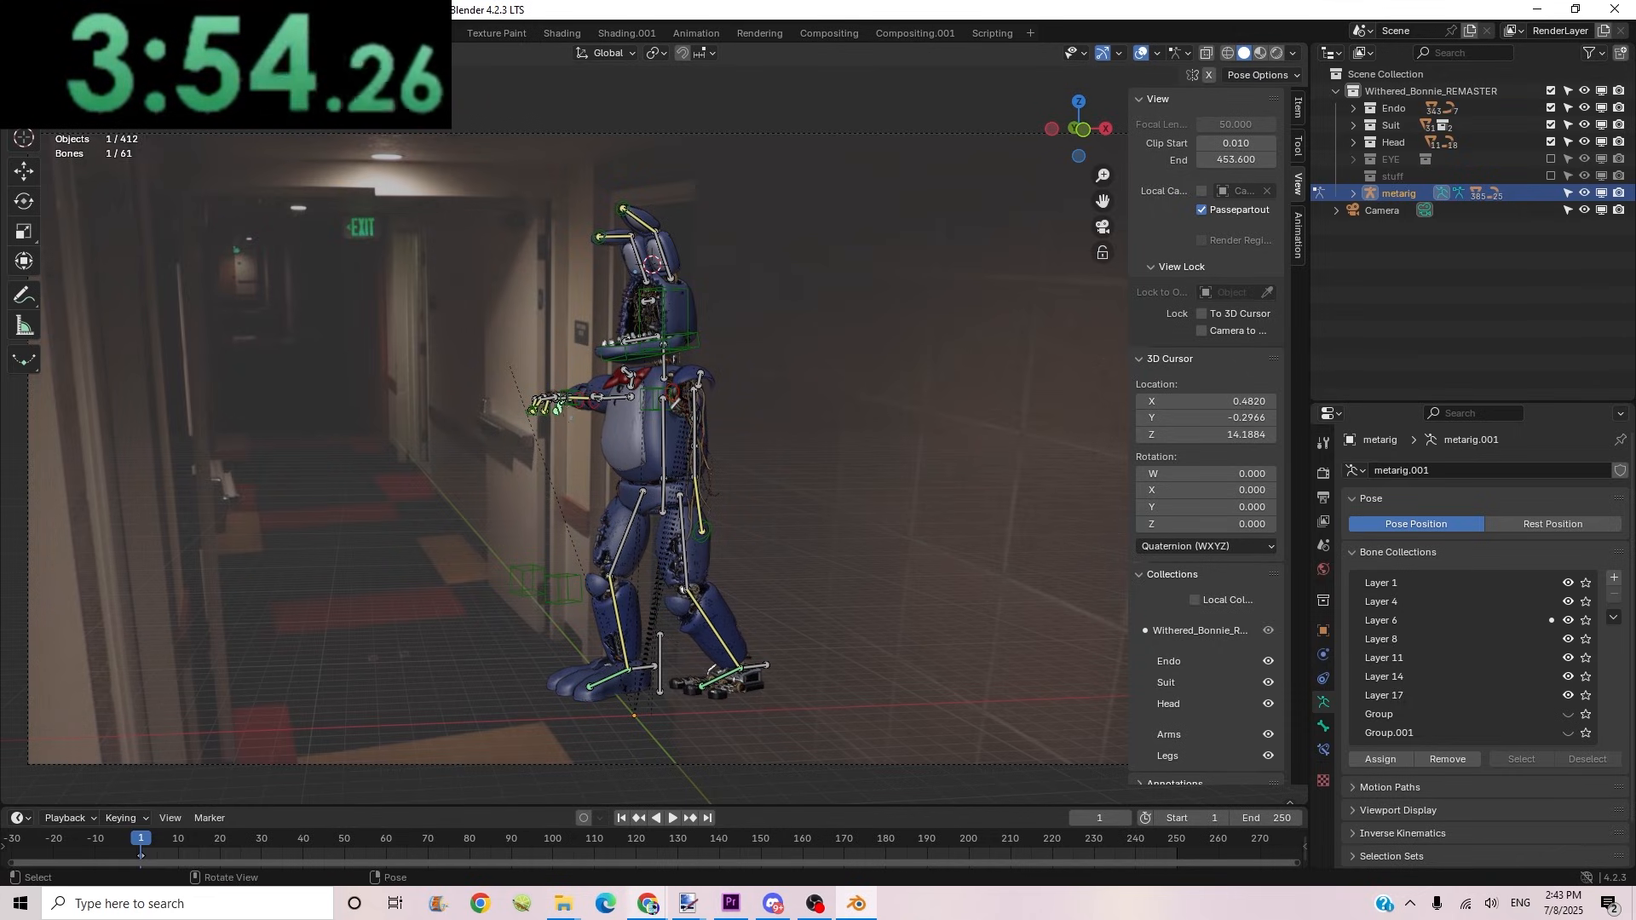
key(g)
click(565, 403)
click(571, 388)
key(g)
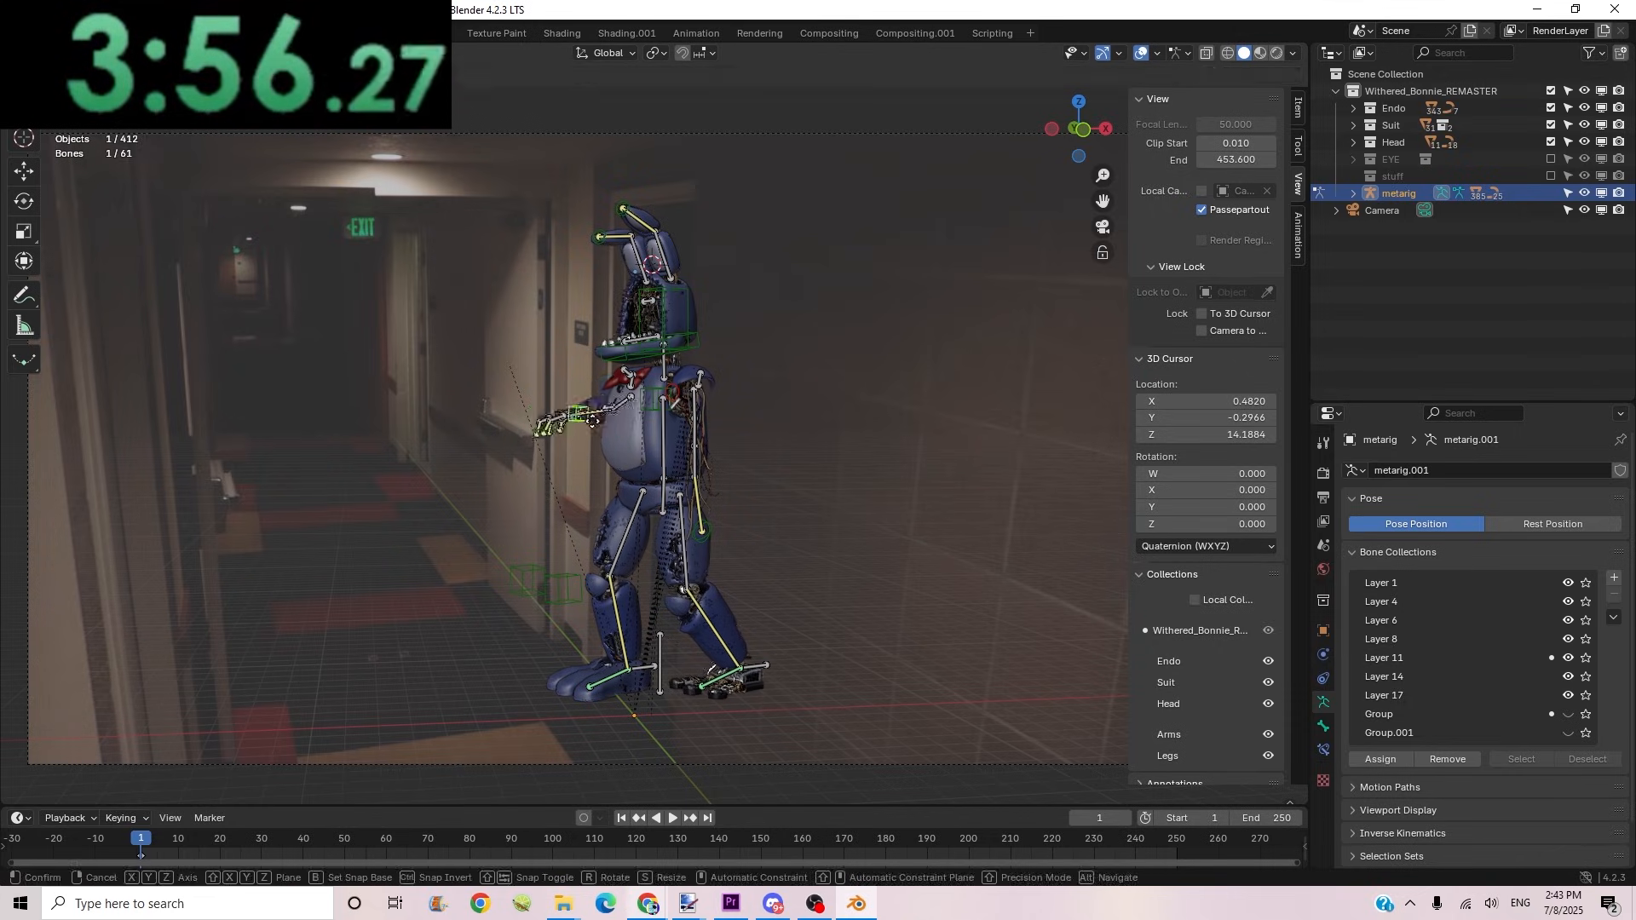
click(592, 434)
Step: Tilt the neck and head bones, and turn the face toward the camera with a trackball rotation of 14.9° and 29.2°
click(667, 374)
key(r)
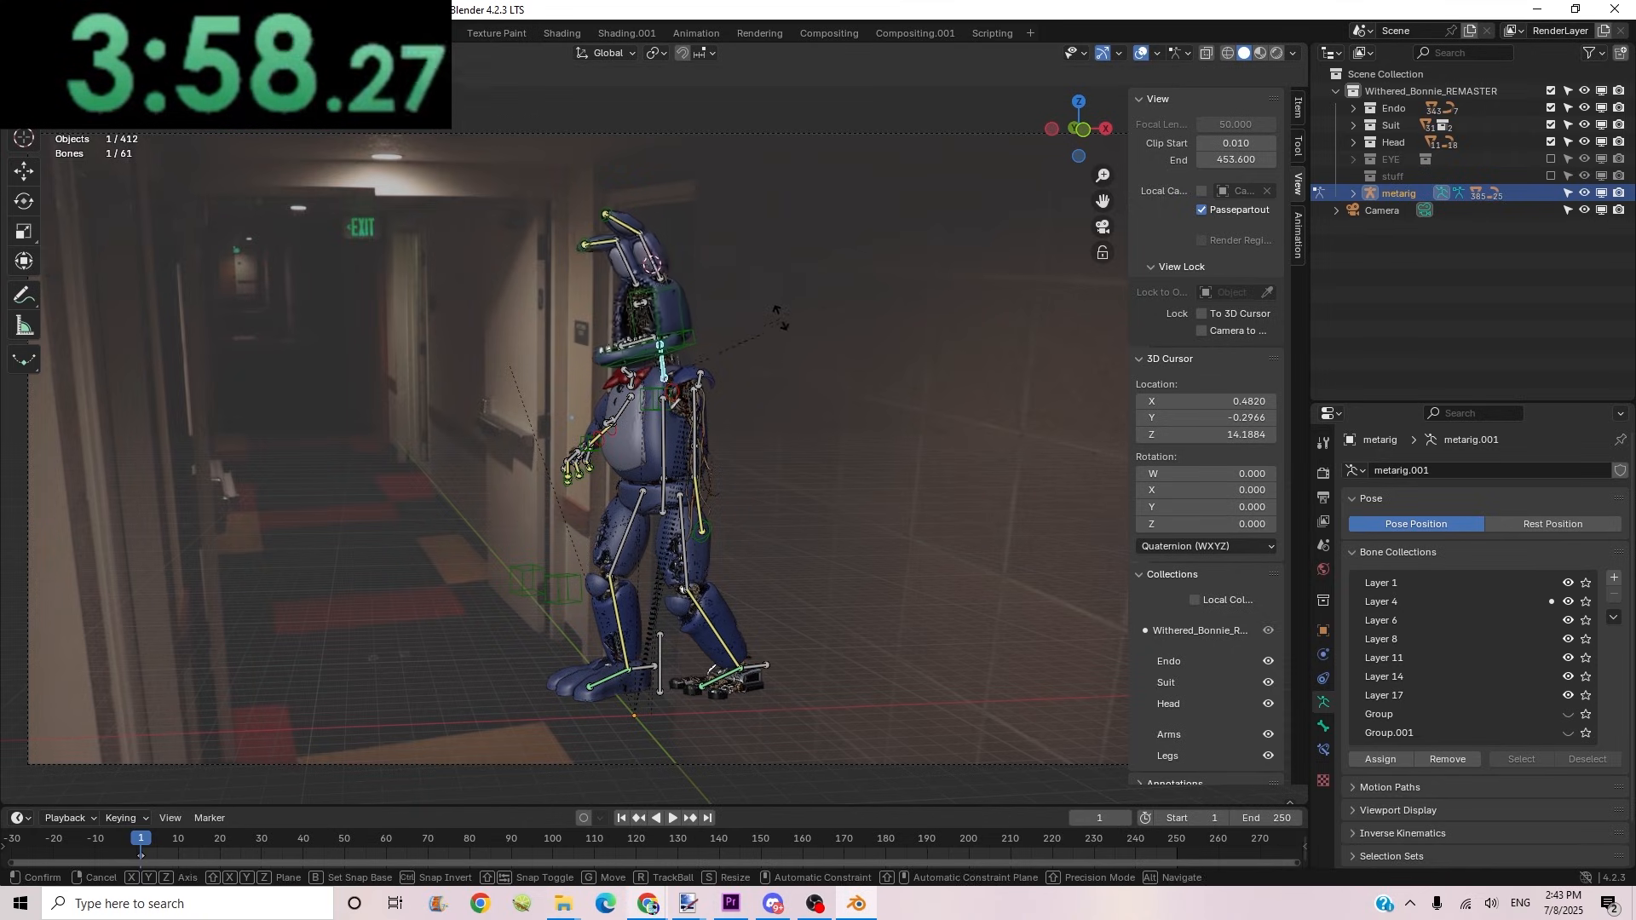
click(758, 324)
click(678, 314)
key(r)
click(801, 350)
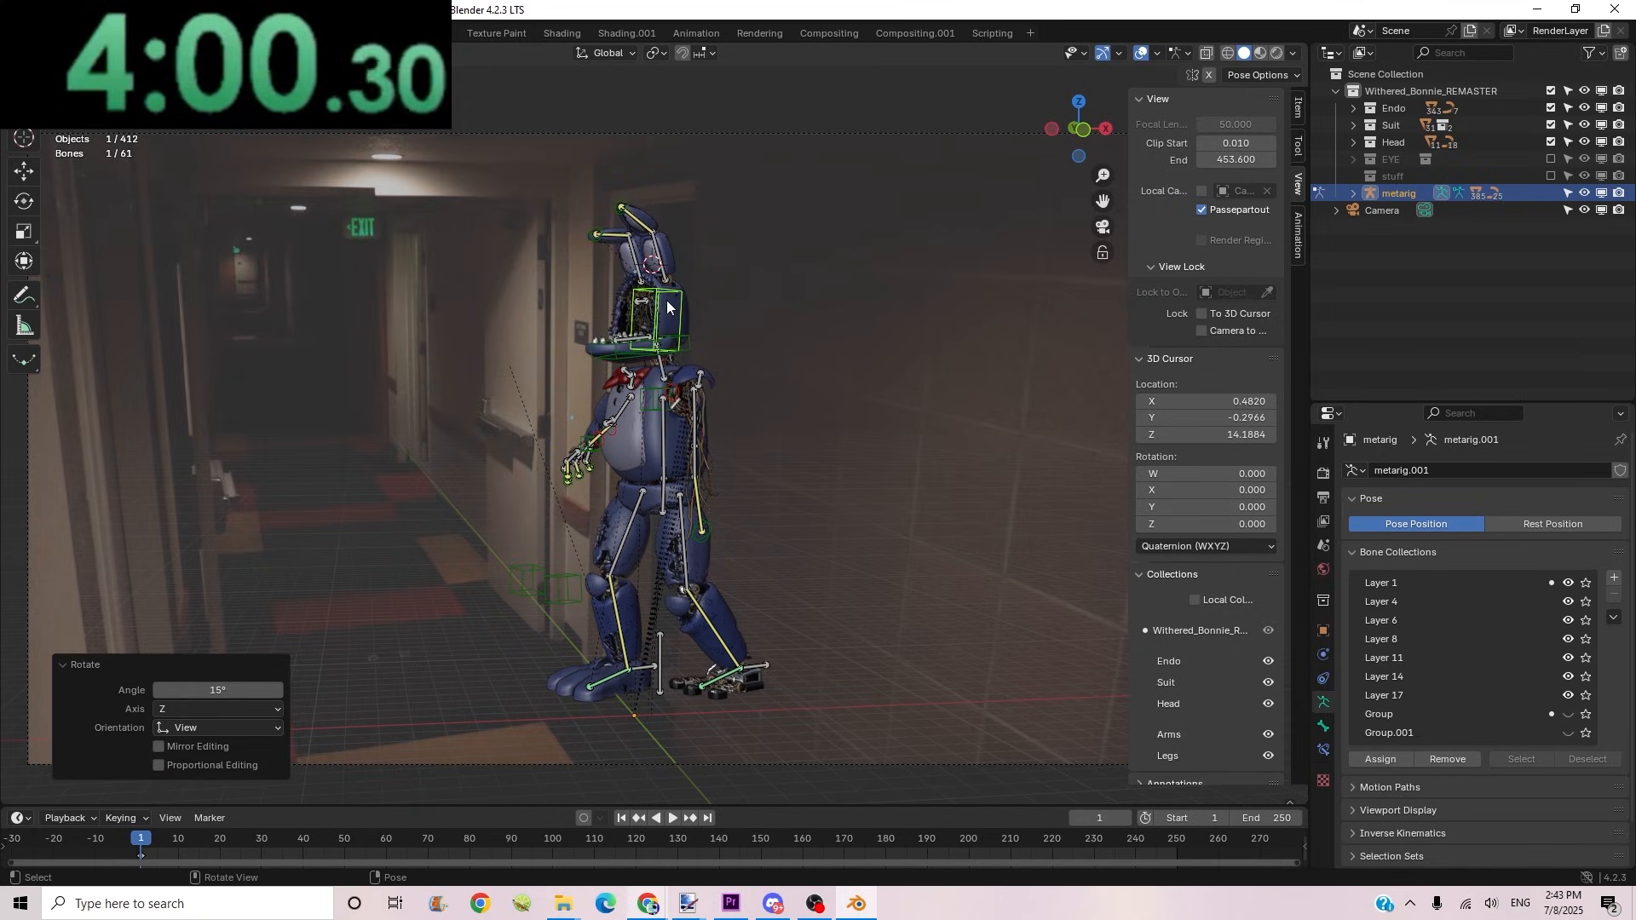
key(r)
key(r)
click(759, 433)
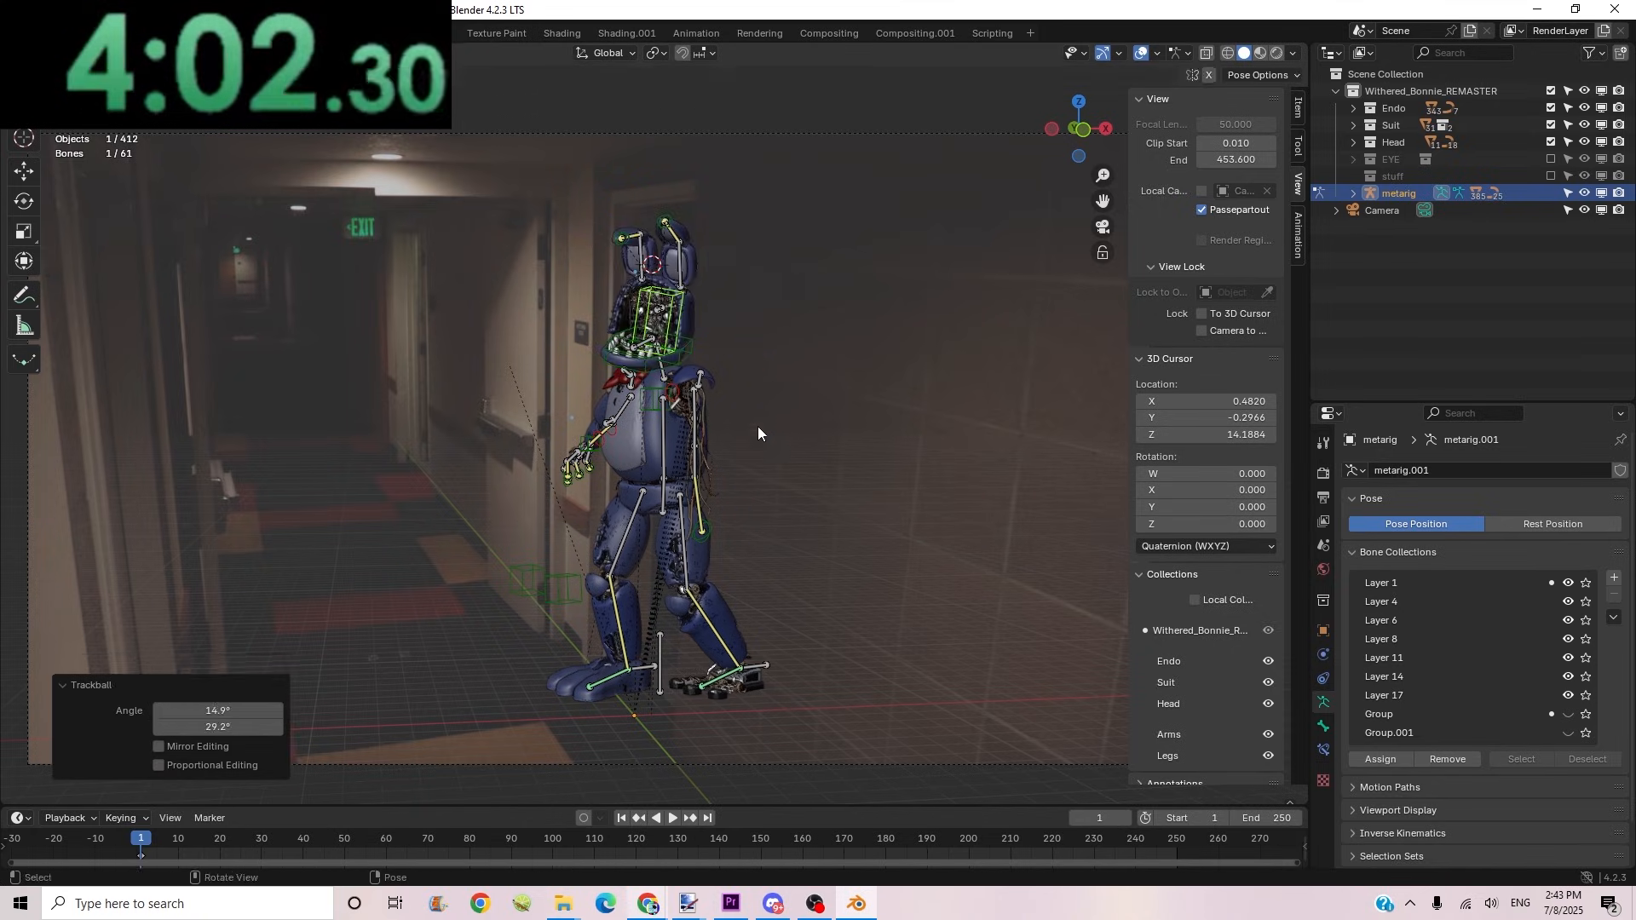
Step: Move the root bone about 1.56 along X to shift the whole character away from the doorway
click(664, 498)
click(659, 660)
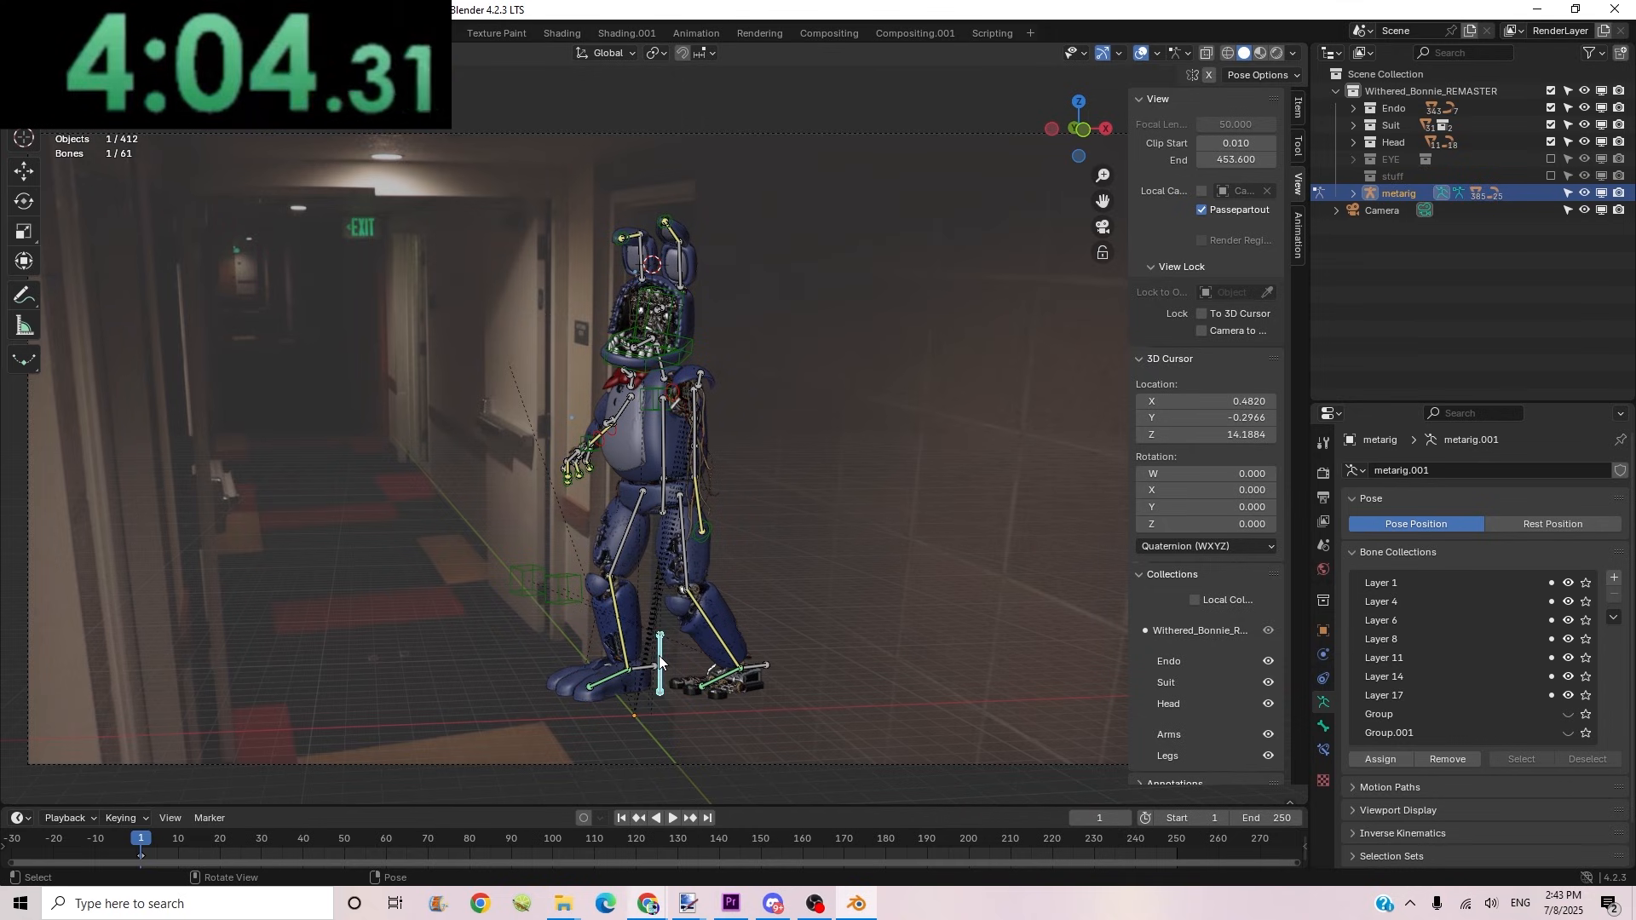
key(g)
key(x)
click(662, 535)
Step: Rotate the hand bone freely and raise the forearm to chest height in front of Bonnie
scroll(600, 491, up, 3)
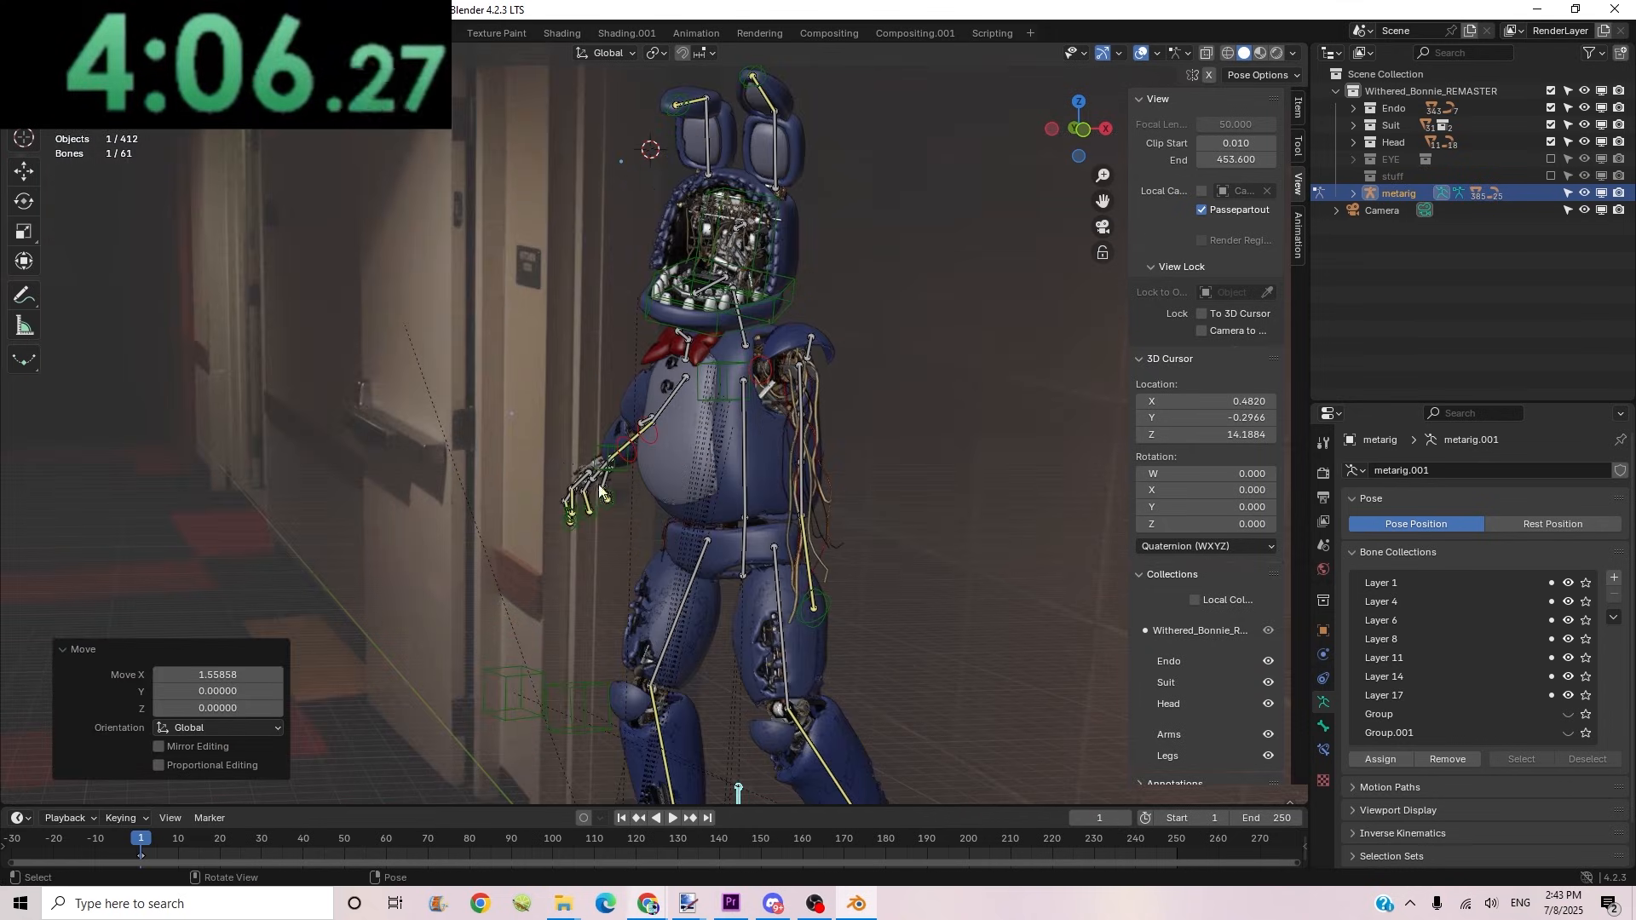
click(610, 462)
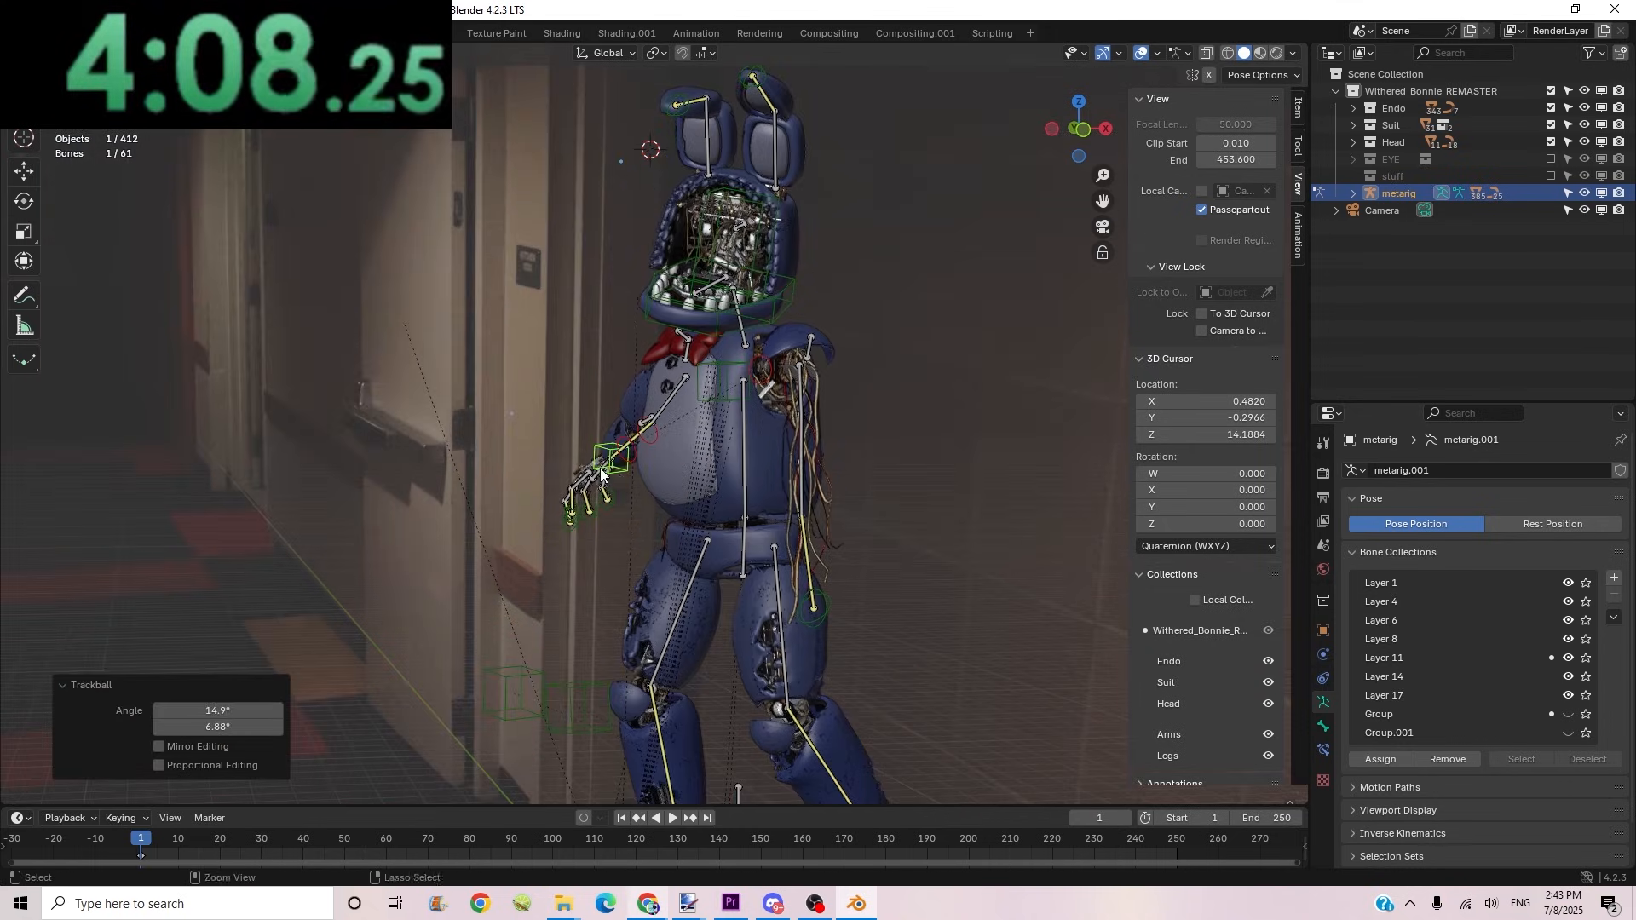
key(r)
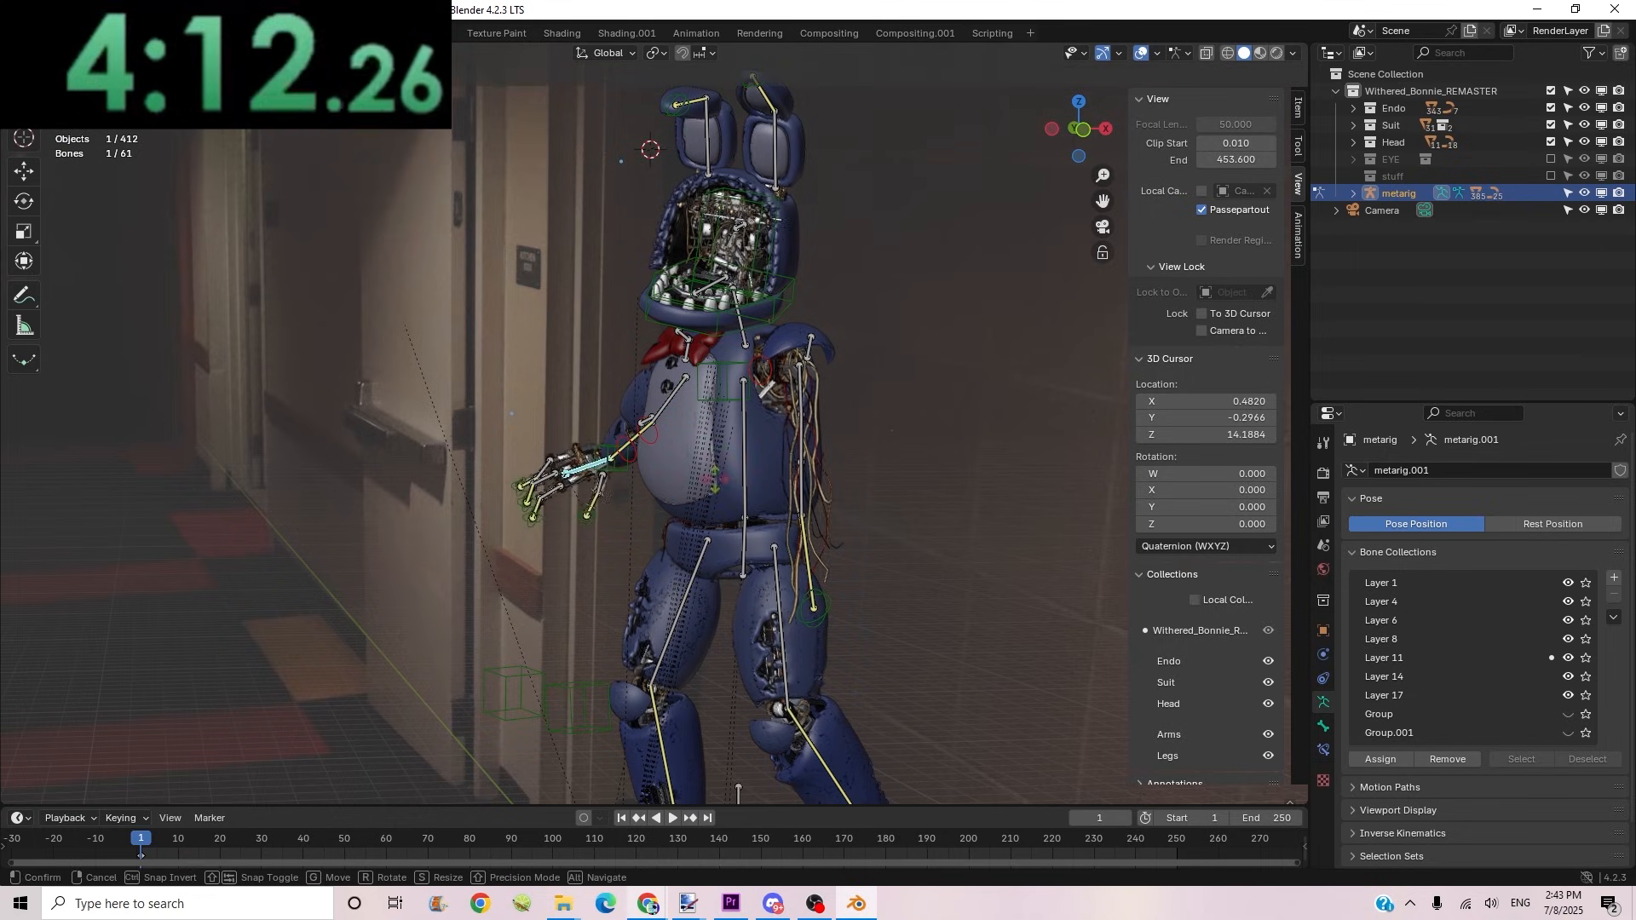
click(599, 456)
click(599, 456)
key(g)
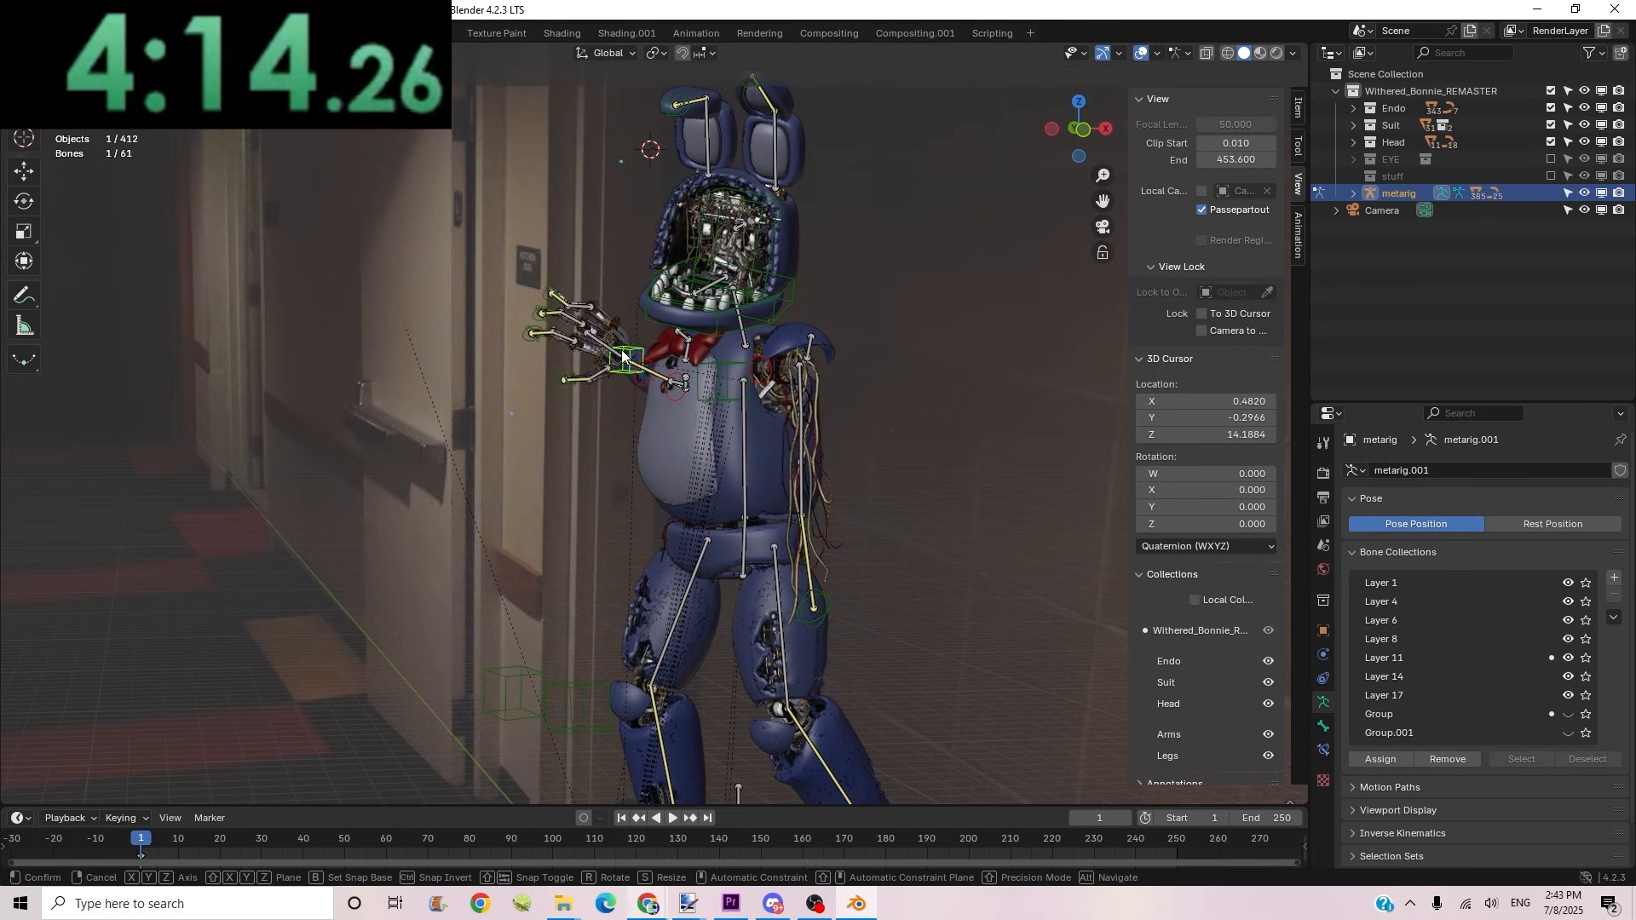
click(605, 358)
Step: Turn the raised hand with a trackball rotation and rotate it -18.7° in the view plane to level the fingers
click(604, 356)
key(r)
key(r)
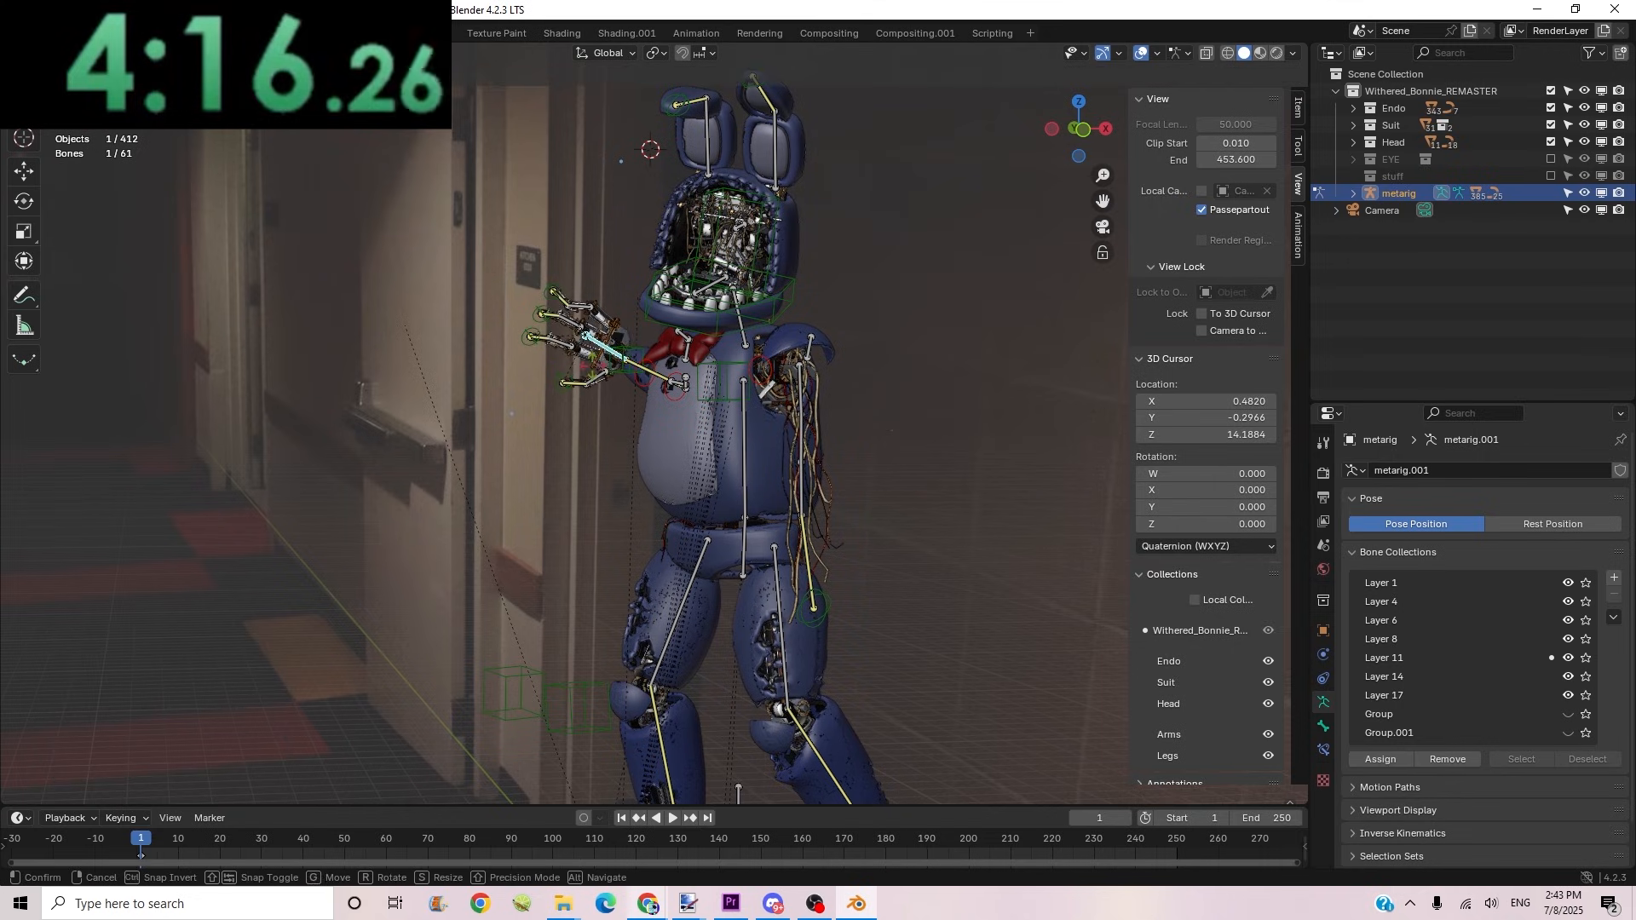
click(751, 381)
key(r)
click(743, 327)
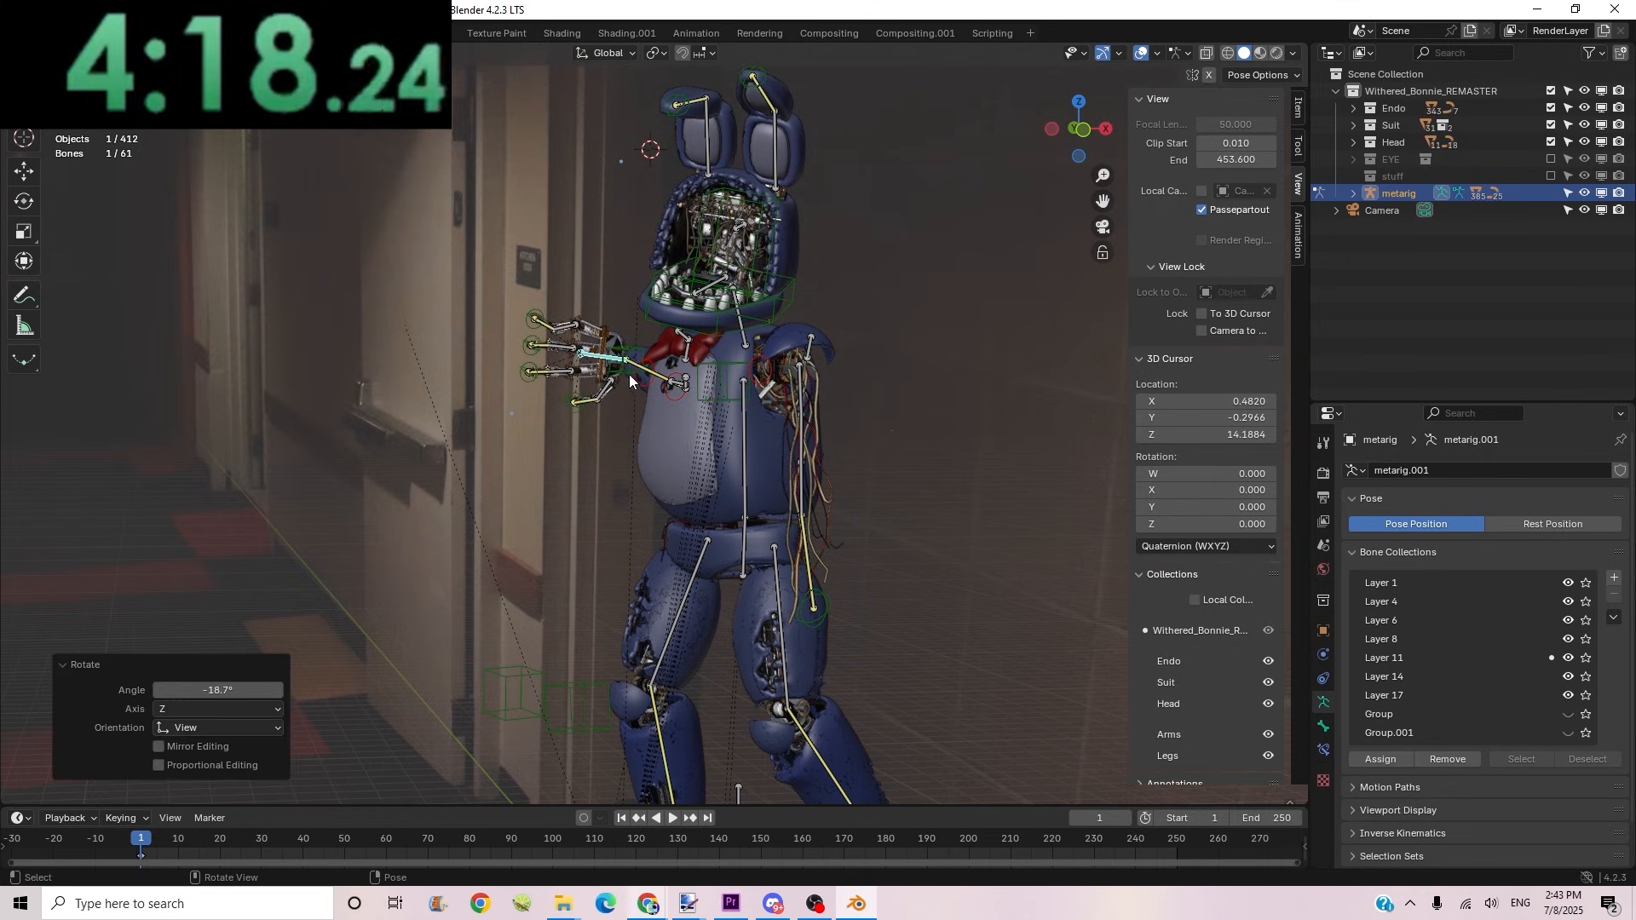
Step: Lower the hand about 0.54 in Z and turn the palm with a 13.2°, -38.4° trackball rotation plus a 15° view rotation
click(627, 369)
key(g)
click(641, 394)
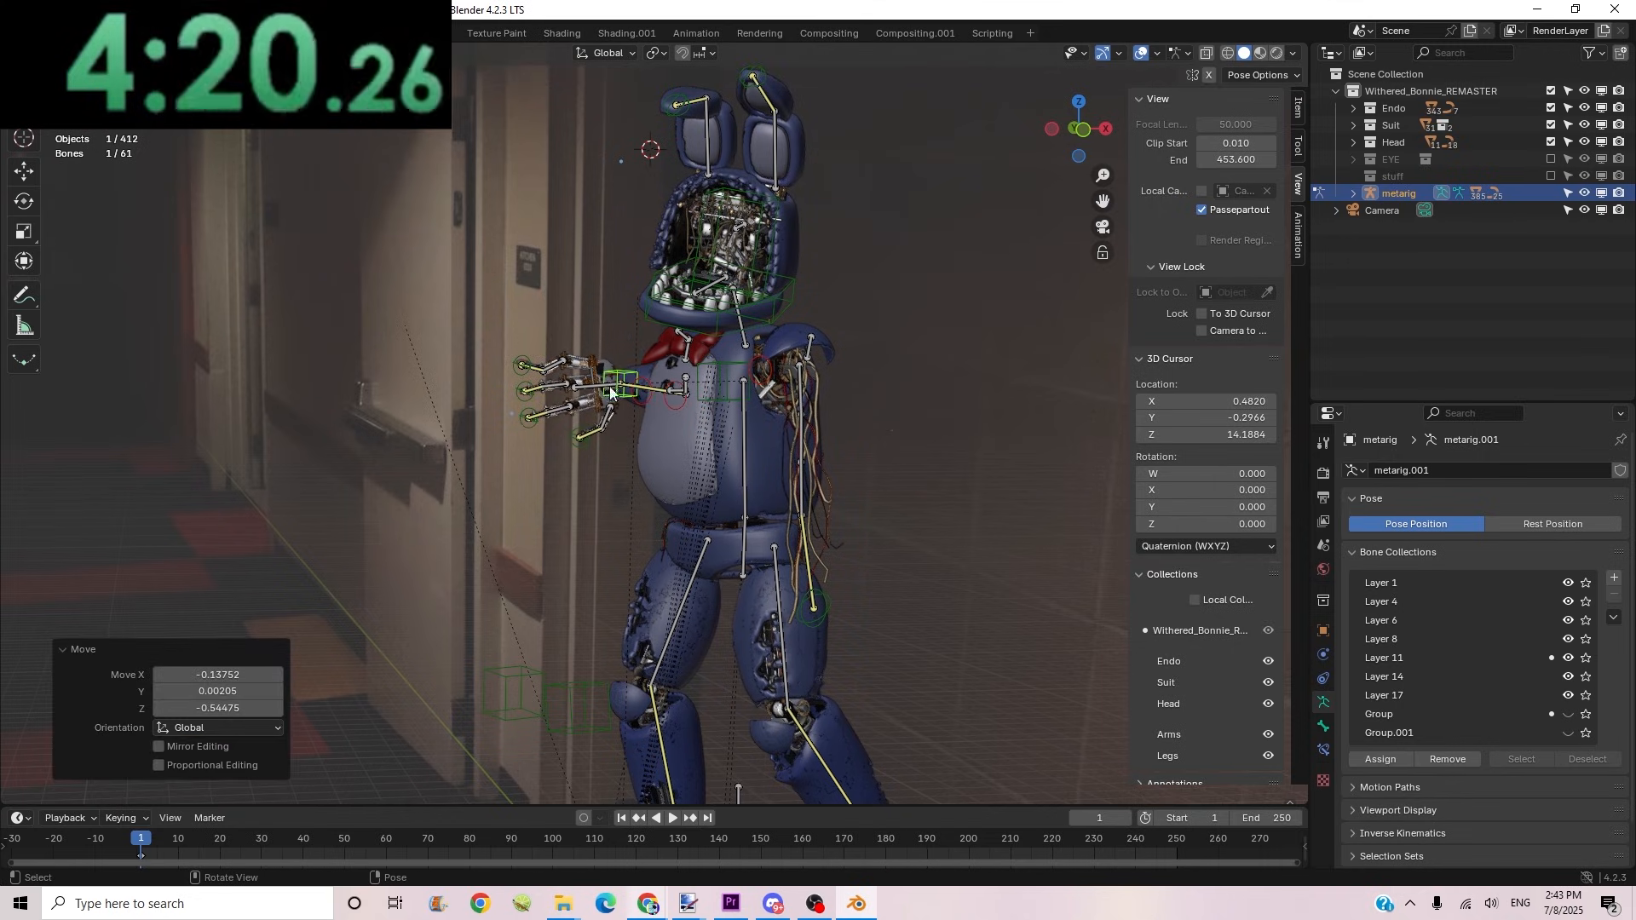
key(r)
key(r)
click(696, 458)
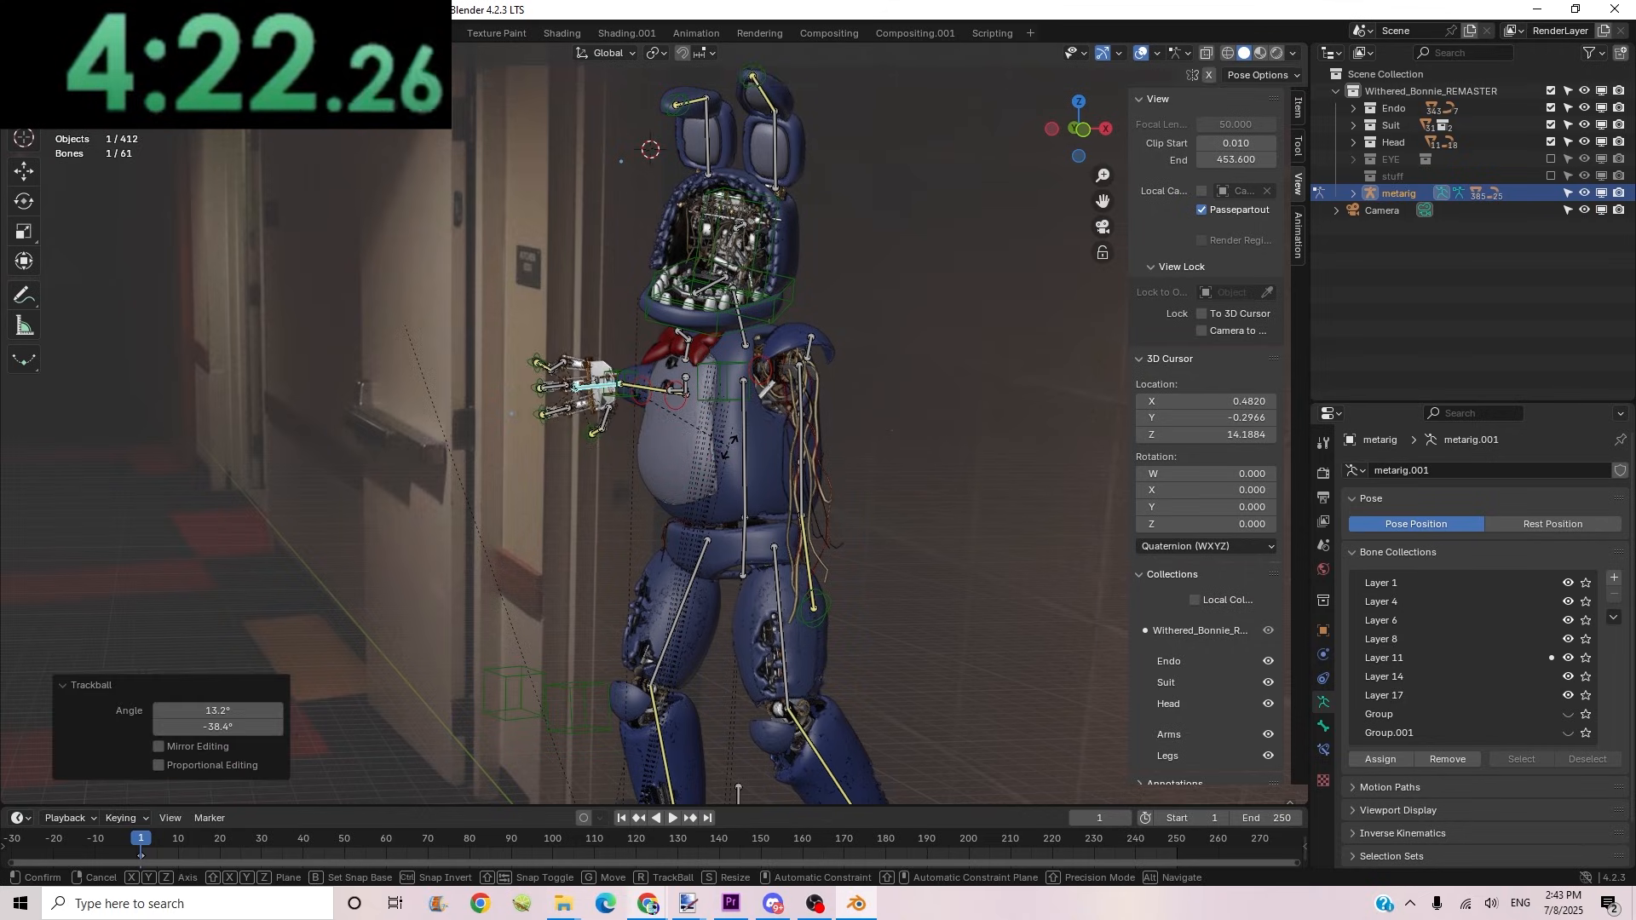
key(r)
click(712, 475)
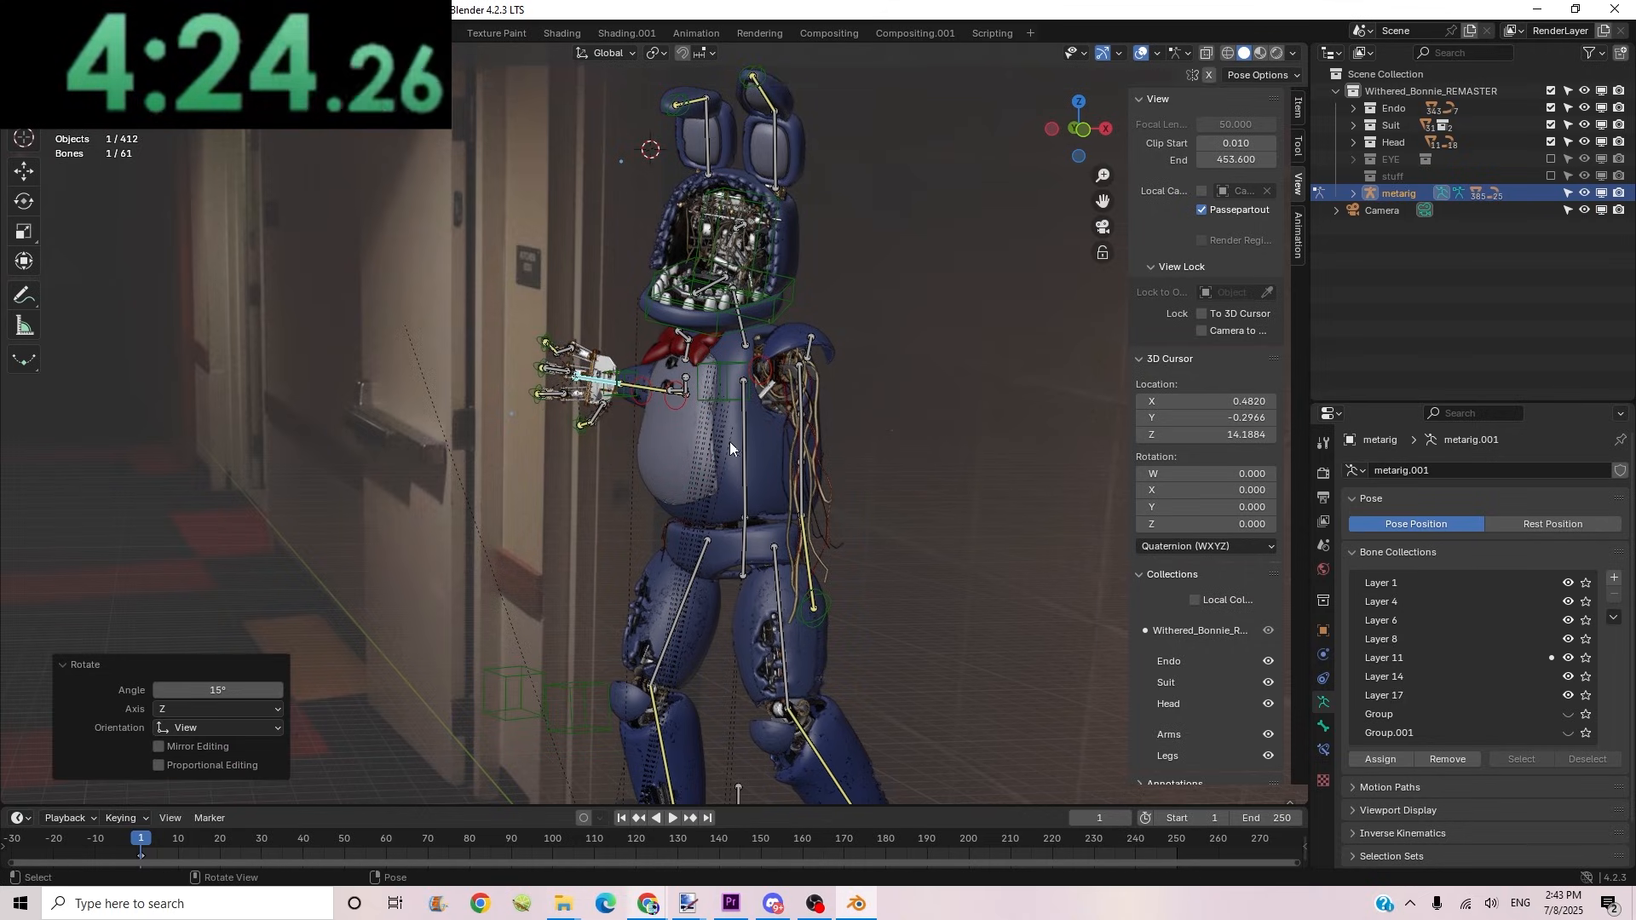
Step: Move the front foot bone about -0.24 along X, and undo a farther, raised placement of that foot
scroll(730, 441, down, 3)
scroll(667, 439, up, 2)
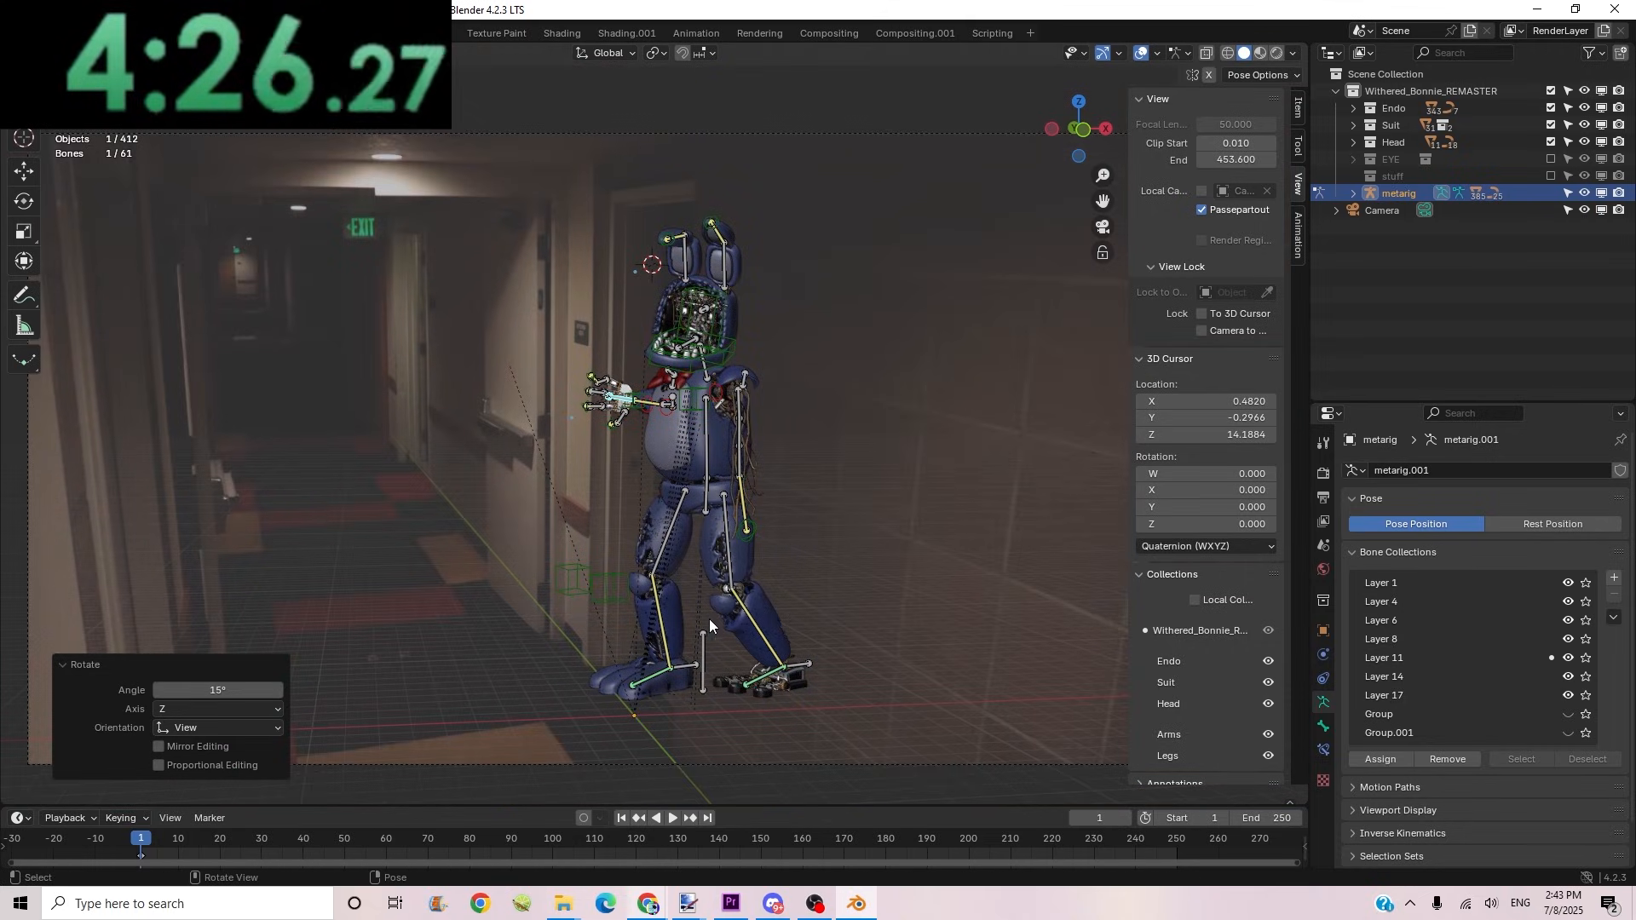
click(687, 672)
key(g)
click(692, 703)
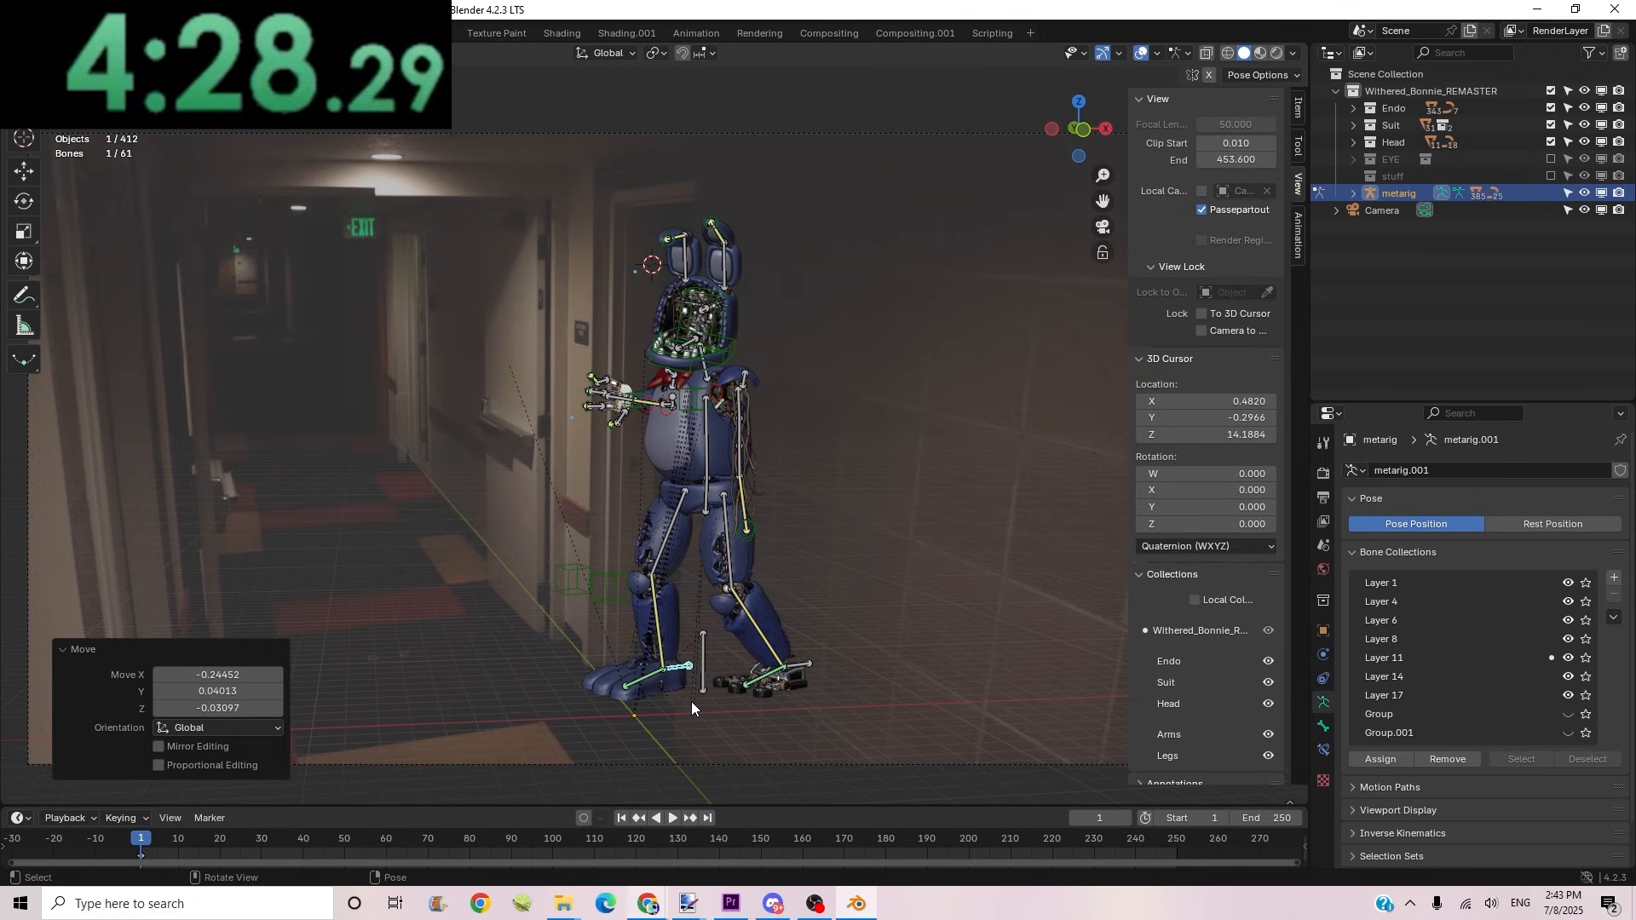
key(ctrl+z)
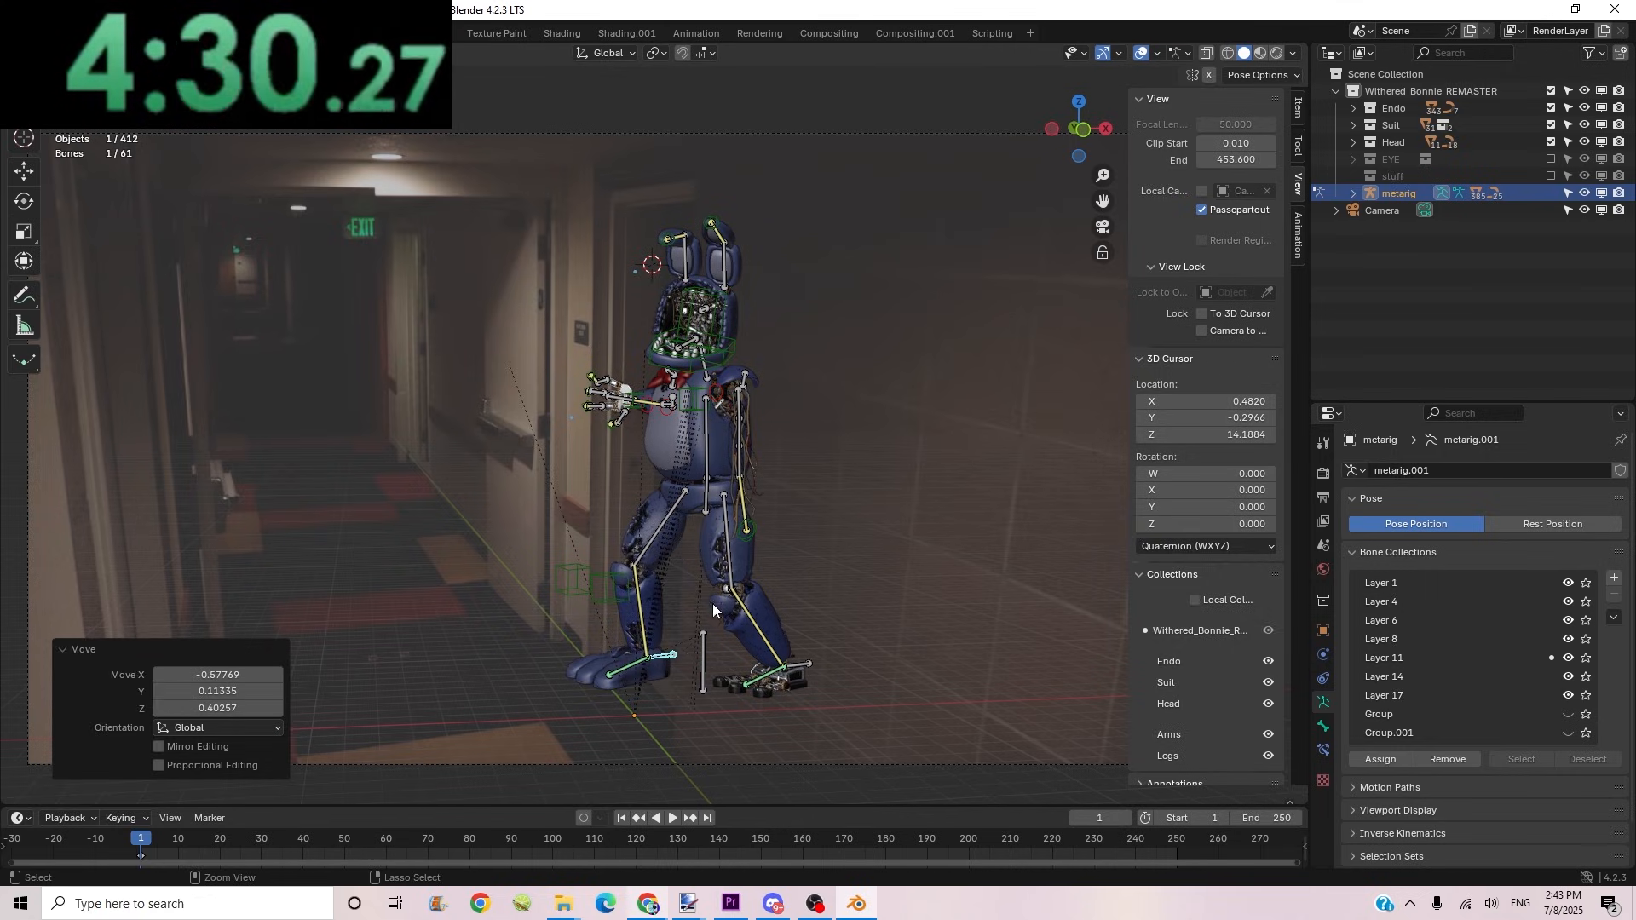
key(ctrl+shift+z)
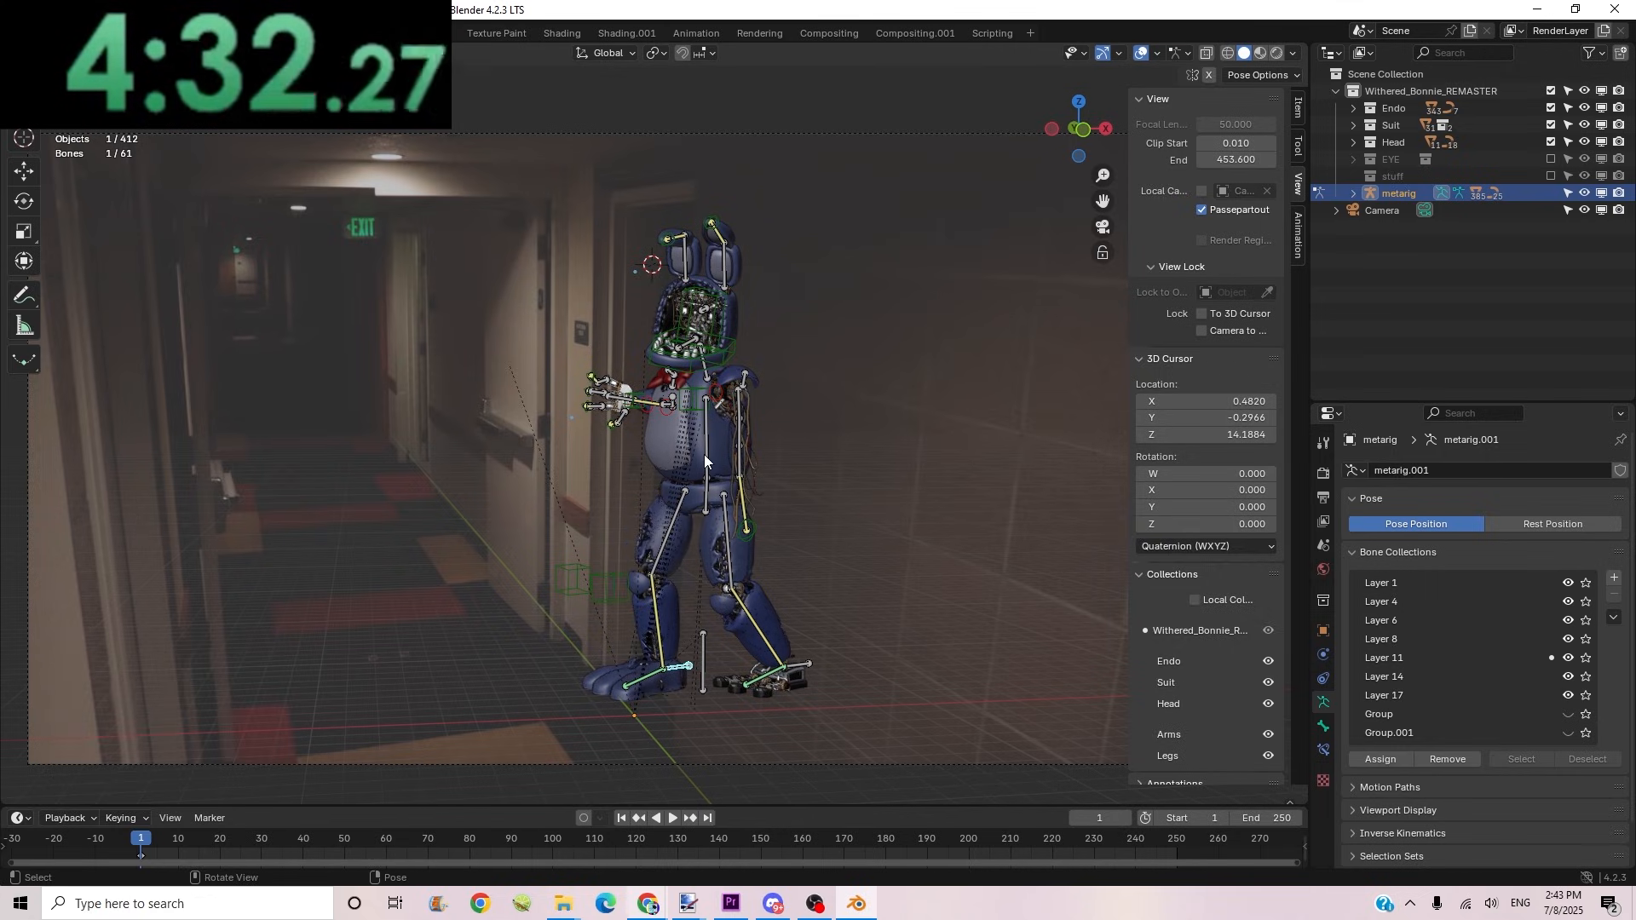
Step: Return the rig to Object Mode, deselect everything and switch the viewport to Rendered shading
scroll(704, 453, down, 1)
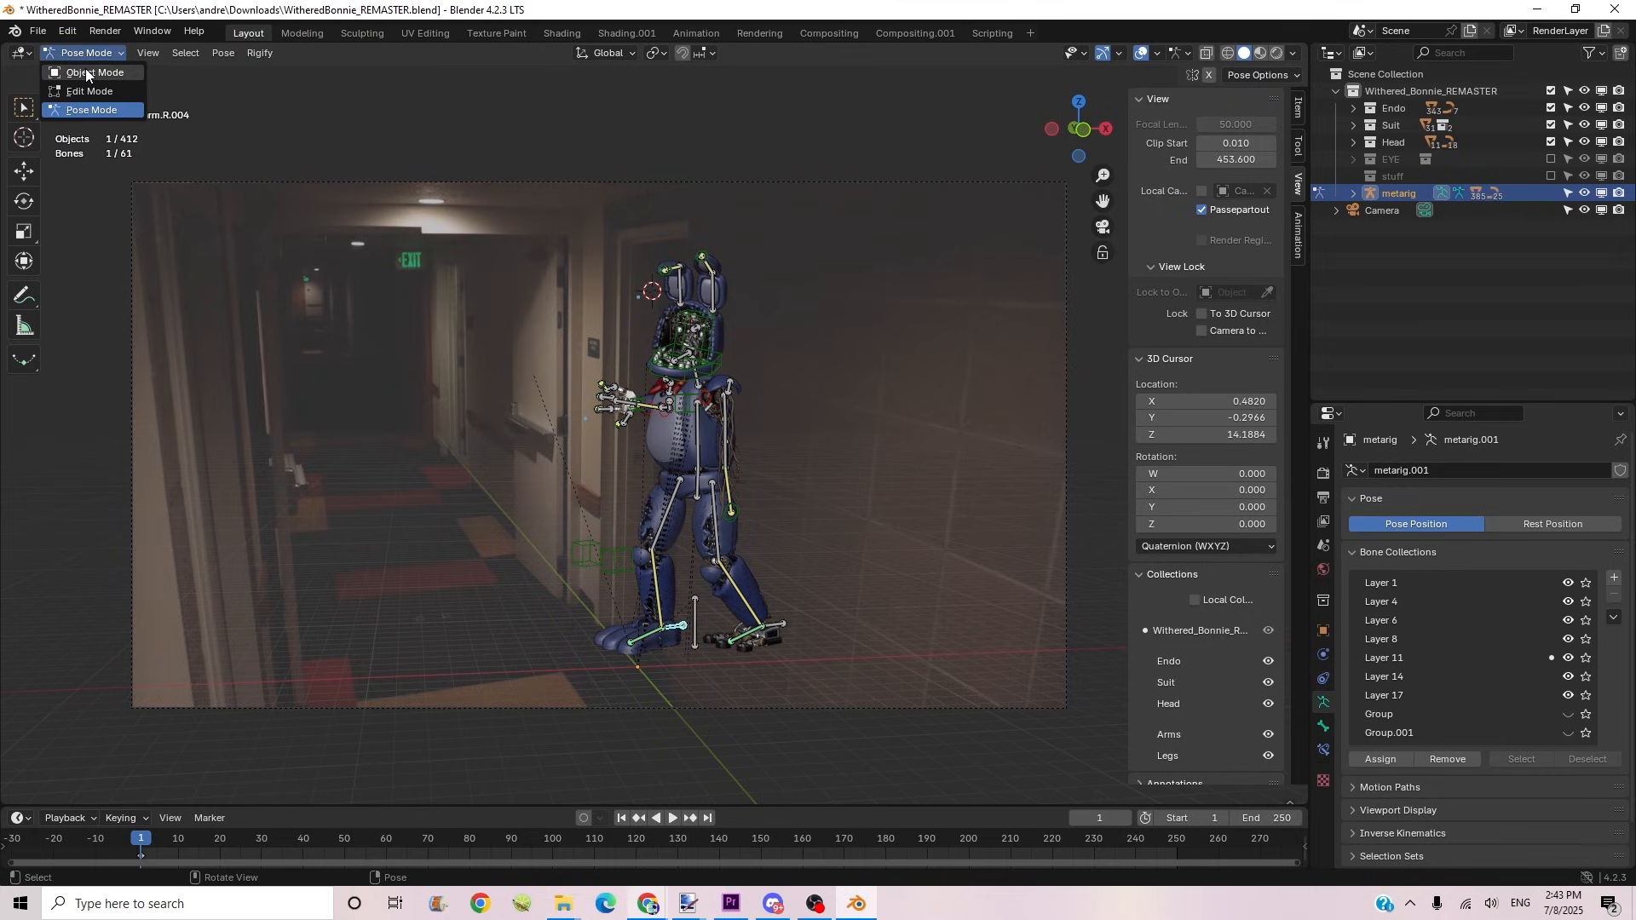
click(86, 72)
click(772, 380)
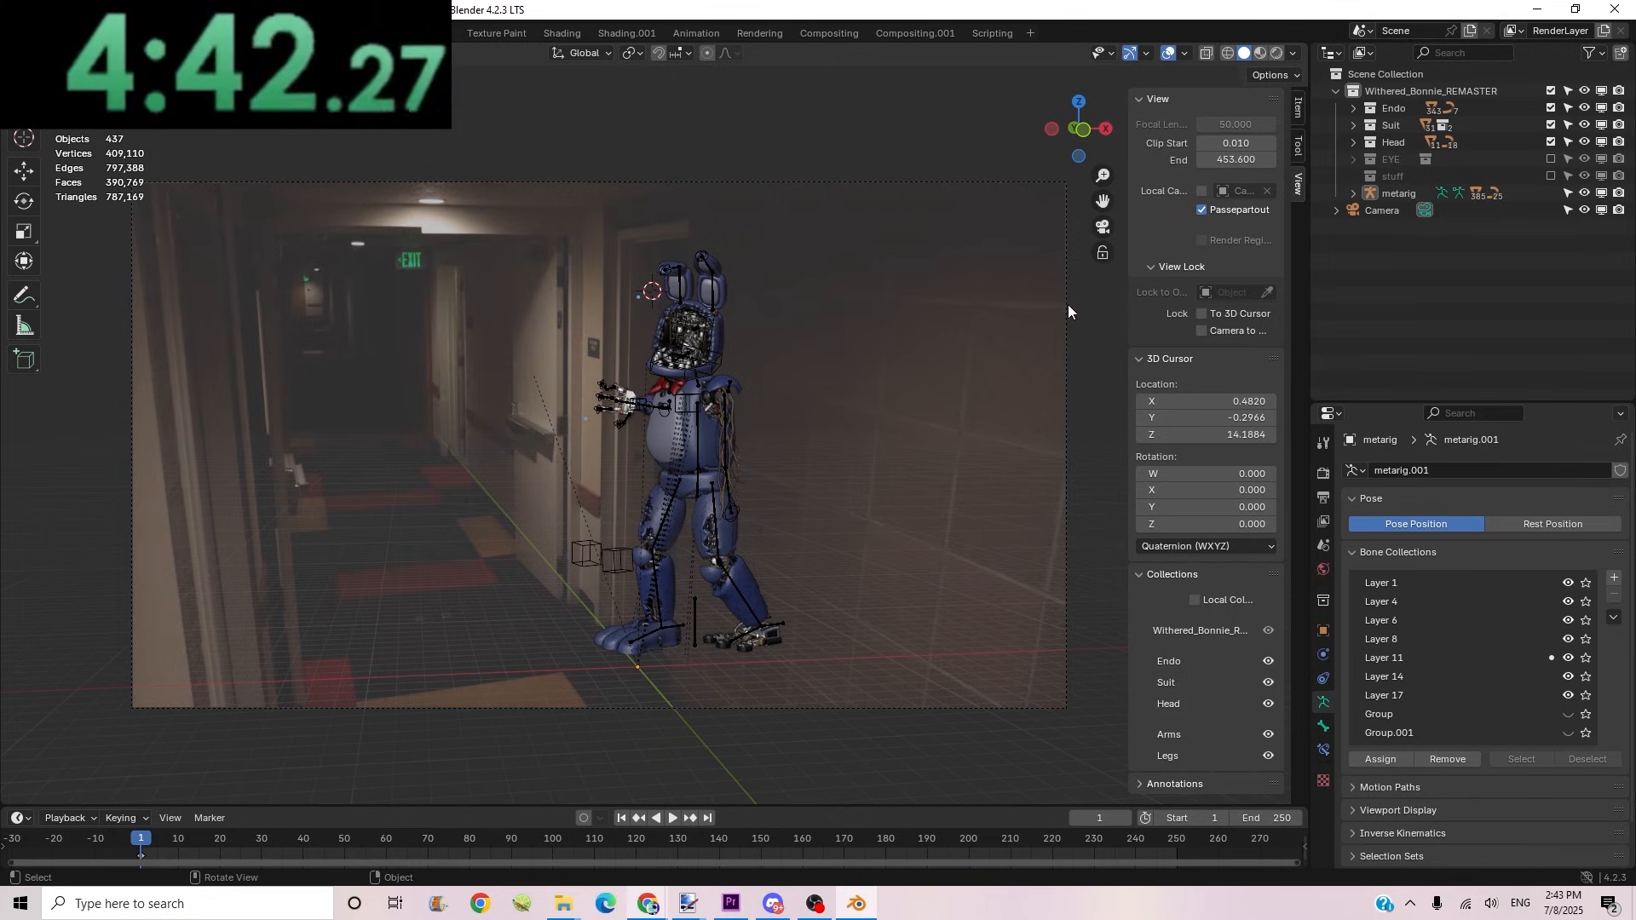
click(1276, 53)
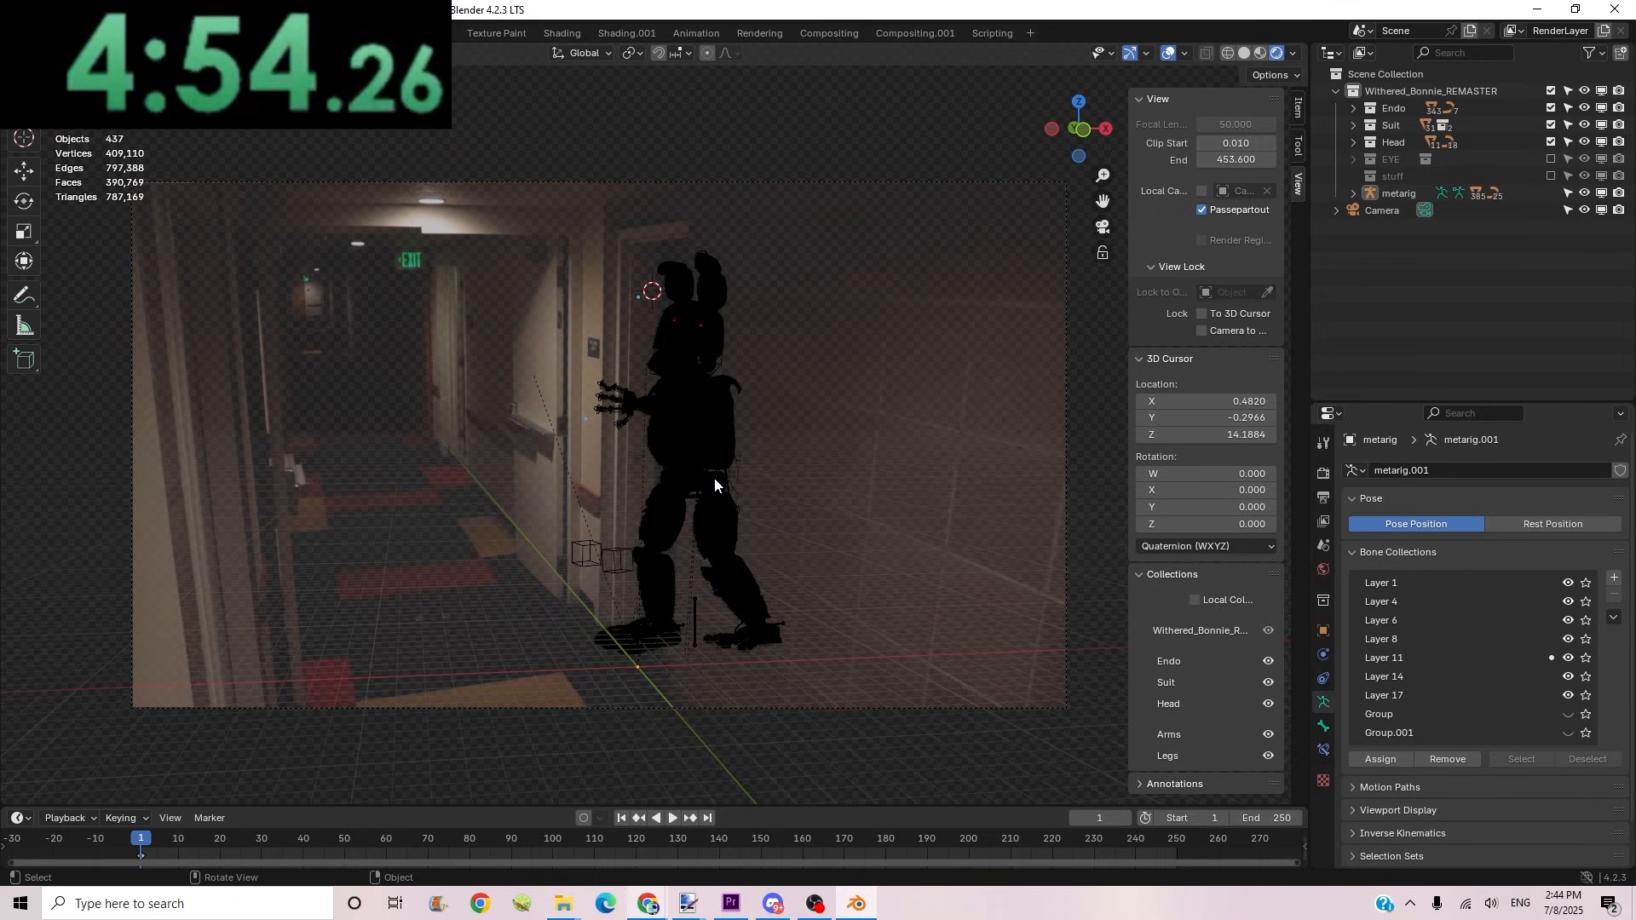
Step: Add a Spot light and move it about -7.86 in X, 1.45 in Y and 3.24 in Z towards the hallway ceiling lamp
click(560, 712)
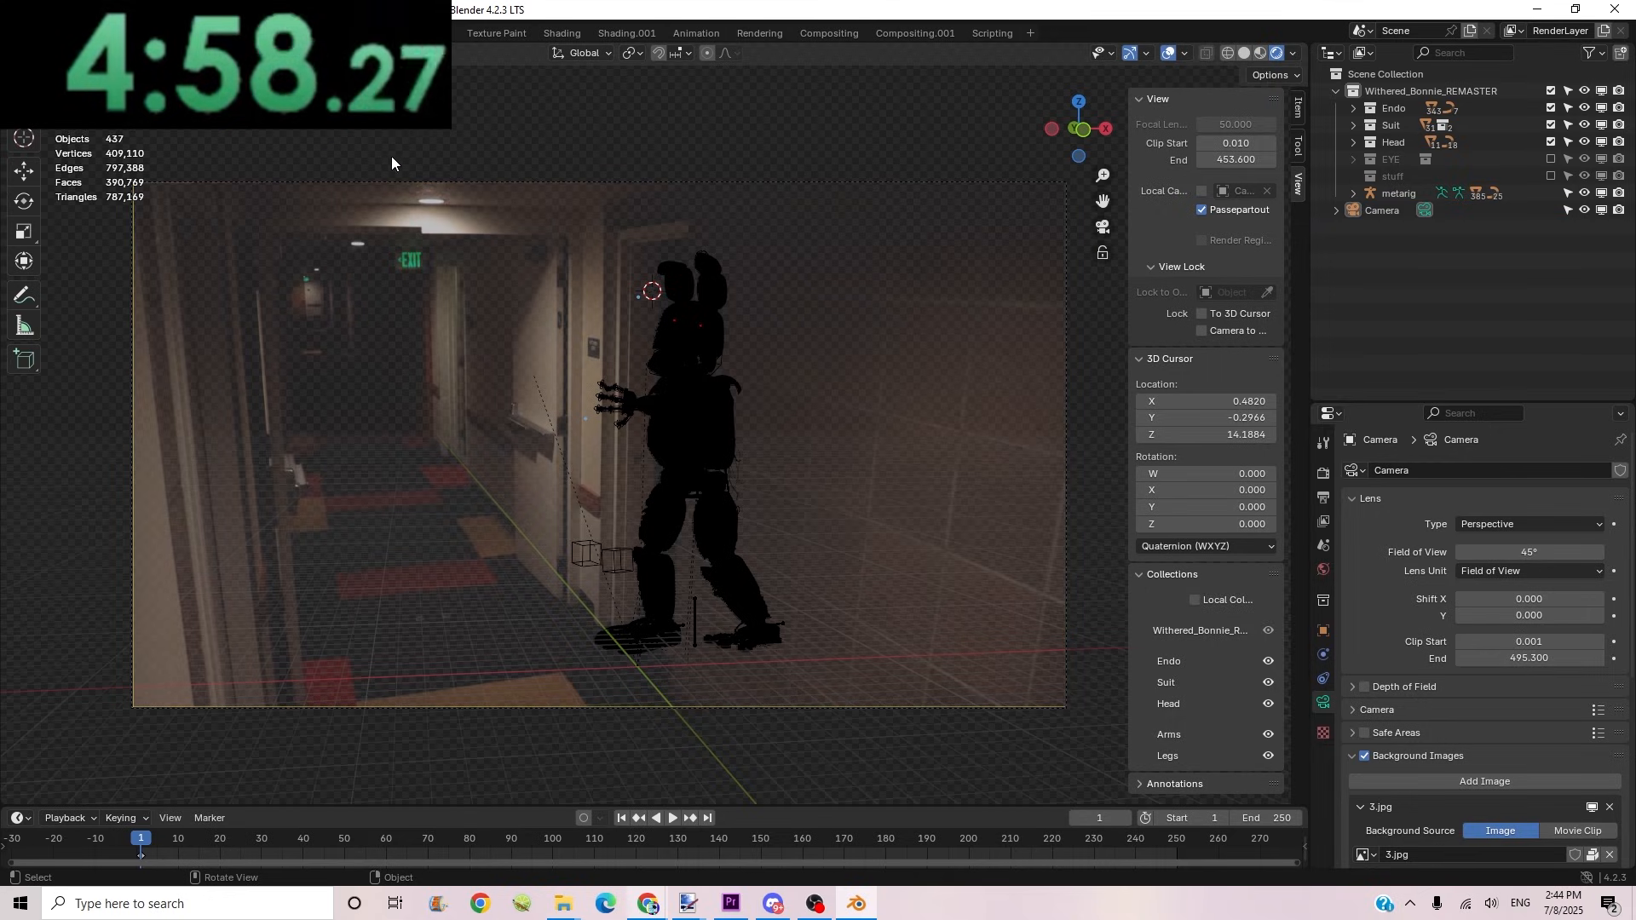
key(shift+a)
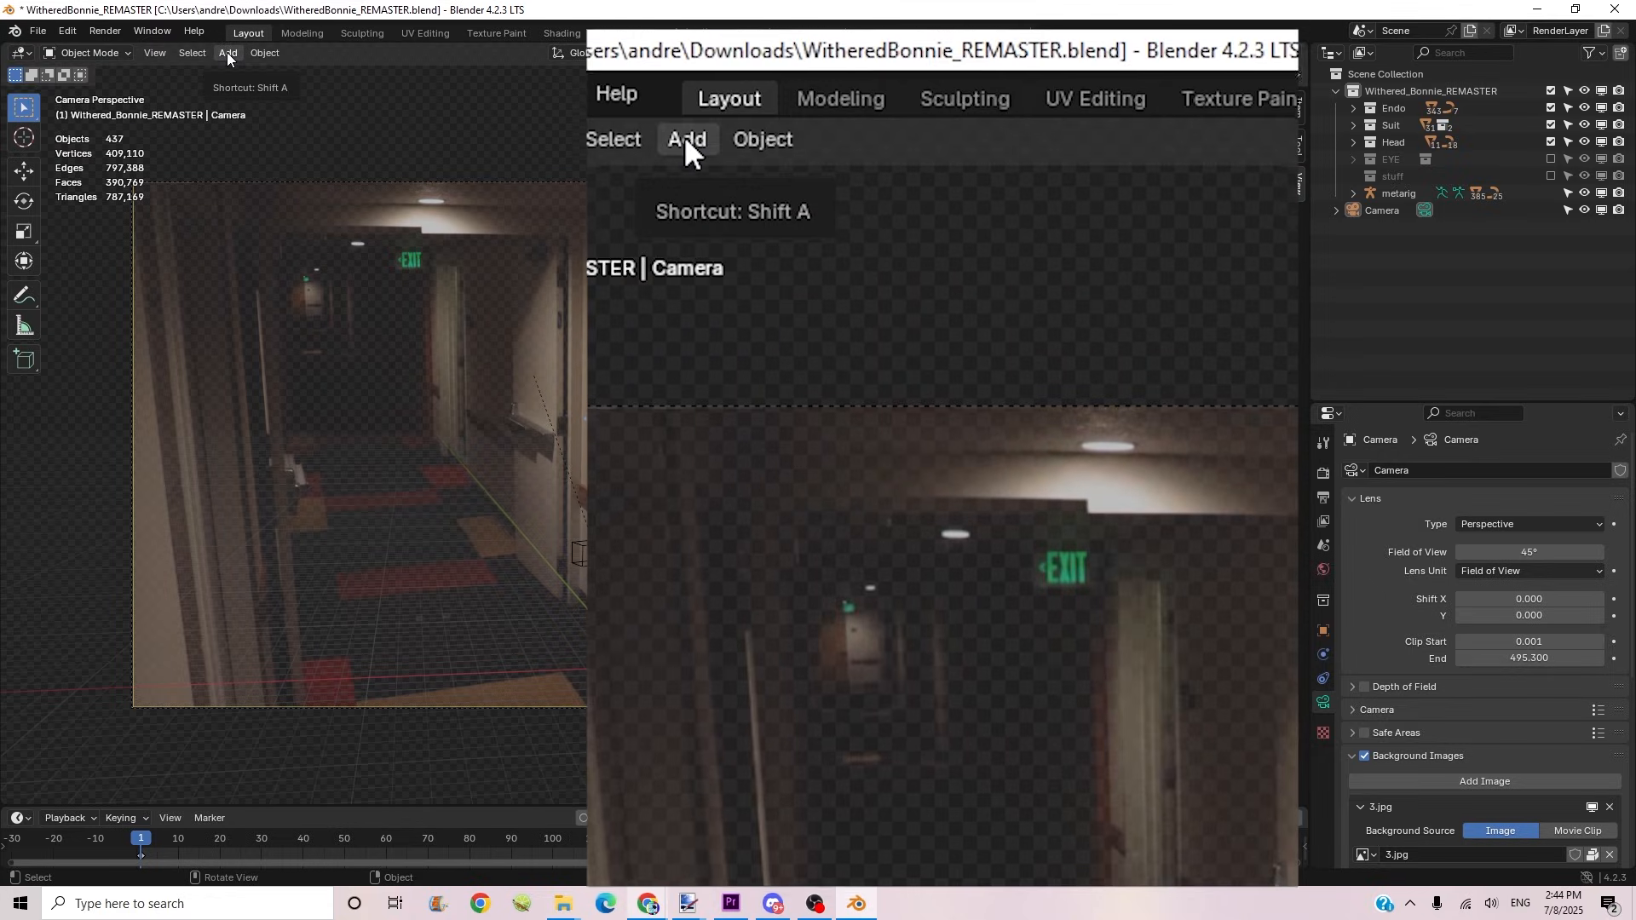
click(227, 53)
mouse_move(290, 278)
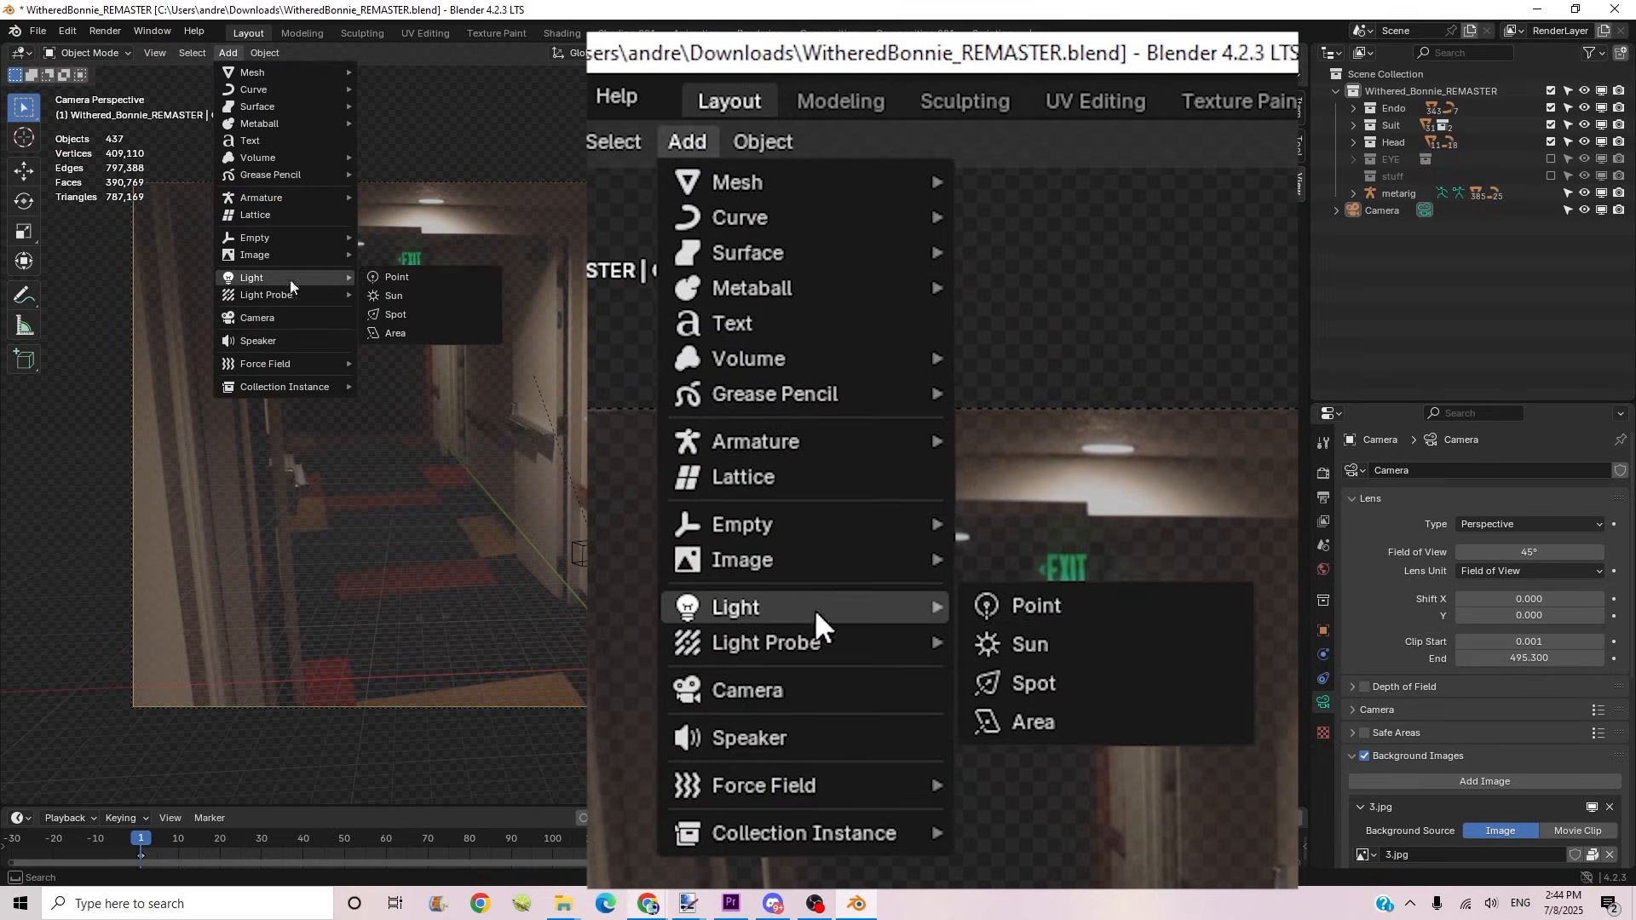
click(402, 316)
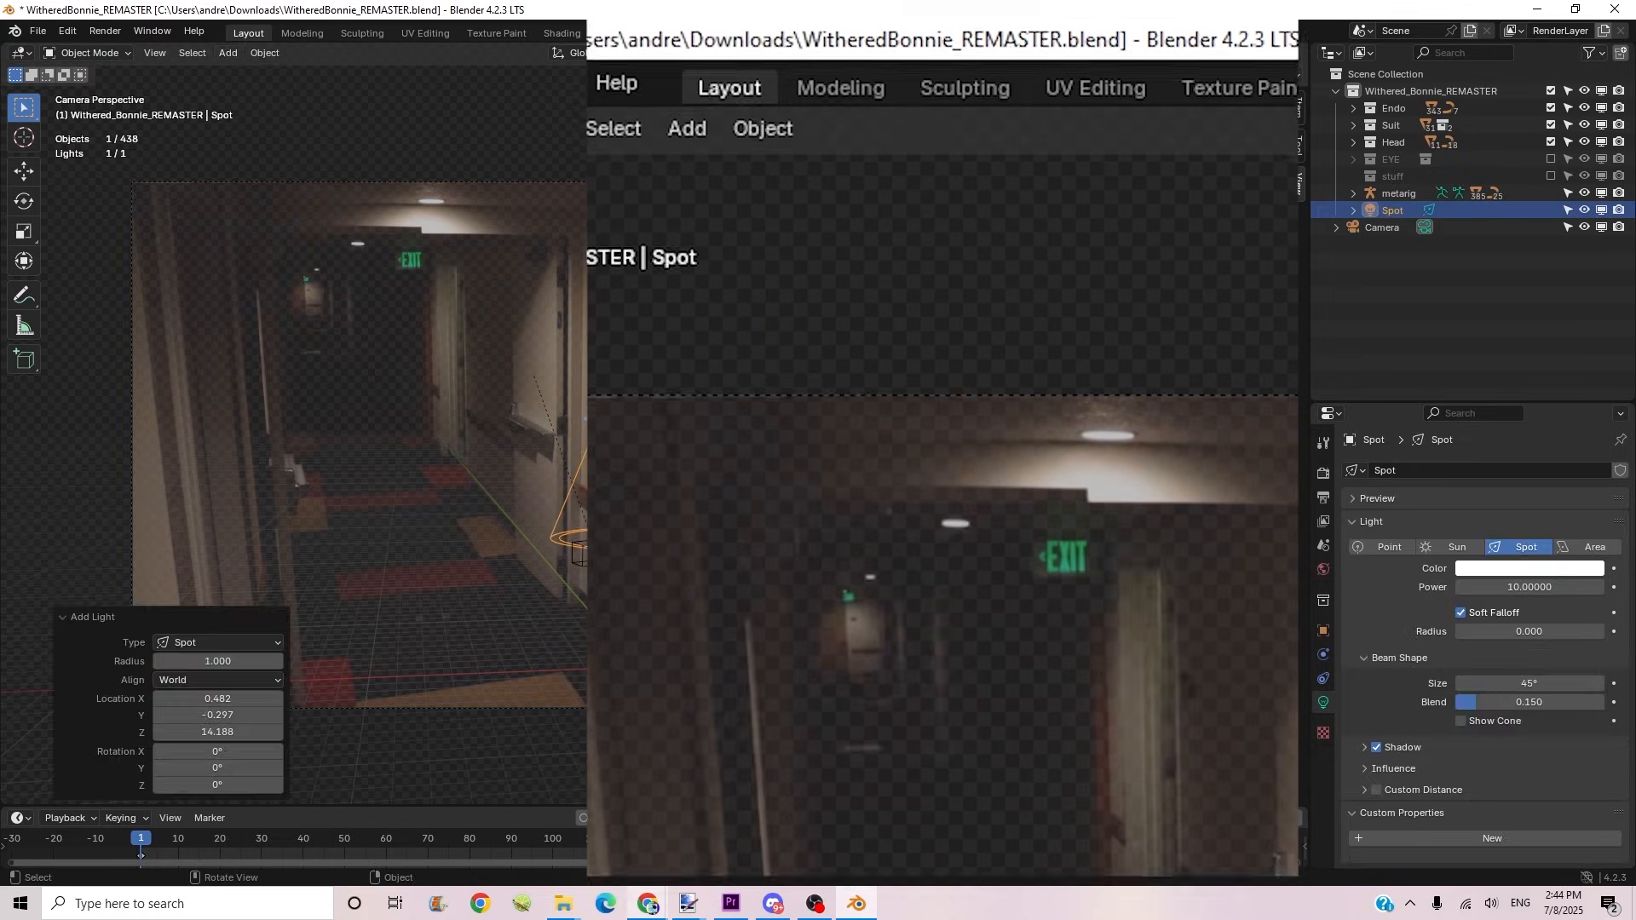
key(g)
click(259, 163)
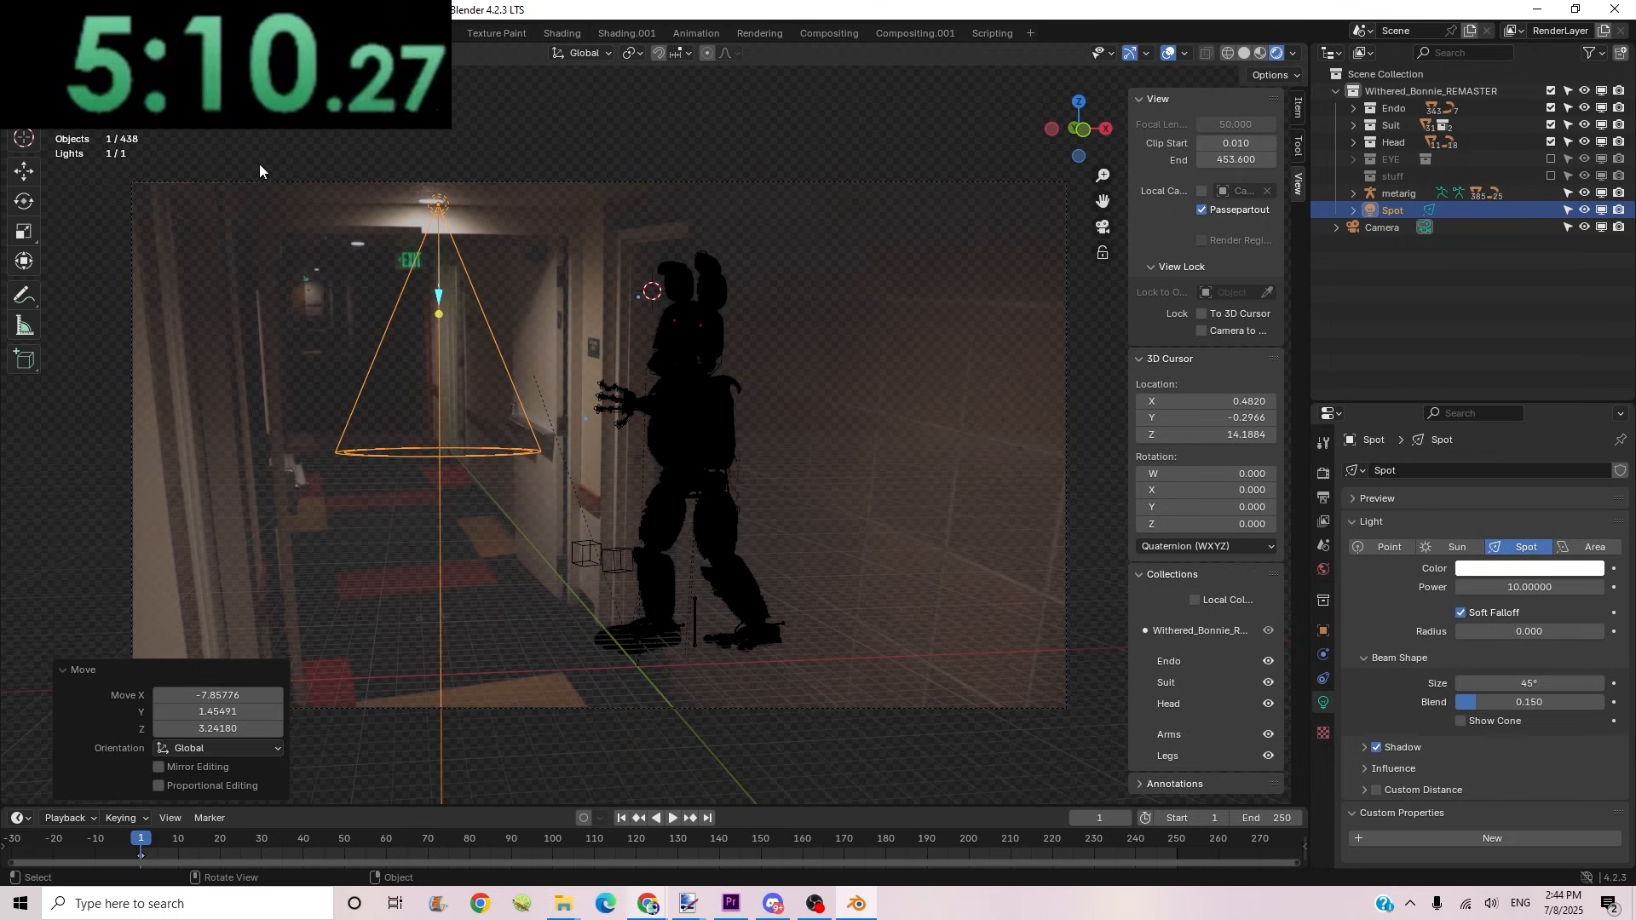
Step: Align the spotlight with the ceiling lamp in camera view, moving it about 0.50, 4.99, -0.19 and nudging it about 0.15, -0.03, -0.12
middle_drag(537, 375, 571, 469)
key(g)
click(692, 527)
key(KP_0)
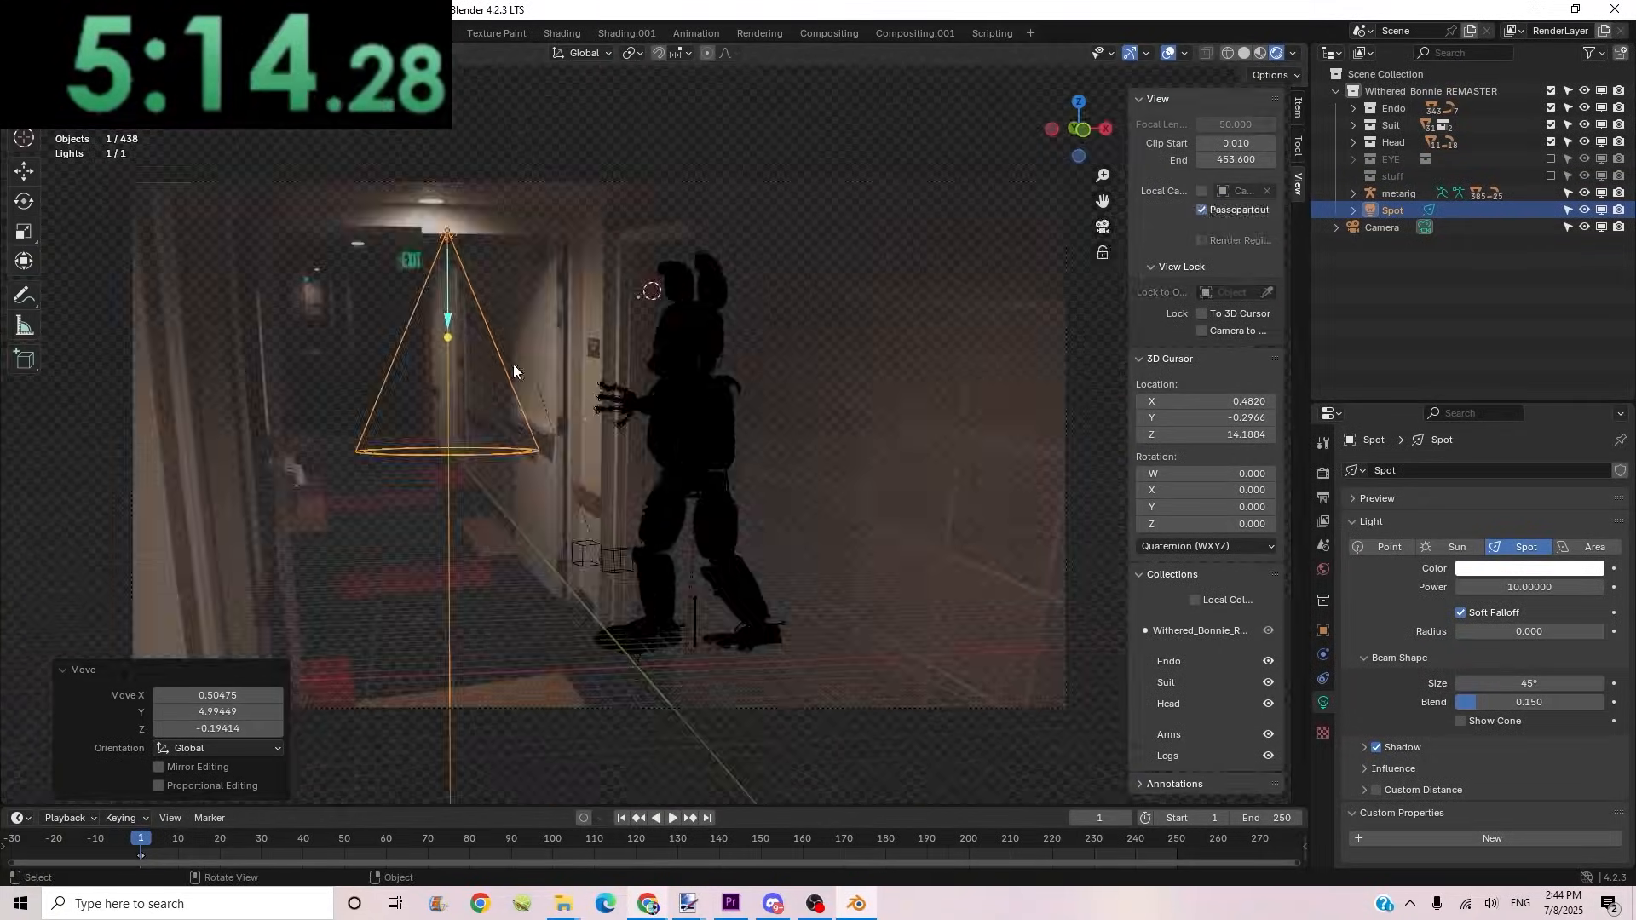
scroll(443, 290, up, 2)
scroll(479, 329, down, 1)
key(g)
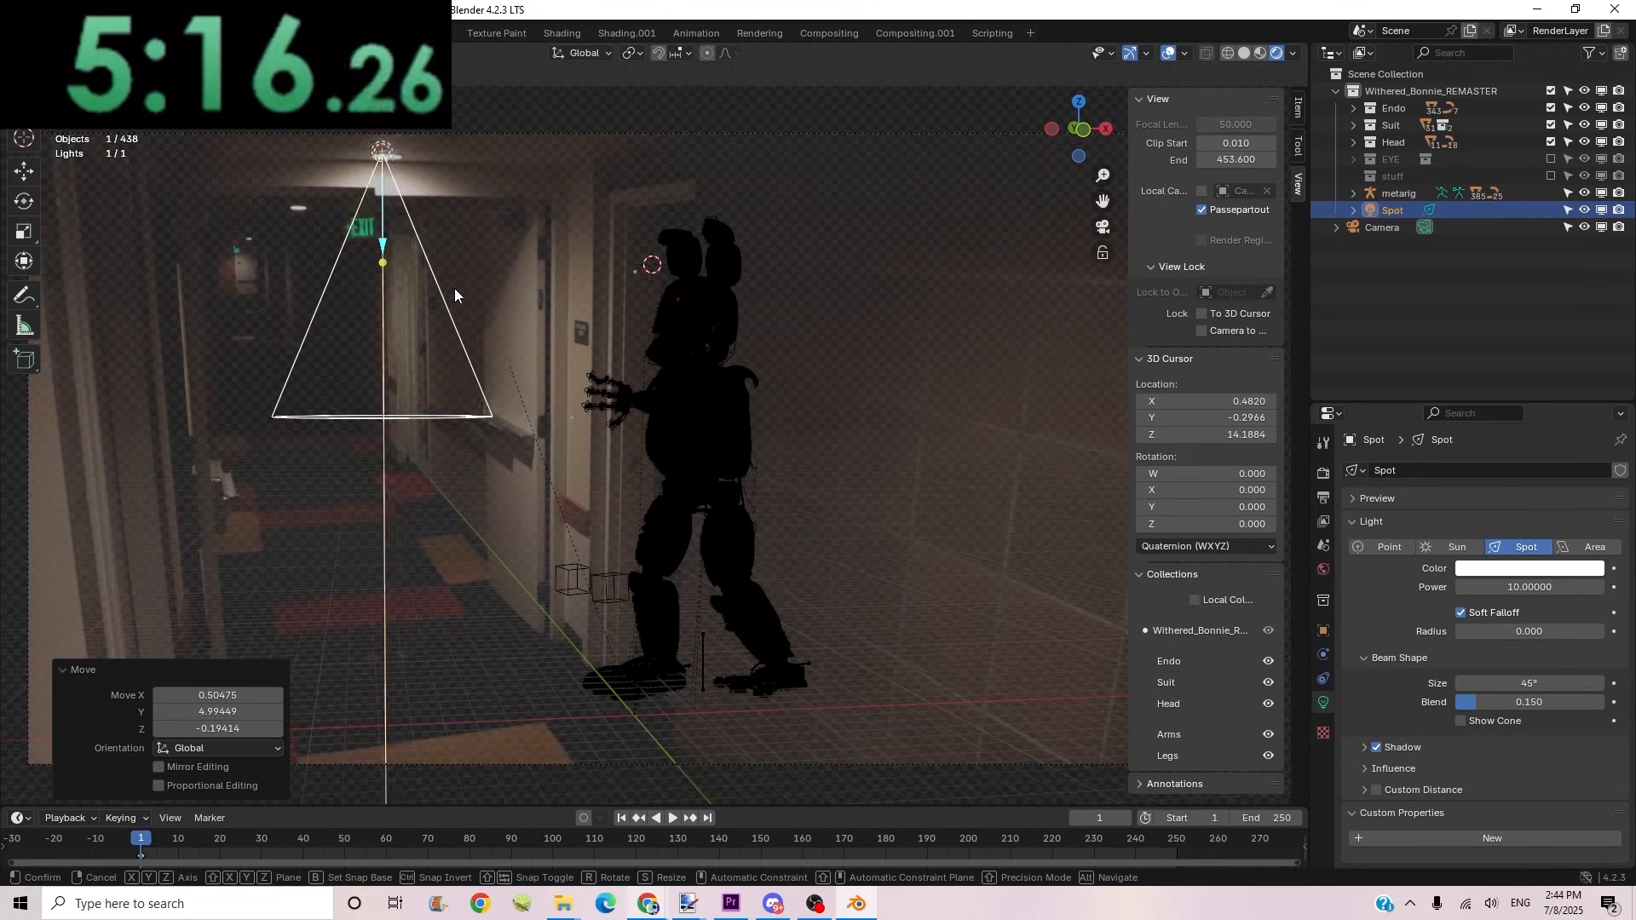
click(536, 323)
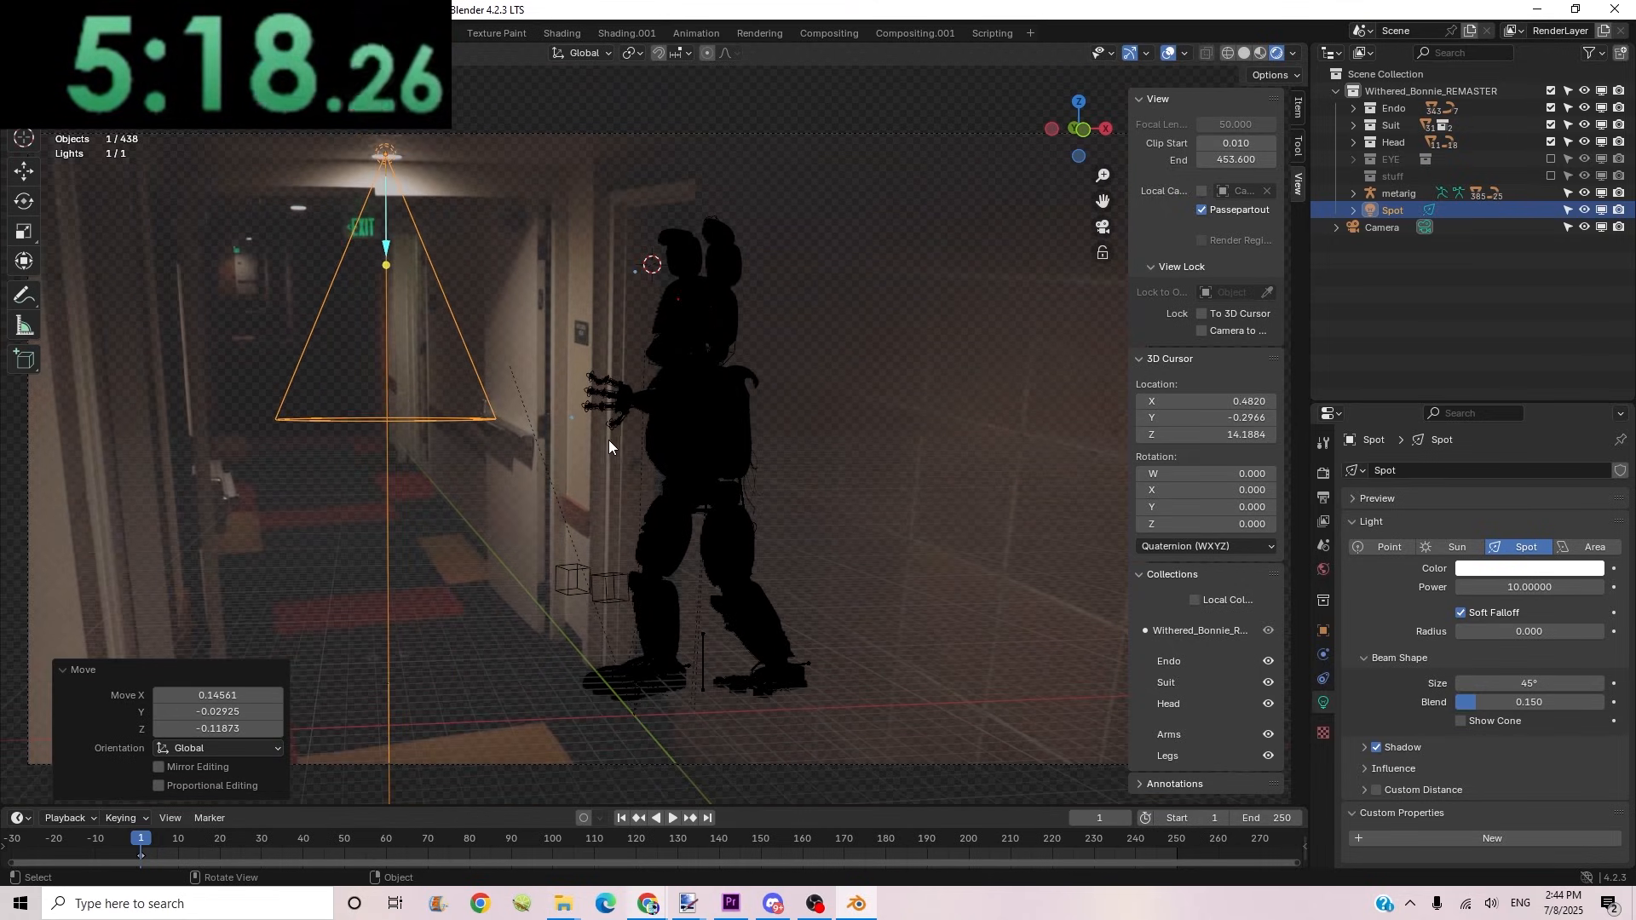
Step: Flatten the spotlight's cone by scaling Z by about 0.226 and 0.786, and scale it uniformly by about 0.83
key(r)
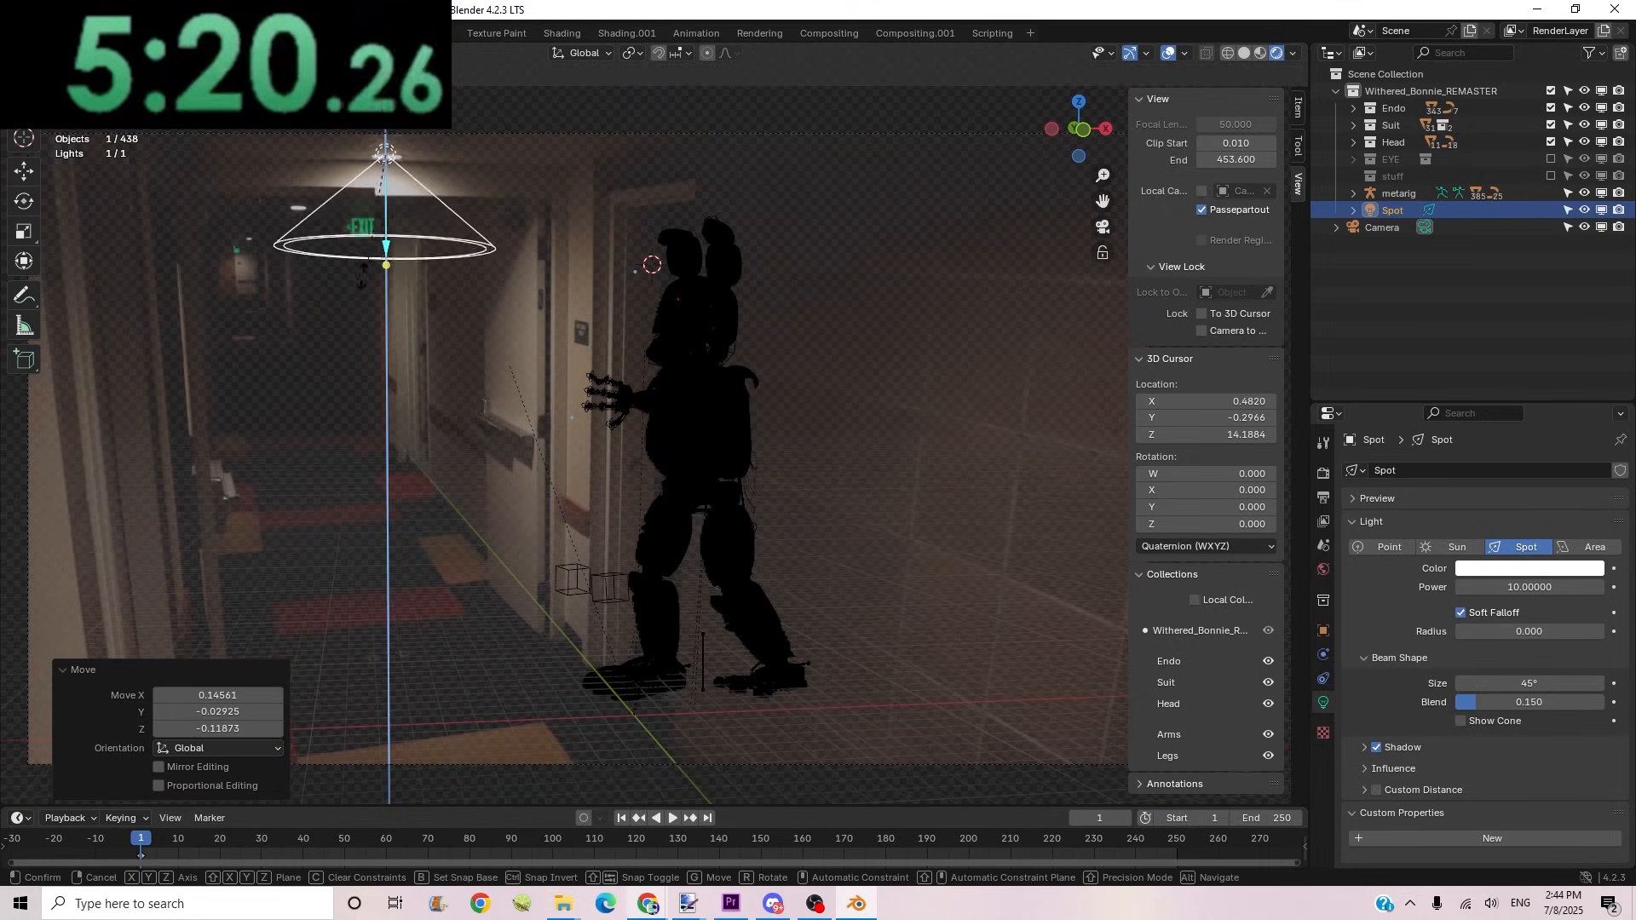
click(576, 305)
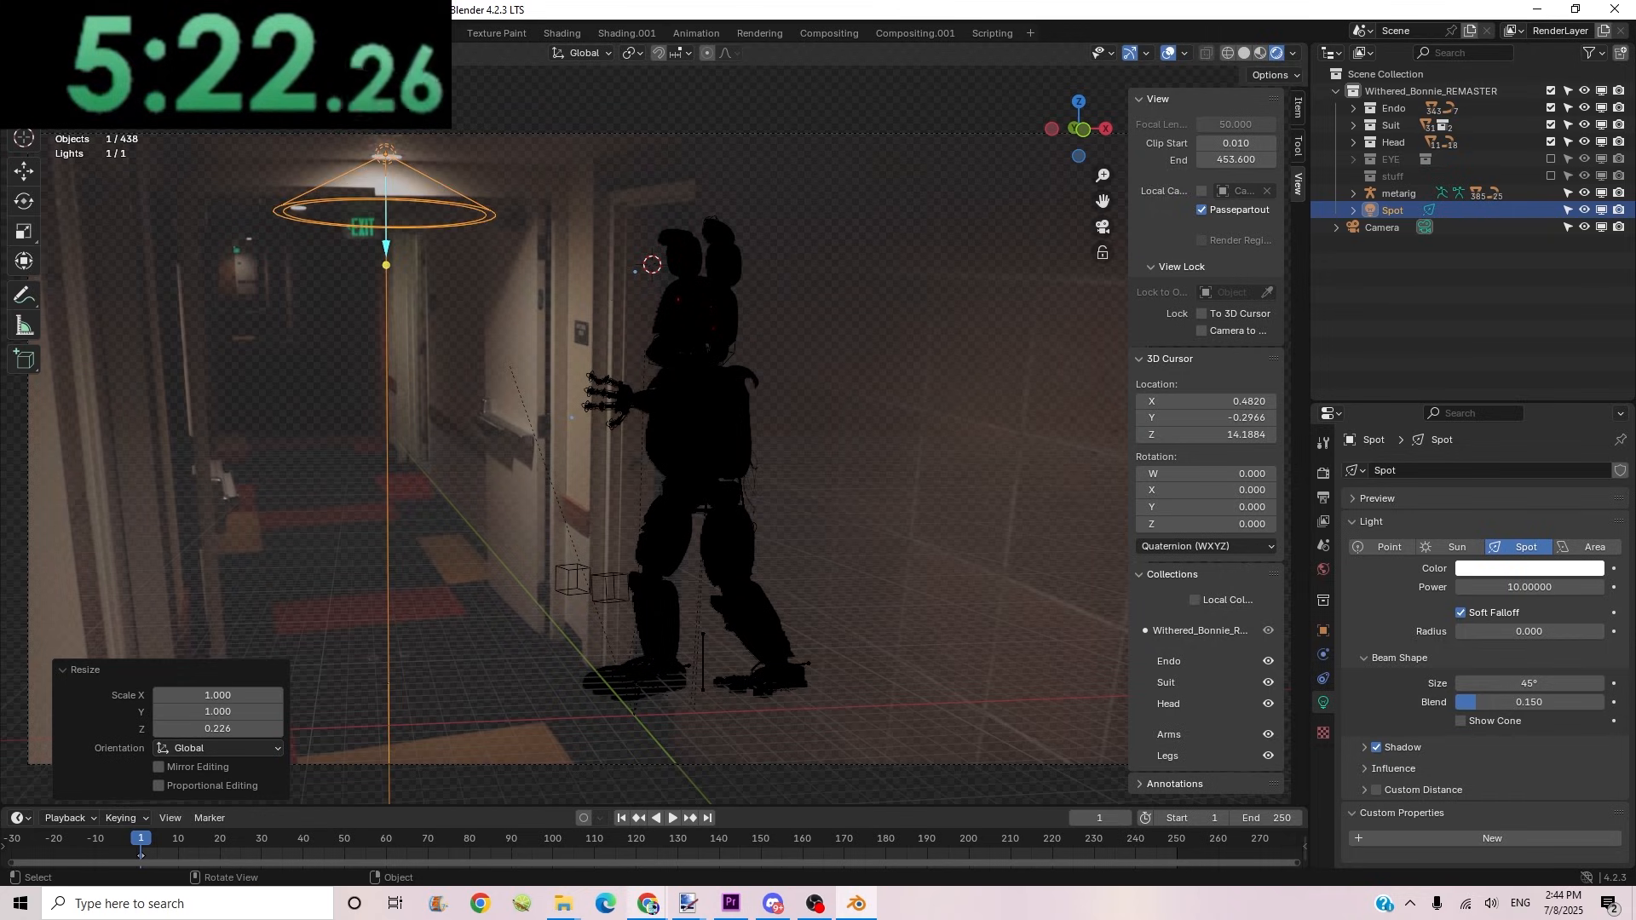
key(s)
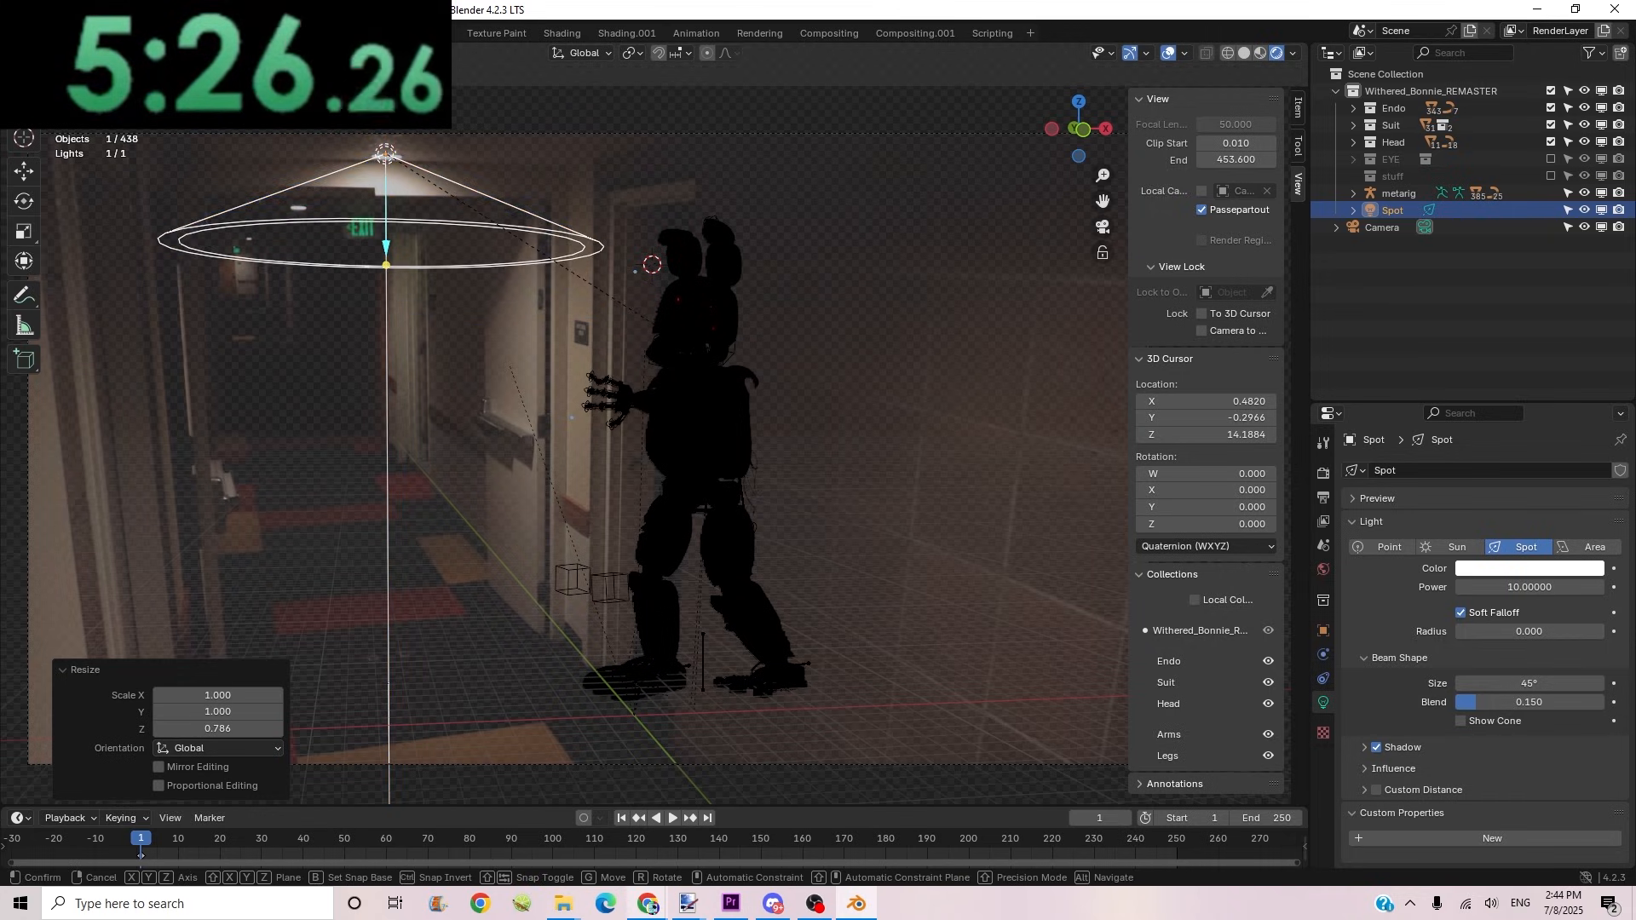
click(628, 299)
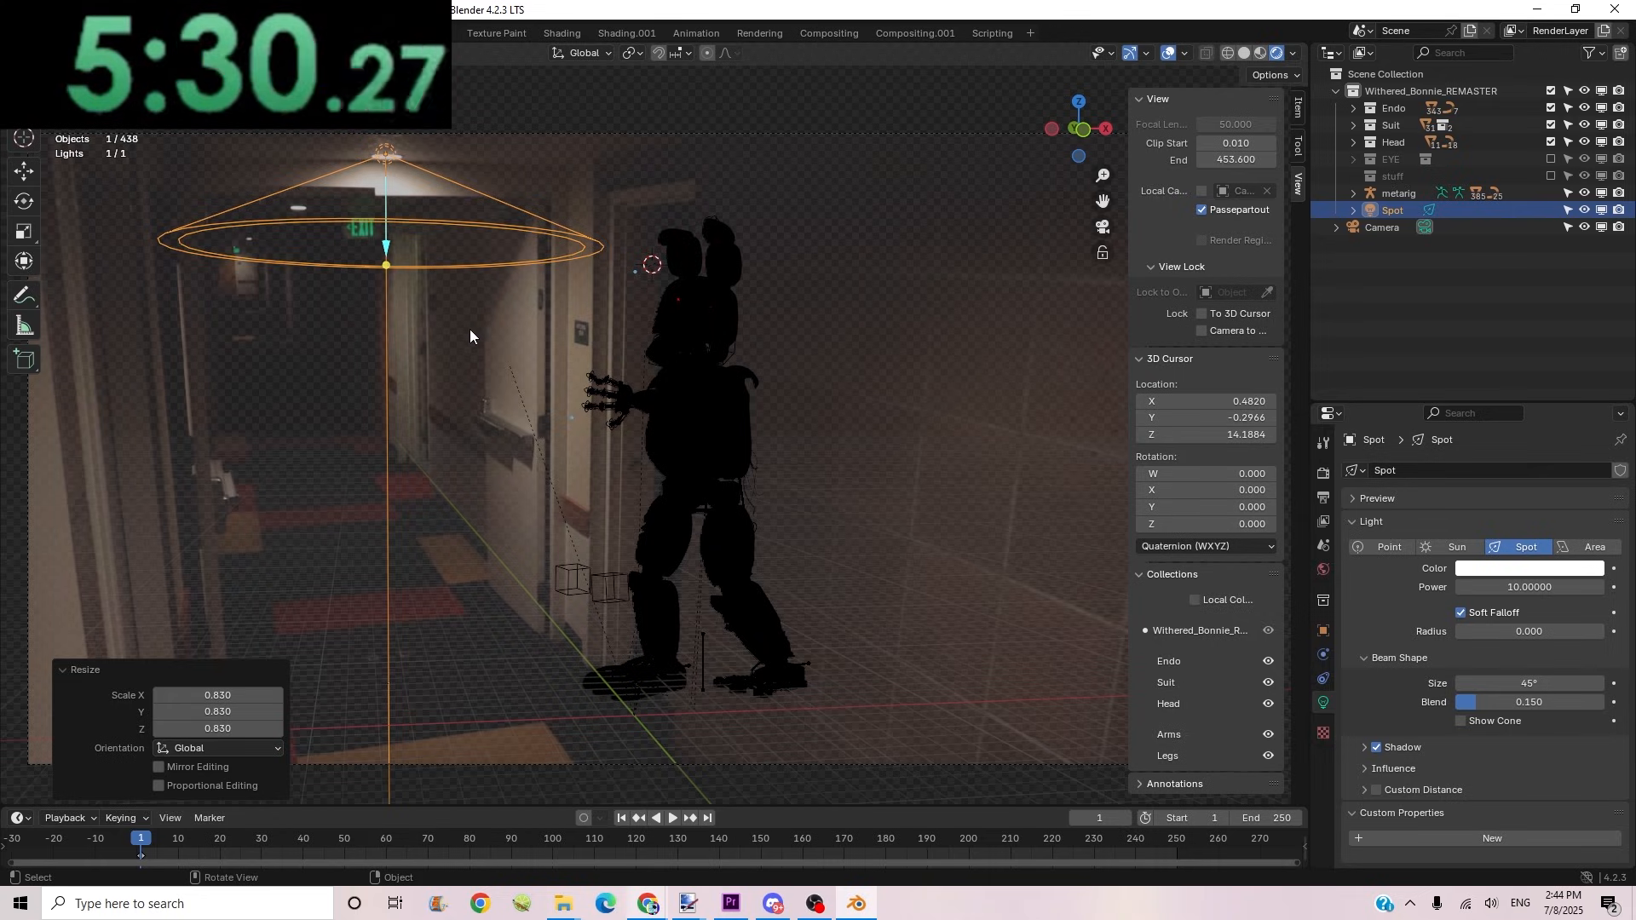
Step: Set the spotlight's power to 2000 and leave everything deselected to check the lighting on the character
click(1498, 586)
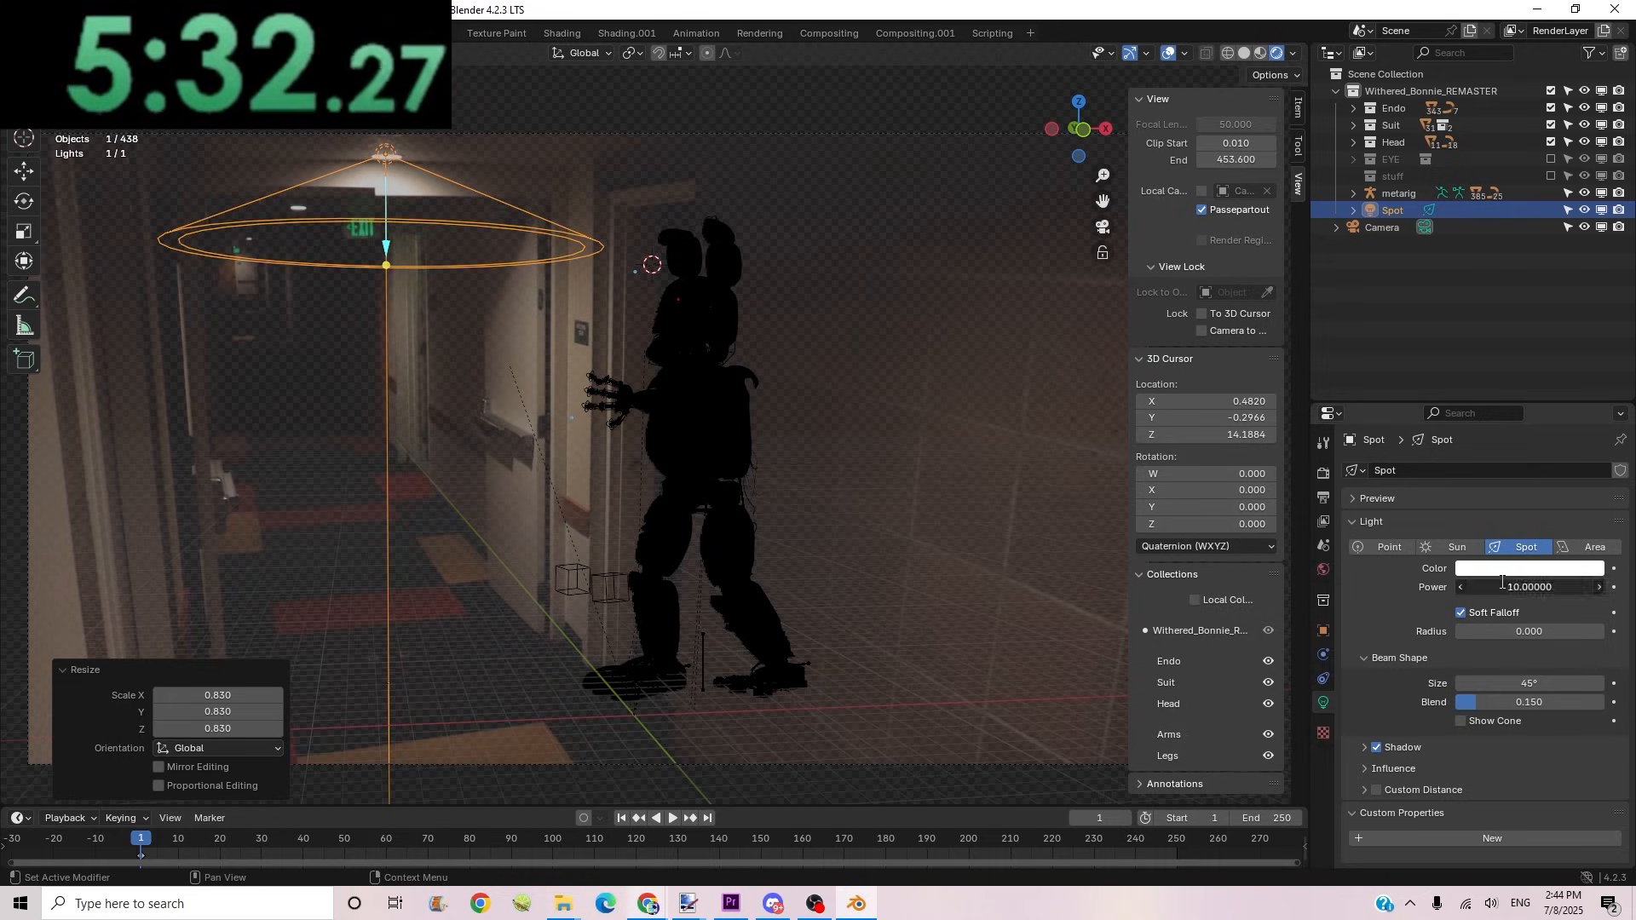
text(20)
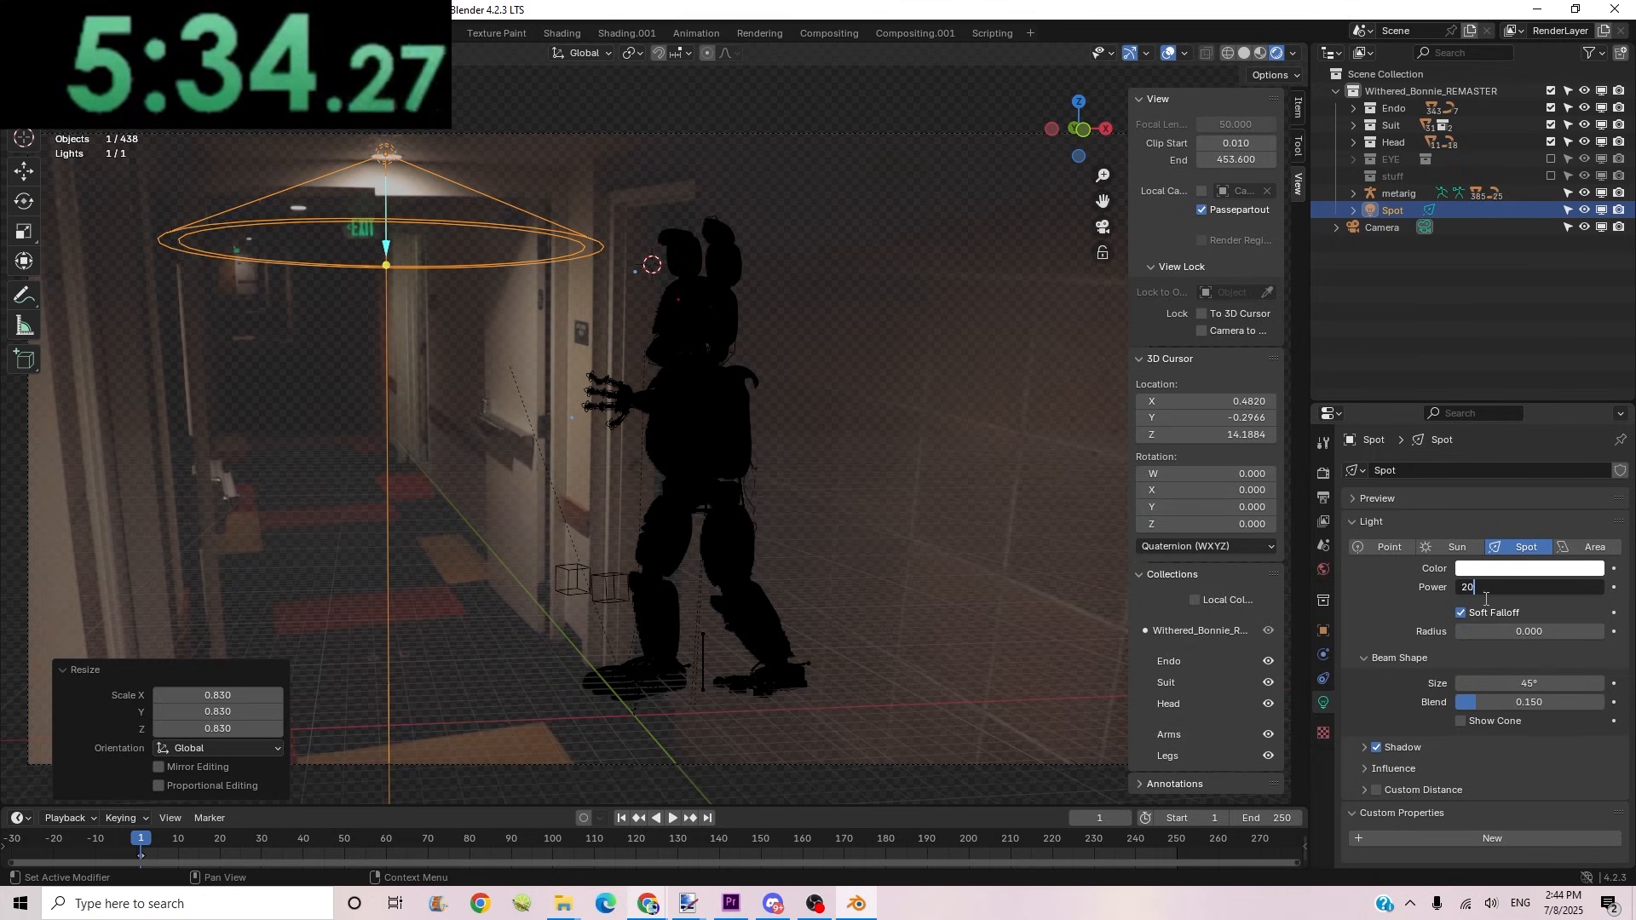
text(00)
key(Return)
click(699, 414)
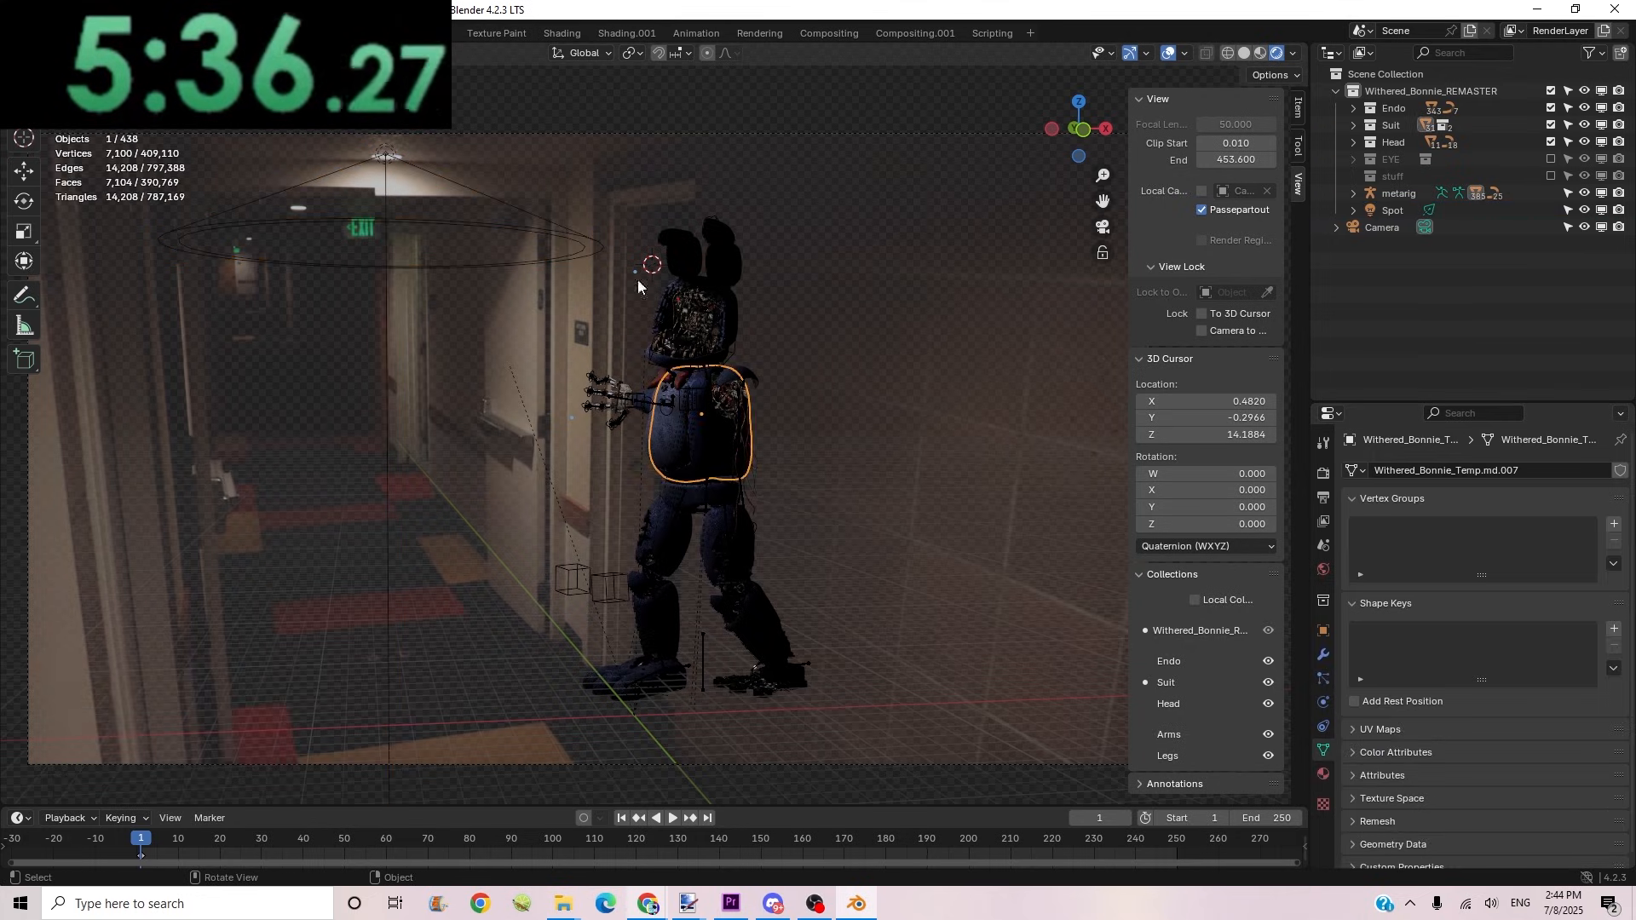
click(432, 219)
click(735, 344)
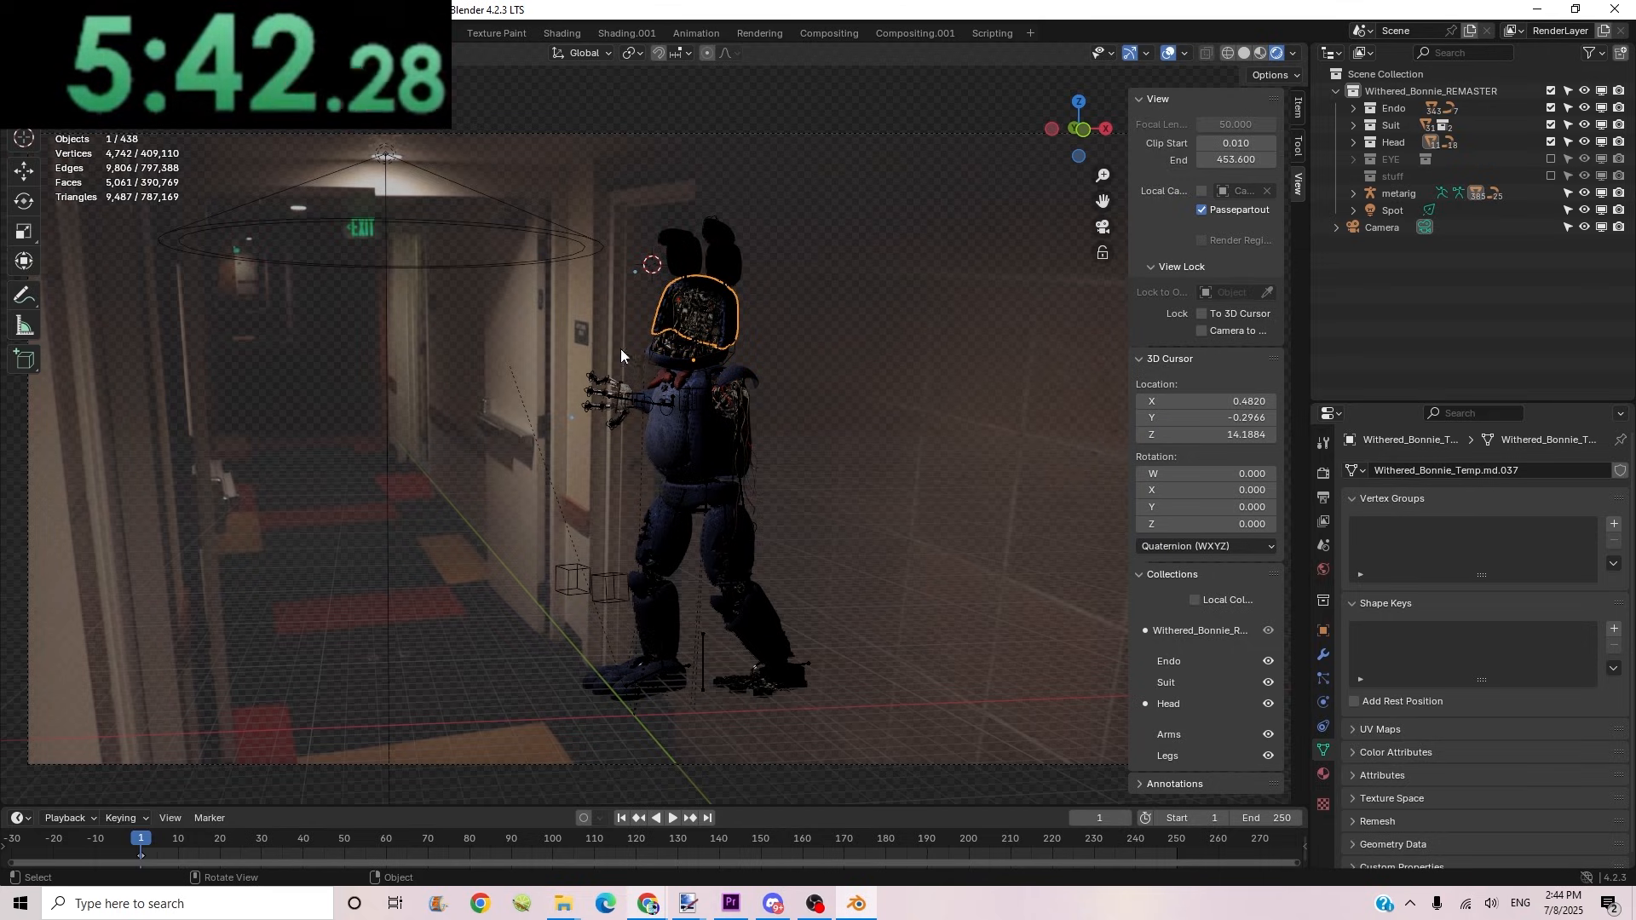
click(624, 175)
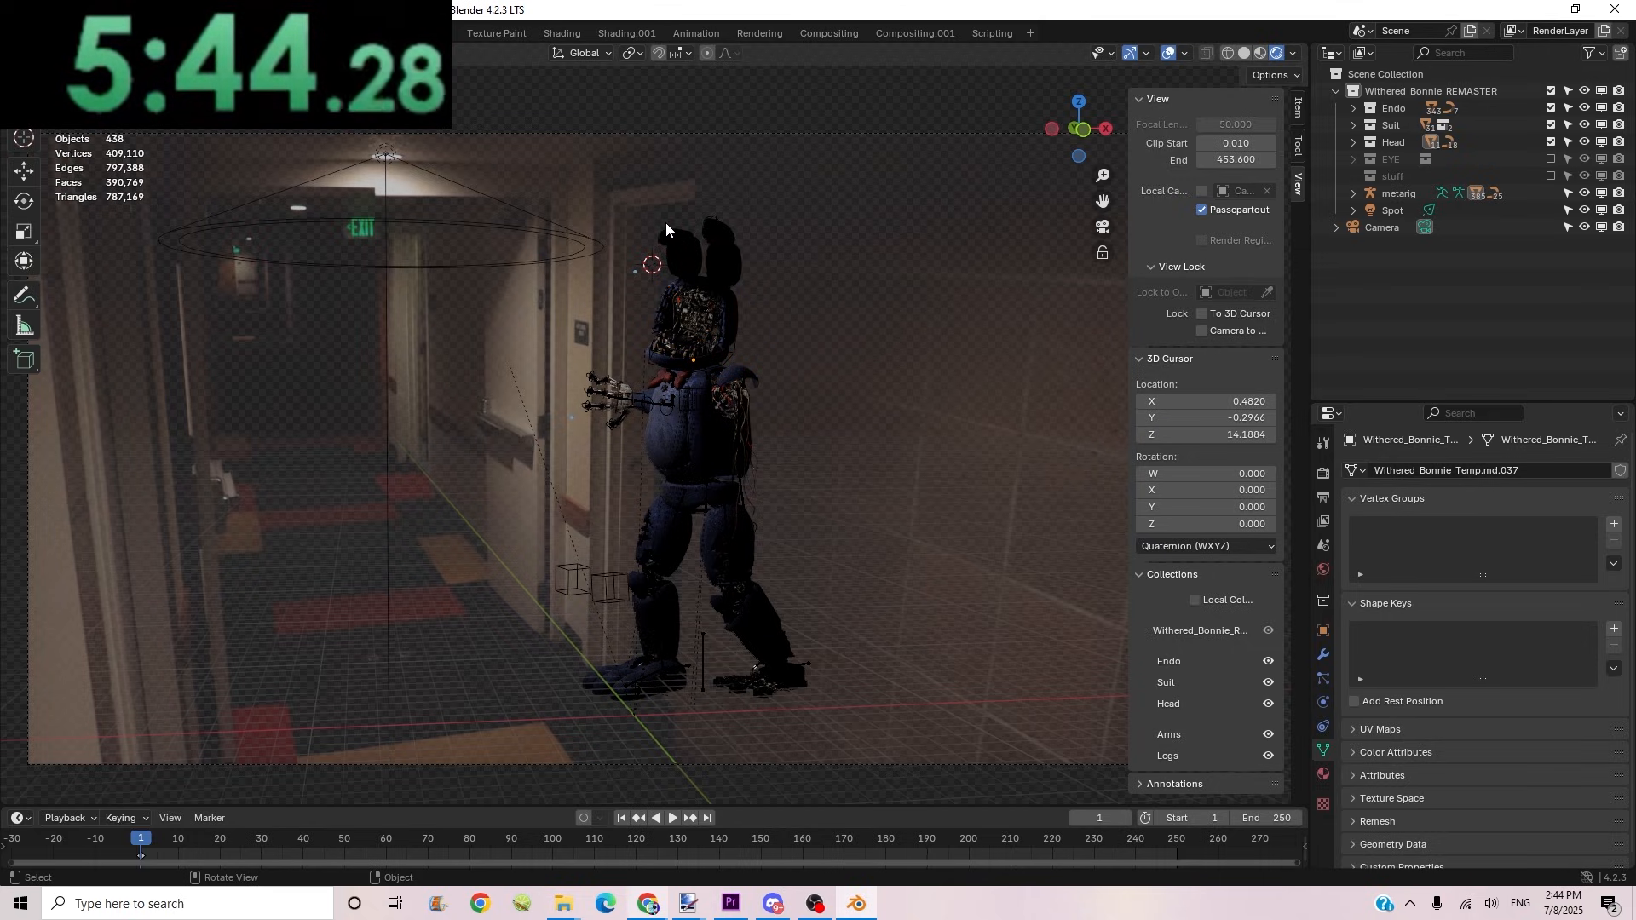
Step: Set the EEVEE final render samples to 40, with nothing selected in the scene
click(1323, 473)
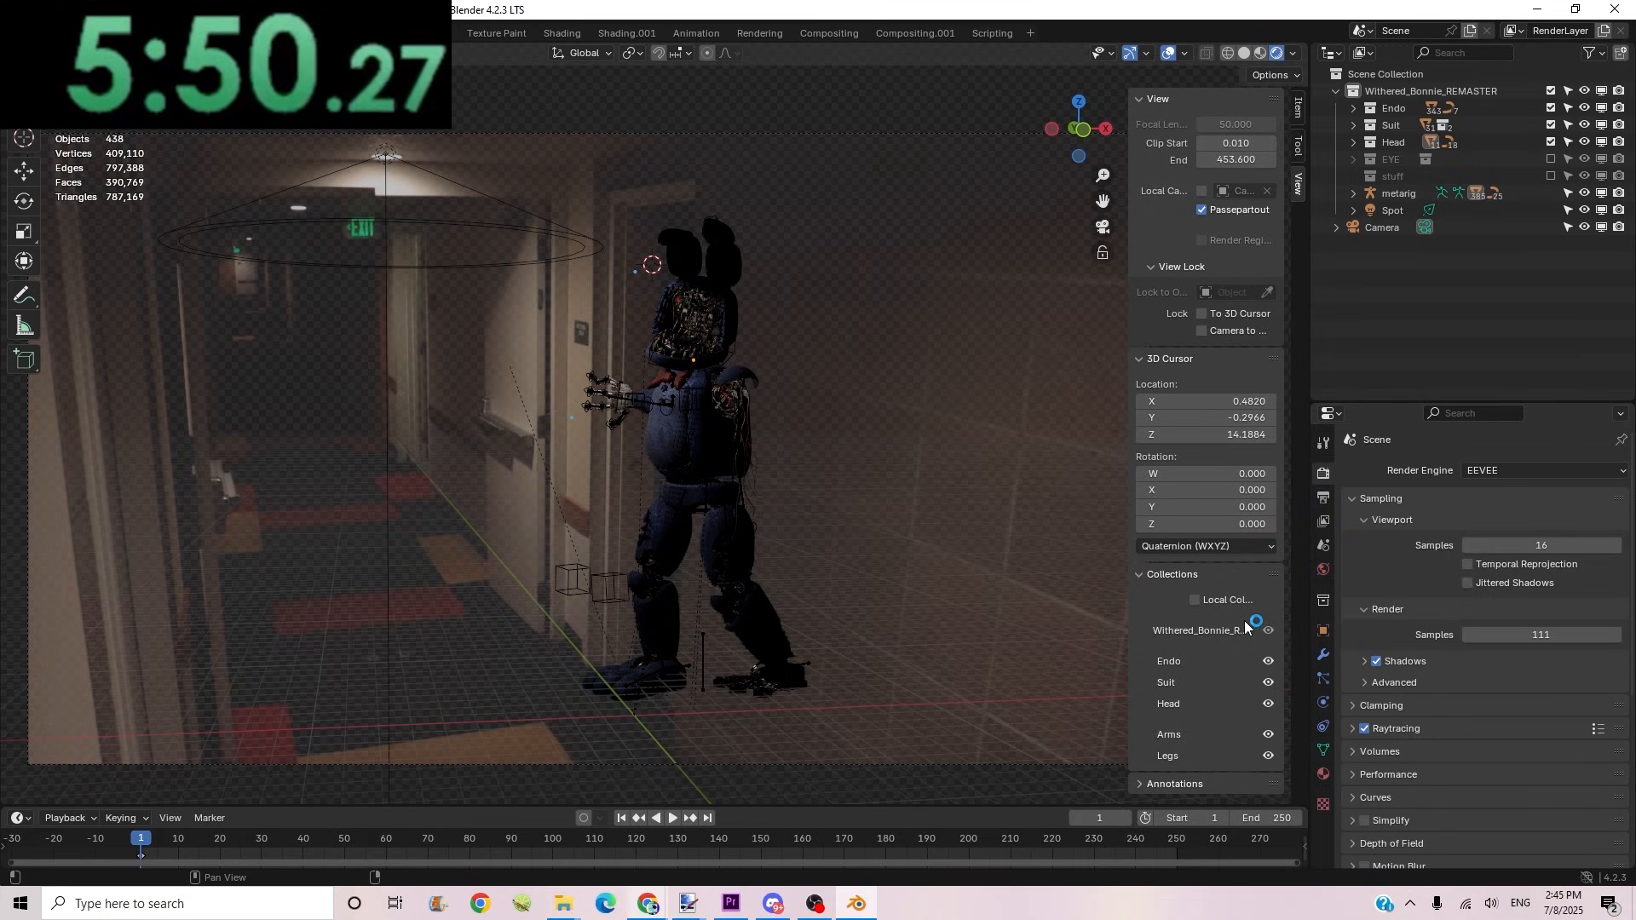
click(702, 356)
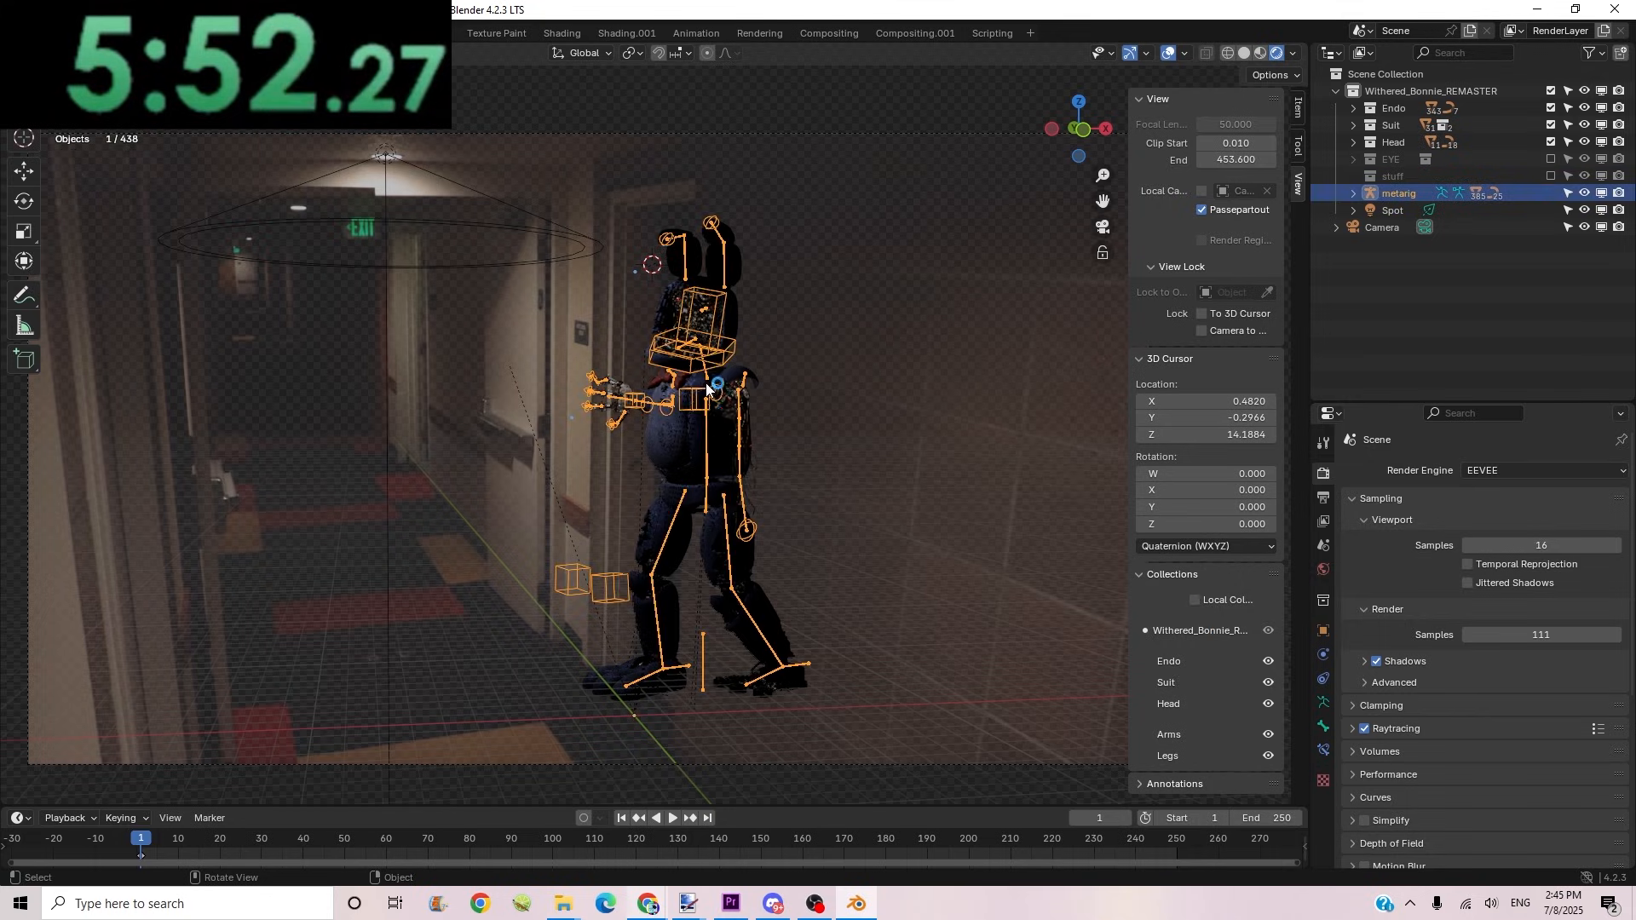
click(578, 266)
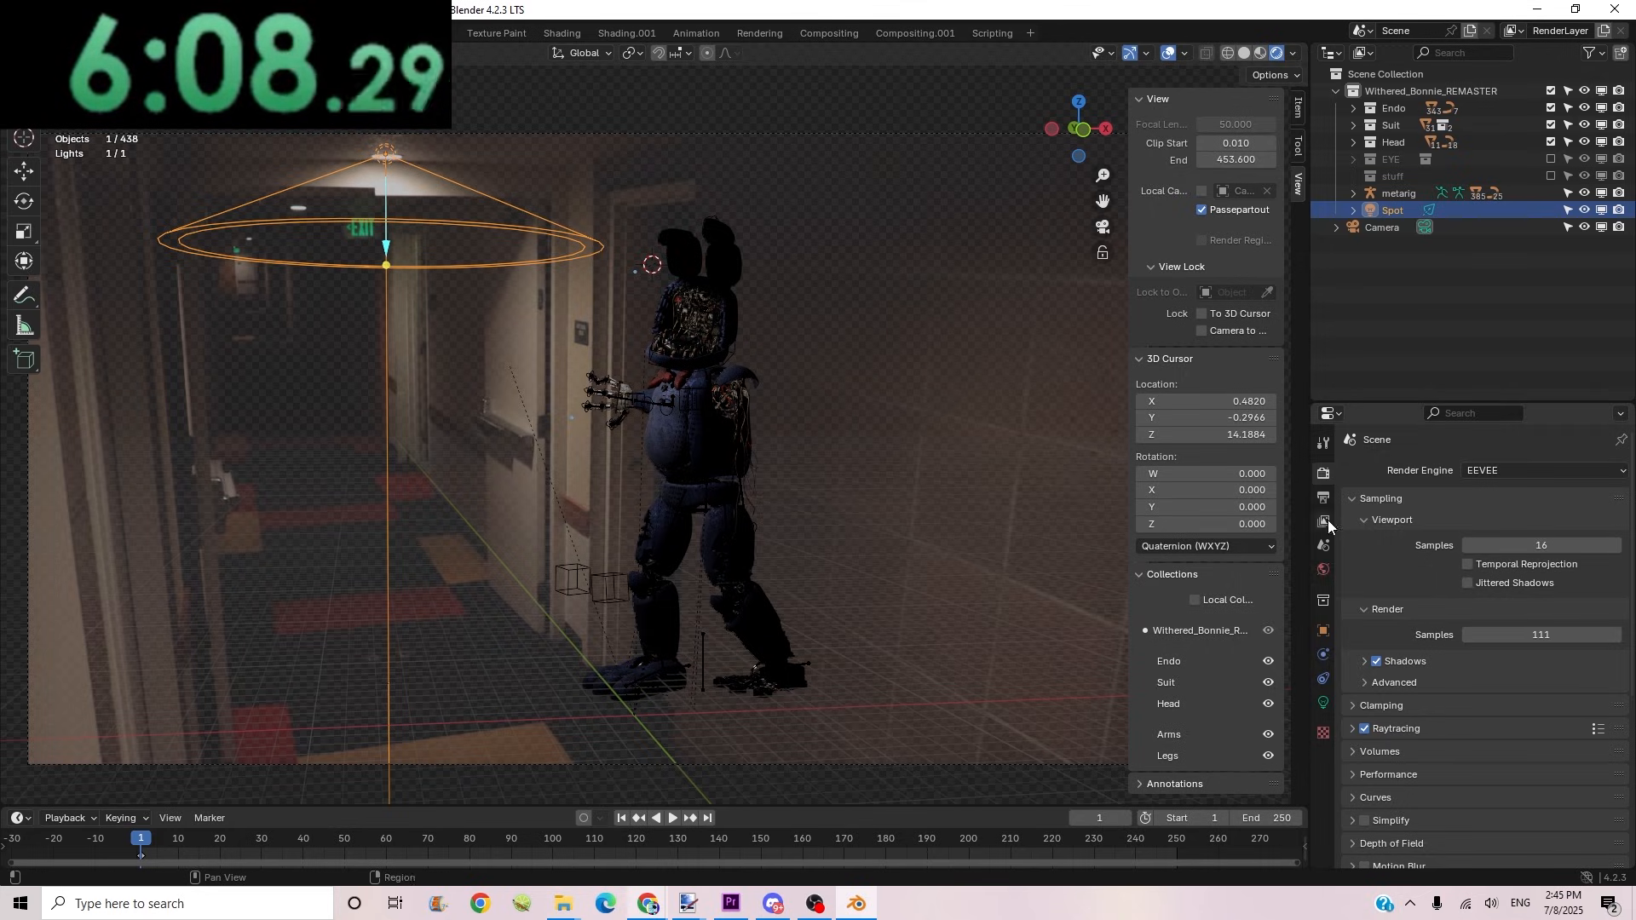
click(714, 350)
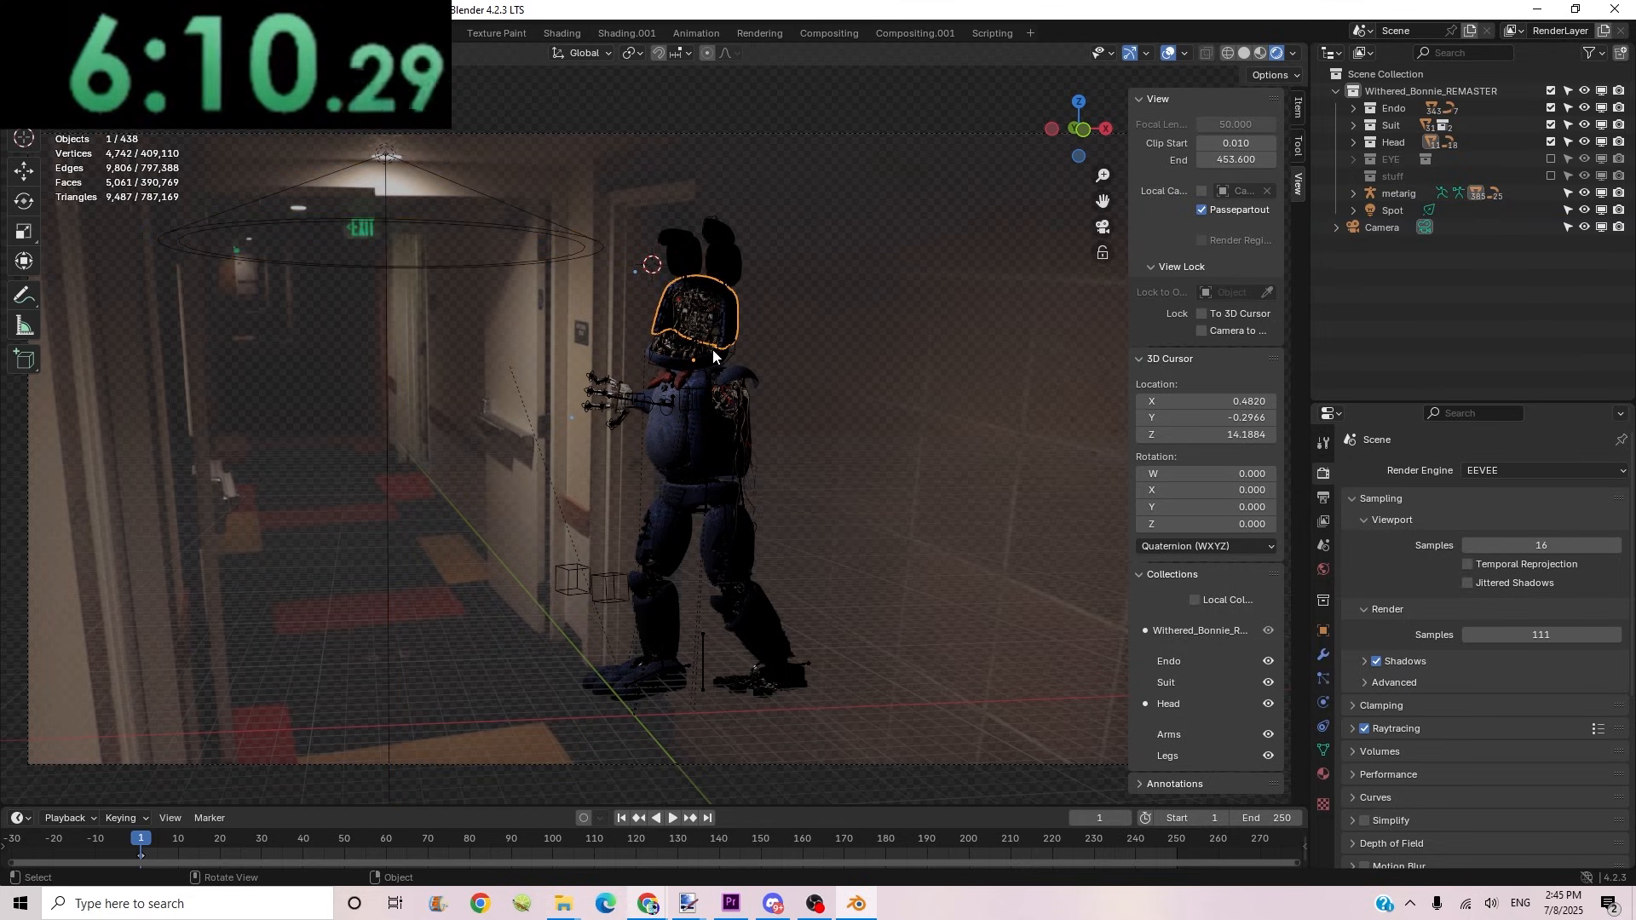
click(714, 351)
click(864, 266)
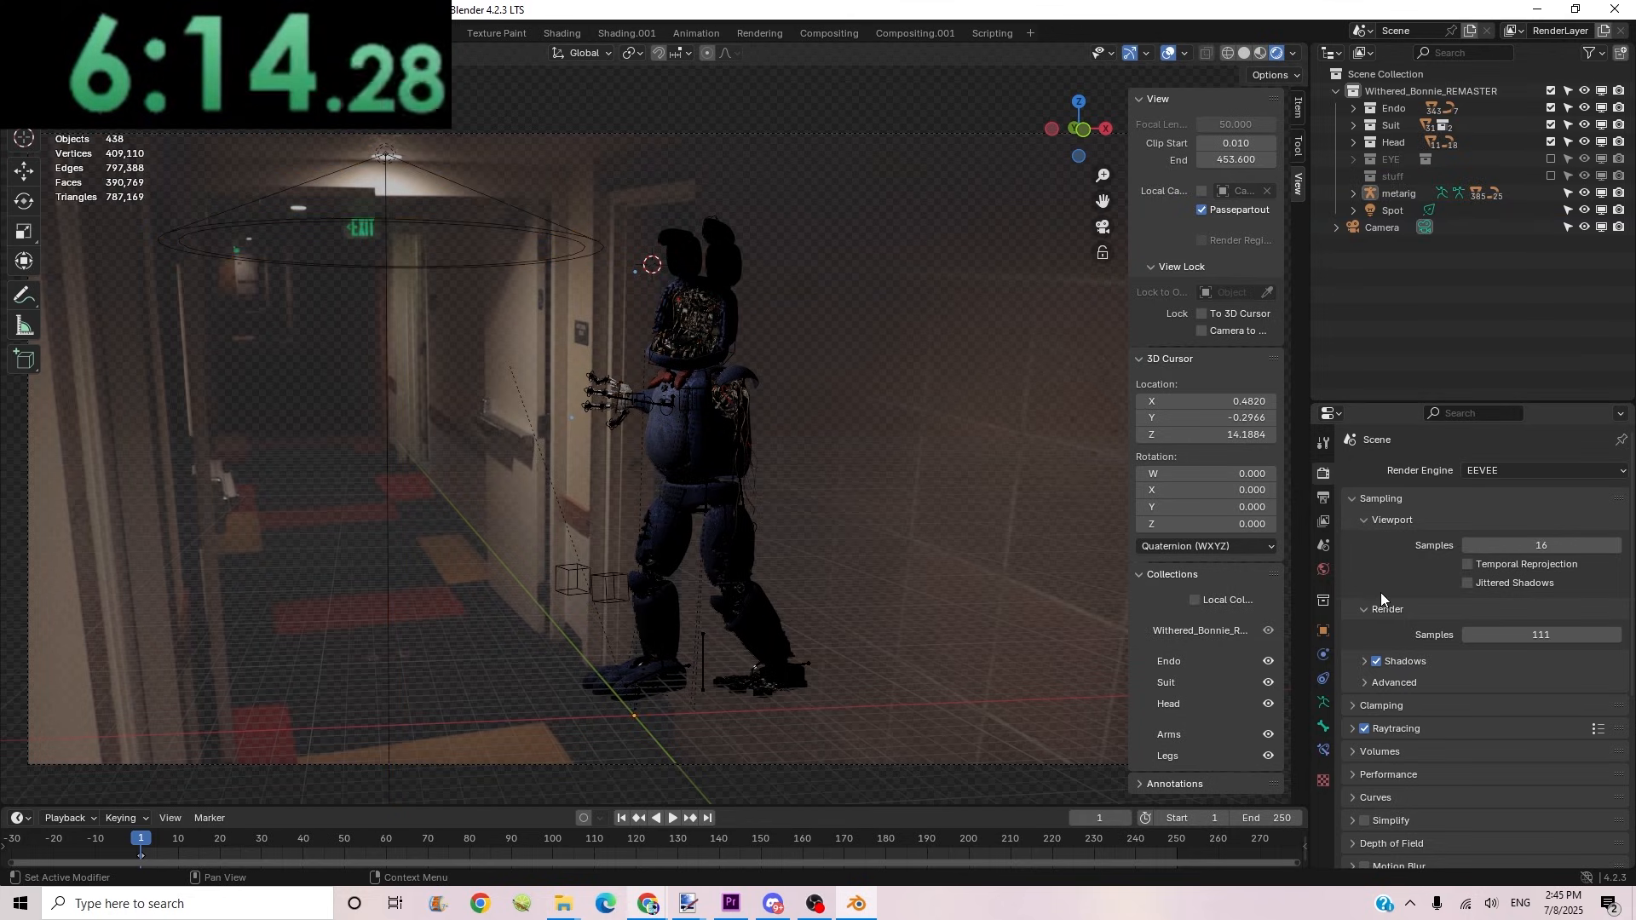
scroll(1366, 695, down, 6)
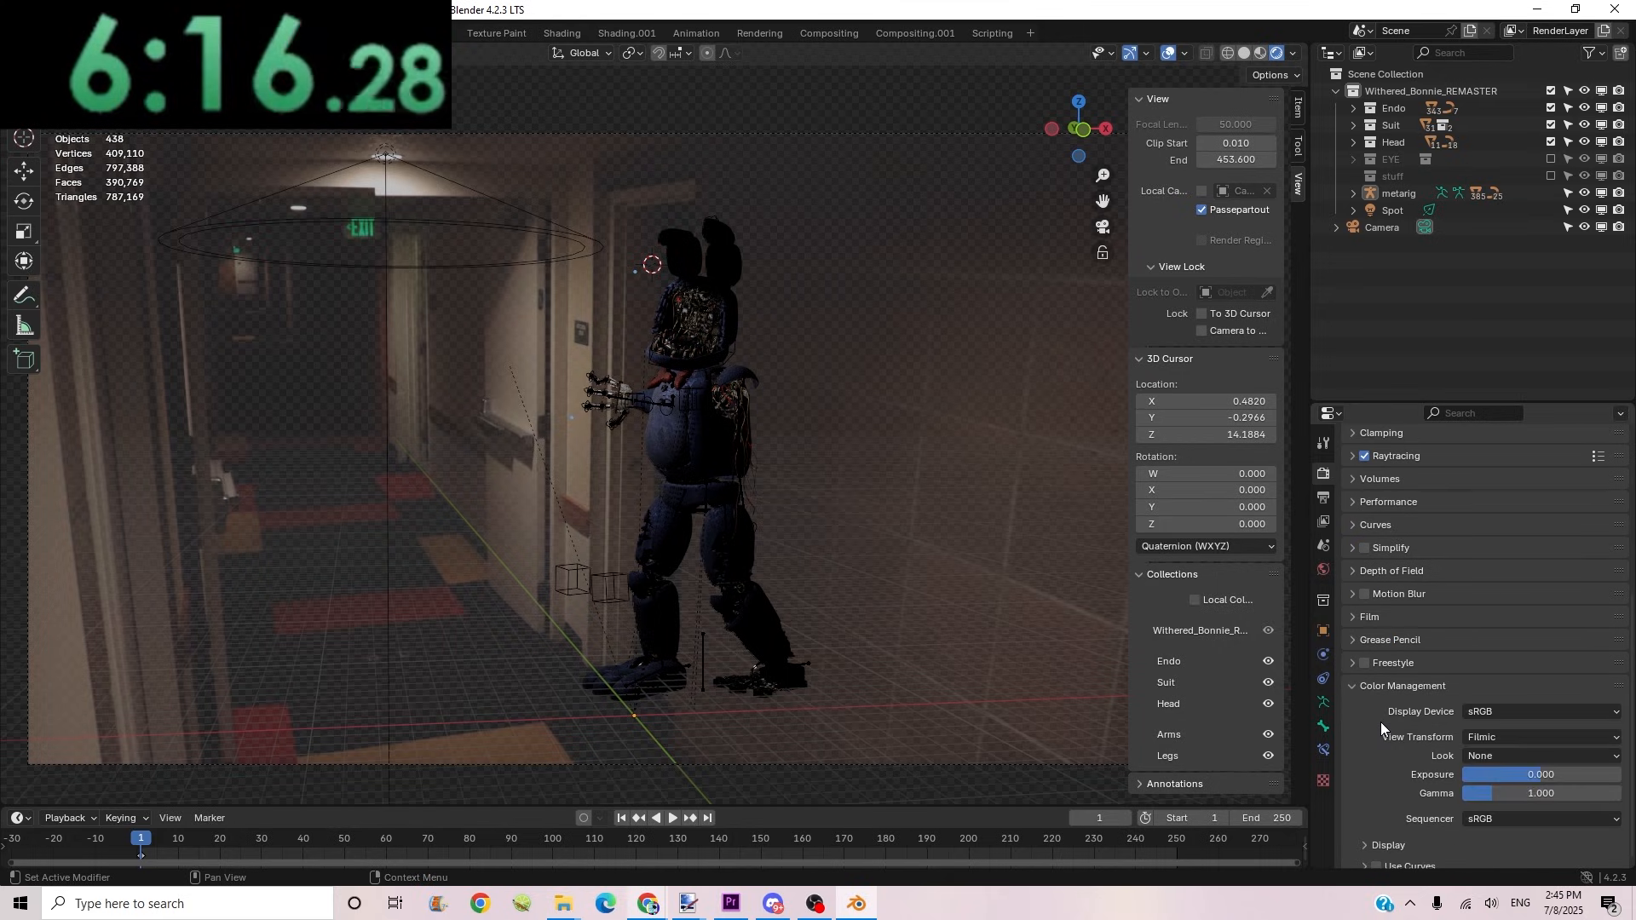
scroll(1365, 614, up, 3)
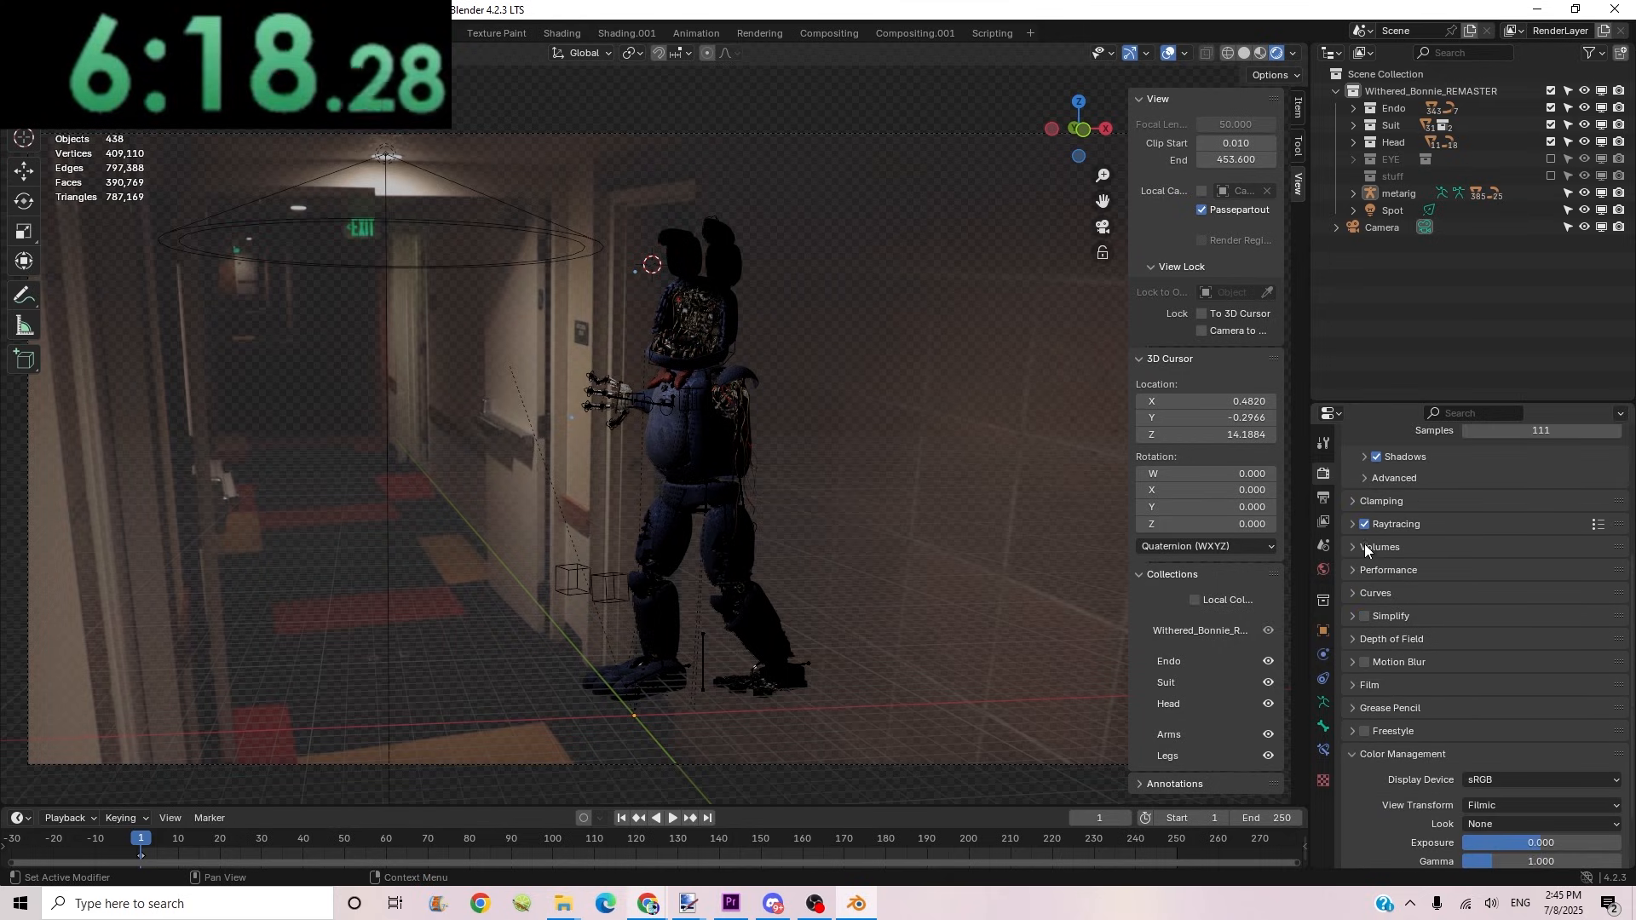
scroll(1374, 673, up, 2)
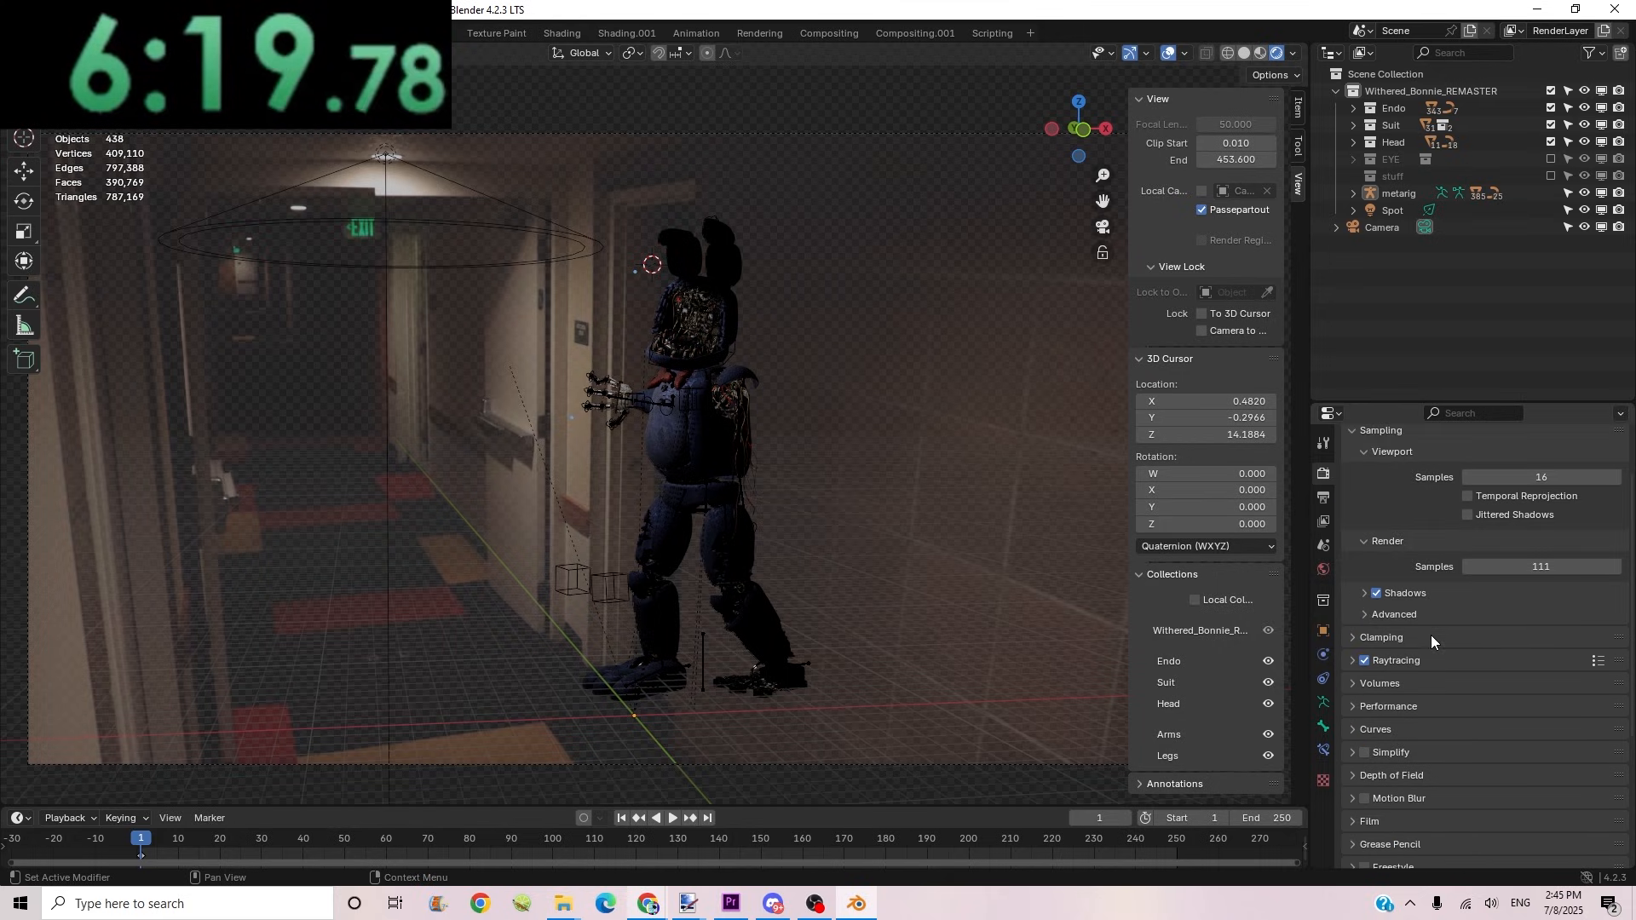
click(1511, 563)
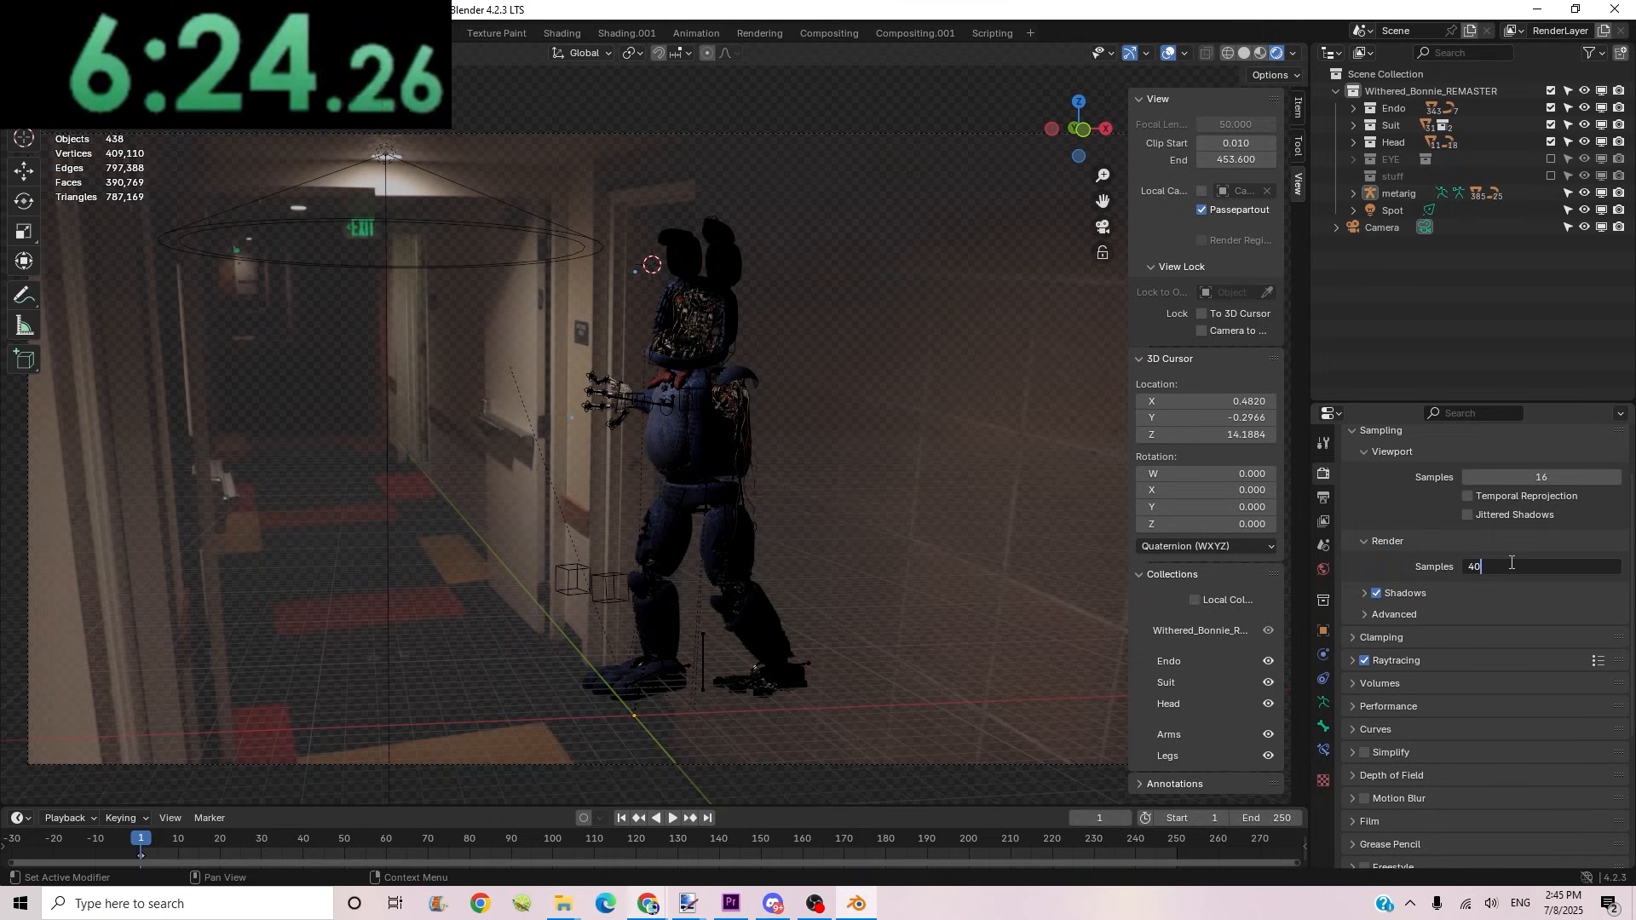
key(Return)
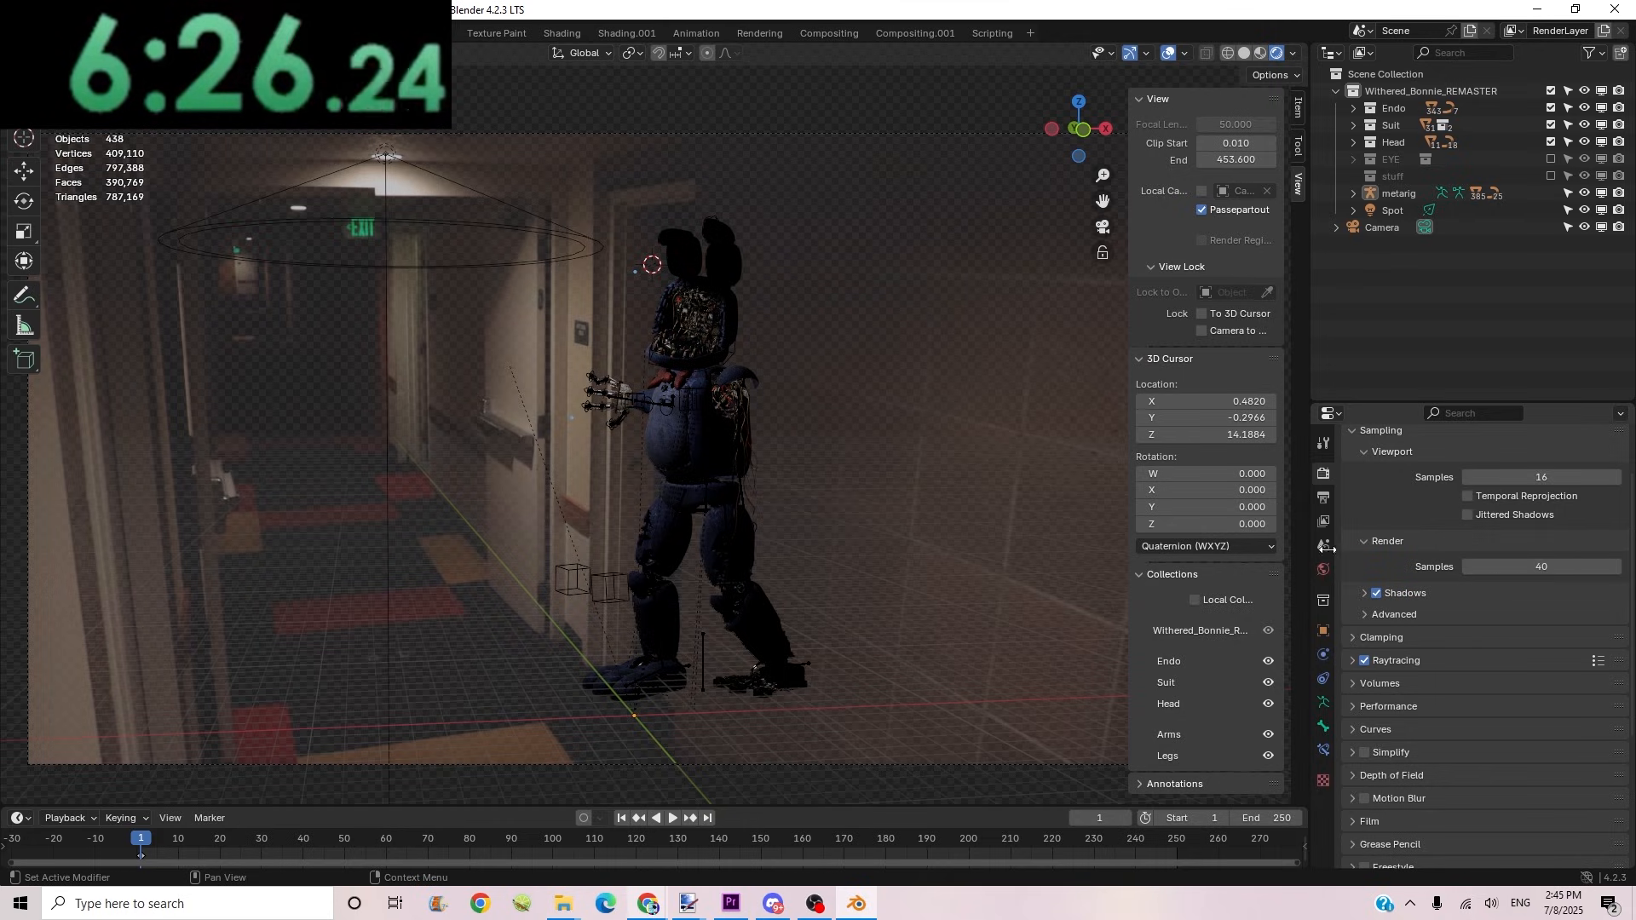
Step: Set the render output path to the folder D:\Own Projects\videos\66\Your mom\
click(1323, 500)
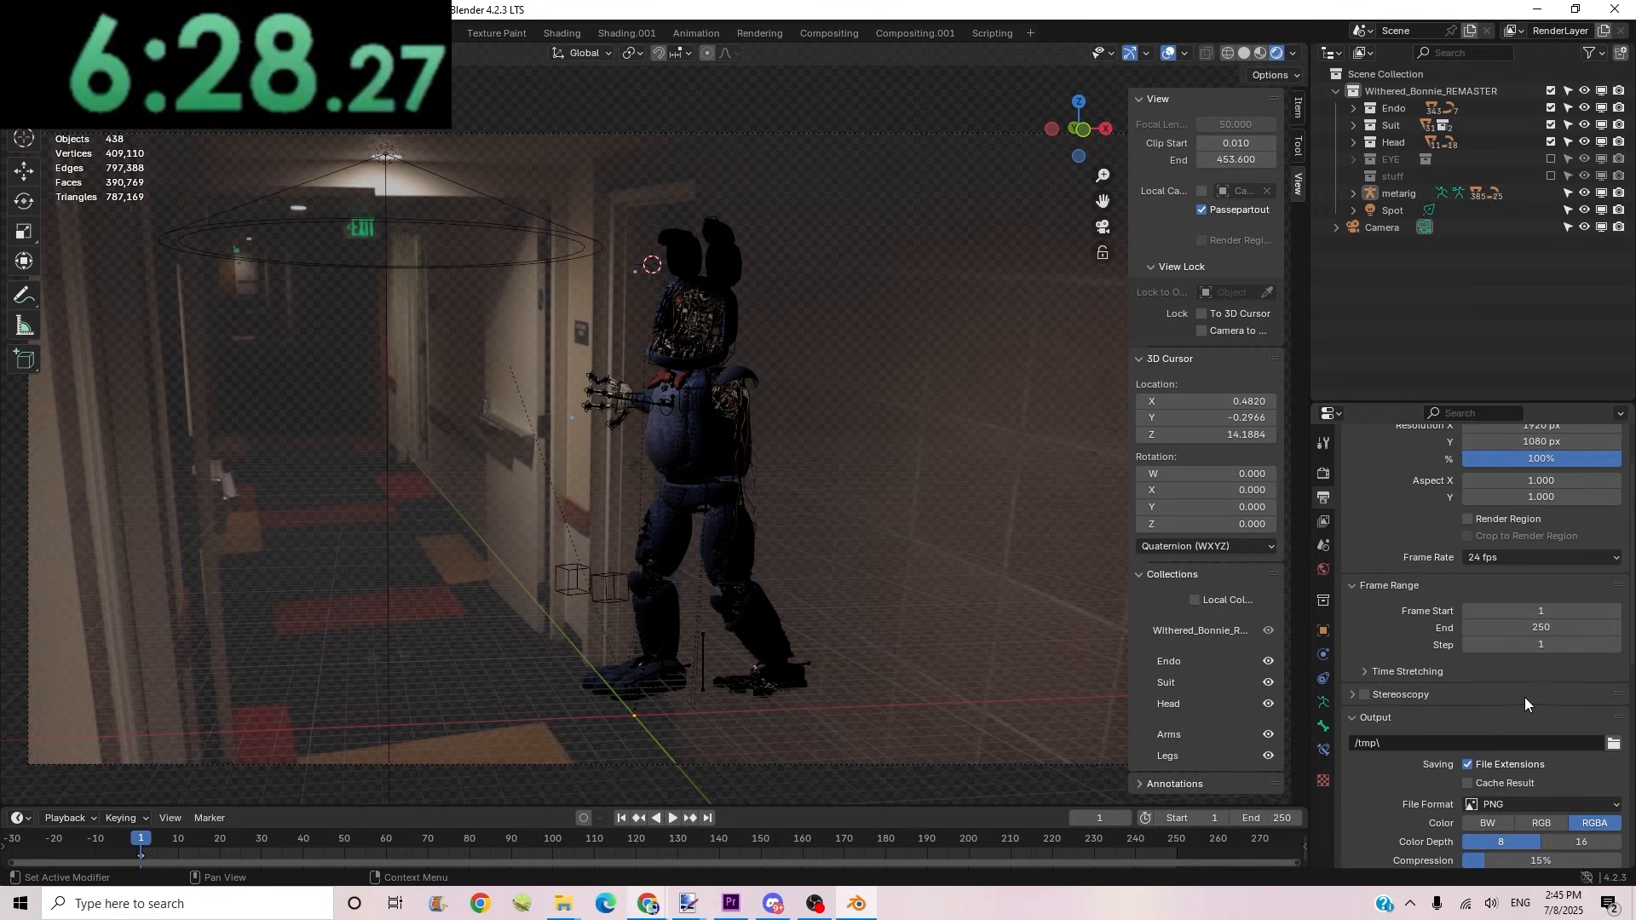
scroll(1461, 746, down, 1)
click(1614, 710)
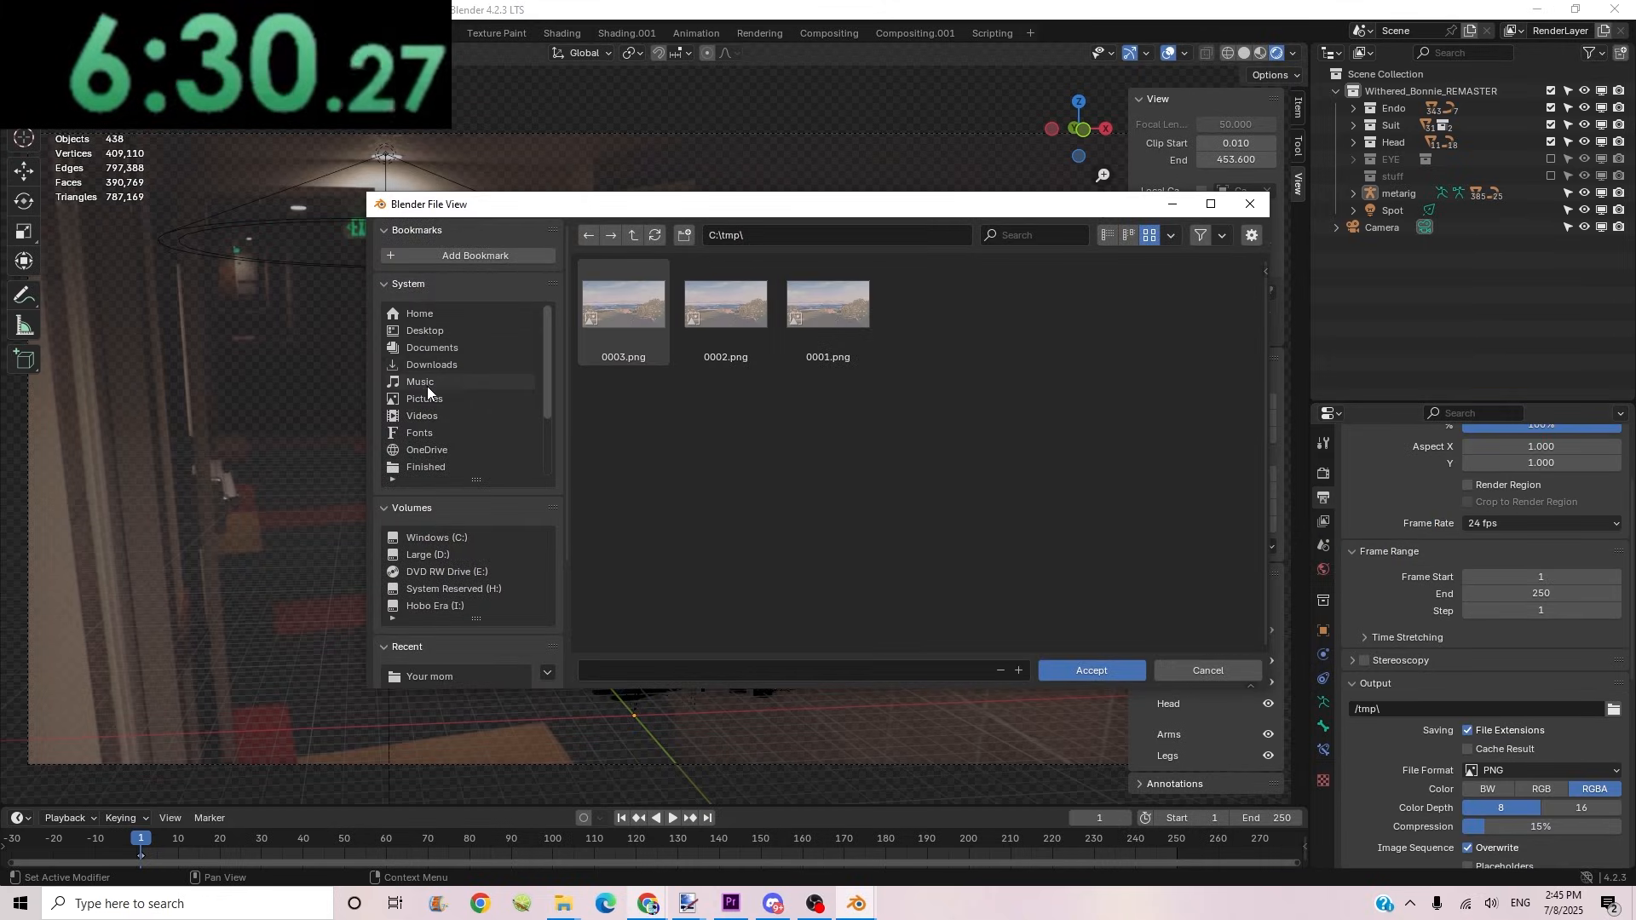
scroll(468, 414, down, 4)
click(426, 417)
double_click(627, 315)
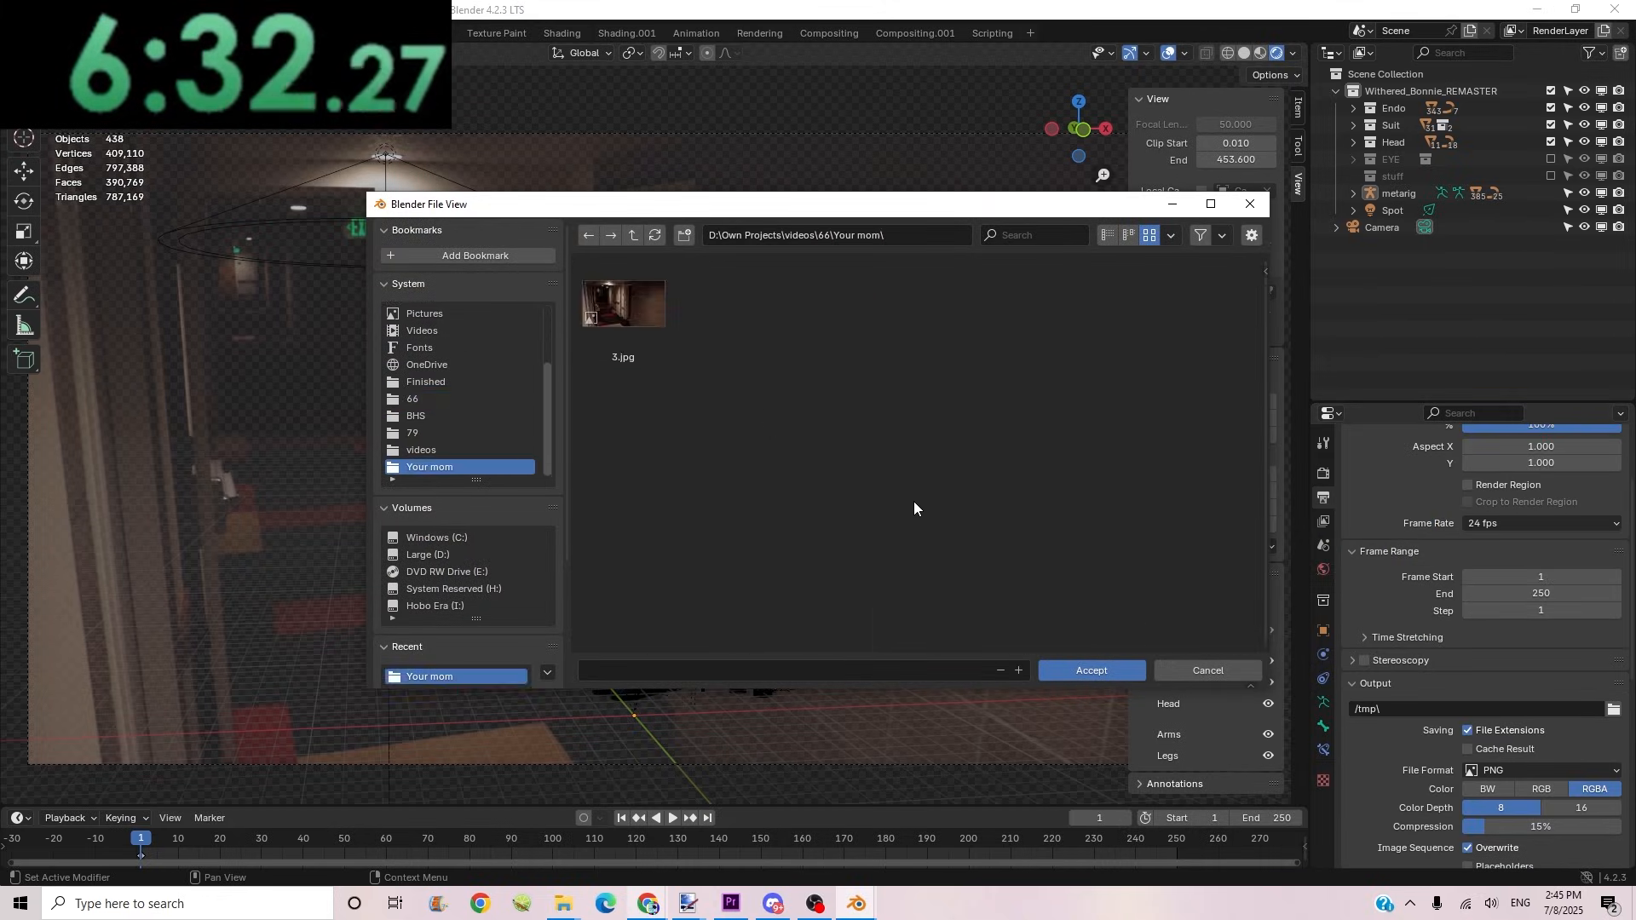
click(1111, 670)
scroll(1534, 764, down, 2)
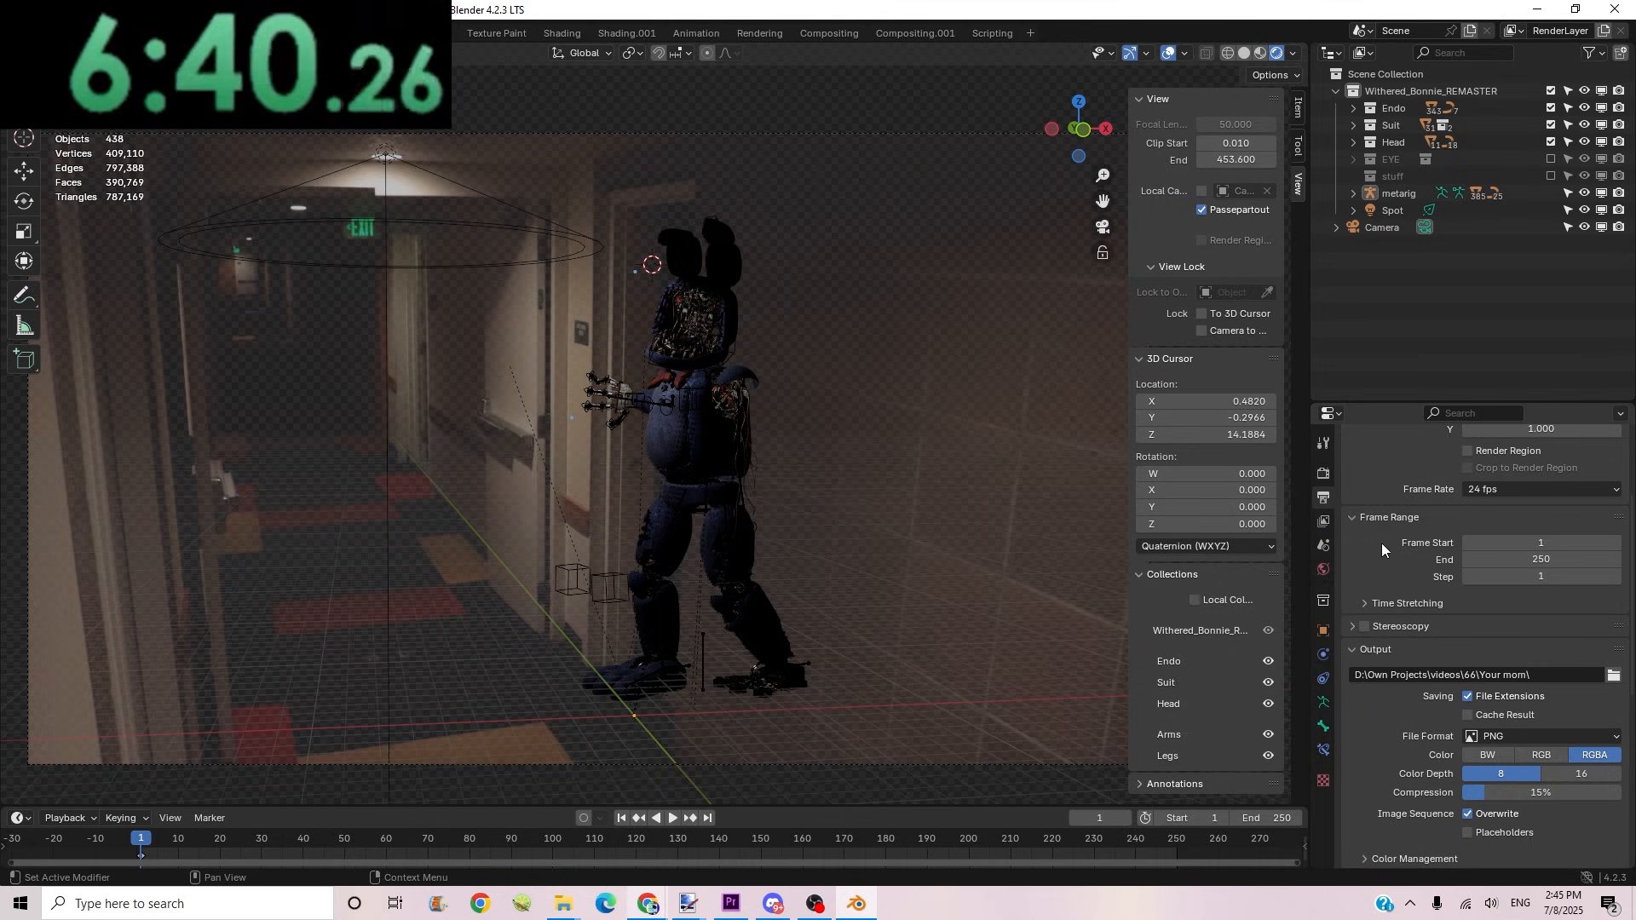
Step: Look through the view layer's render passes, collapse the Data, Light and Cryptomatte groups, and return to the output settings
click(1326, 523)
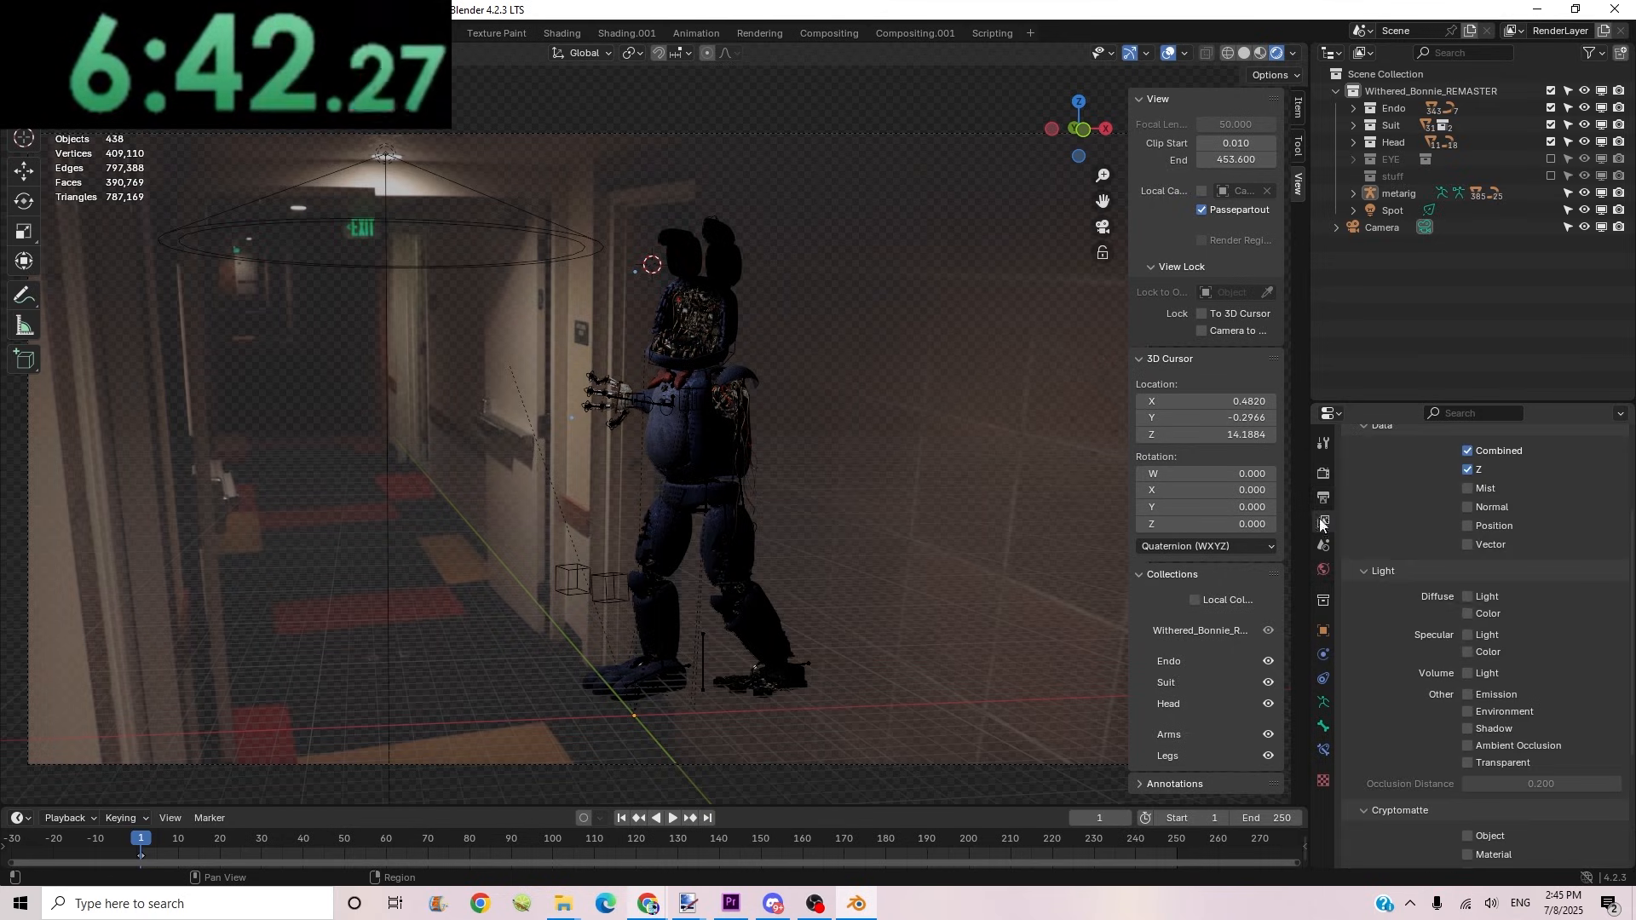
click(1324, 499)
click(1325, 523)
scroll(1391, 665, down, 2)
scroll(1385, 682, up, 5)
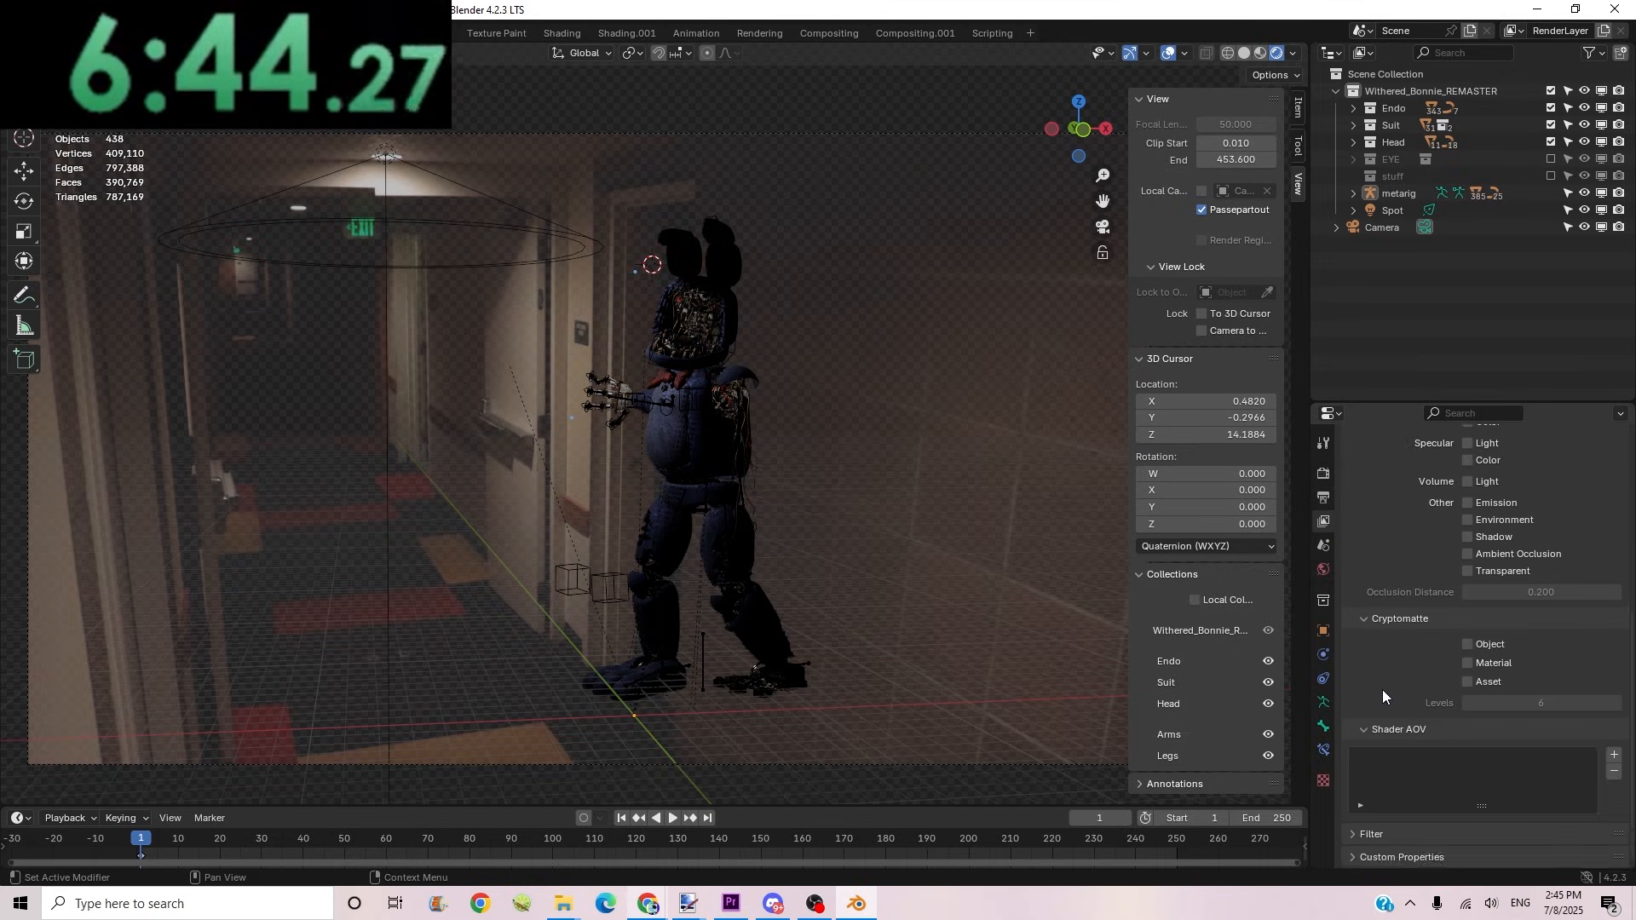
click(1364, 562)
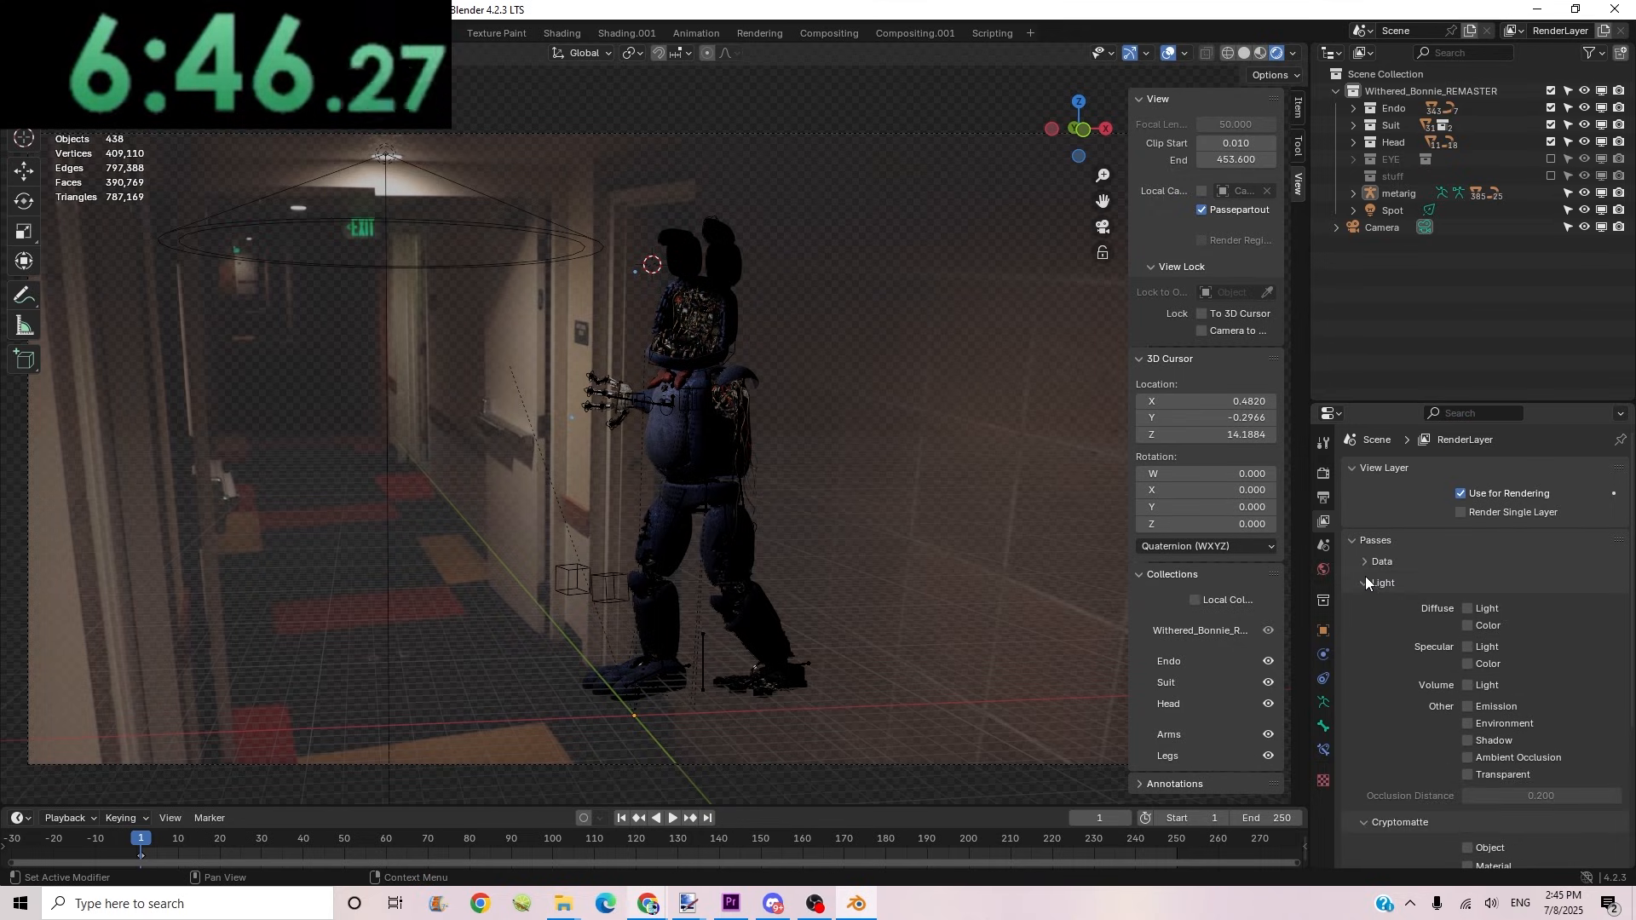
click(1364, 583)
click(1364, 604)
click(1324, 498)
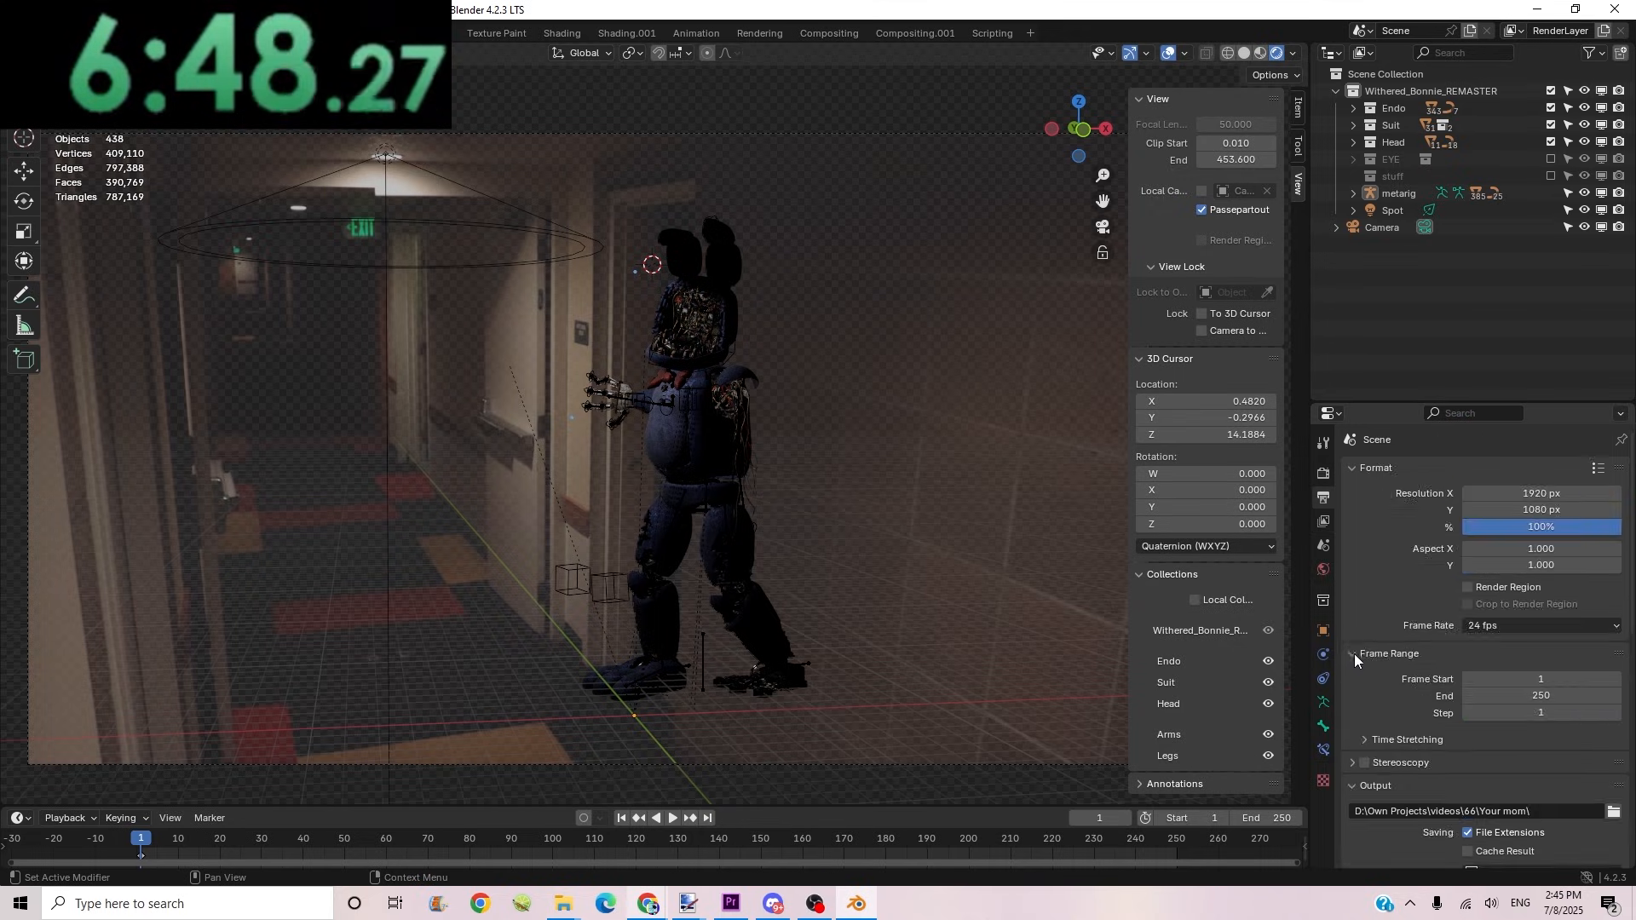
Step: Turn on the transparent film background in the render settings
scroll(1360, 704, down, 10)
click(1325, 474)
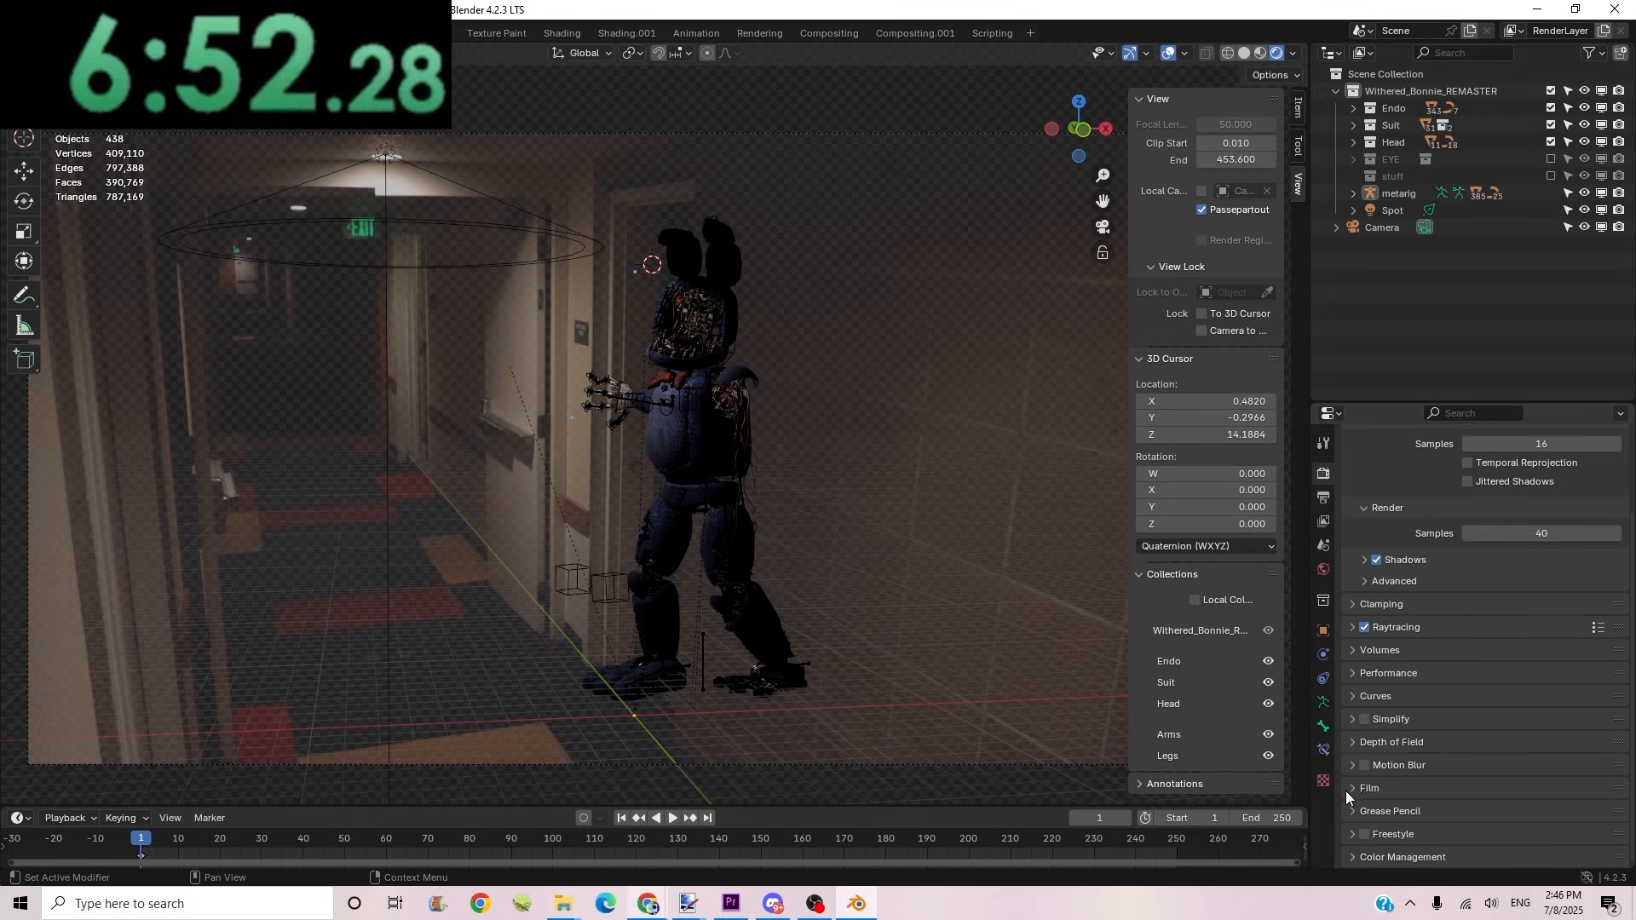
click(1352, 788)
scroll(1404, 728, down, 2)
click(1463, 763)
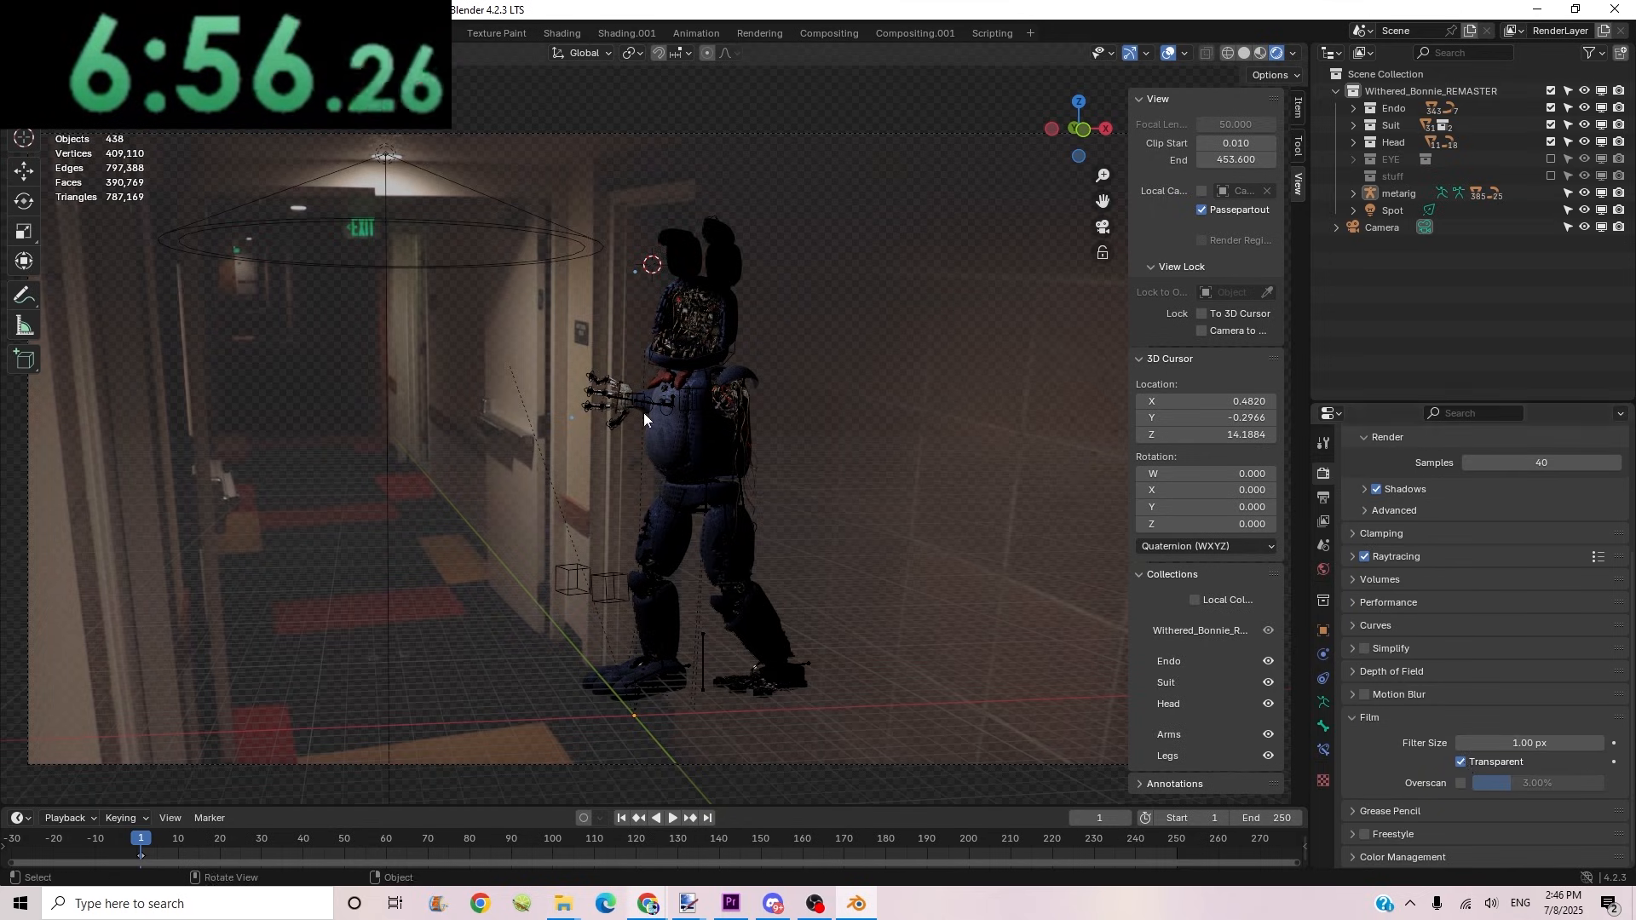
Step: Render the current frame as a still image and view the whole character in the render result
click(113, 36)
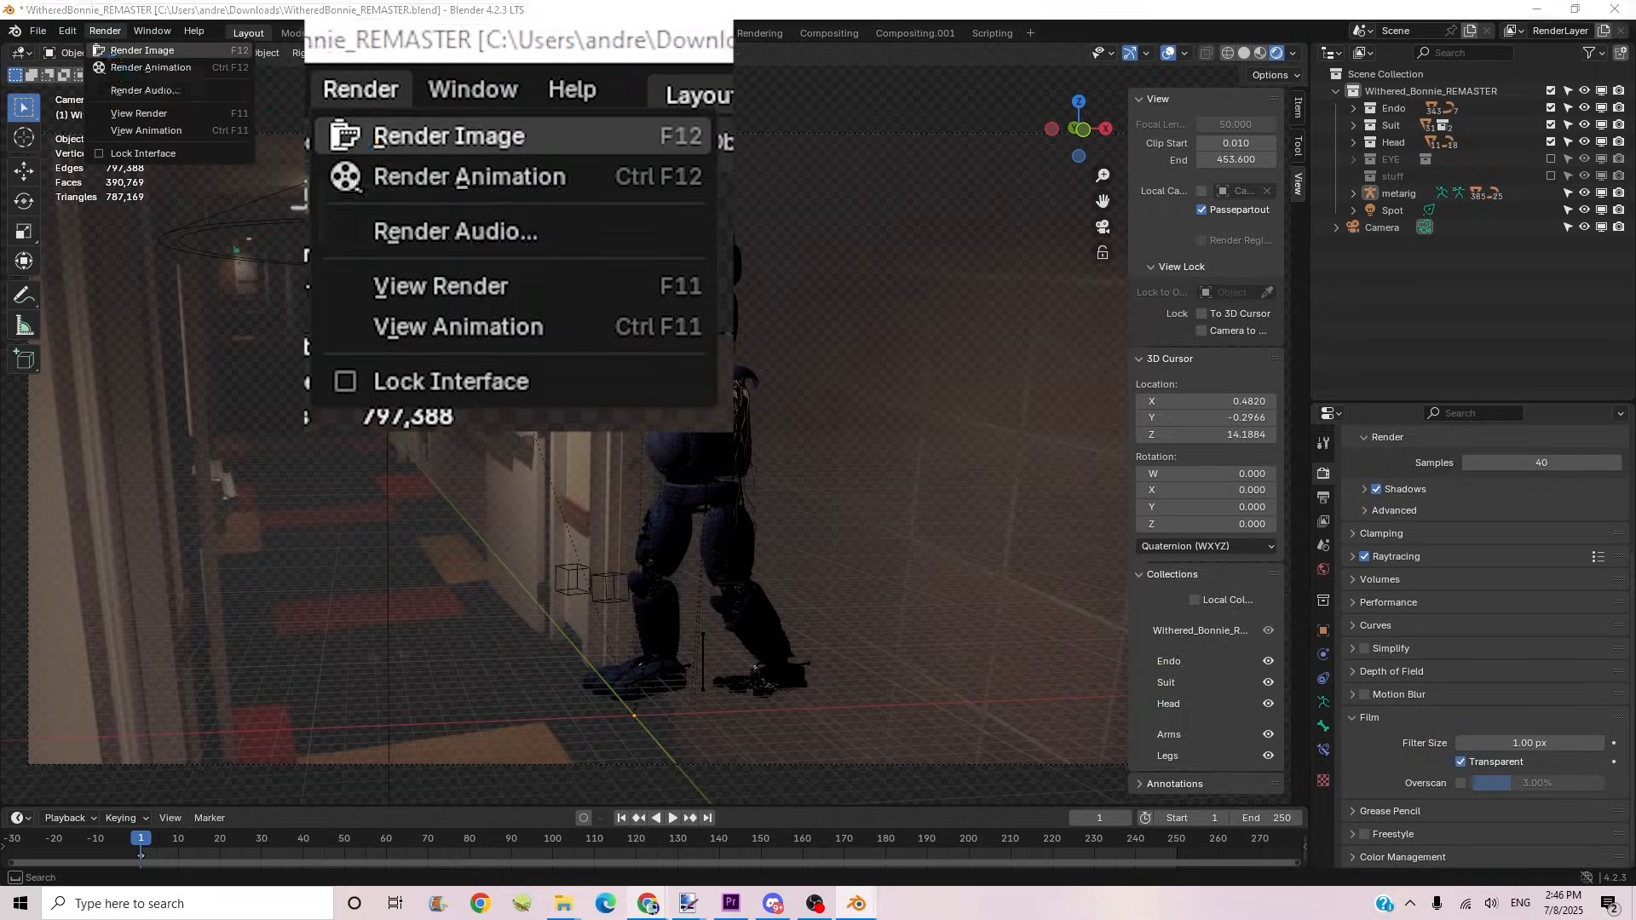
click(114, 53)
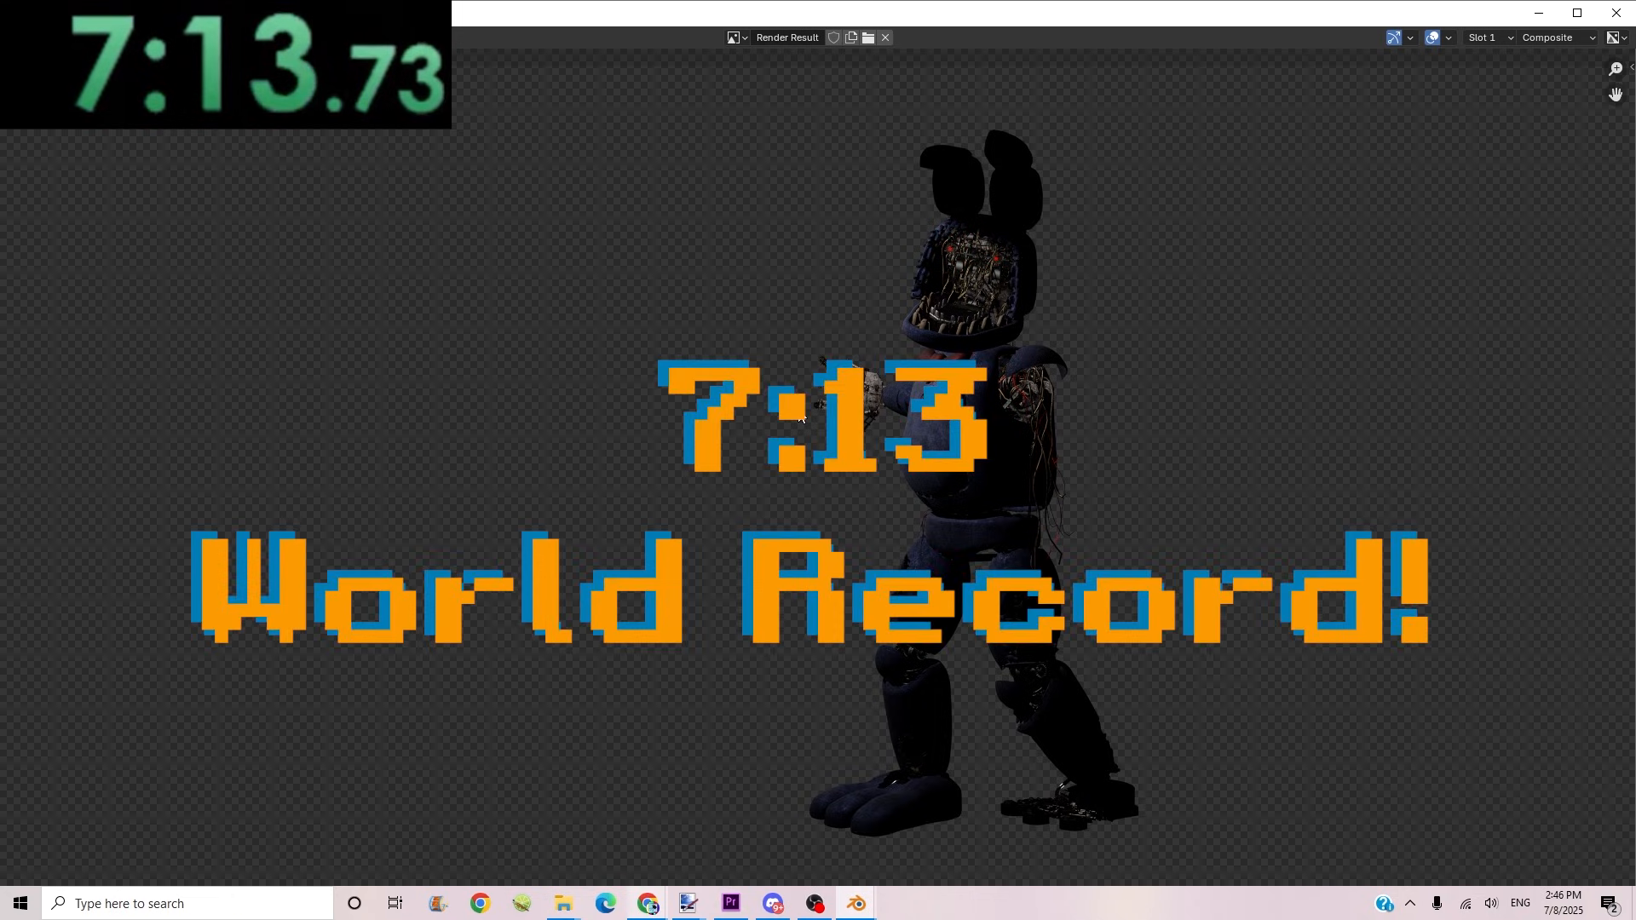
scroll(985, 336, down, 2)
scroll(987, 345, up, 1)
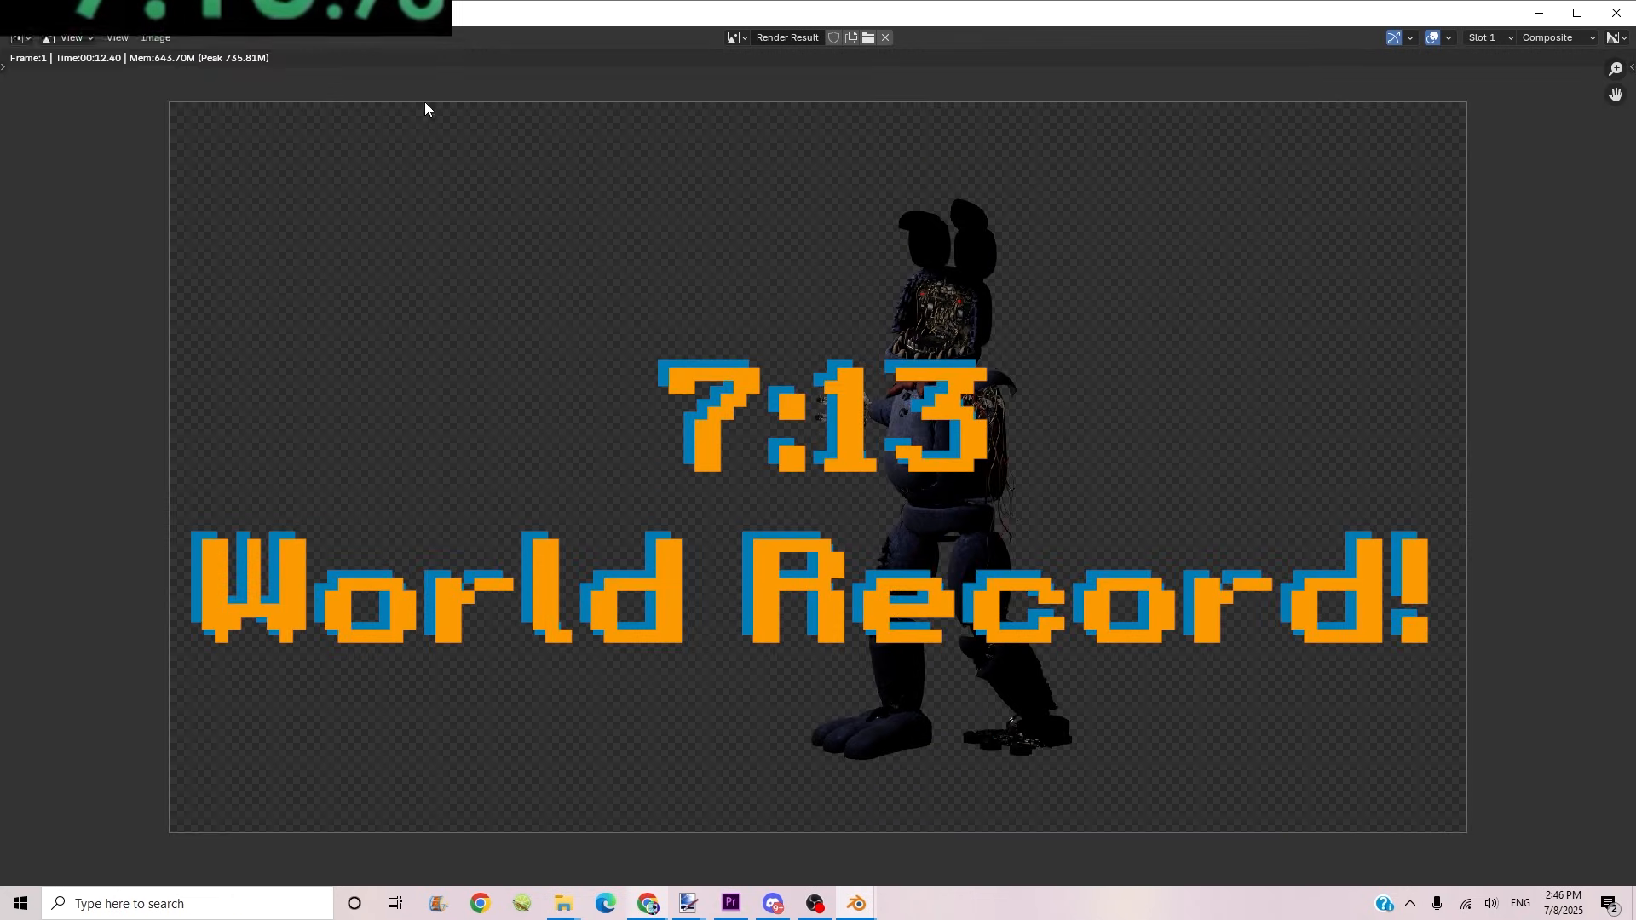
Step: Start saving the render as a new PNG image and browse to the folder D:\Own Projects\videos\66\
click(159, 39)
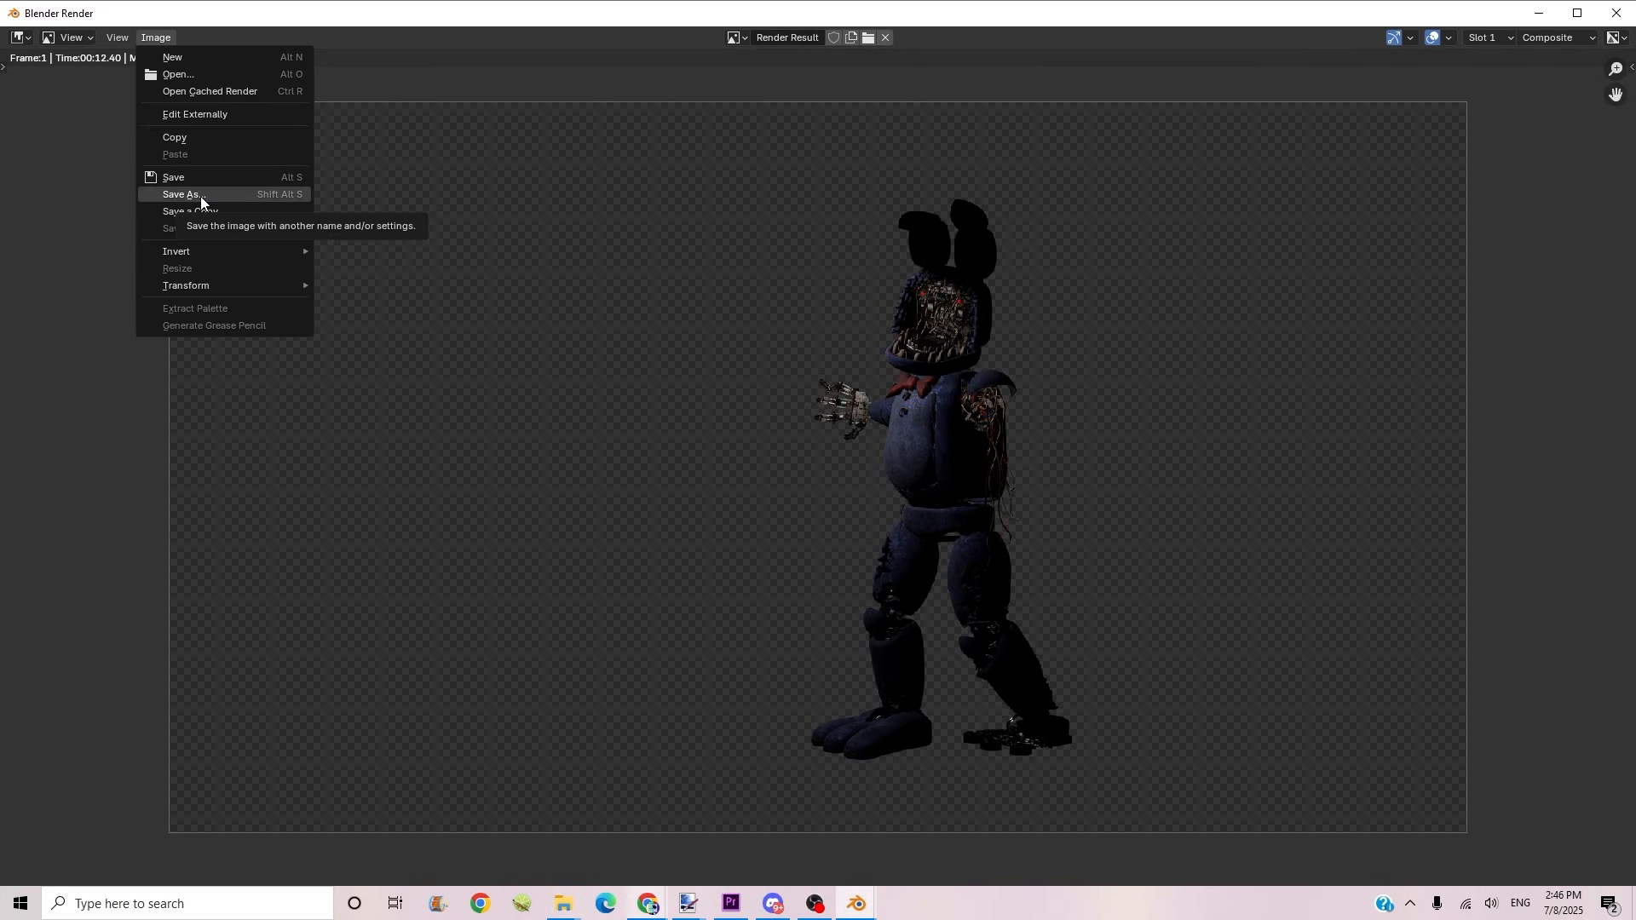
click(202, 196)
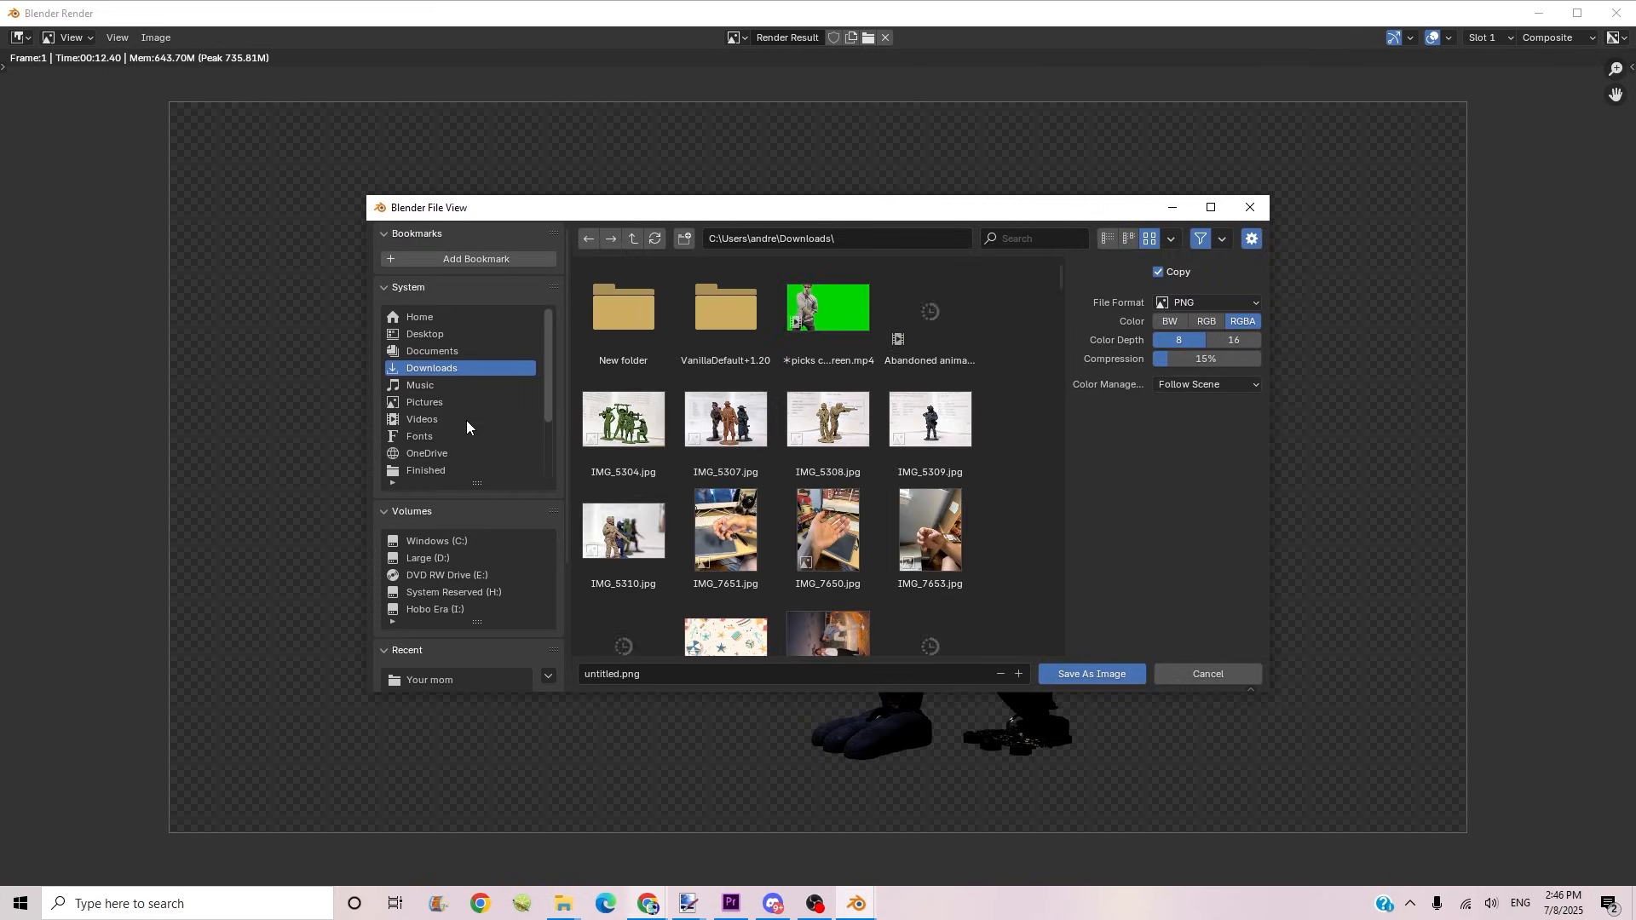
scroll(443, 395, down, 3)
click(425, 436)
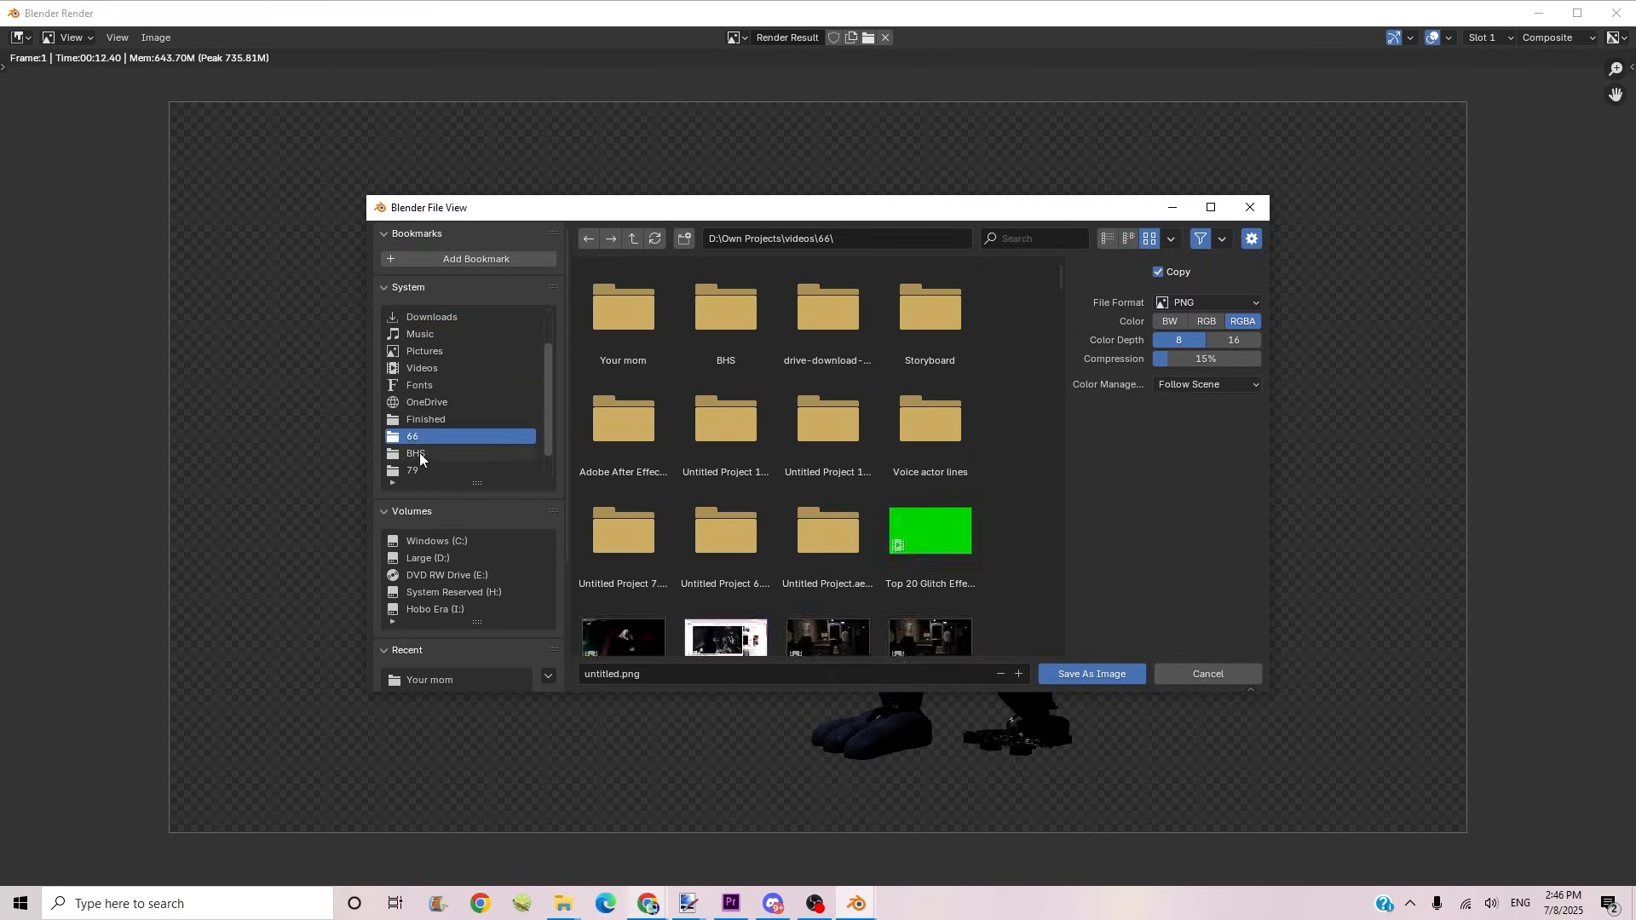
click(417, 471)
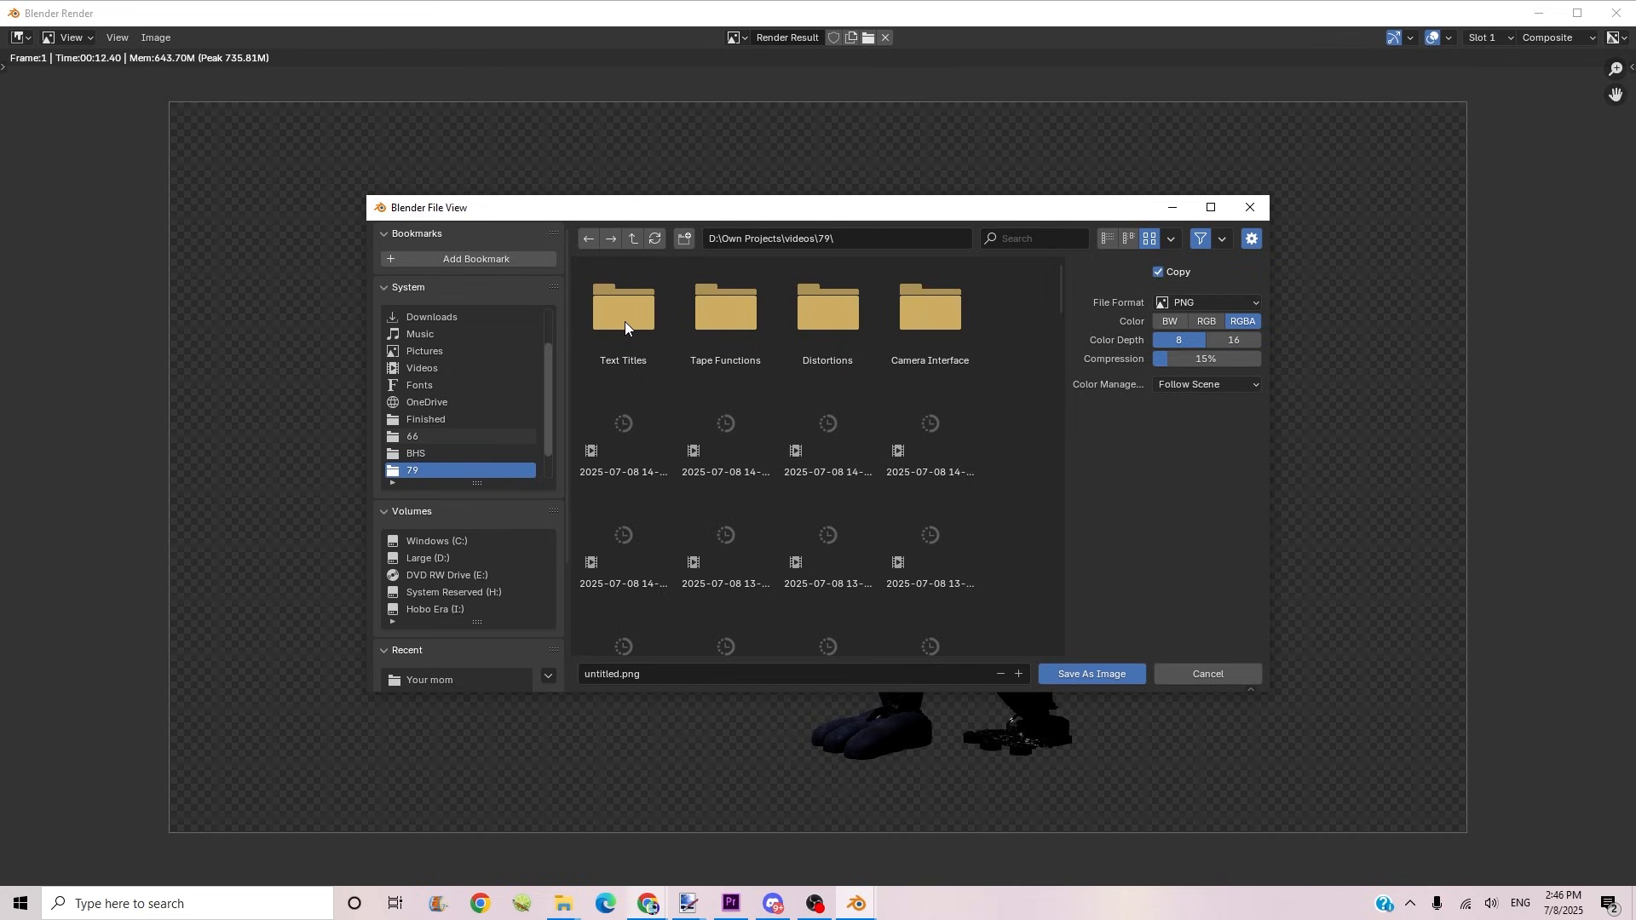
key(BackSpace)
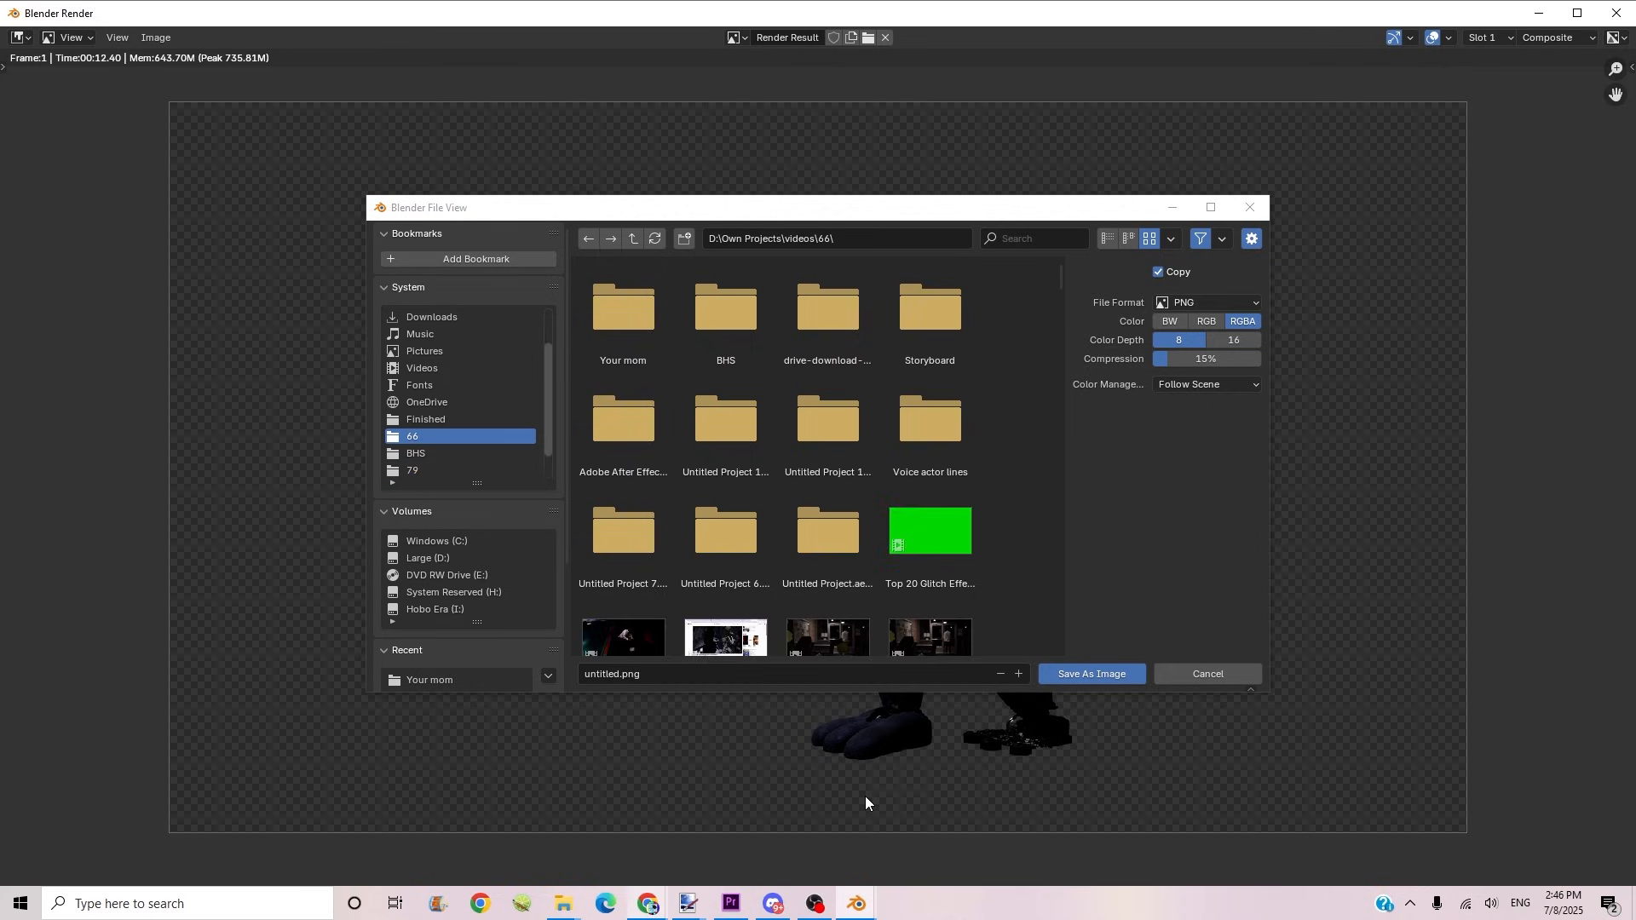